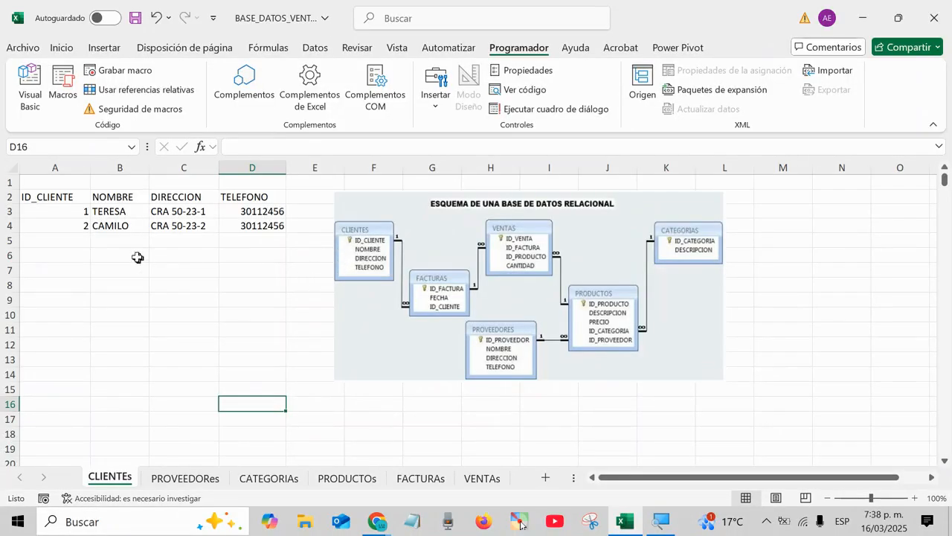
# Examine the field headers and both customer records in the CLIENTEs table, range A2:D4.
pyautogui.click(75, 200)
pyautogui.moveTo(87, 199); pyautogui.dragTo(254, 221)
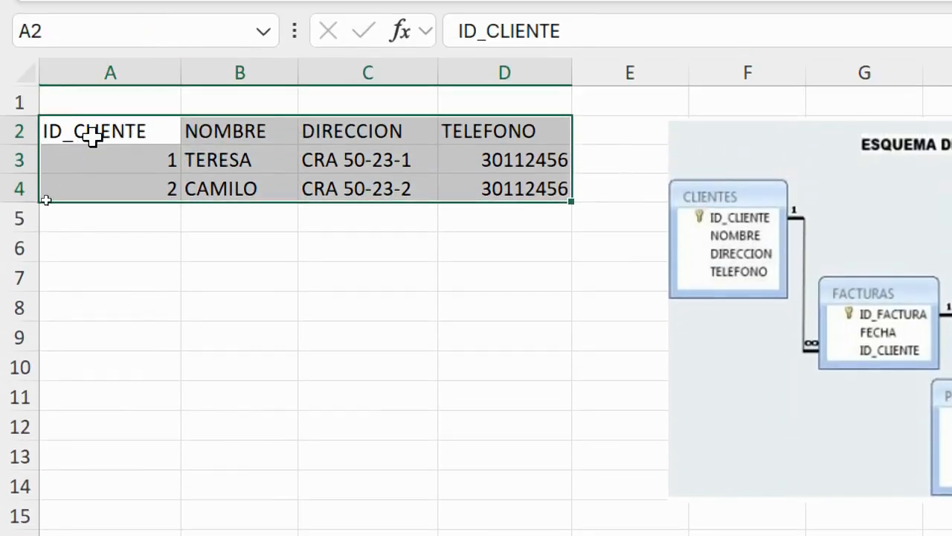
pyautogui.moveTo(94, 136); pyautogui.dragTo(311, 130)
pyautogui.click(489, 127)
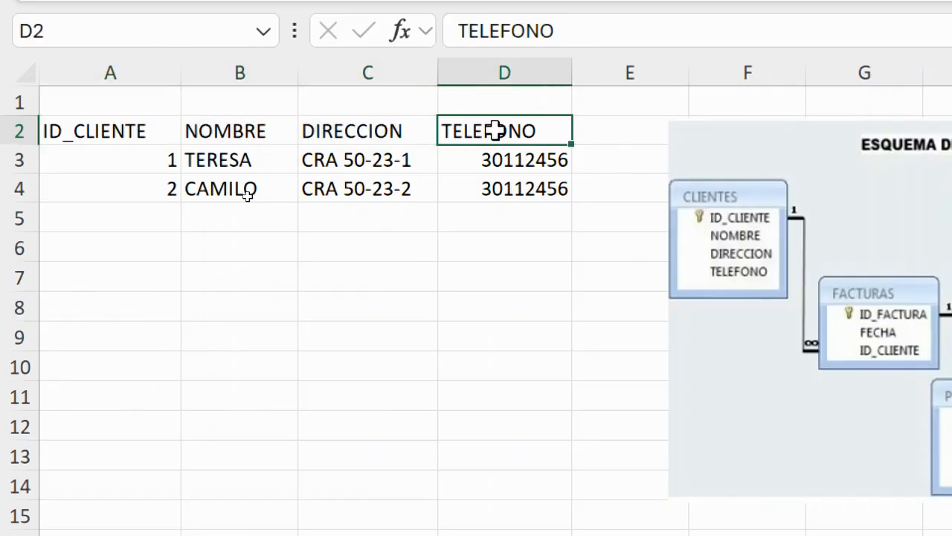
pyautogui.click(65, 134)
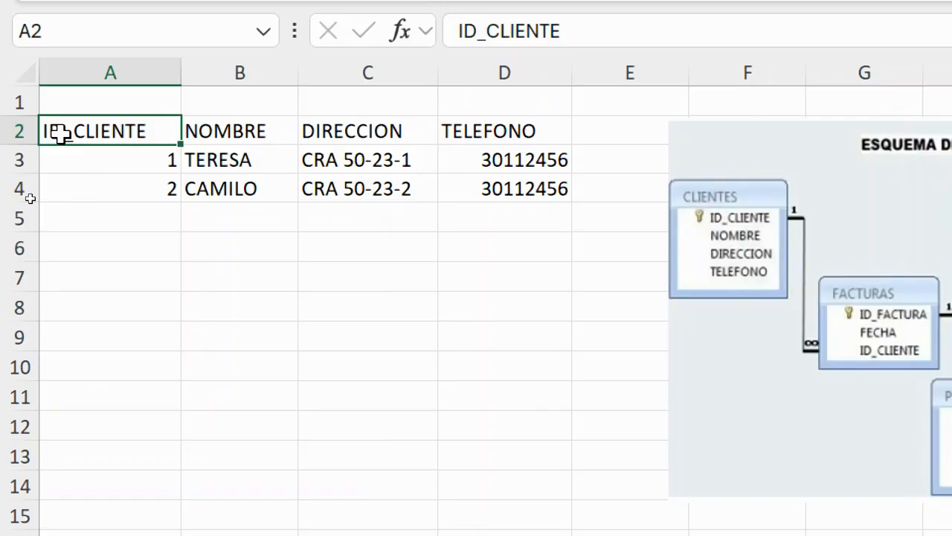
pyautogui.moveTo(80, 158); pyautogui.dragTo(461, 152)
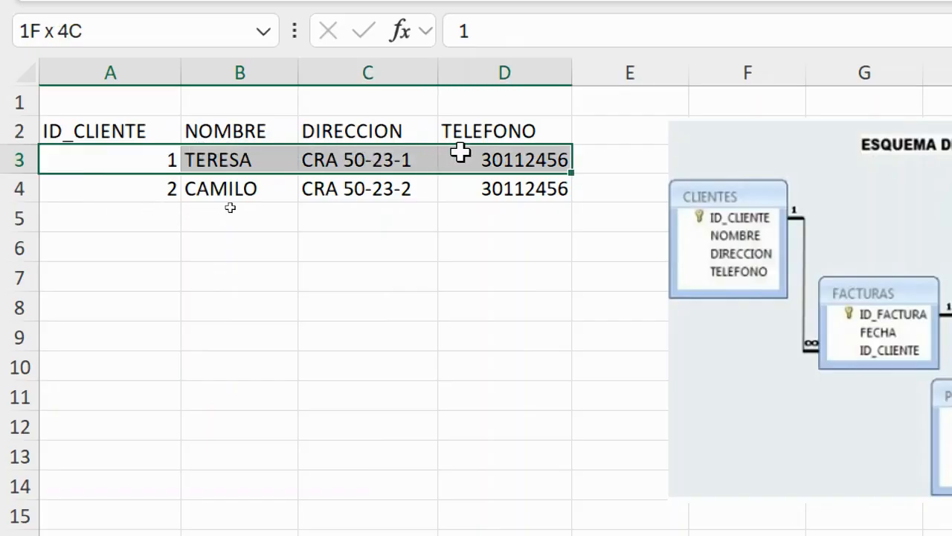
pyautogui.moveTo(127, 192); pyautogui.dragTo(520, 179)
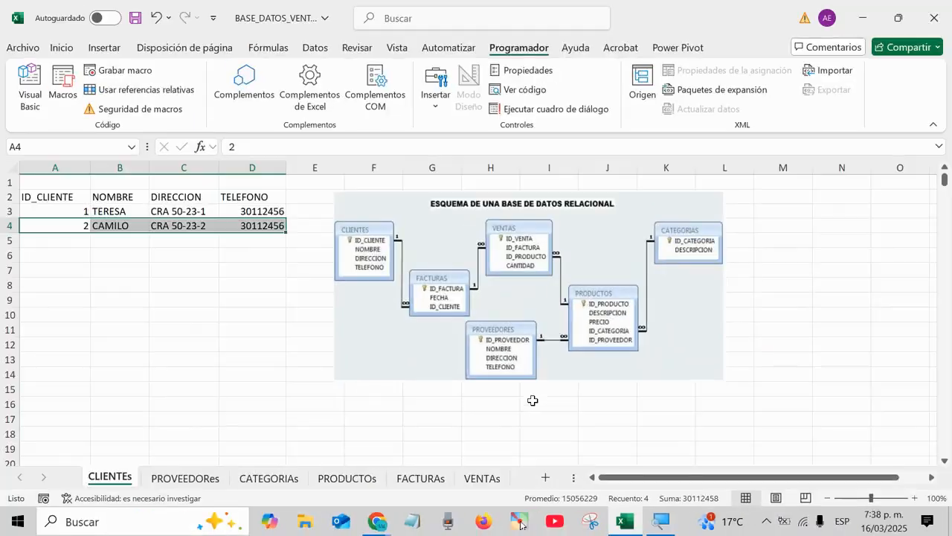
# Review the tables on the PROVEEDORes, CATEGORIAs, PRODUCTOs, FACTURAs and VENTAs sheets.
pyautogui.click(163, 478)
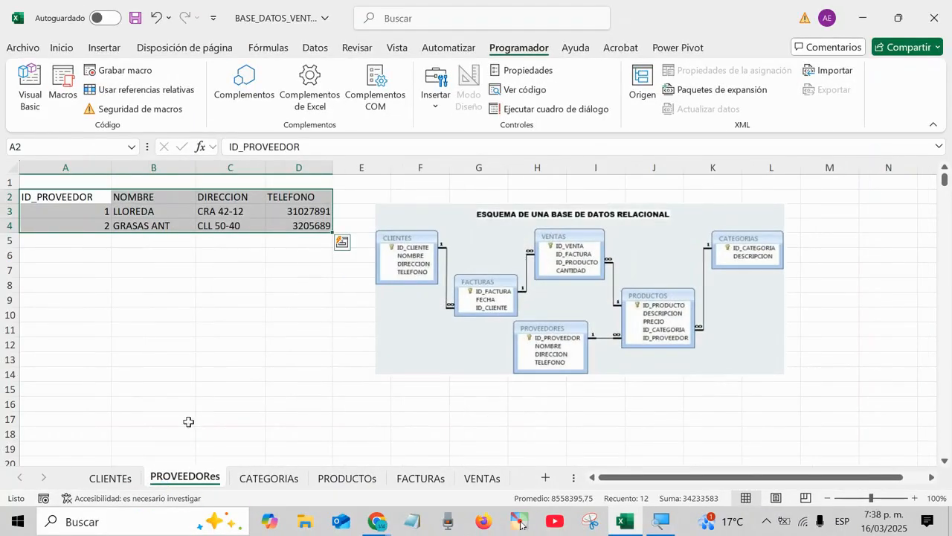
pyautogui.click(285, 480)
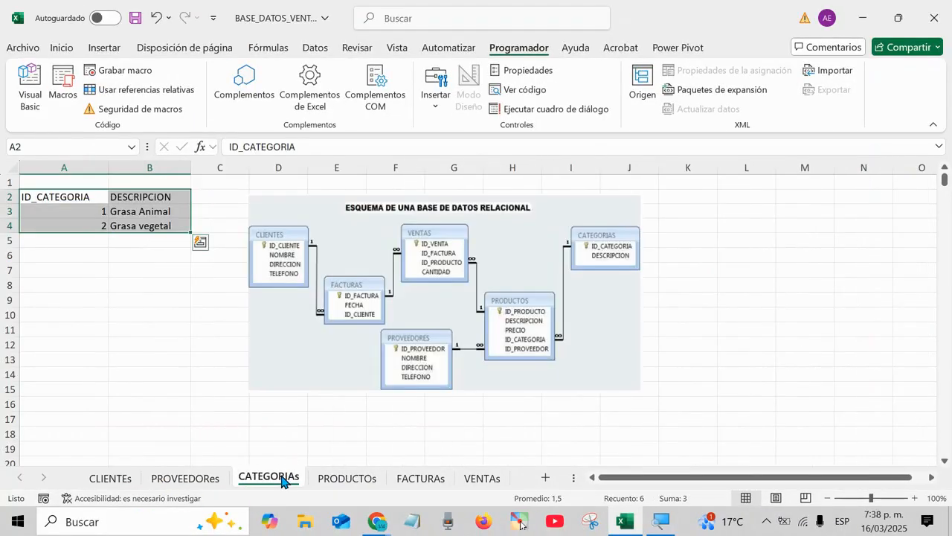
pyautogui.click(346, 480)
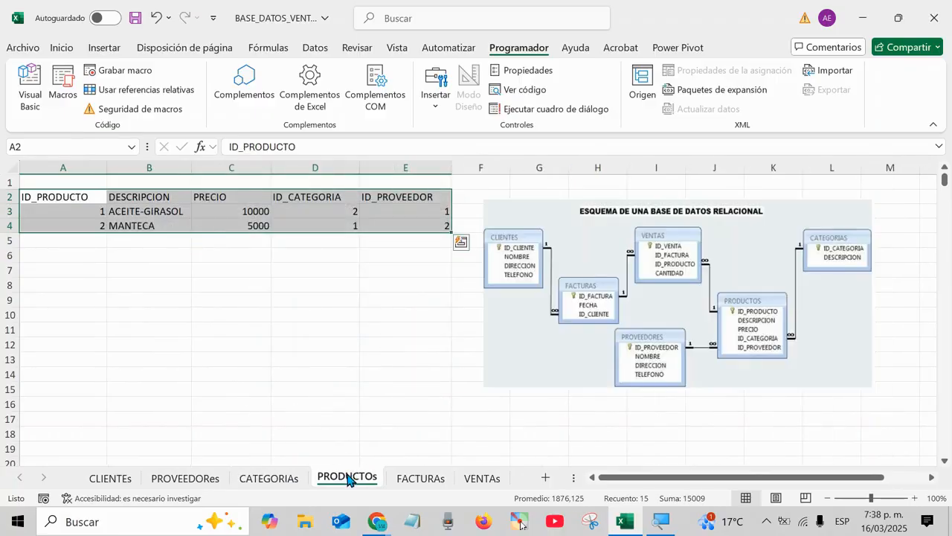
pyautogui.click(416, 482)
pyautogui.click(470, 482)
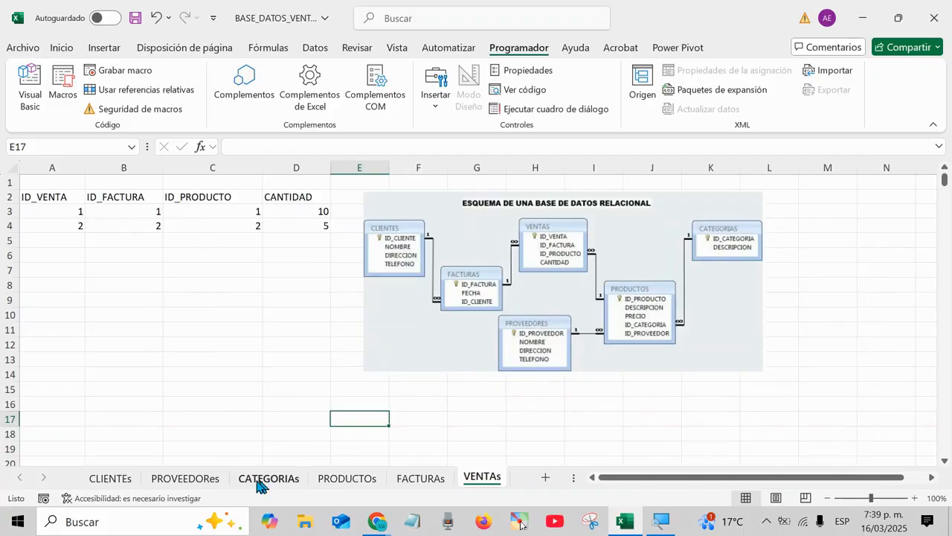
# Nudge the relational schema picture slightly to the left on the PROVEEDORes, CATEGORIAs and VENTAs sheets.
pyautogui.click(175, 480)
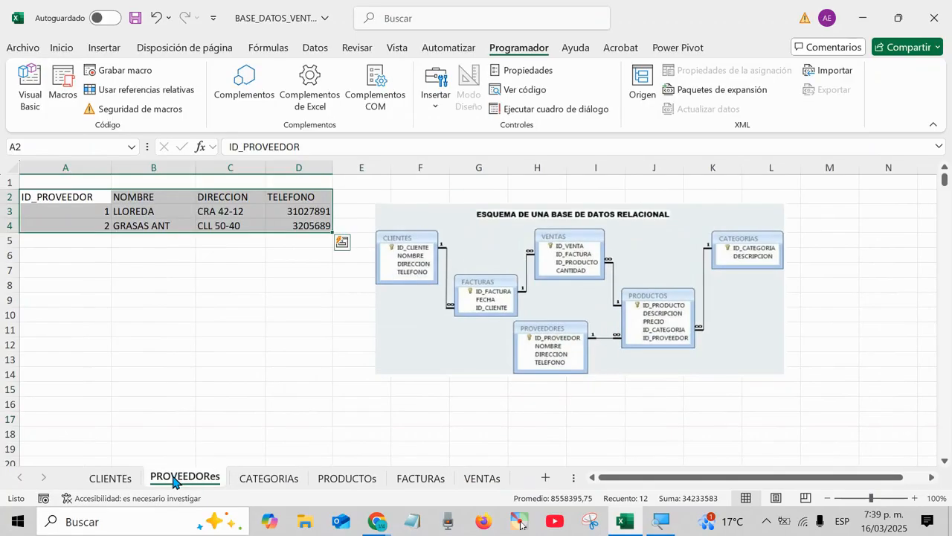
pyautogui.click(485, 227)
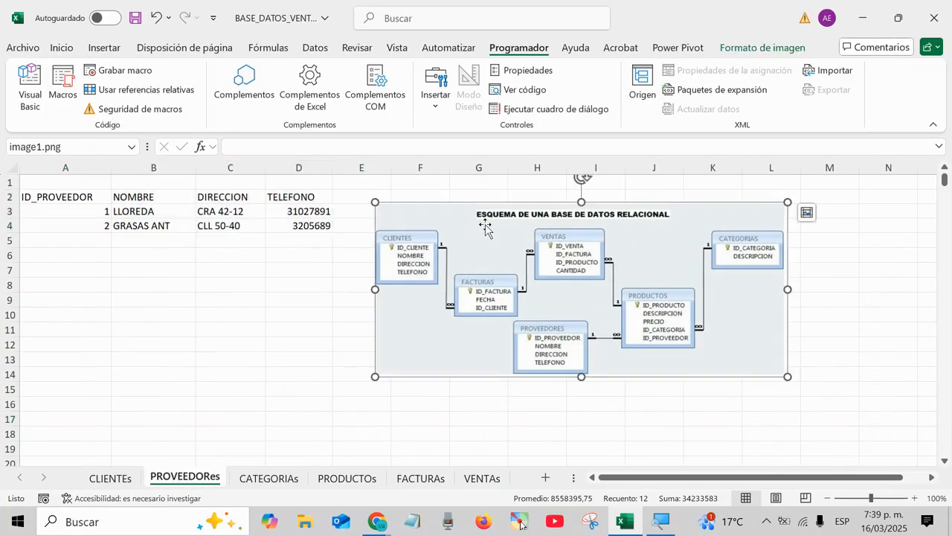
pyautogui.moveTo(486, 226)
pyautogui.mouseDown()
pyautogui.moveTo(503, 230)
pyautogui.moveTo(472, 201)
pyautogui.moveTo(456, 219)
pyautogui.moveTo(470, 210)
pyautogui.moveTo(475, 220)
pyautogui.mouseUp()
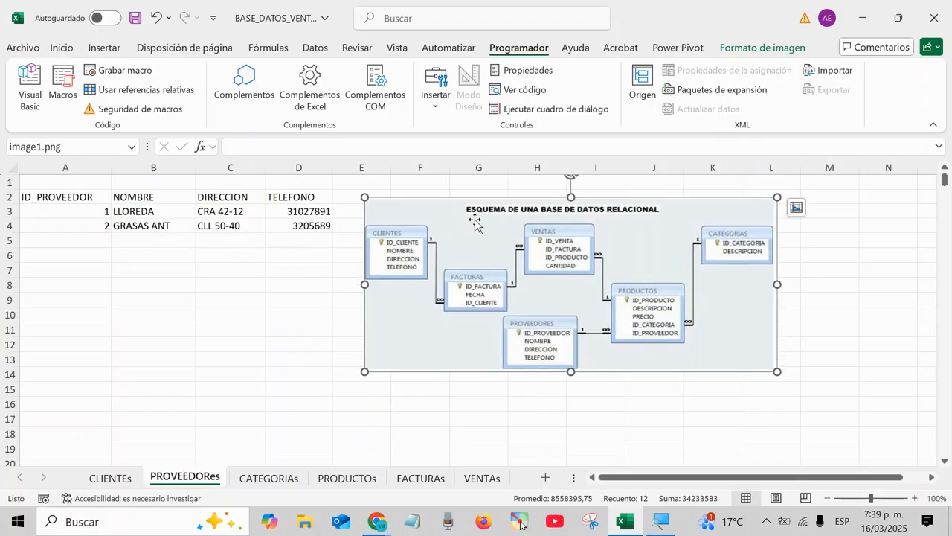
pyautogui.click(276, 477)
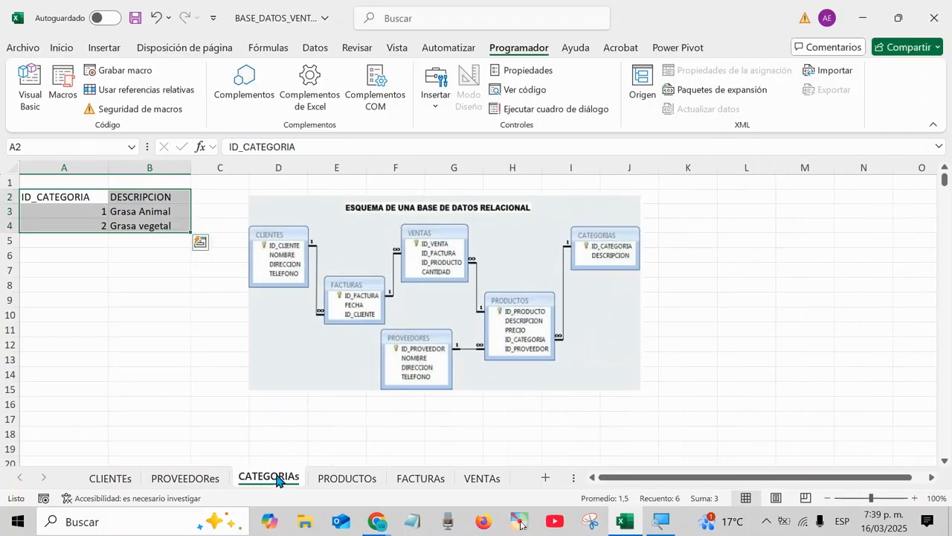
pyautogui.moveTo(313, 381); pyautogui.dragTo(306, 382)
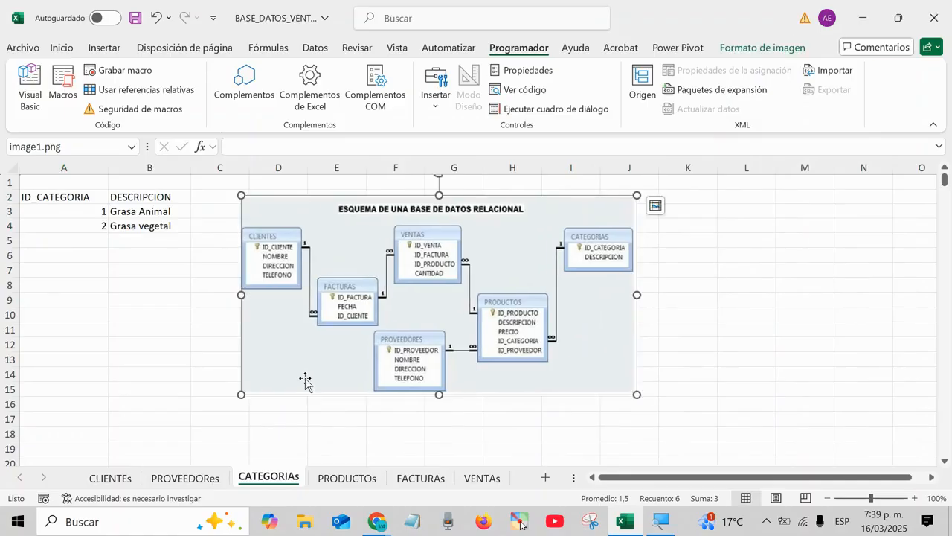
pyautogui.click(367, 479)
pyautogui.click(421, 479)
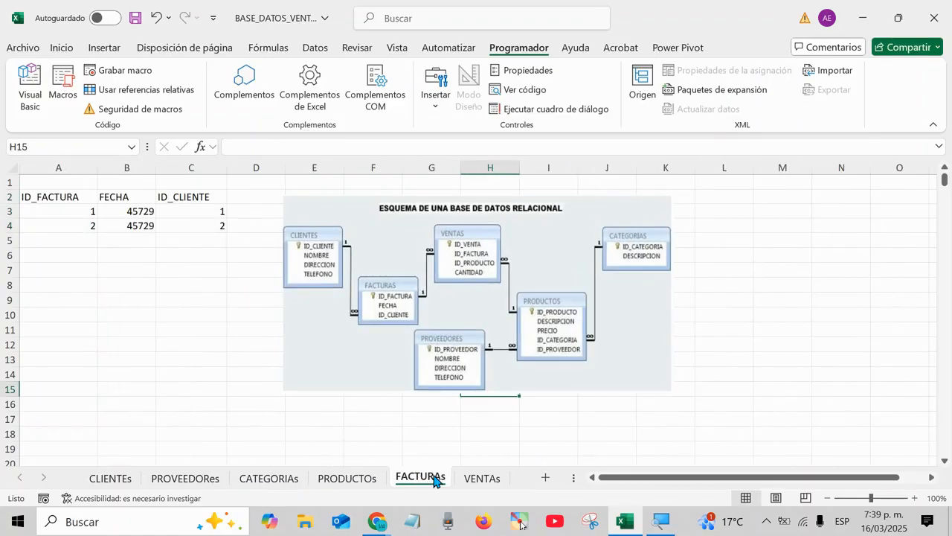
pyautogui.click(479, 480)
pyautogui.moveTo(458, 353); pyautogui.dragTo(451, 355)
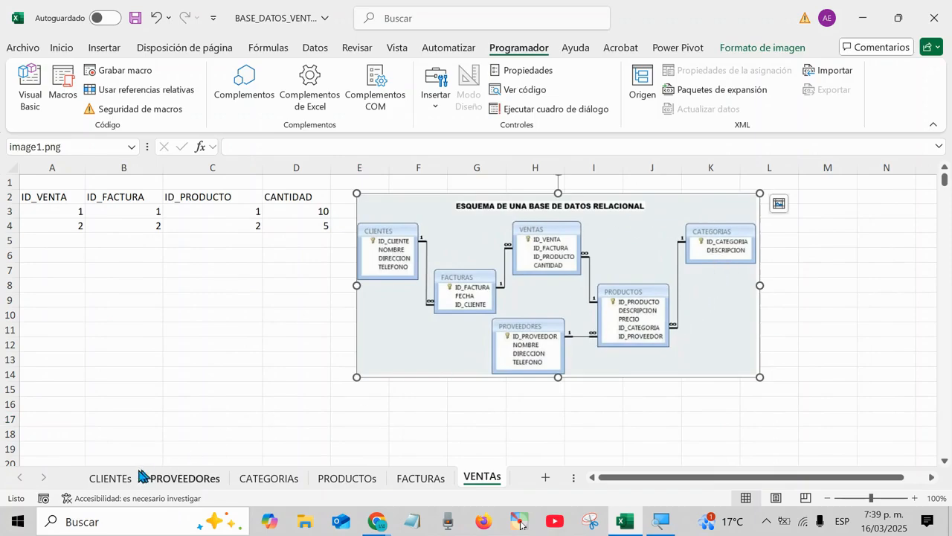
# Add the CLIENTEs range A2:D4 to the Power Pivot data model as a table with headers.
pyautogui.click(110, 479)
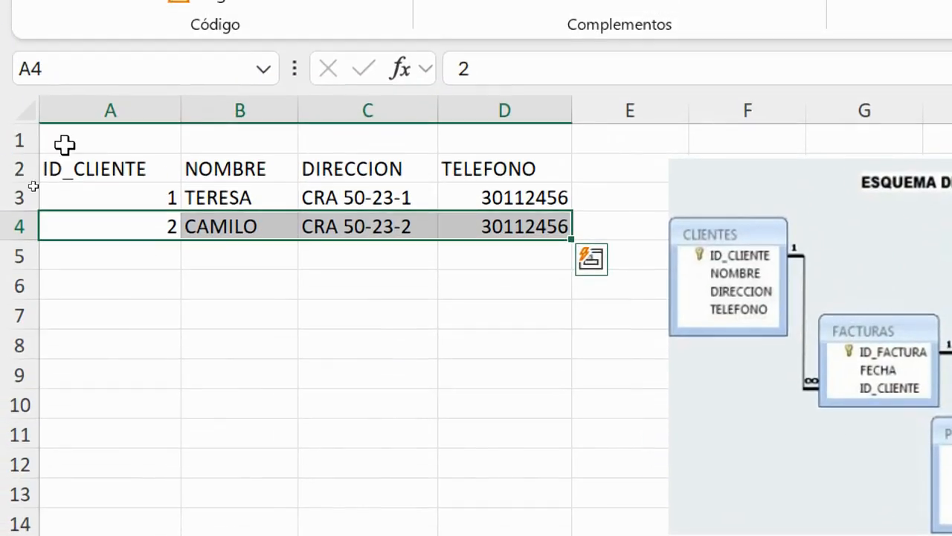
pyautogui.click(92, 165)
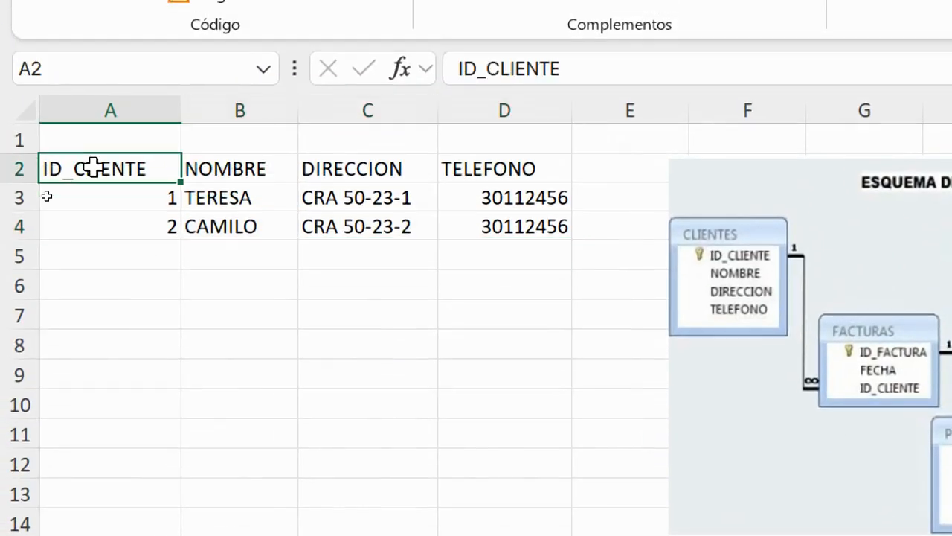
pyautogui.moveTo(93, 169); pyautogui.dragTo(467, 218)
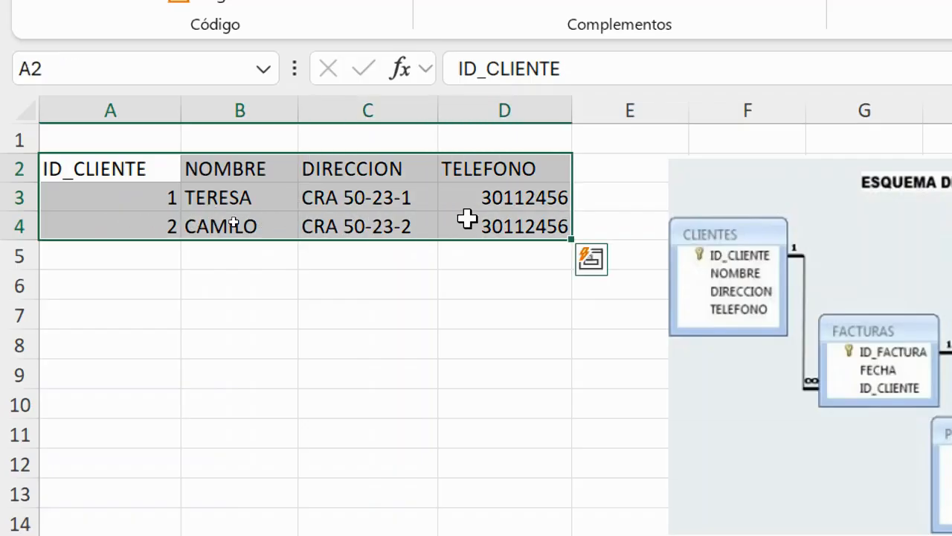
pyautogui.click(90, 168)
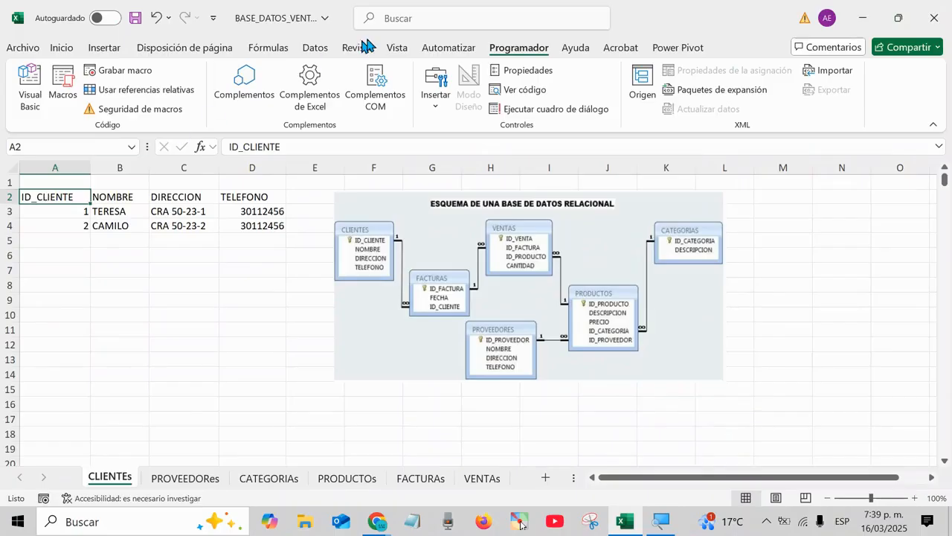
pyautogui.click(666, 47)
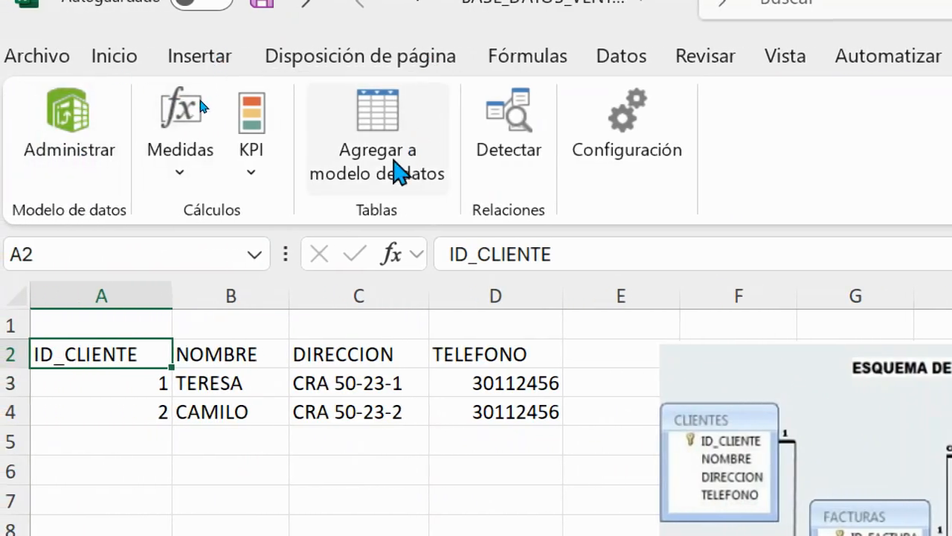
pyautogui.click(395, 120)
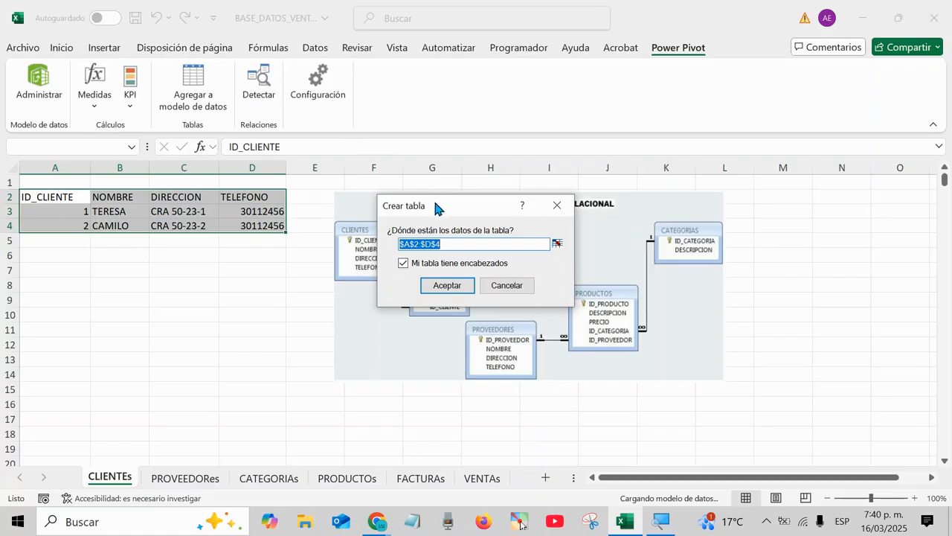
pyautogui.moveTo(449, 203); pyautogui.dragTo(171, 248)
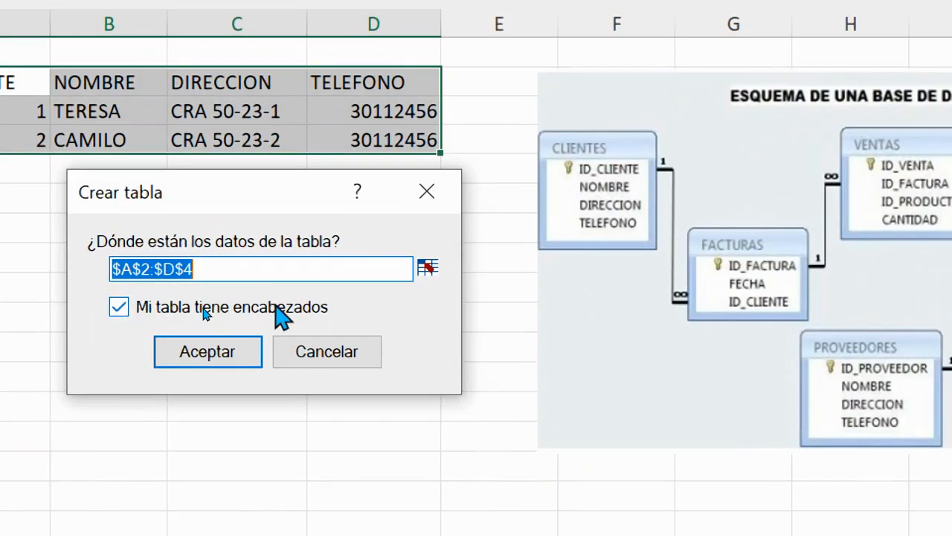
pyautogui.click(220, 357)
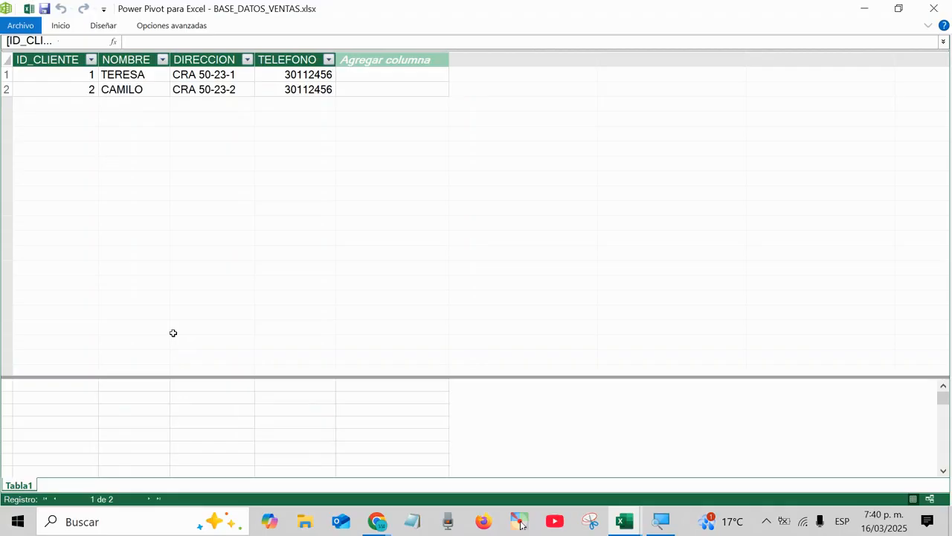
# Check the ID_CLIENTE, NOMBRE and DIRECCION columns of the customer table in the data model.
pyautogui.click(39, 59)
pyautogui.click(120, 60)
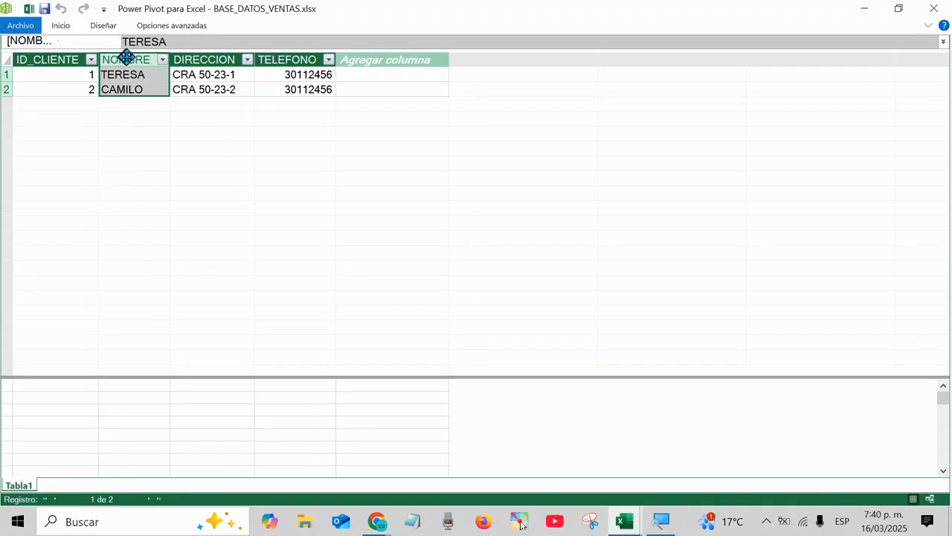
pyautogui.click(193, 60)
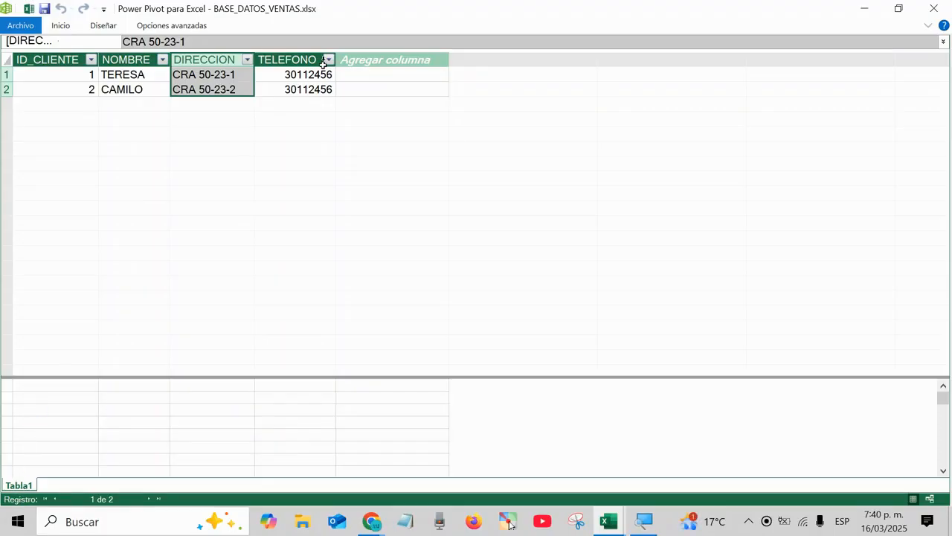
# Return to the workbook and add the PROVEEDORes range A2:D4 to the data model as a table with headers.
pyautogui.click(29, 10)
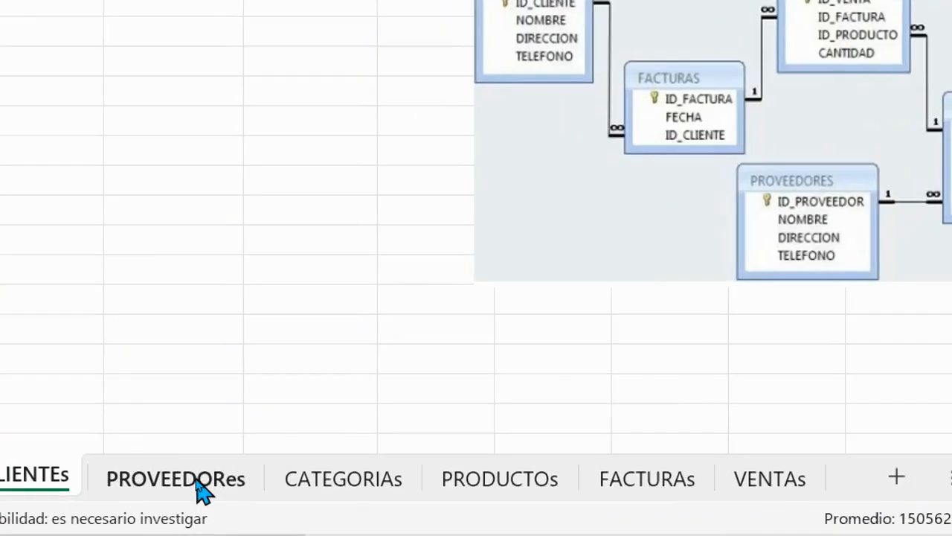
pyautogui.click(197, 479)
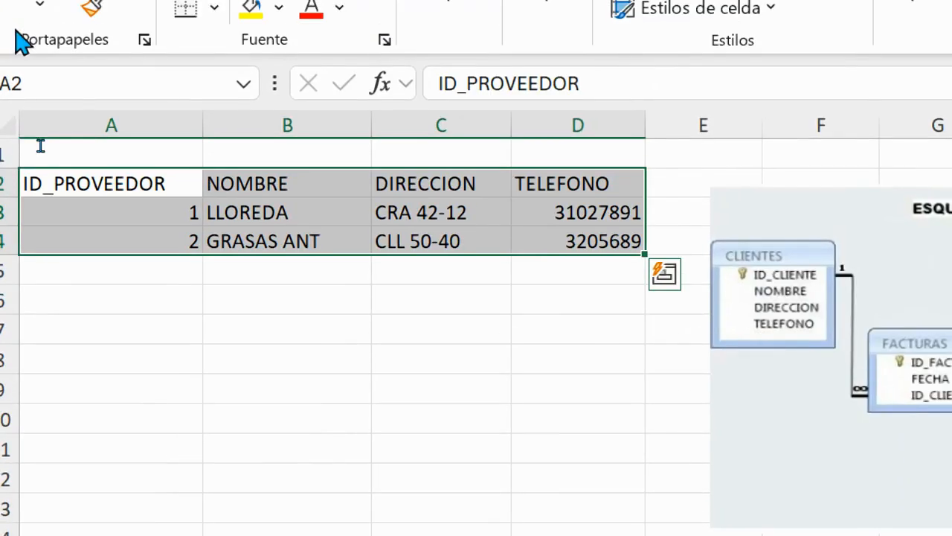
pyautogui.click(113, 183)
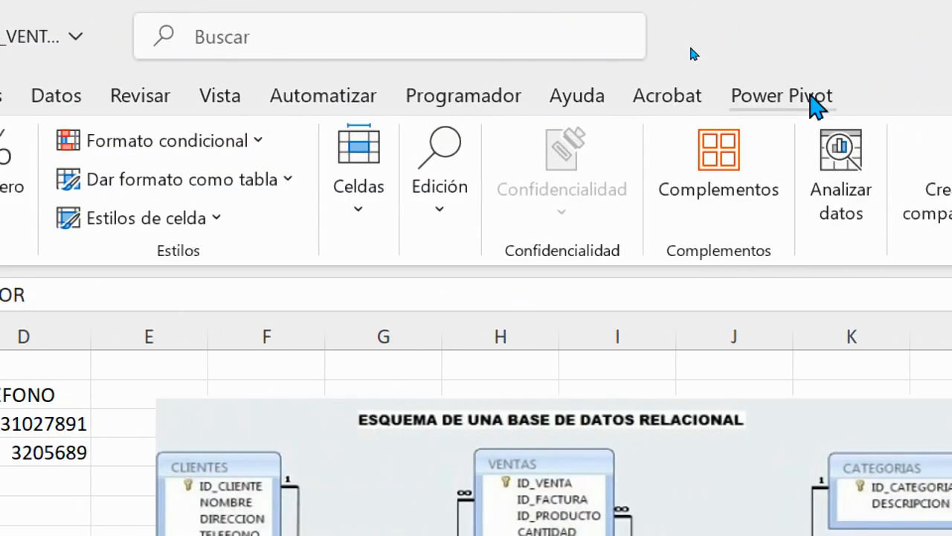
pyautogui.click(799, 100)
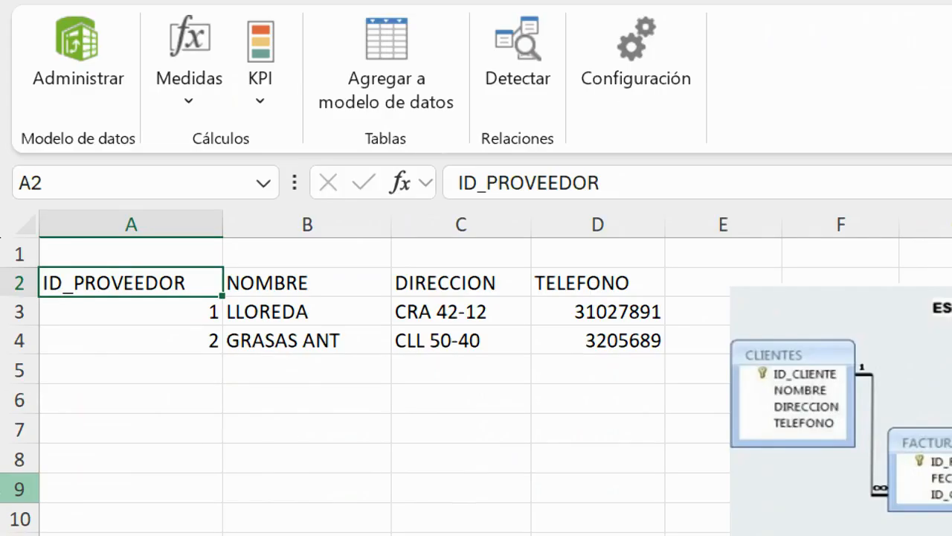
pyautogui.click(384, 41)
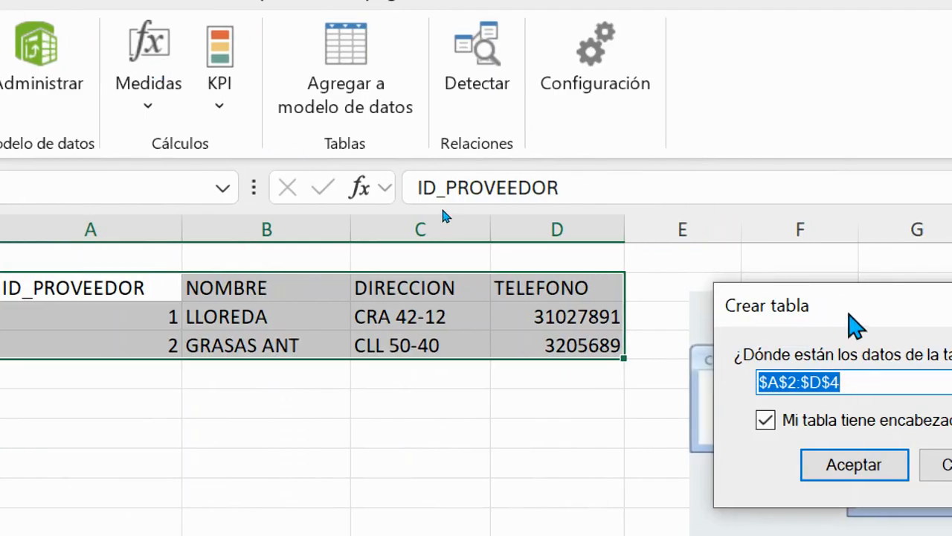
pyautogui.moveTo(846, 310); pyautogui.dragTo(240, 230)
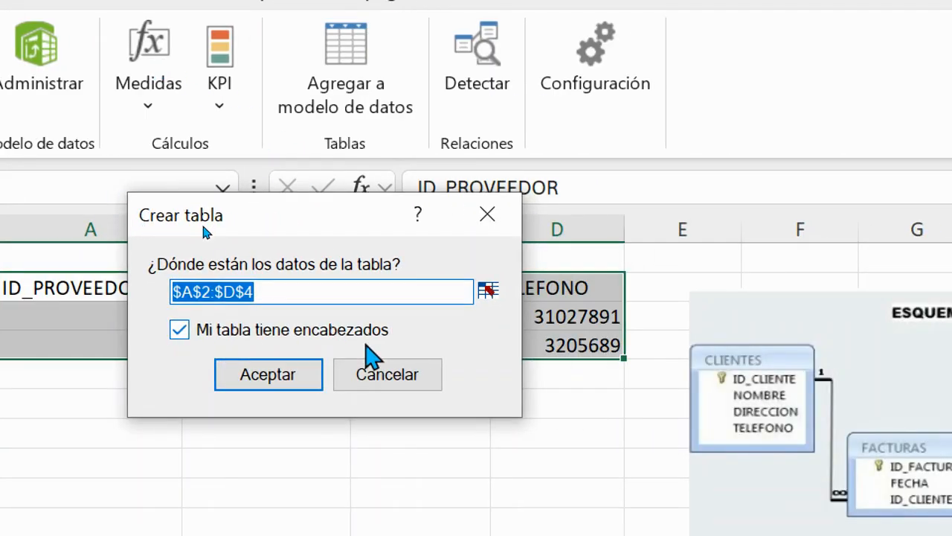
pyautogui.click(271, 387)
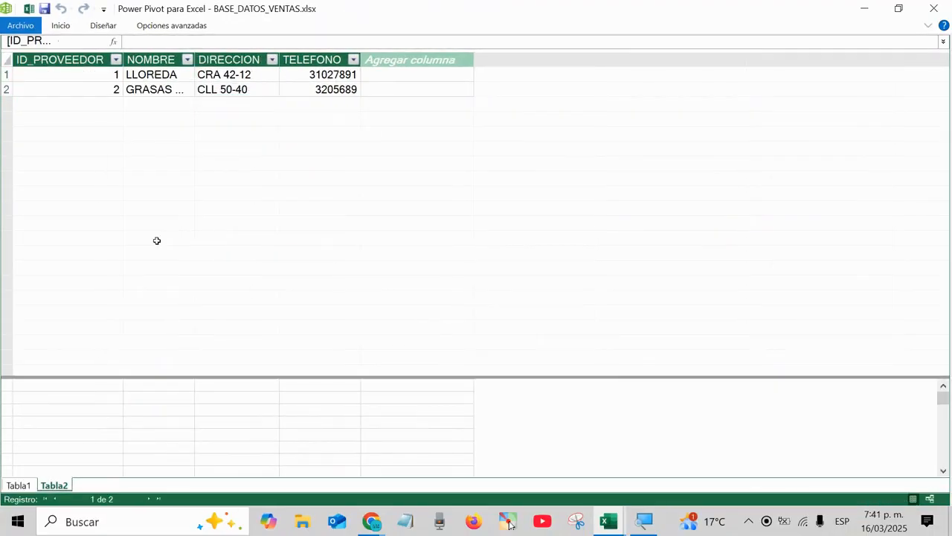
# Return to the workbook and add the CATEGORIAs range A2:B4 to the data model as a table with headers.
pyautogui.click(29, 10)
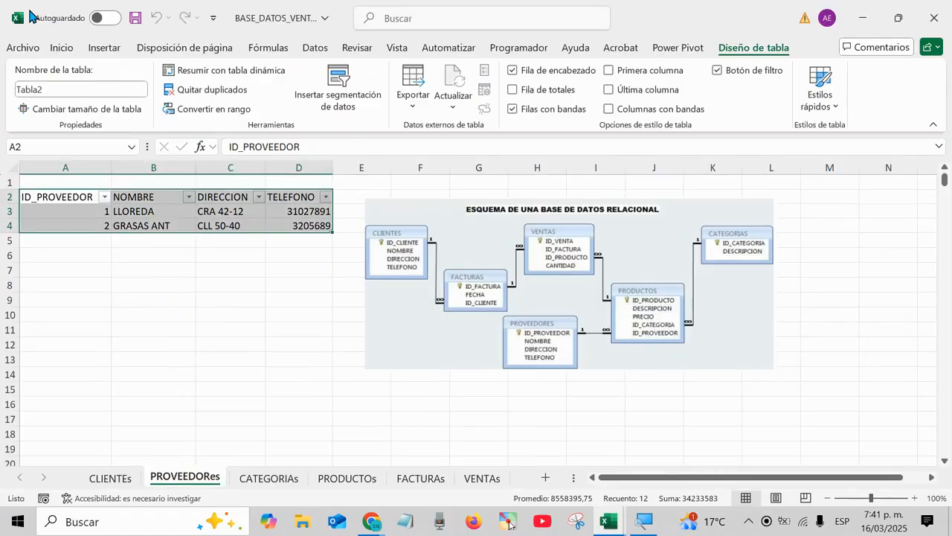
pyautogui.click(269, 478)
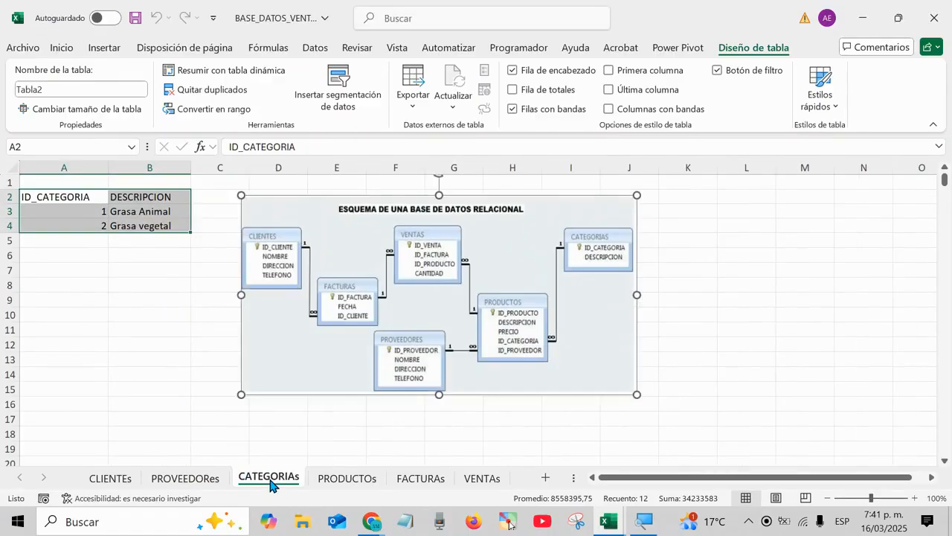
pyautogui.click(58, 196)
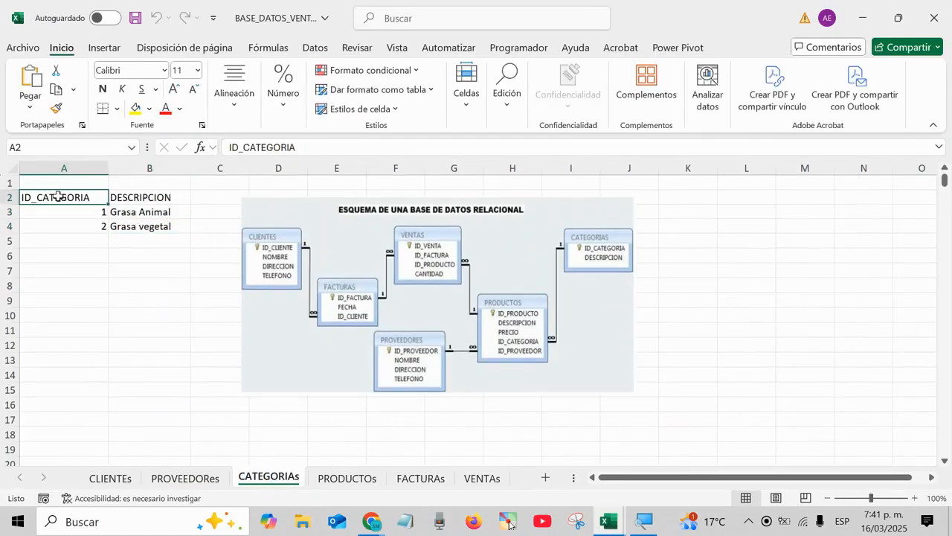
pyautogui.click(658, 49)
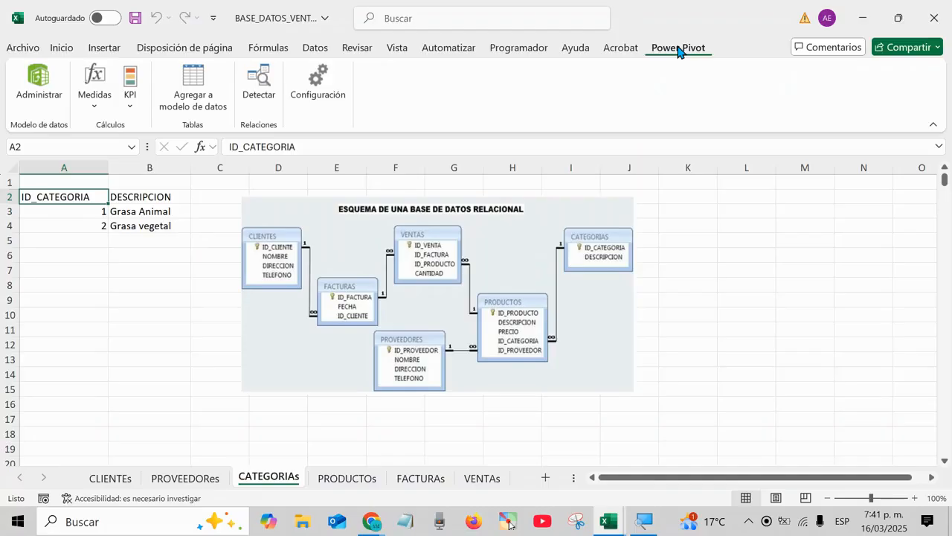
pyautogui.click(212, 88)
pyautogui.moveTo(423, 210); pyautogui.dragTo(128, 255)
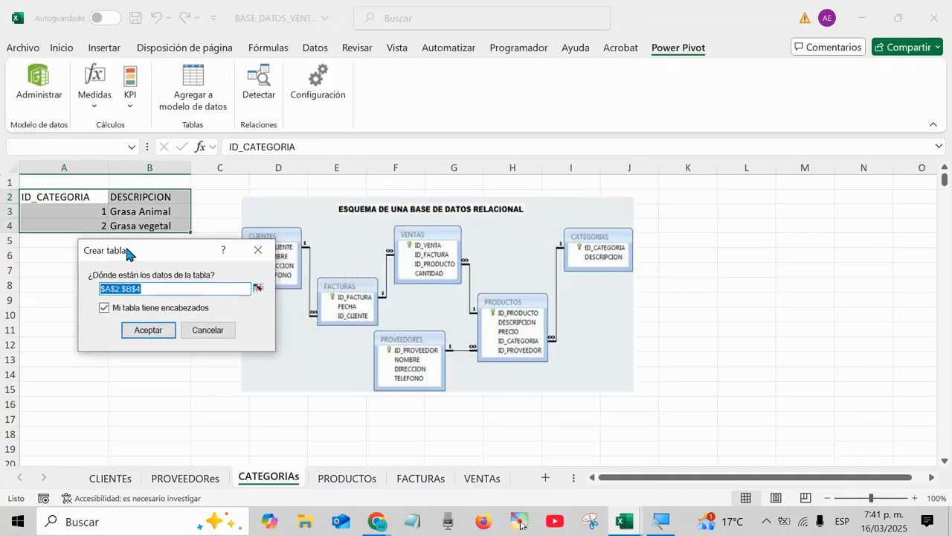
pyautogui.click(146, 332)
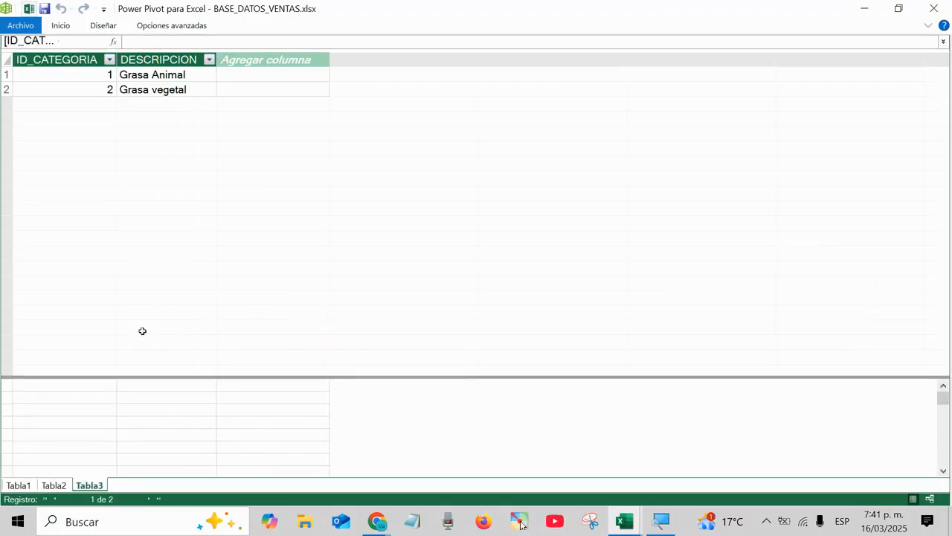
# Return to the workbook and add the PRODUCTOs range A2:E4 to the data model as a table with headers.
pyautogui.click(28, 9)
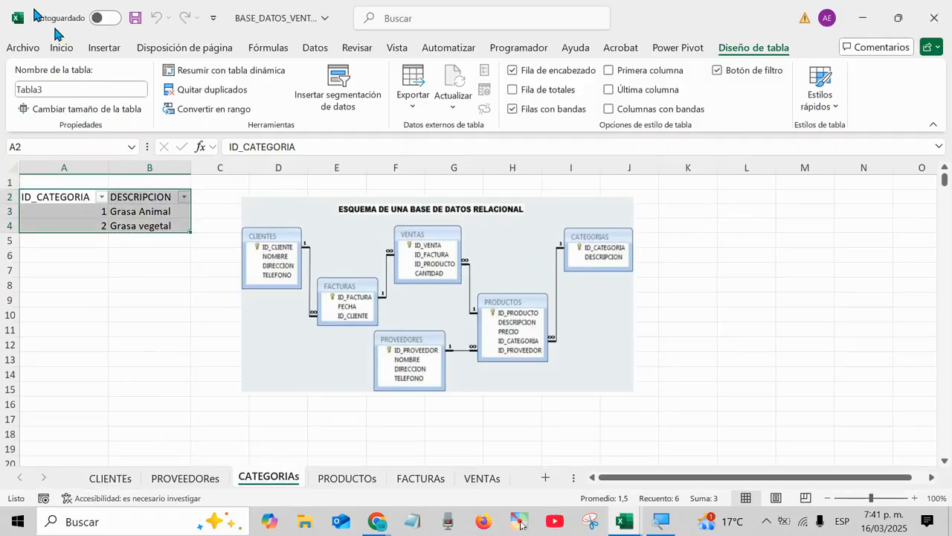
pyautogui.click(350, 478)
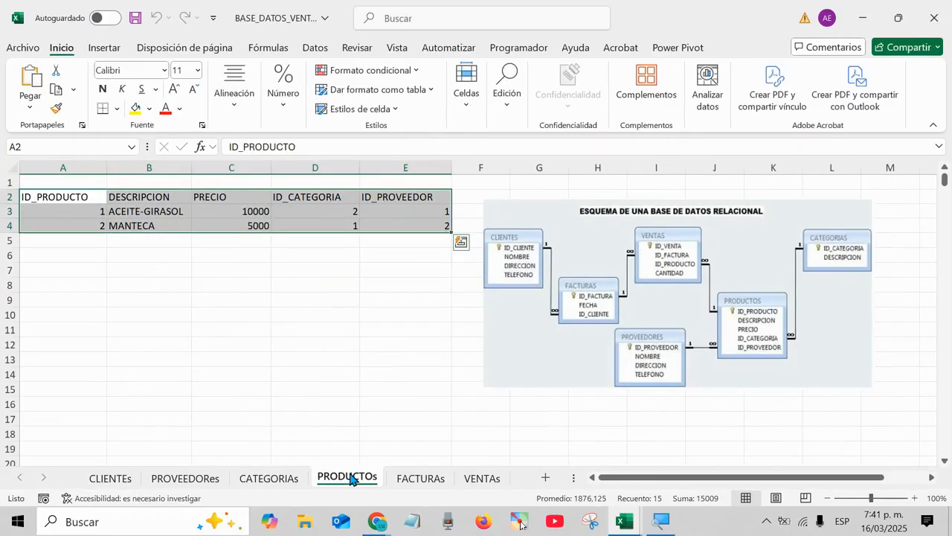
pyautogui.click(74, 200)
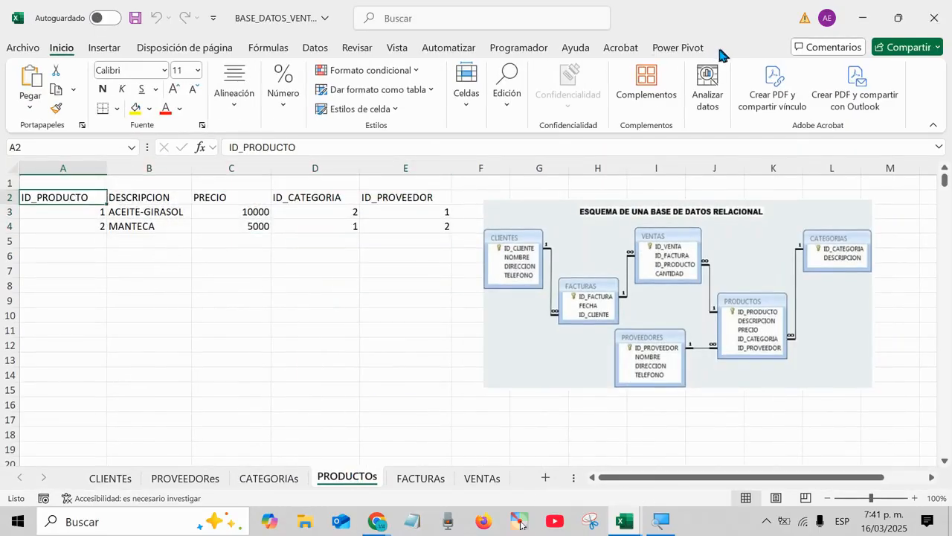
pyautogui.click(684, 48)
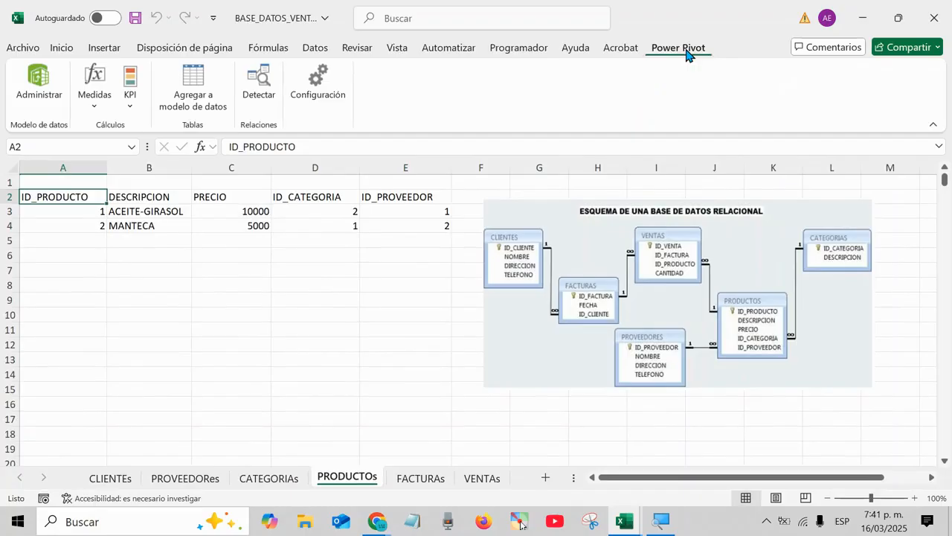
pyautogui.click(187, 97)
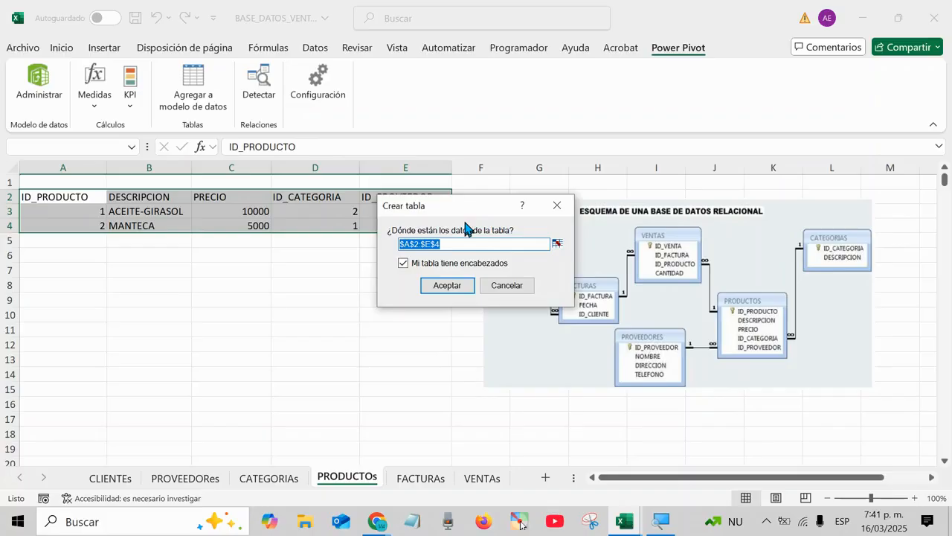
pyautogui.moveTo(331, 236); pyautogui.dragTo(186, 247)
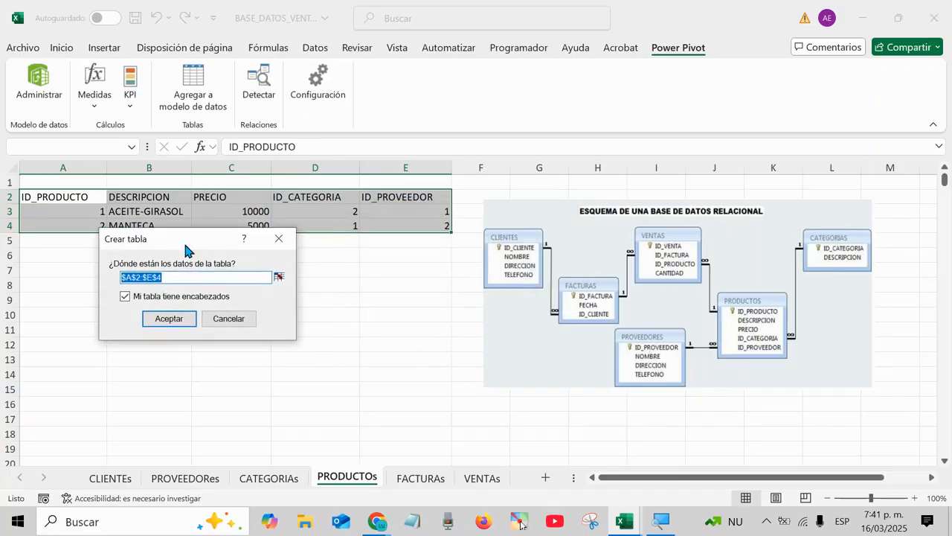
pyautogui.click(169, 318)
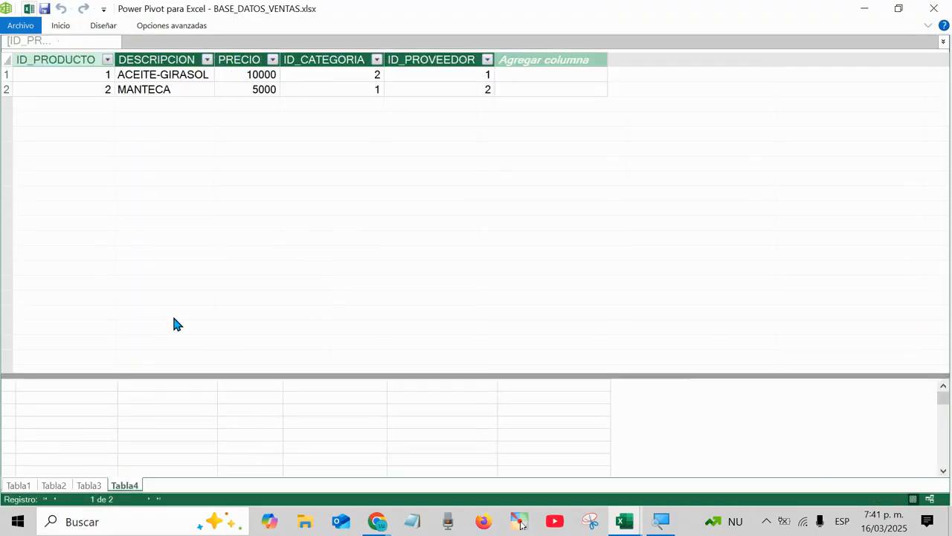
# Return to the workbook and add the FACTURAs range A2:C4 to the data model as a table with headers.
pyautogui.click(30, 10)
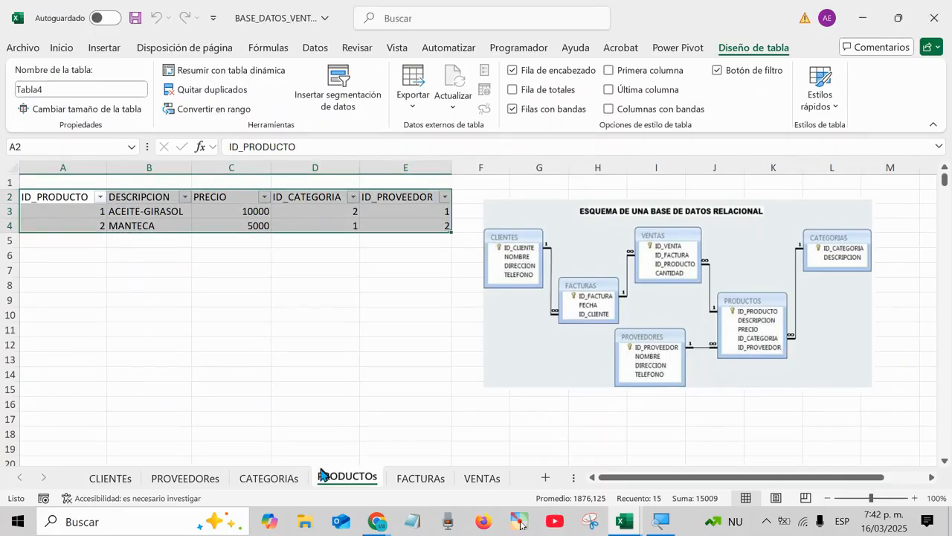
pyautogui.click(420, 478)
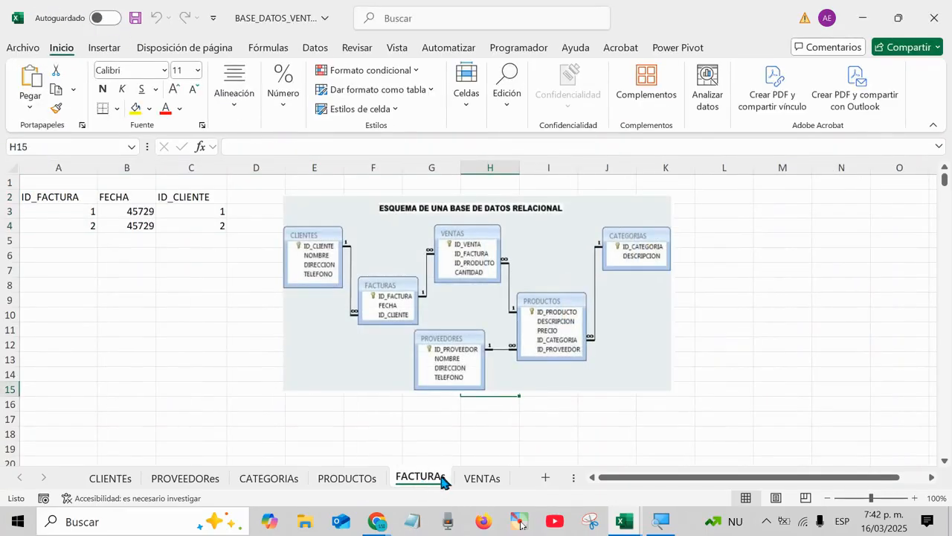
pyautogui.click(49, 197)
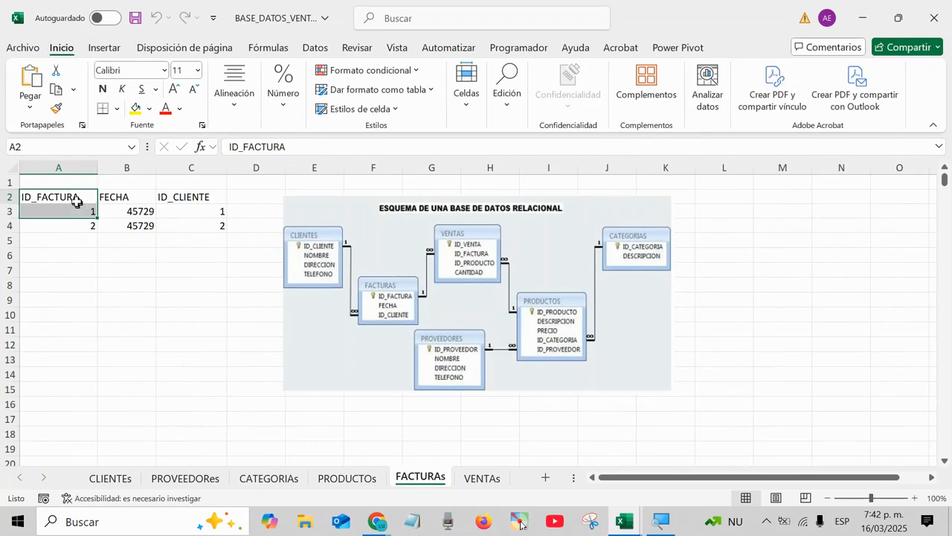
pyautogui.click(676, 48)
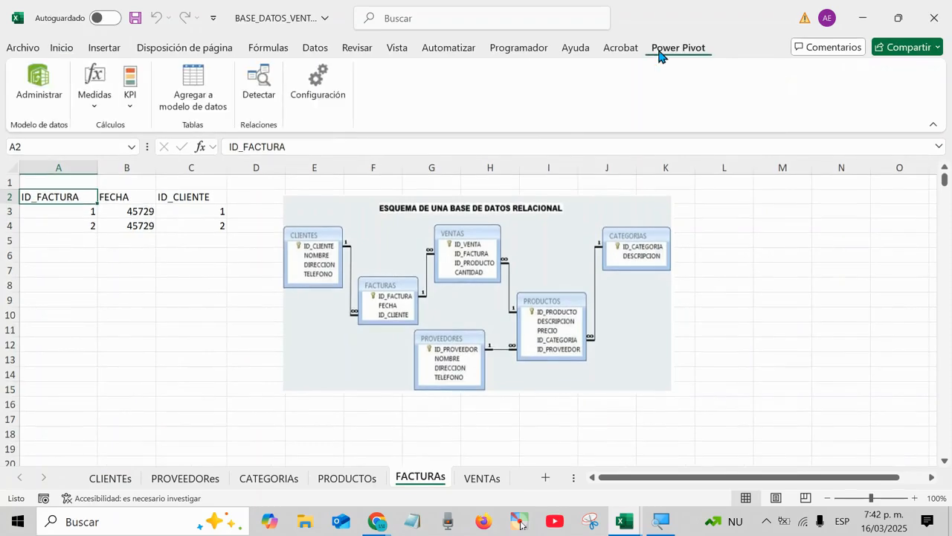
pyautogui.click(201, 100)
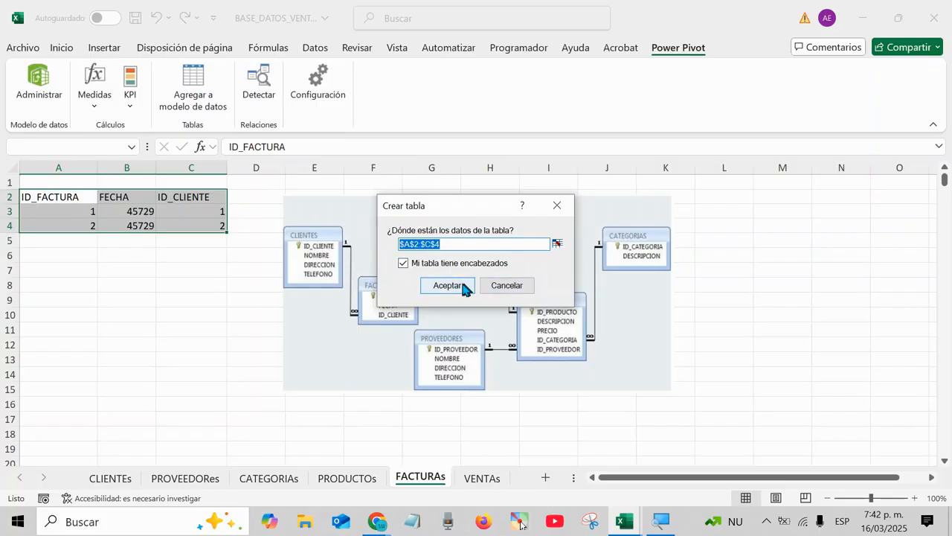
pyautogui.click(455, 288)
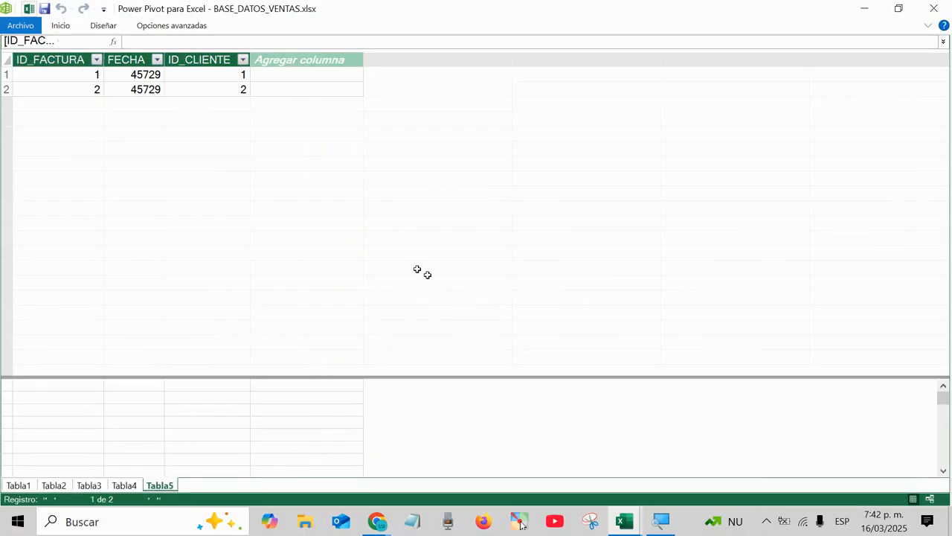
# Return to the workbook and add the VENTAs range A2:D4 to the data model as a table with headers.
pyautogui.click(29, 9)
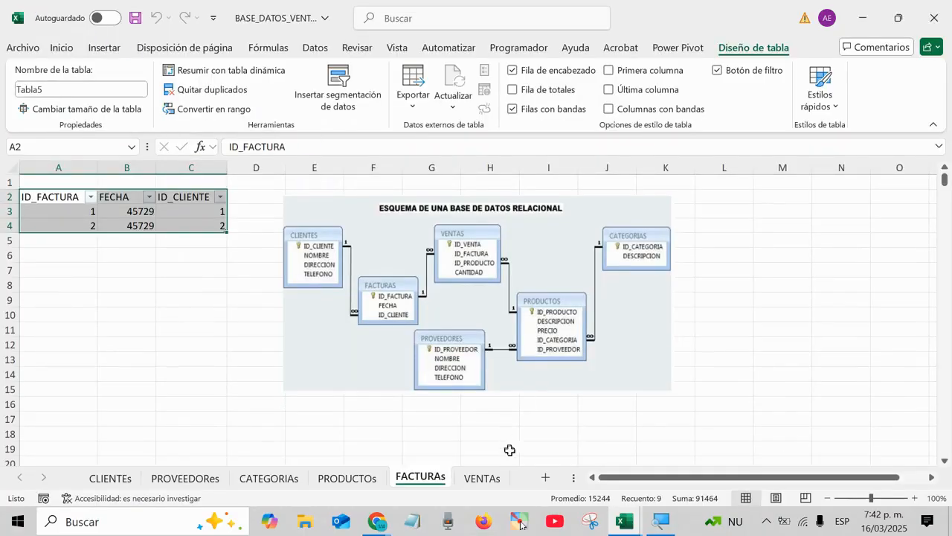
pyautogui.click(484, 478)
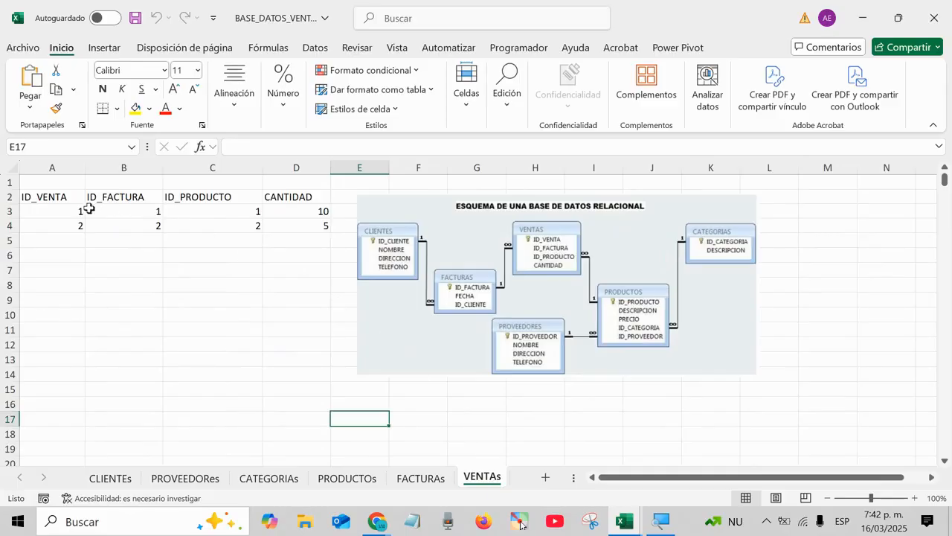
pyautogui.moveTo(64, 198); pyautogui.dragTo(274, 228)
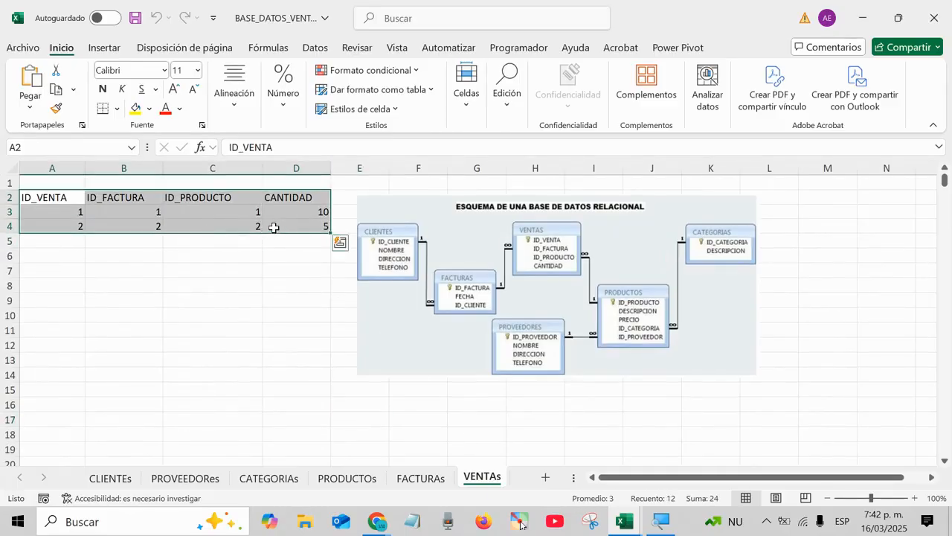
pyautogui.click(210, 197)
pyautogui.moveTo(77, 195); pyautogui.dragTo(301, 241)
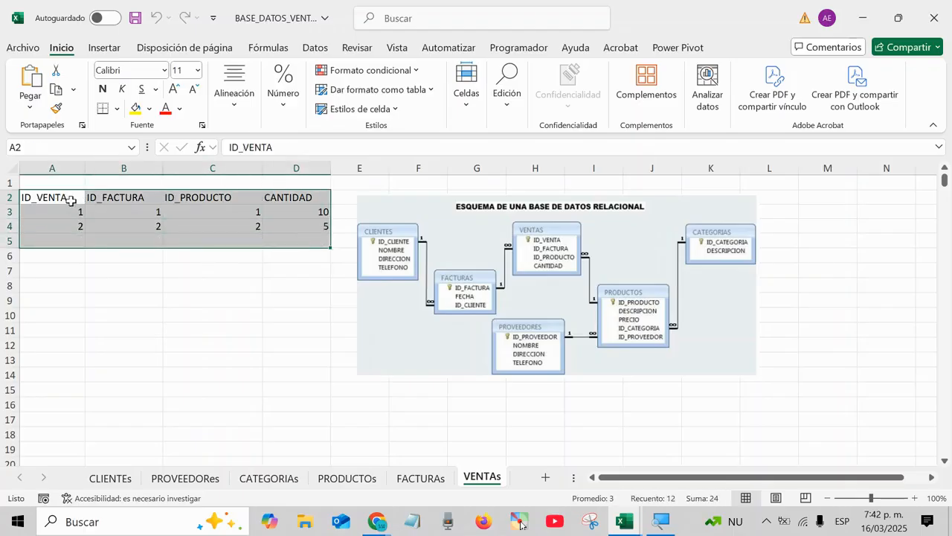
pyautogui.click(71, 200)
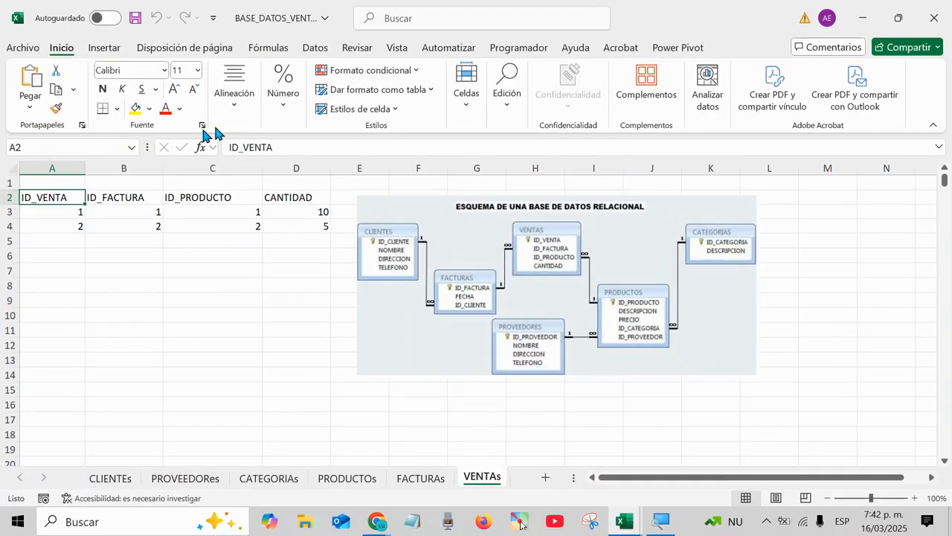
pyautogui.click(690, 51)
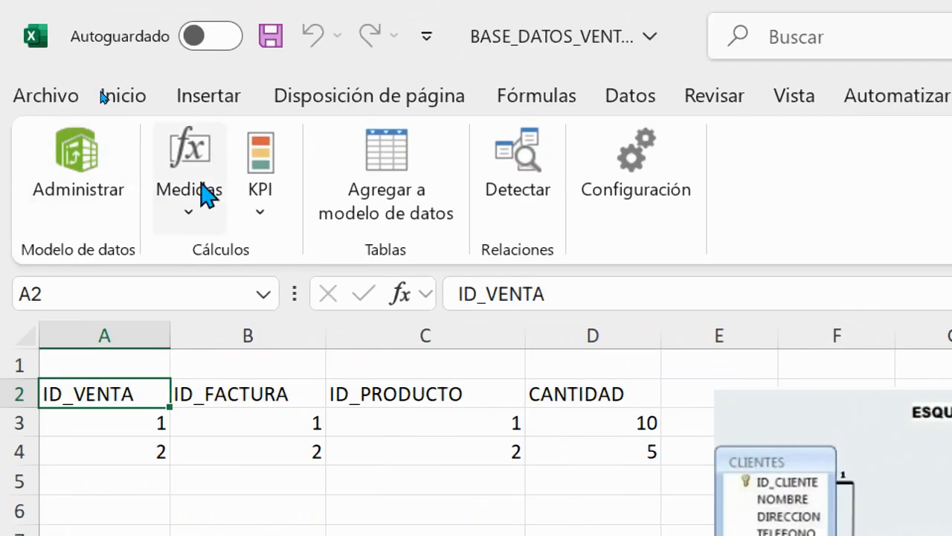
pyautogui.click(357, 151)
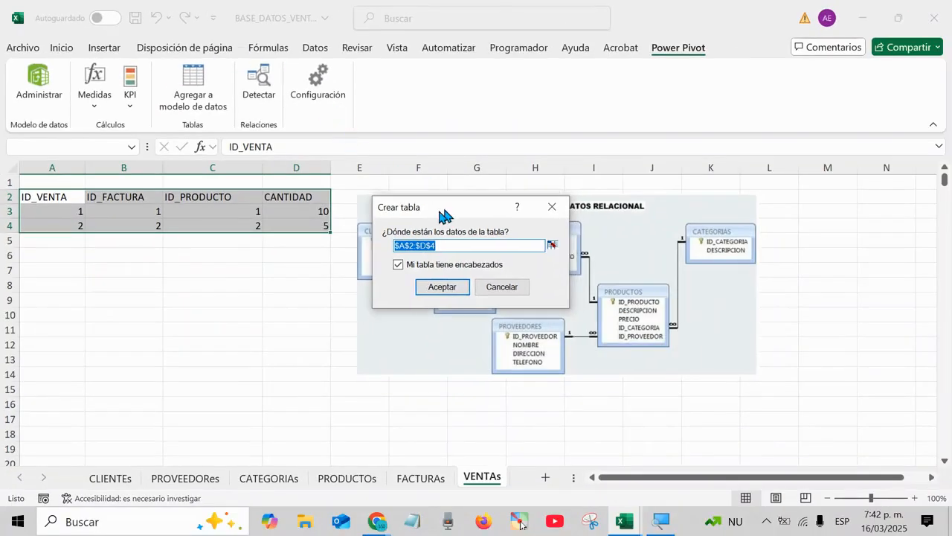
pyautogui.moveTo(445, 216); pyautogui.dragTo(181, 256)
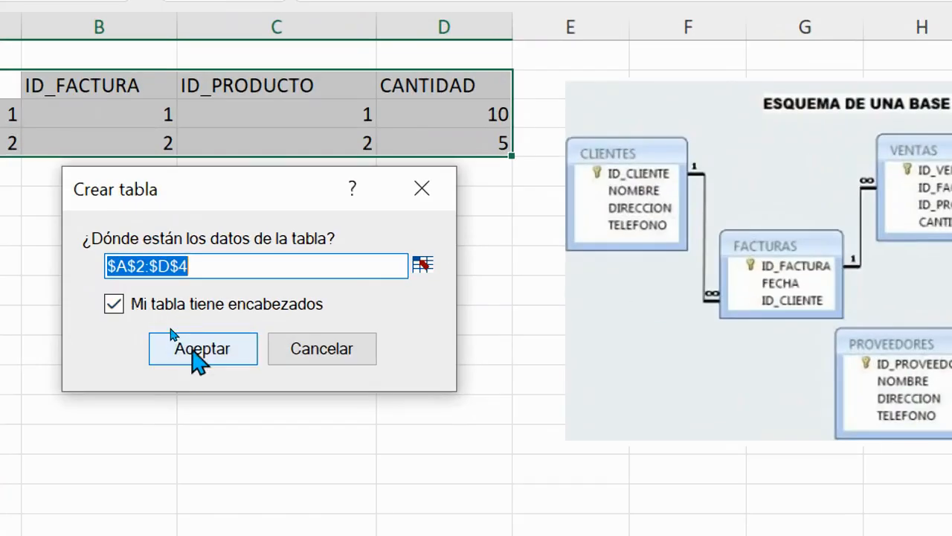
pyautogui.click(194, 351)
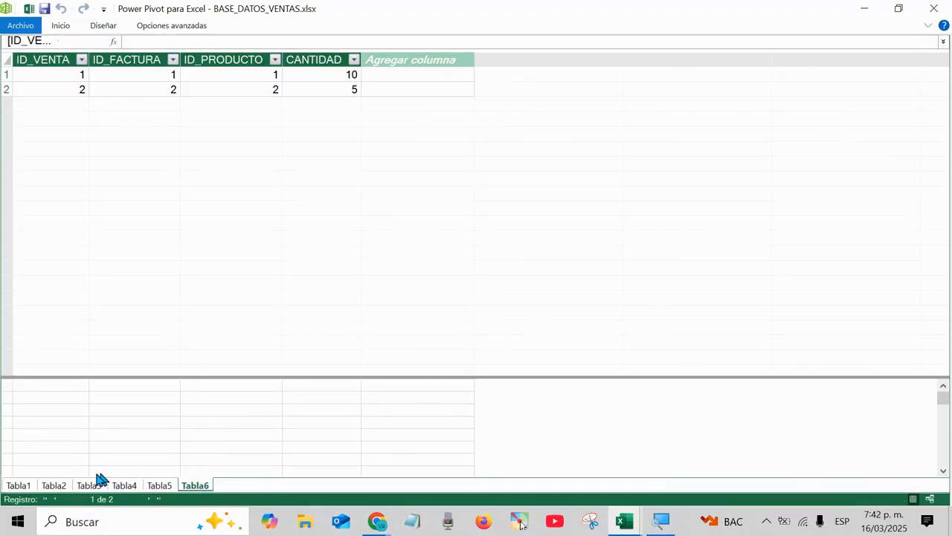
# Review the data model tables Tabla1 through Tabla6 one after another, ending back on Tabla1.
pyautogui.click(18, 486)
pyautogui.click(53, 486)
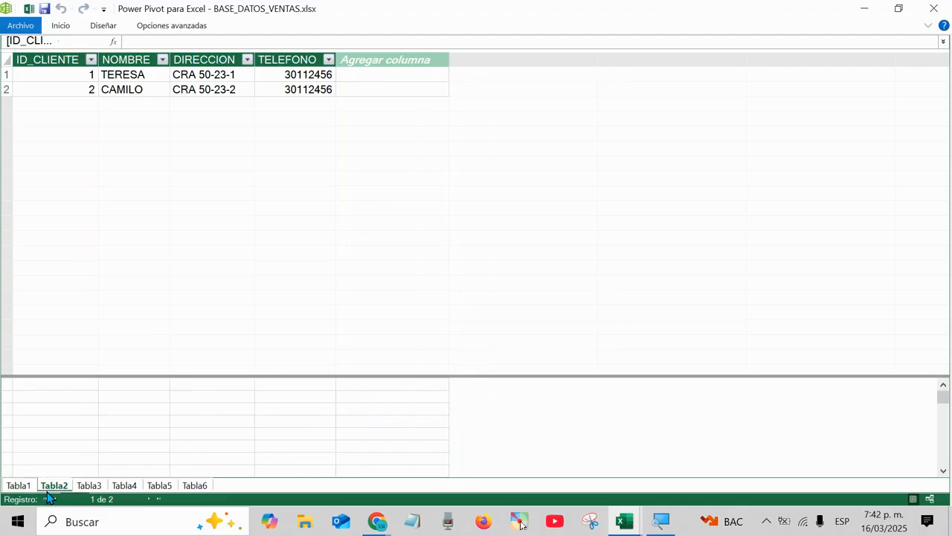
pyautogui.click(87, 485)
pyautogui.click(124, 486)
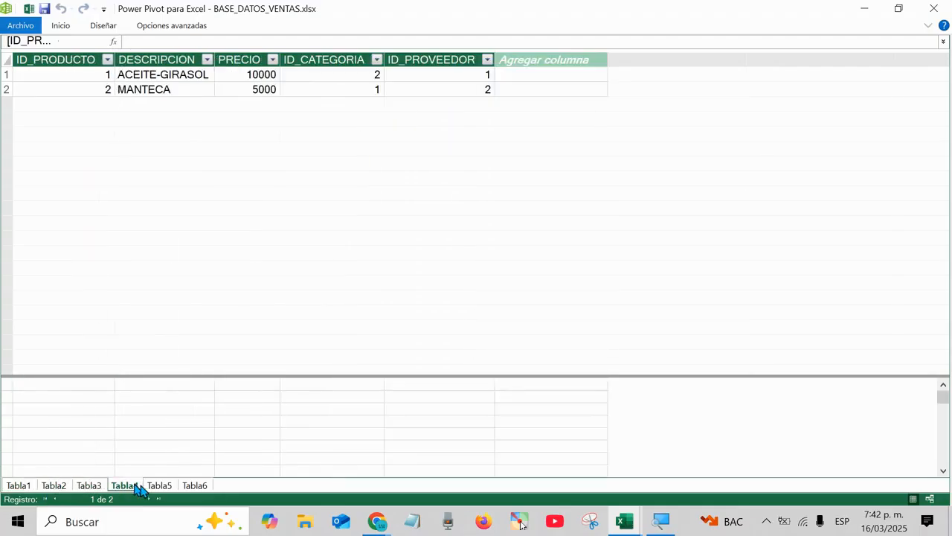
pyautogui.click(160, 486)
pyautogui.click(195, 486)
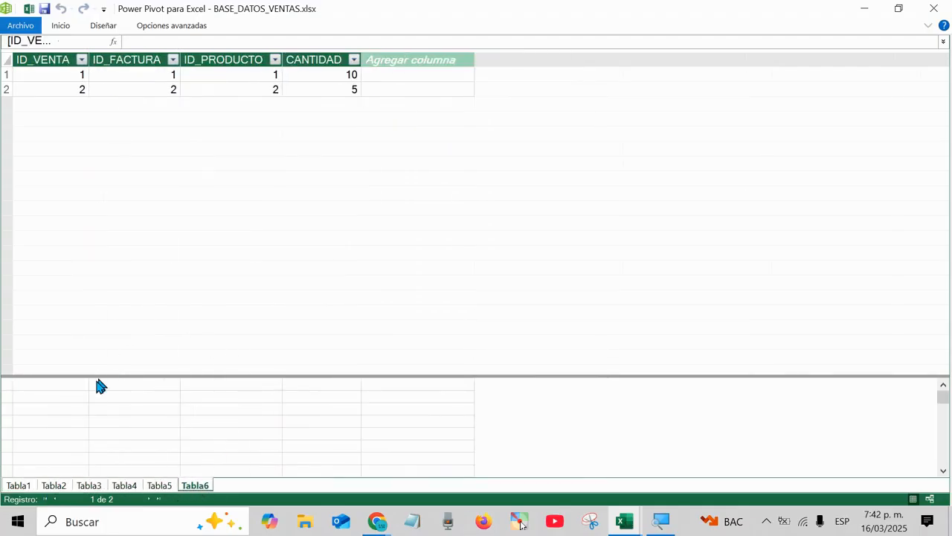
pyautogui.click(20, 486)
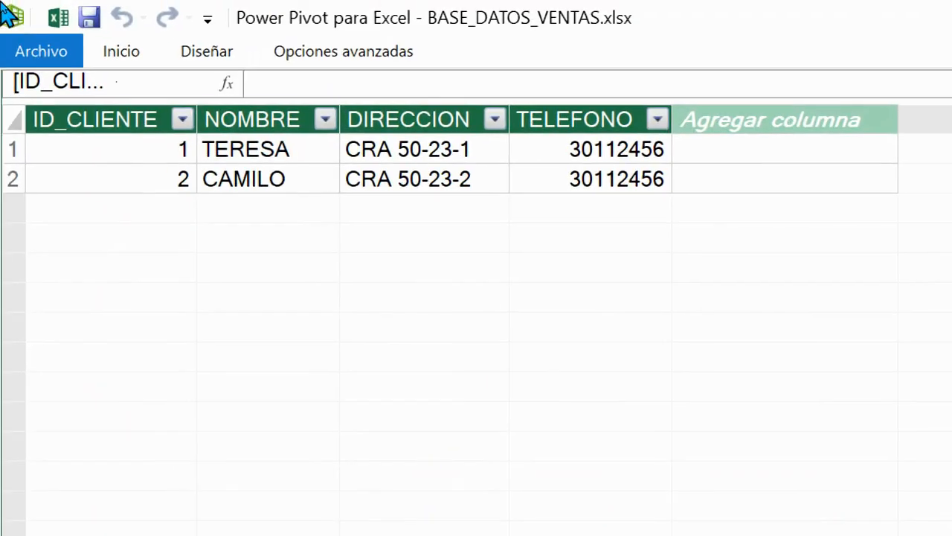
pyautogui.click(7, 13)
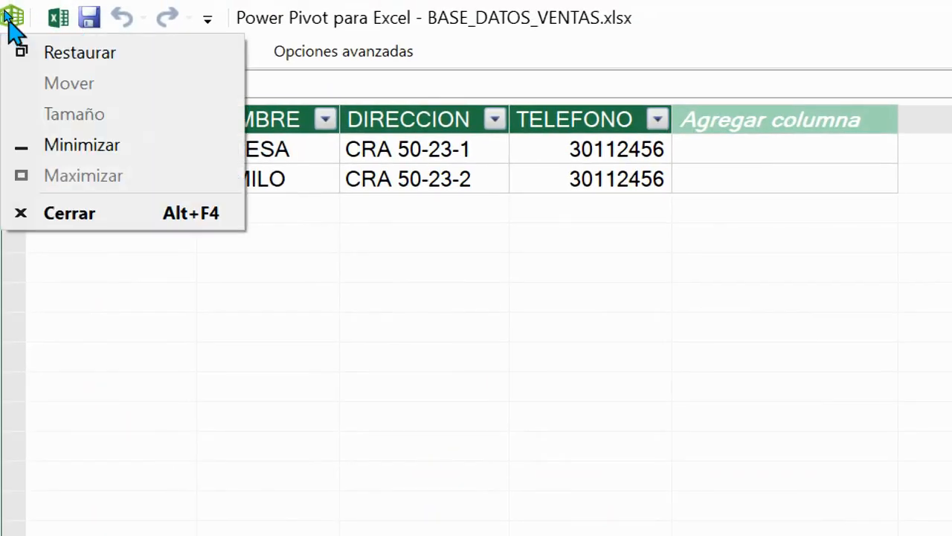
pyautogui.click(7, 14)
pyautogui.click(8, 13)
pyautogui.click(7, 14)
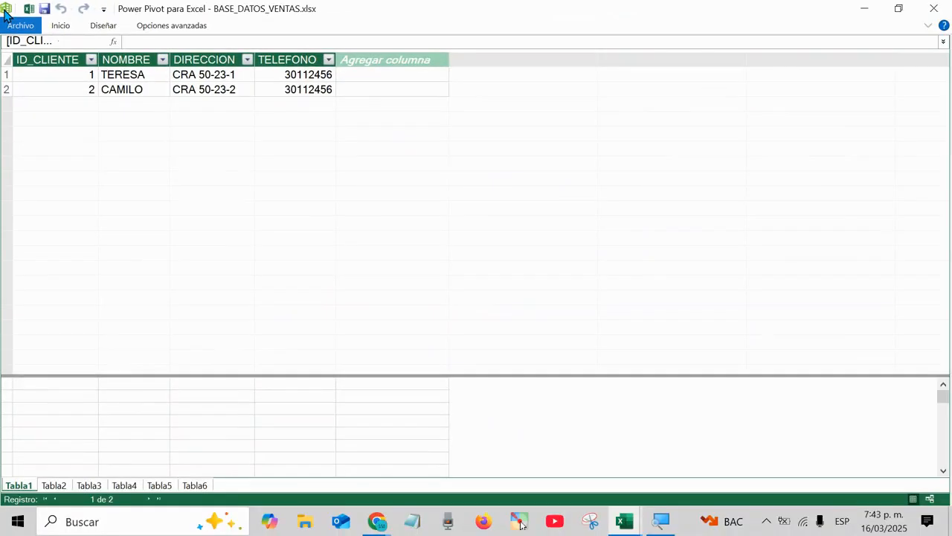
# Review the data model tables Tabla2 through Tabla6 one after another.
pyautogui.click(59, 486)
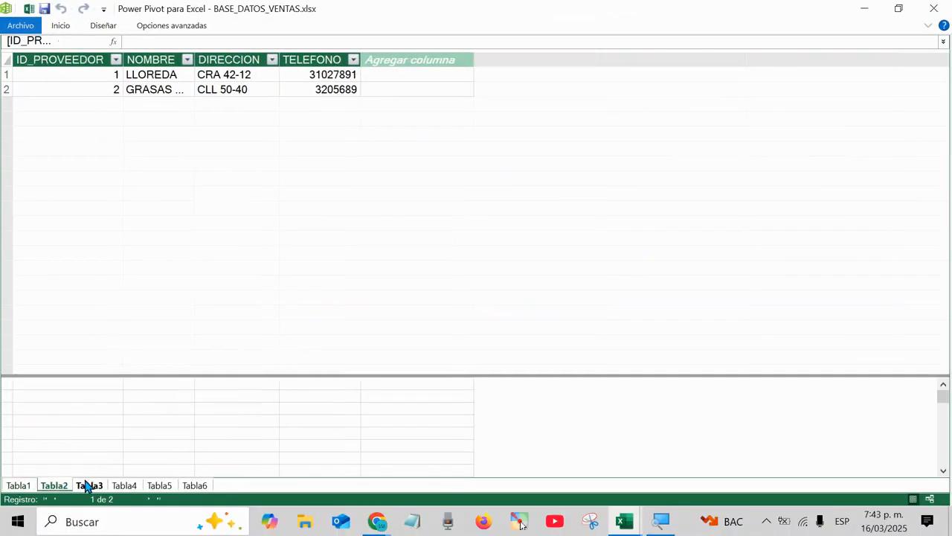
pyautogui.click(89, 485)
pyautogui.click(124, 485)
pyautogui.click(159, 485)
pyautogui.click(192, 486)
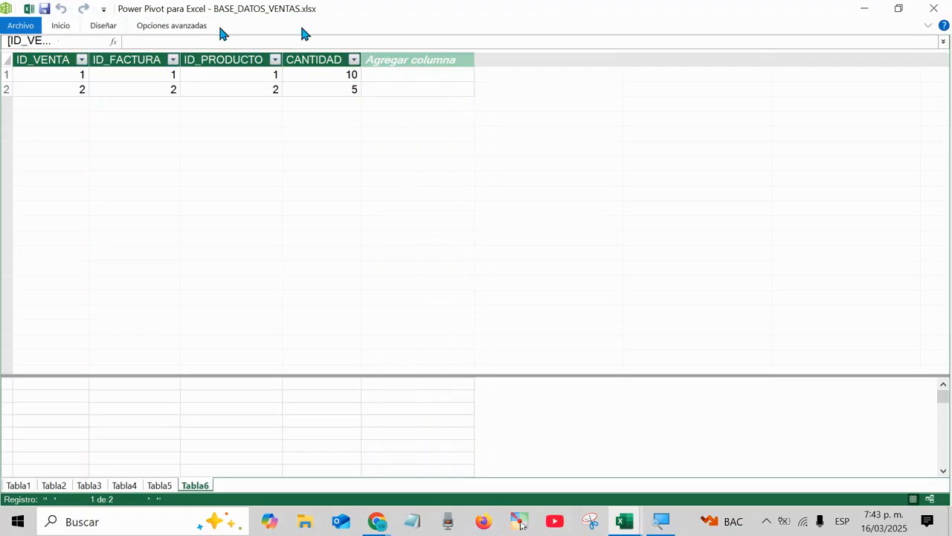
# Expand the collapsed ribbon of the Power Pivot window so its commands stay displayed.
pyautogui.click(928, 27)
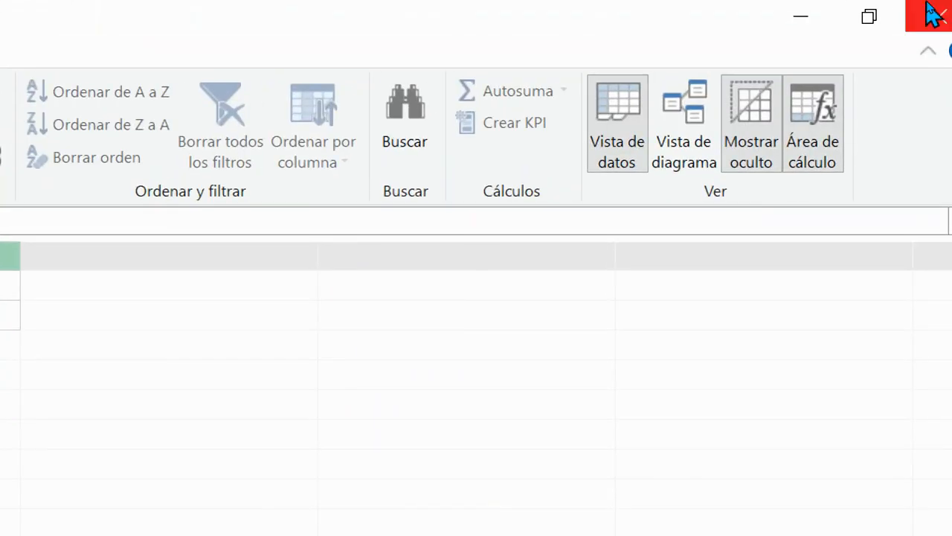
pyautogui.click(930, 28)
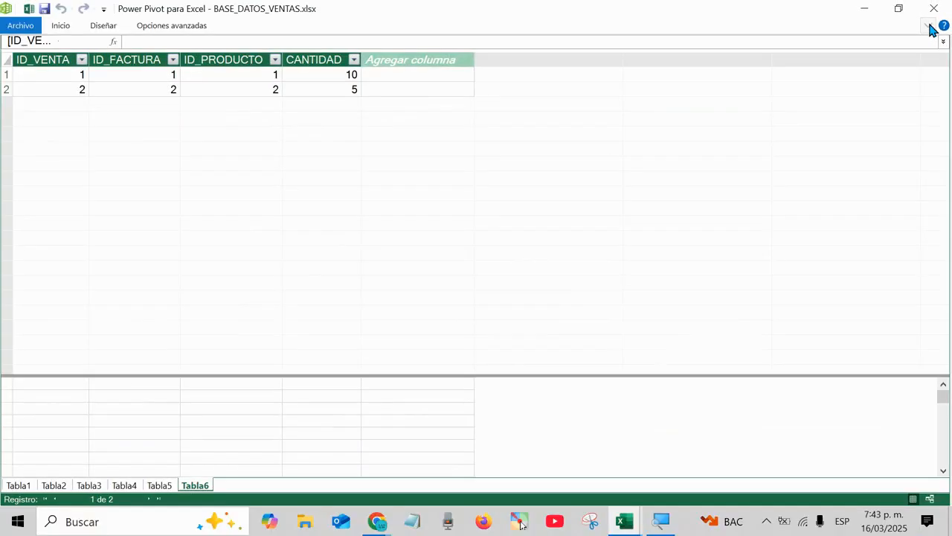
pyautogui.click(929, 26)
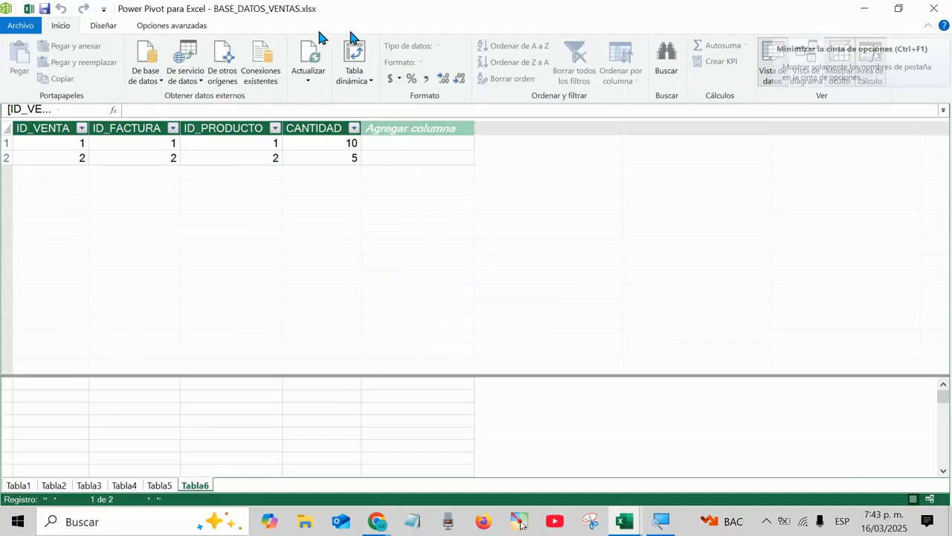
# Return to the workbook, reopen the Power Pivot data model from it, and collapse and re-expand the ribbon.
pyautogui.click(7, 10)
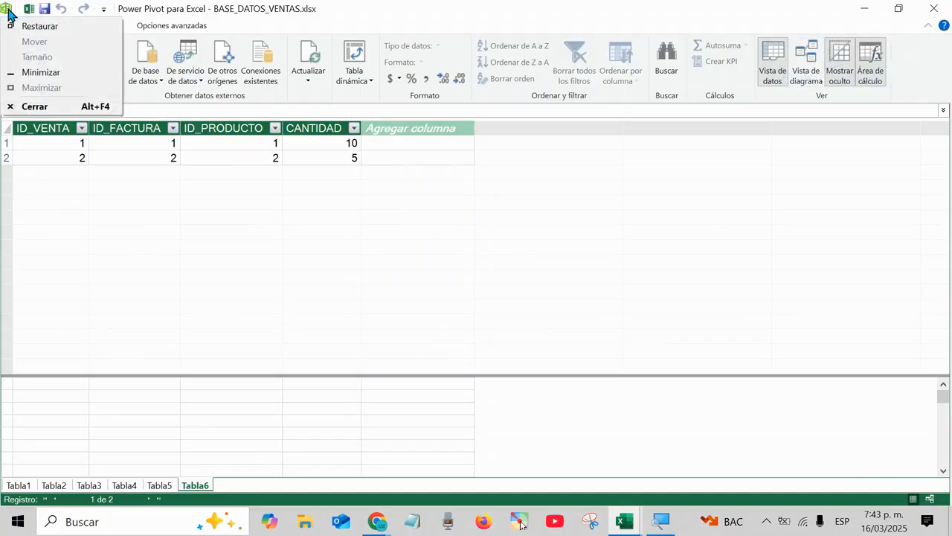
pyautogui.click(26, 10)
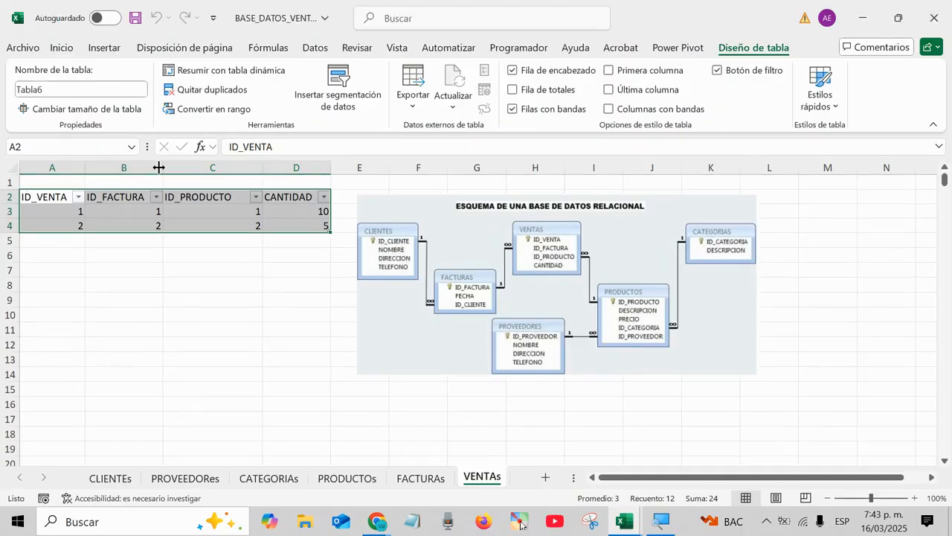
pyautogui.click(673, 49)
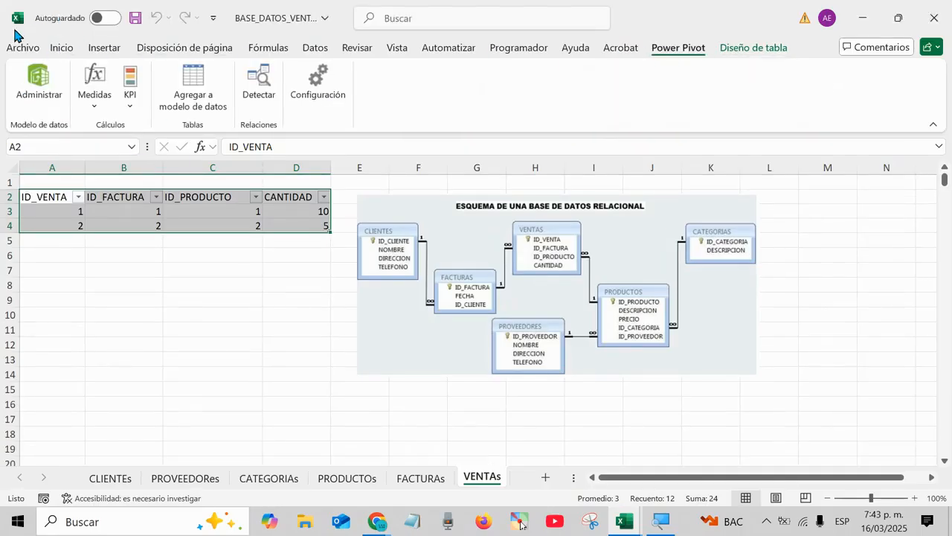
pyautogui.click(37, 78)
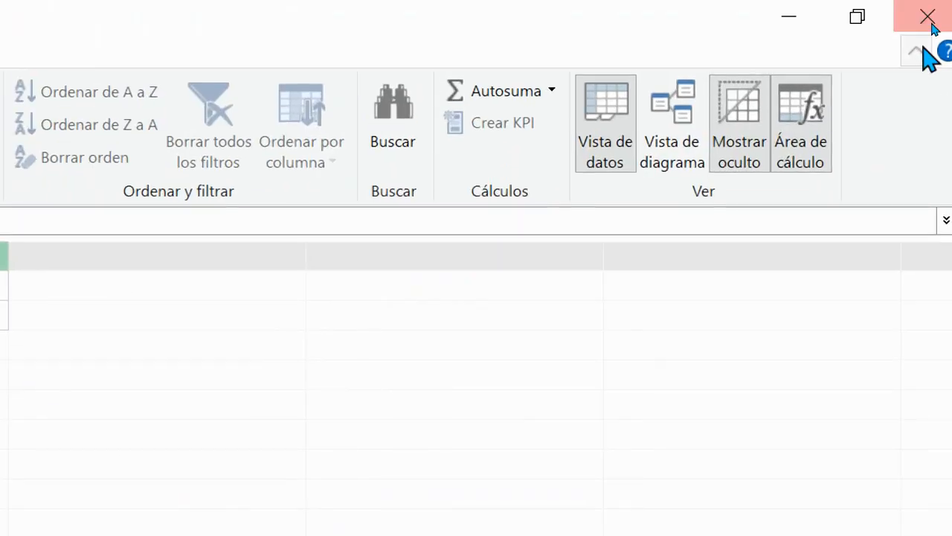
pyautogui.click(931, 22)
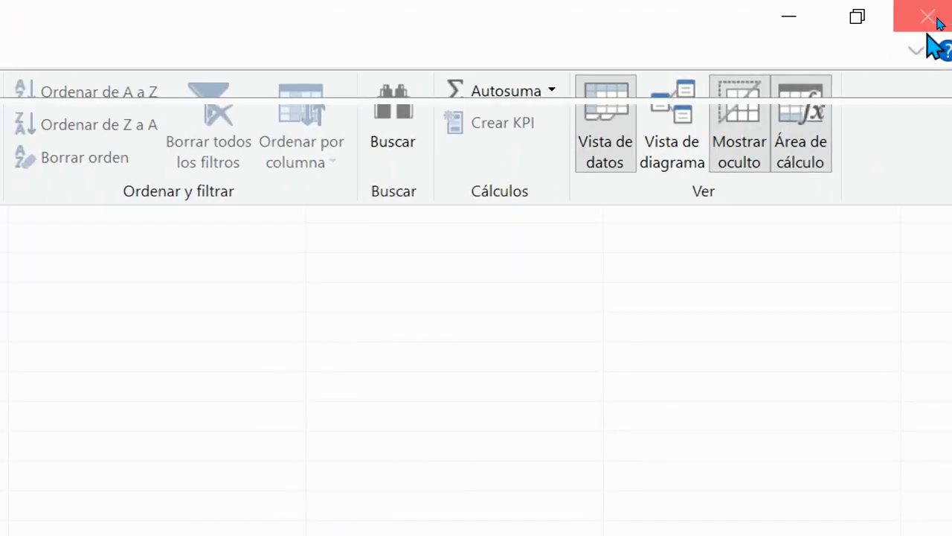
pyautogui.click(915, 54)
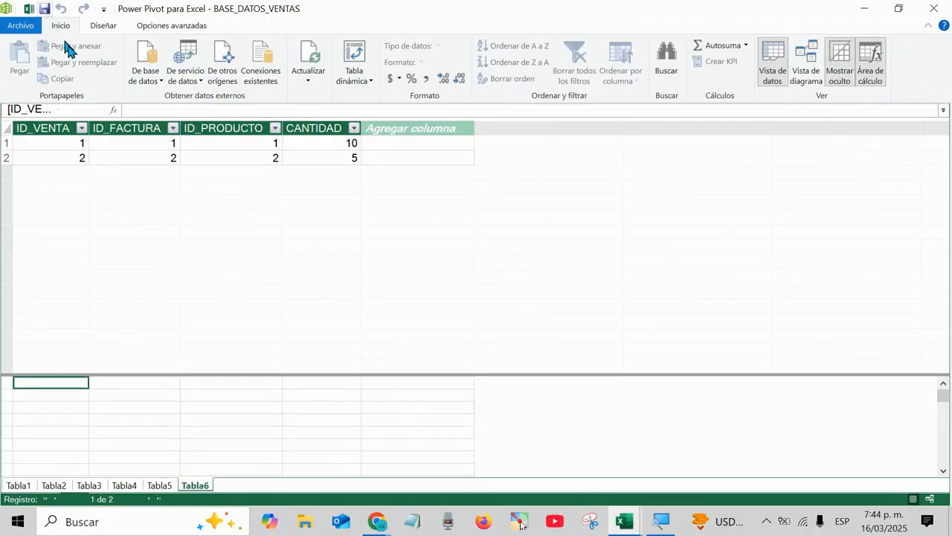
# Select the ID_CLIENTE column in Tabla1 and switch the data model to diagram view.
pyautogui.click(26, 487)
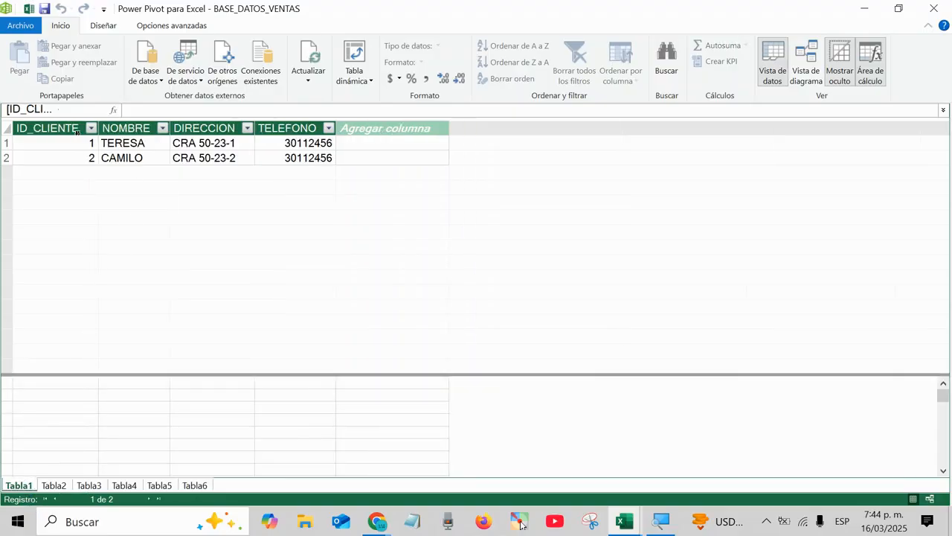
pyautogui.click(76, 131)
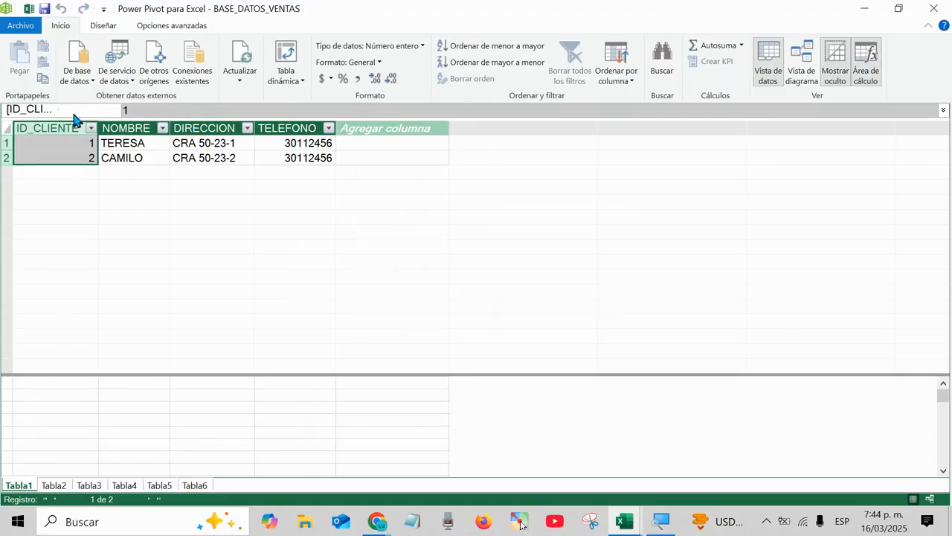
pyautogui.click(47, 141)
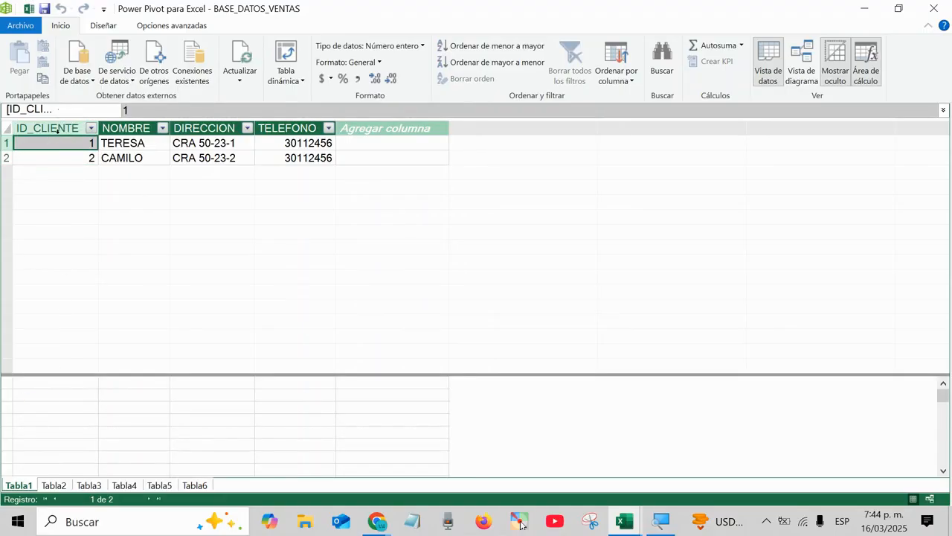
pyautogui.click(57, 130)
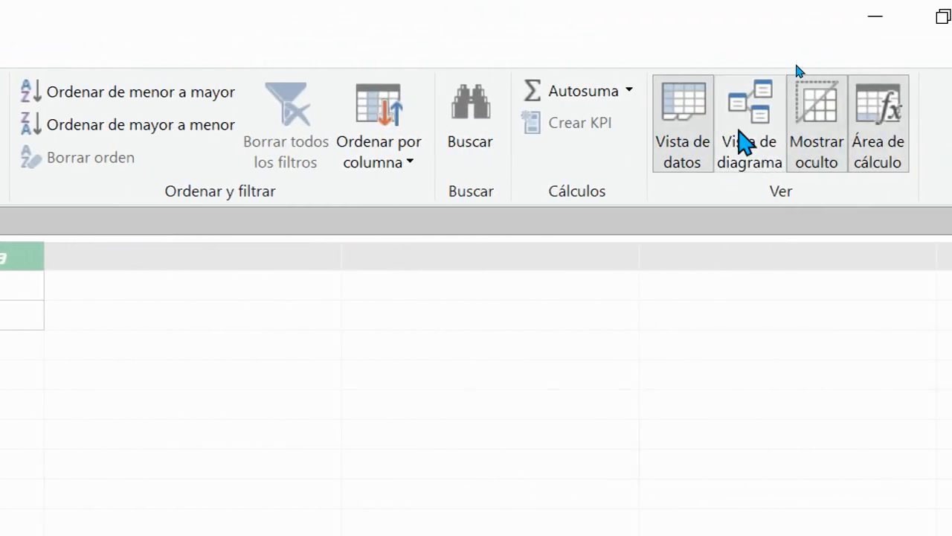
pyautogui.click(740, 130)
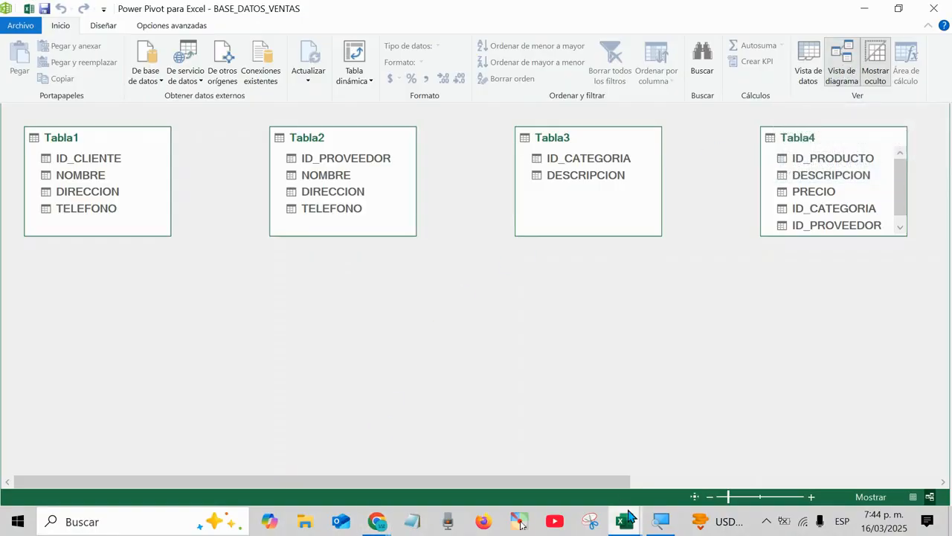
# Return to the workbook and shift the relational schema picture slightly down on the VENTAs sheet and slightly left on the CLIENTEs sheet.
pyautogui.moveTo(631, 515)
pyautogui.click(588, 484)
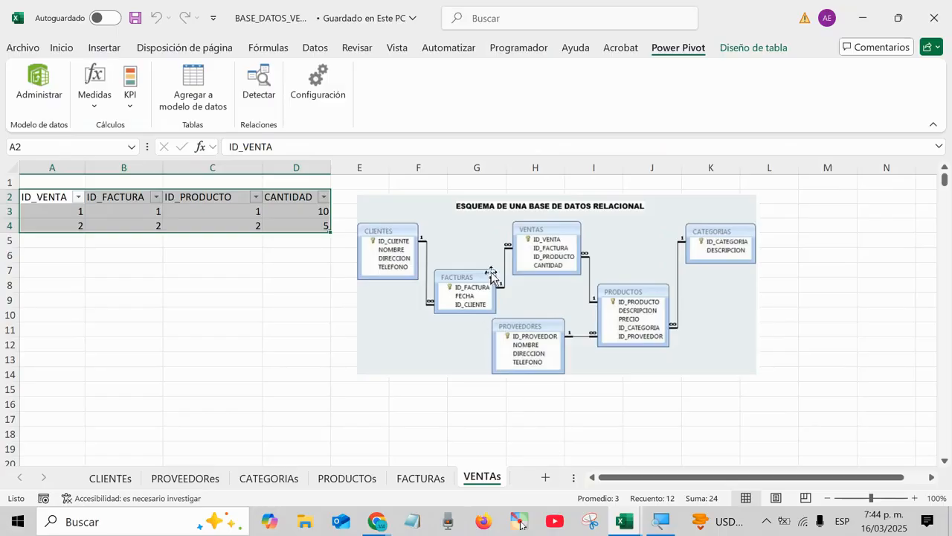
pyautogui.click(466, 250)
pyautogui.moveTo(467, 250)
pyautogui.mouseDown()
pyautogui.moveTo(450, 260)
pyautogui.moveTo(476, 263)
pyautogui.mouseUp()
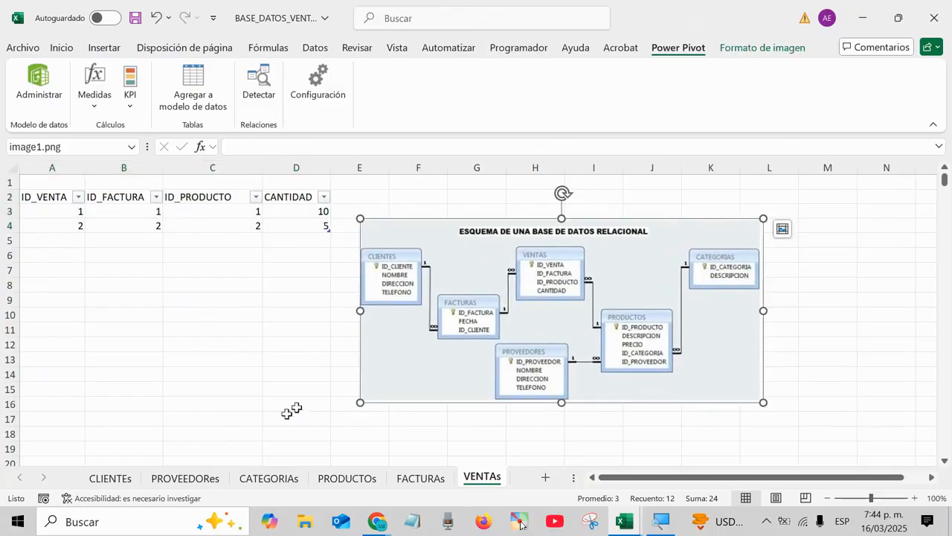
pyautogui.click(121, 484)
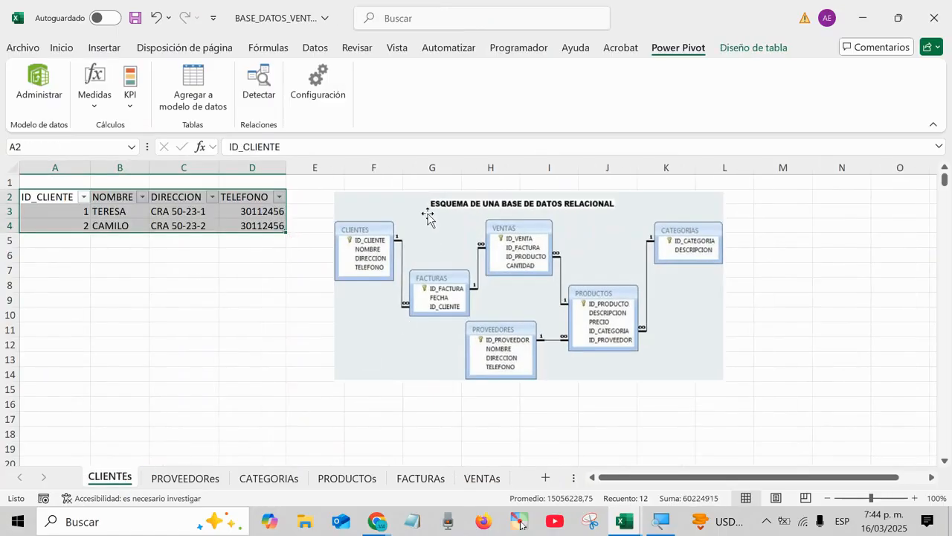
pyautogui.moveTo(425, 213); pyautogui.dragTo(420, 216)
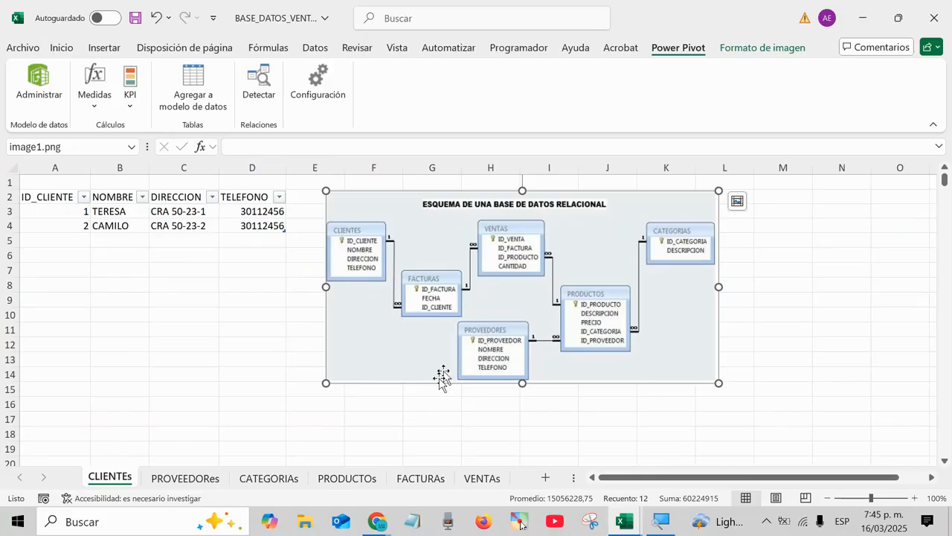
# Return to the Power Pivot diagram, bring Tabla1, Tabla2 and Tabla3 closer together in one row, and place Tabla4 below Tabla3.
pyautogui.click(625, 523)
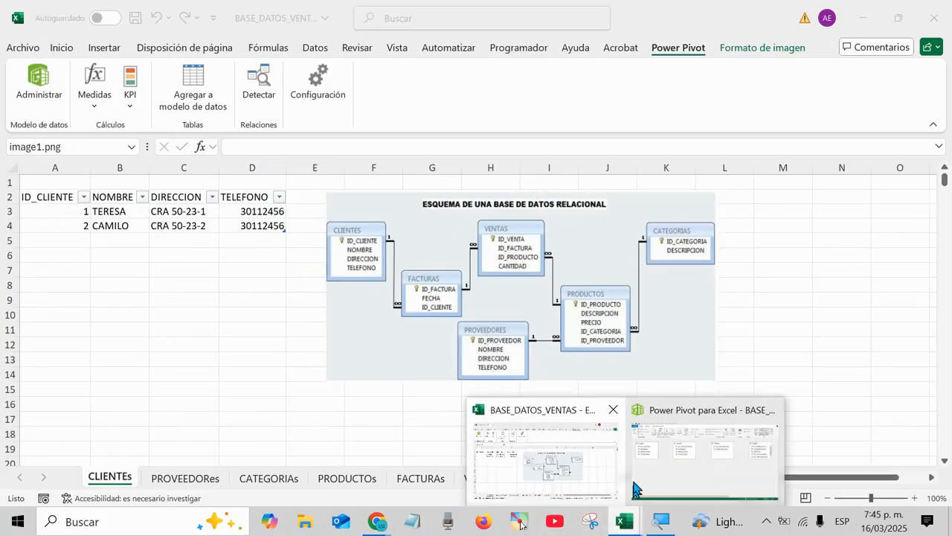
pyautogui.click(637, 484)
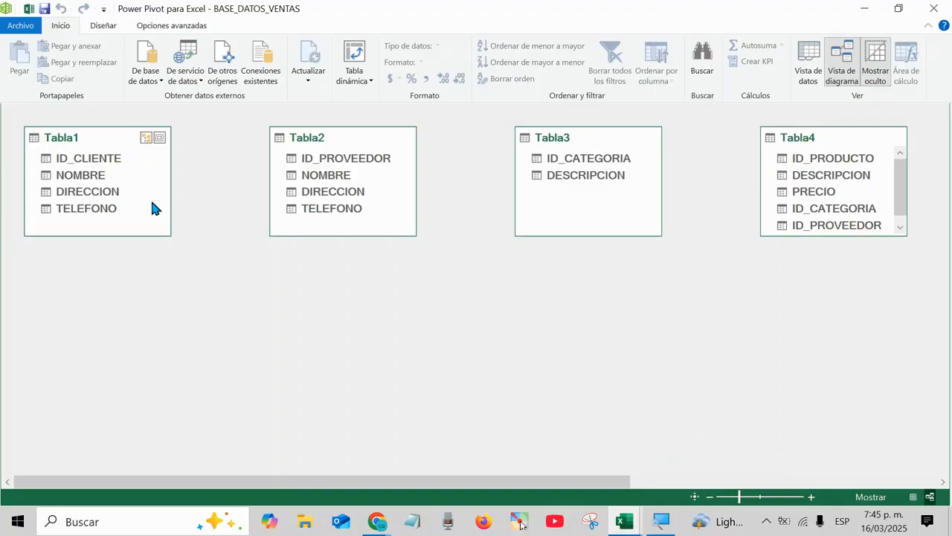
pyautogui.click(150, 208)
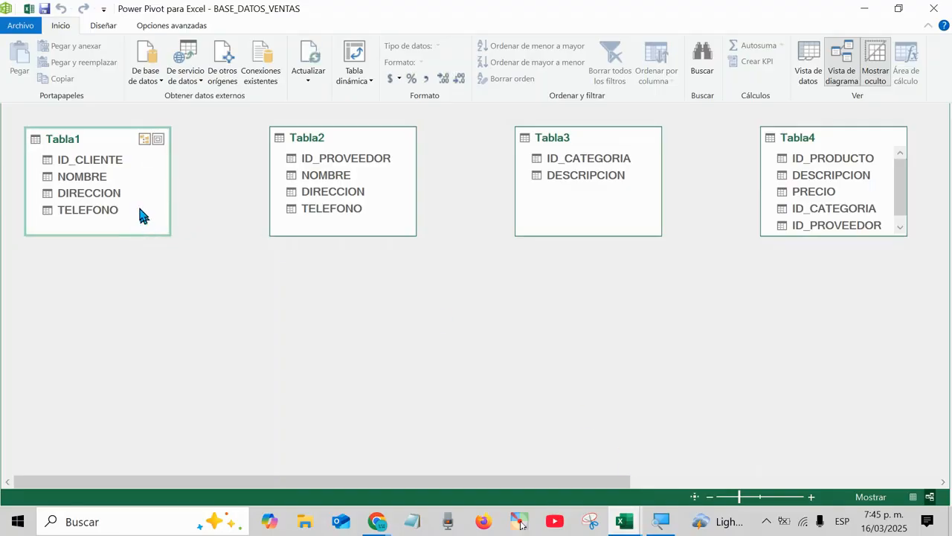
pyautogui.moveTo(103, 141); pyautogui.dragTo(125, 148)
pyautogui.moveTo(334, 145); pyautogui.dragTo(308, 157)
pyautogui.moveTo(595, 147); pyautogui.dragTo(530, 155)
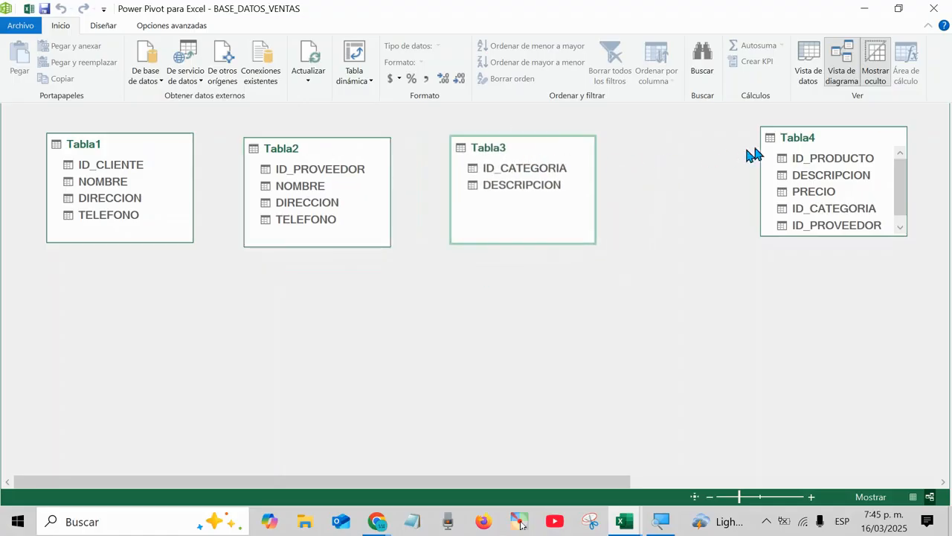
pyautogui.moveTo(833, 152); pyautogui.dragTo(520, 313)
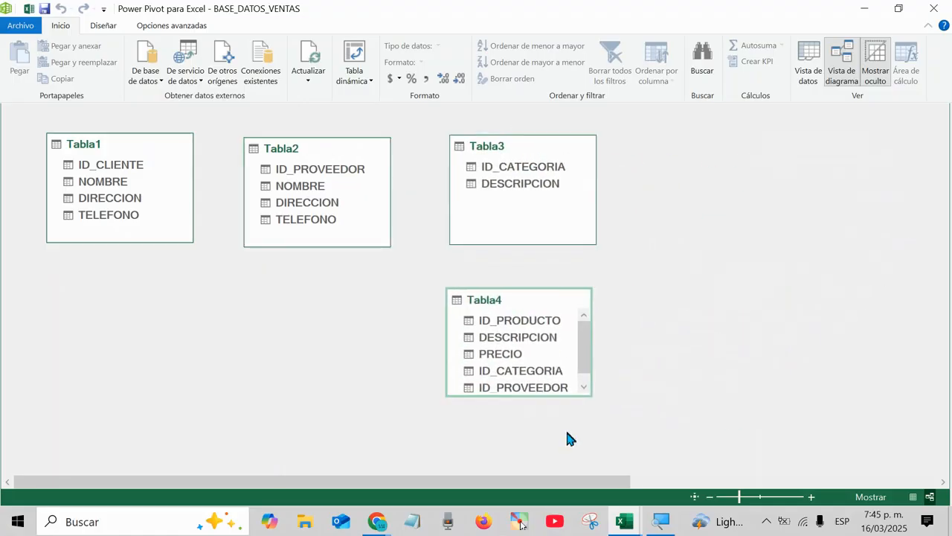
# Bring the distant Tabla5 next to Tabla3 and place Tabla6 below Tabla5, beside Tabla4.
pyautogui.moveTo(559, 480); pyautogui.dragTo(862, 481)
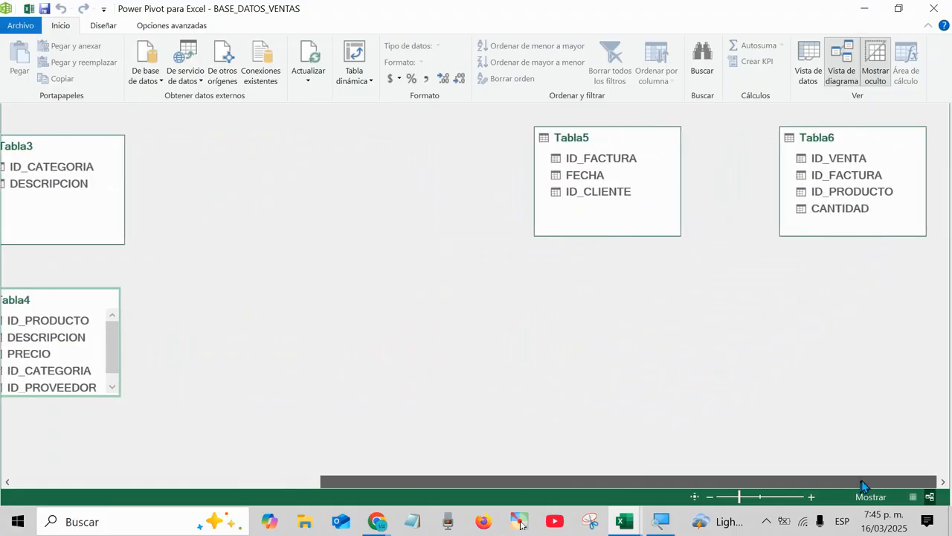
pyautogui.moveTo(614, 142); pyautogui.dragTo(266, 142)
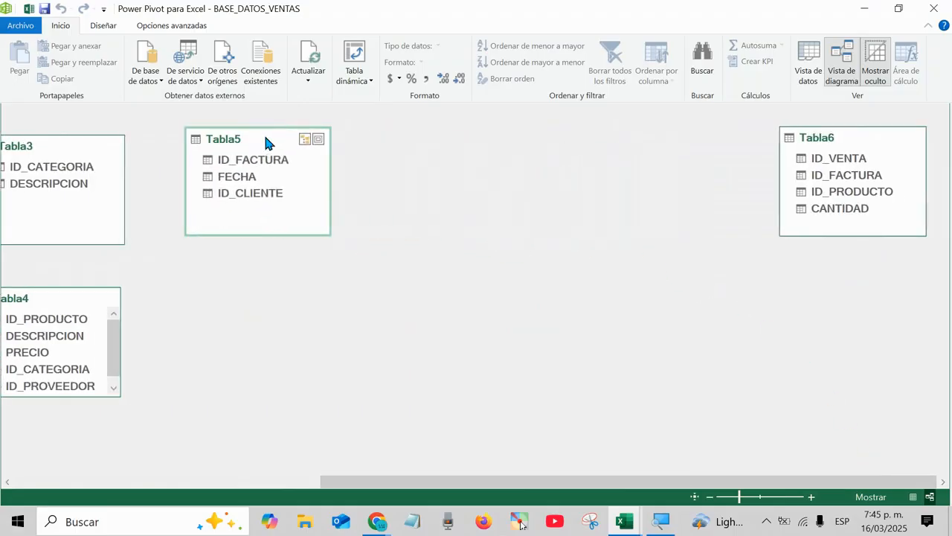
pyautogui.moveTo(852, 142); pyautogui.dragTo(232, 276)
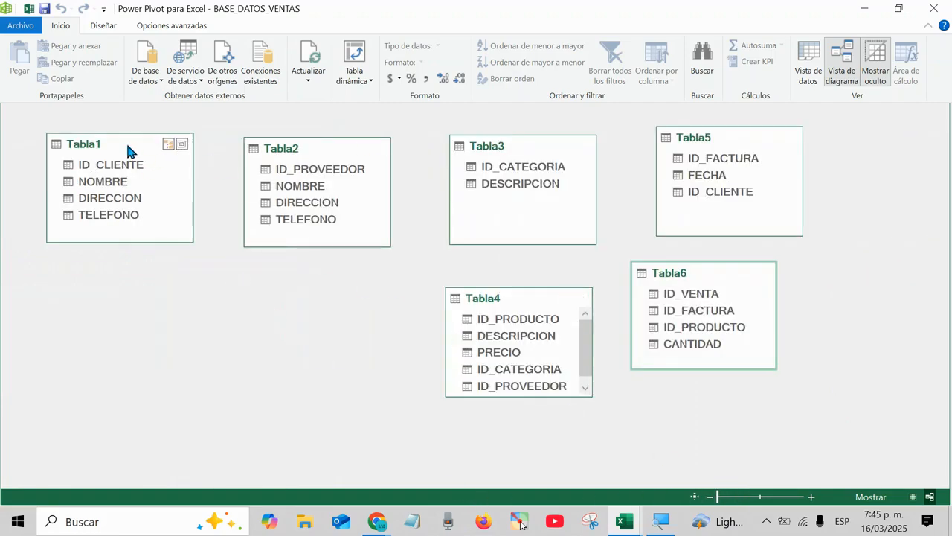
# Arrange the diagram in two rows, with Tabla1, Tabla3 and Tabla5 above and Tabla2, Tabla4 and Tabla6 below.
pyautogui.moveTo(128, 151); pyautogui.dragTo(123, 150)
pyautogui.moveTo(334, 158); pyautogui.dragTo(306, 324)
pyautogui.moveTo(513, 161); pyautogui.dragTo(387, 155)
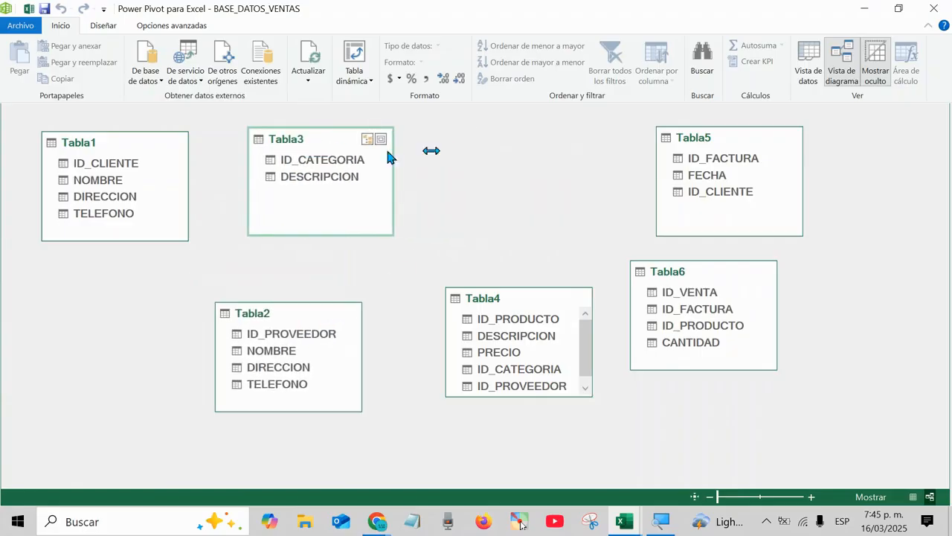
pyautogui.click(714, 147)
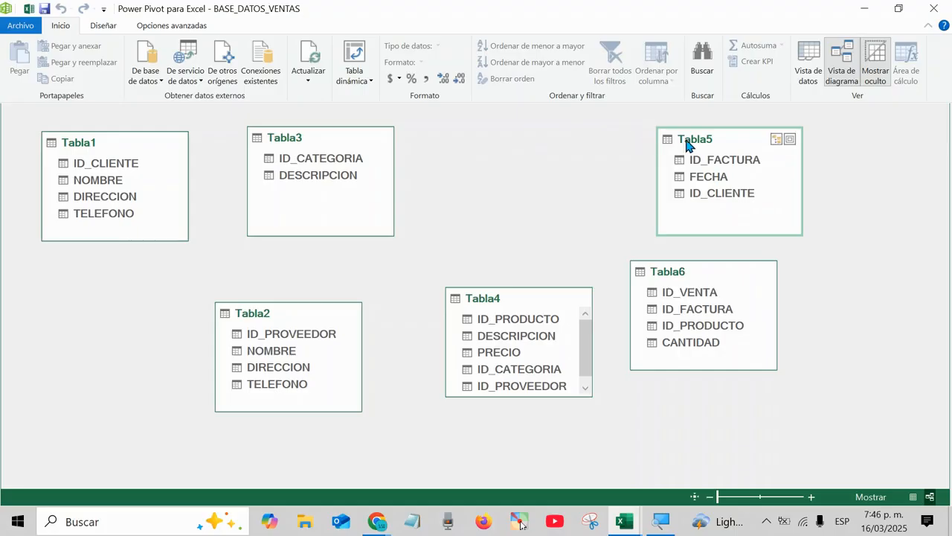
pyautogui.moveTo(686, 144); pyautogui.dragTo(453, 145)
pyautogui.moveTo(498, 299); pyautogui.dragTo(441, 315)
pyautogui.moveTo(670, 276); pyautogui.dragTo(609, 351)
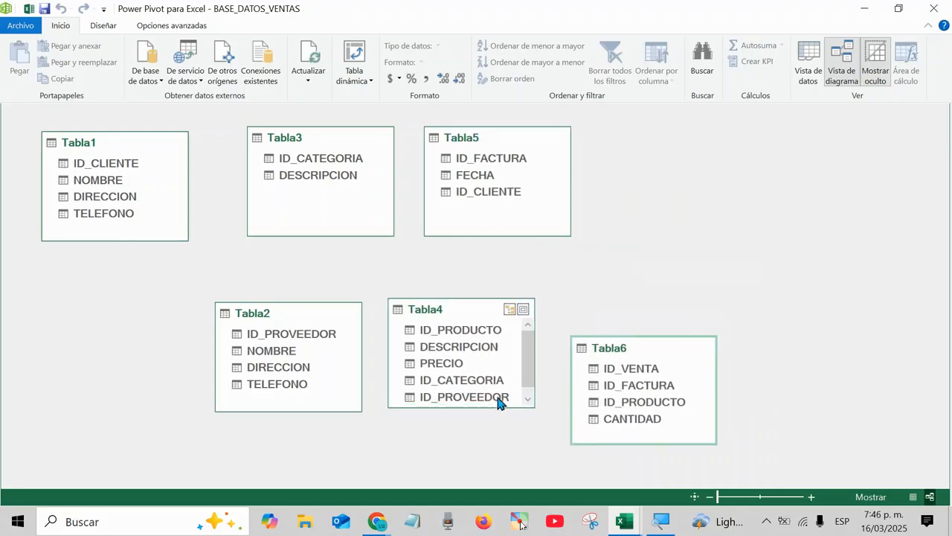
# Extend the Tabla2, Tabla4 and Tabla6 boxes downward to fit their fields, and move Tabla6 up beside Tabla4.
pyautogui.moveTo(300, 411); pyautogui.dragTo(297, 430)
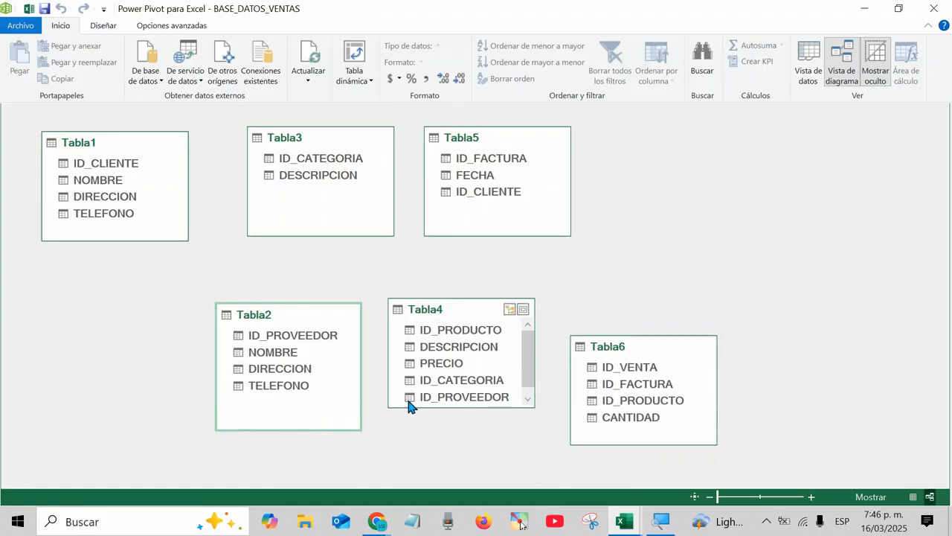
pyautogui.moveTo(425, 406); pyautogui.dragTo(424, 440)
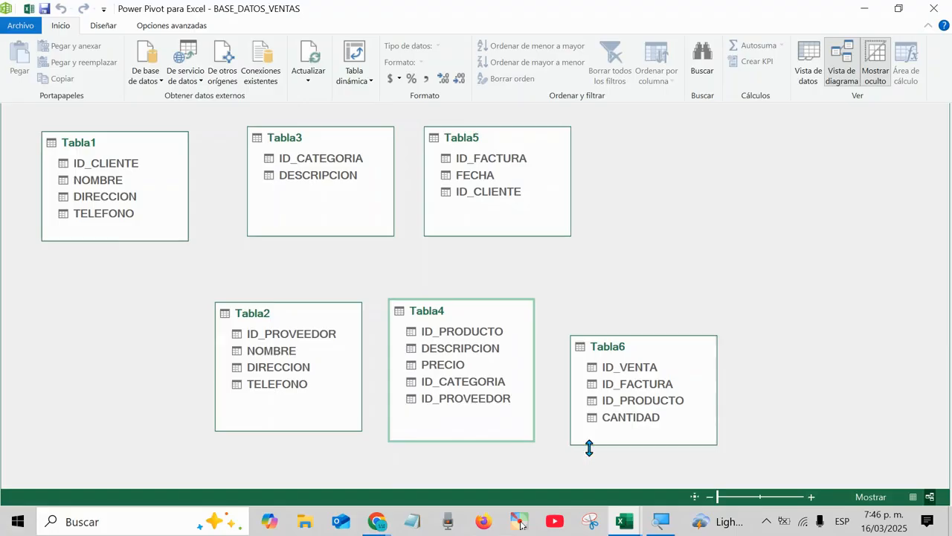
pyautogui.moveTo(589, 448); pyautogui.dragTo(592, 487)
pyautogui.moveTo(649, 322); pyautogui.dragTo(636, 270)
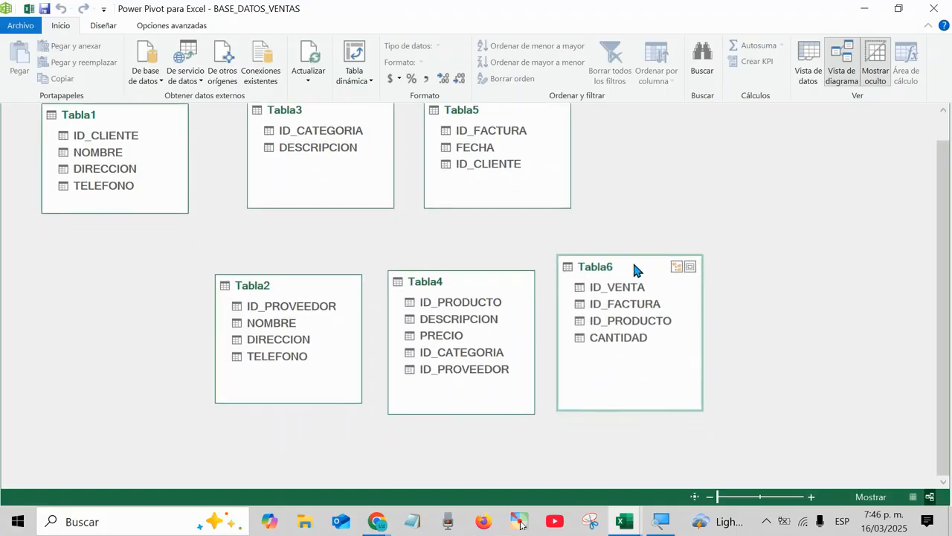
pyautogui.moveTo(633, 520)
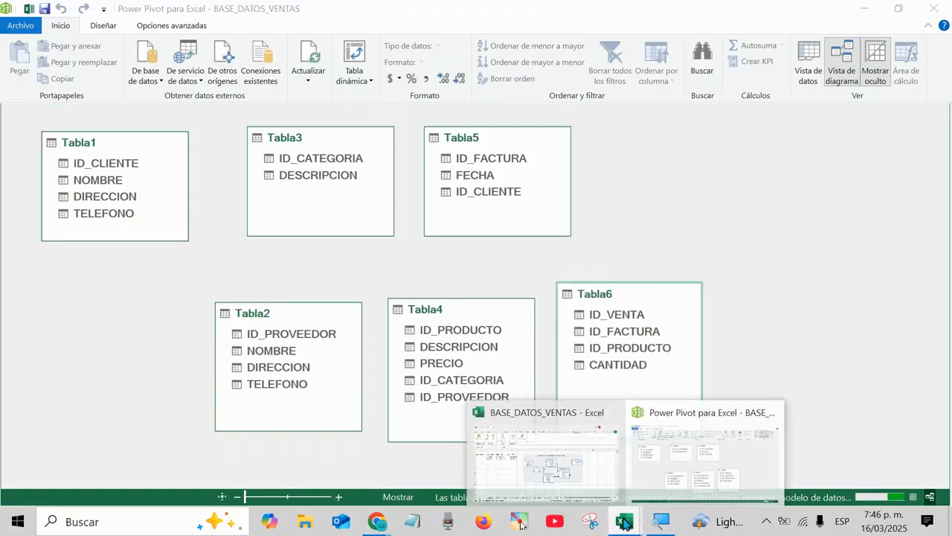
# Switch to the Excel workbook and examine the ID key columns on the CLIENTEs, PROVEEDORes and CATEGORIAs sheets.
pyautogui.click(606, 506)
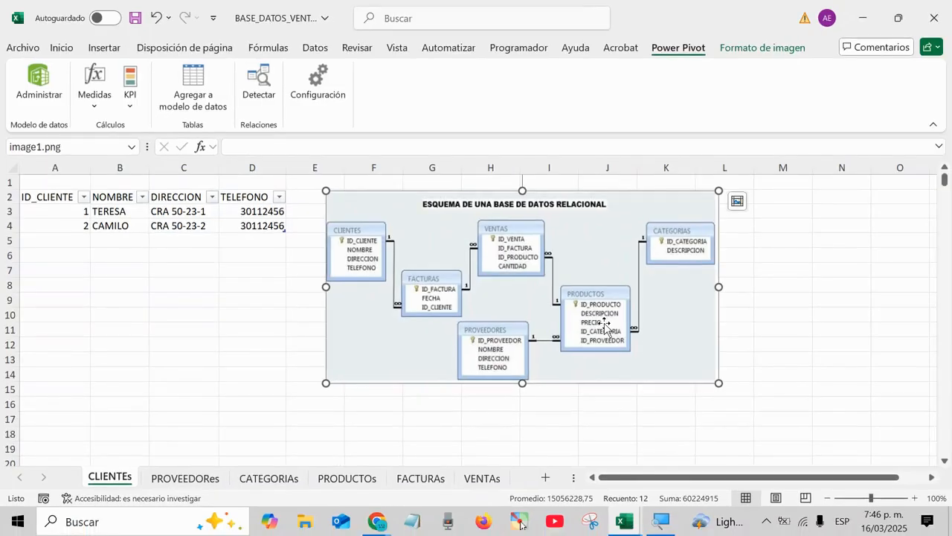
pyautogui.click(72, 210)
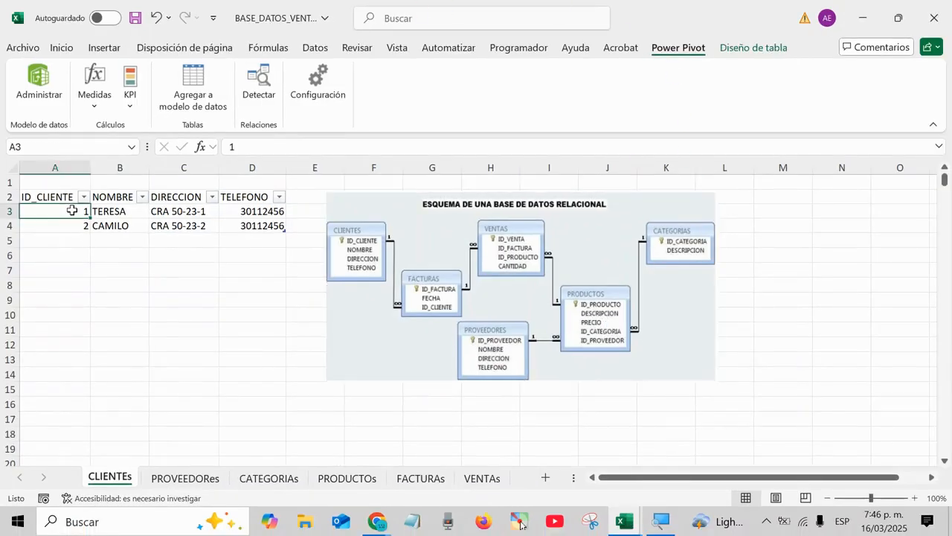
pyautogui.click(57, 200)
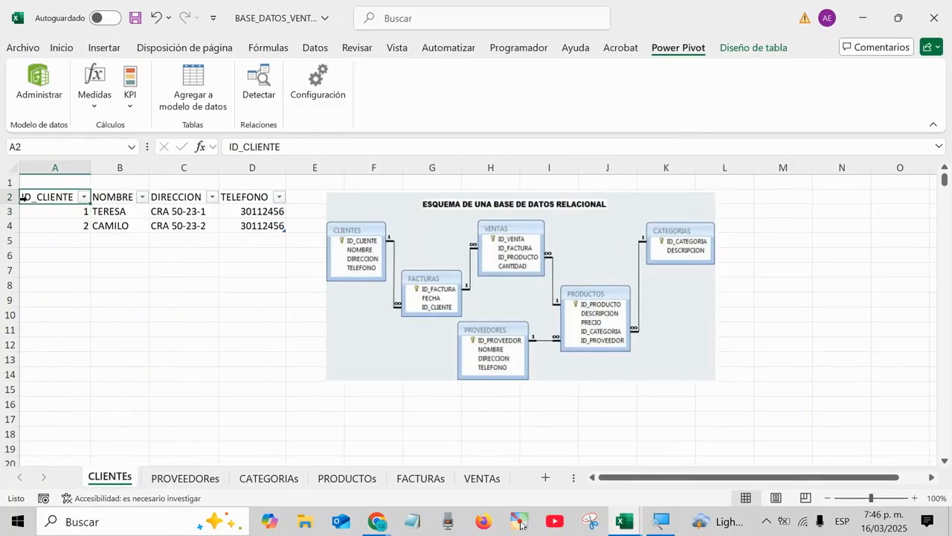
pyautogui.click(18, 521)
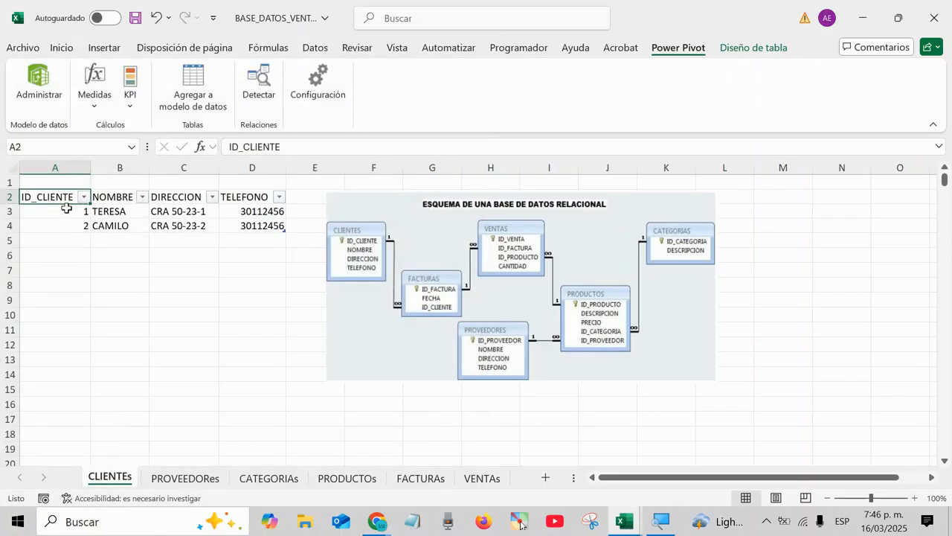
pyautogui.click(67, 208)
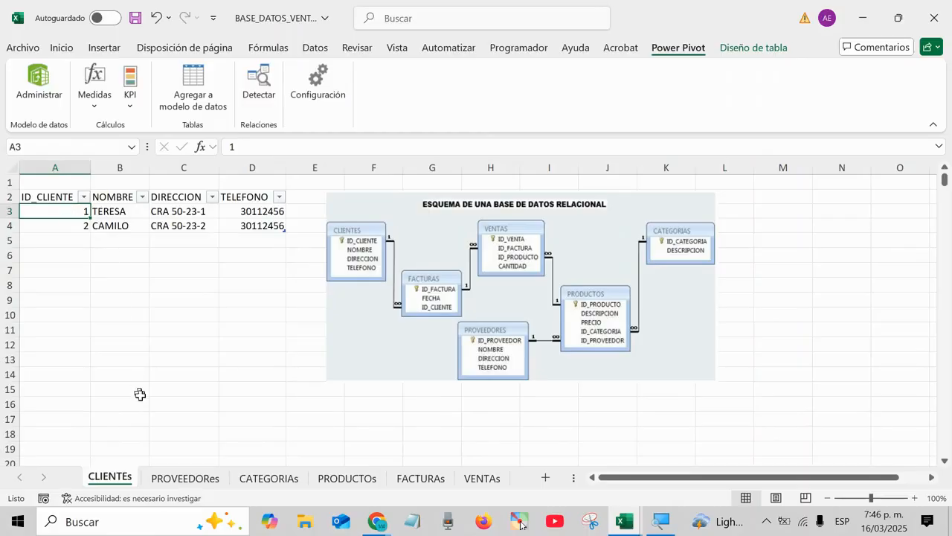
pyautogui.click(166, 476)
pyautogui.click(61, 197)
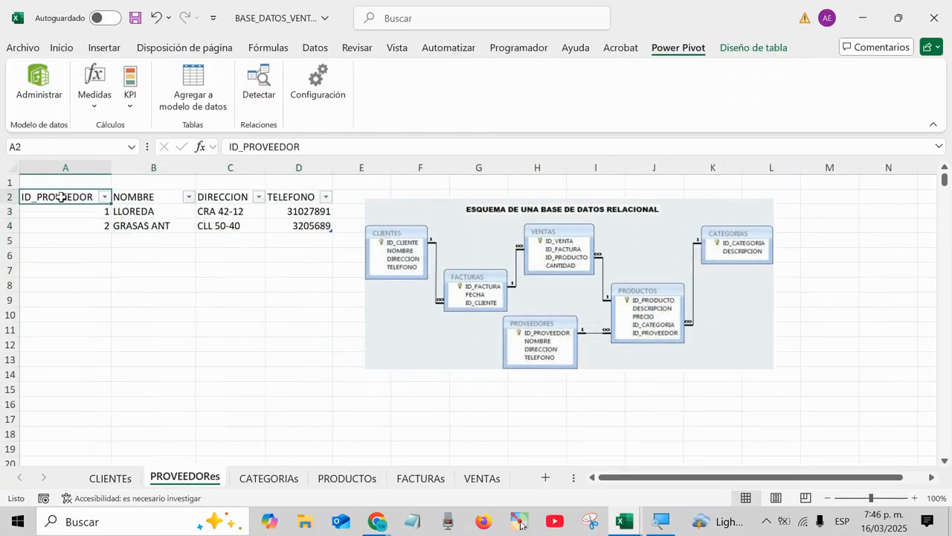
pyautogui.click(257, 479)
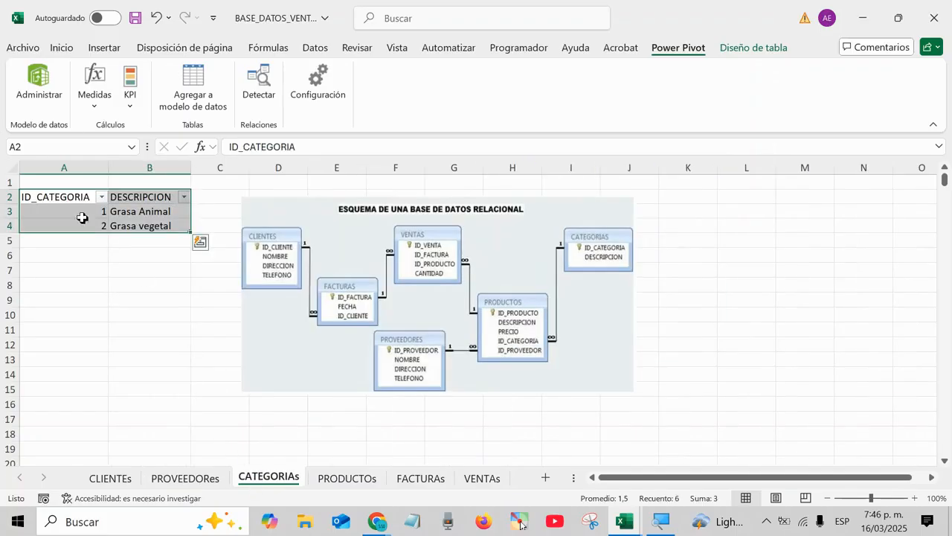
pyautogui.click(54, 191)
pyautogui.click(52, 195)
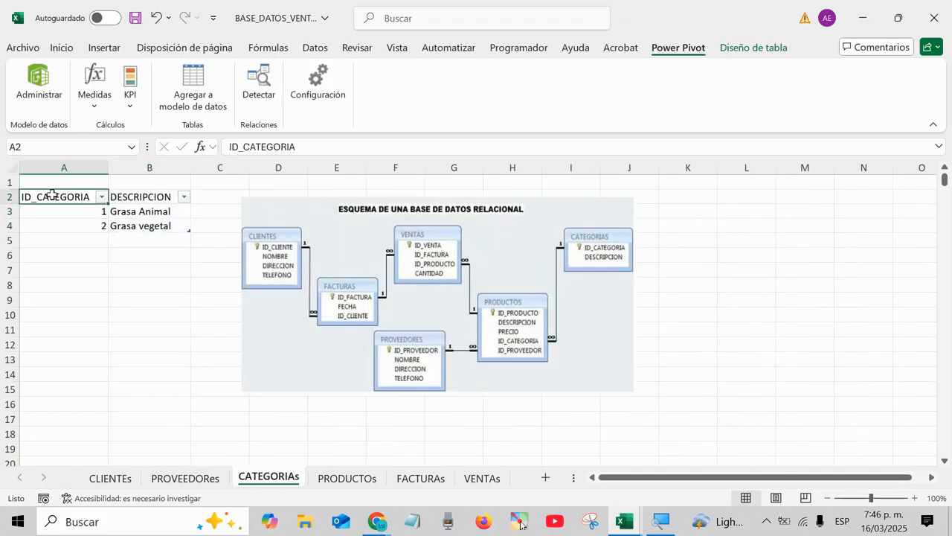
pyautogui.click(51, 210)
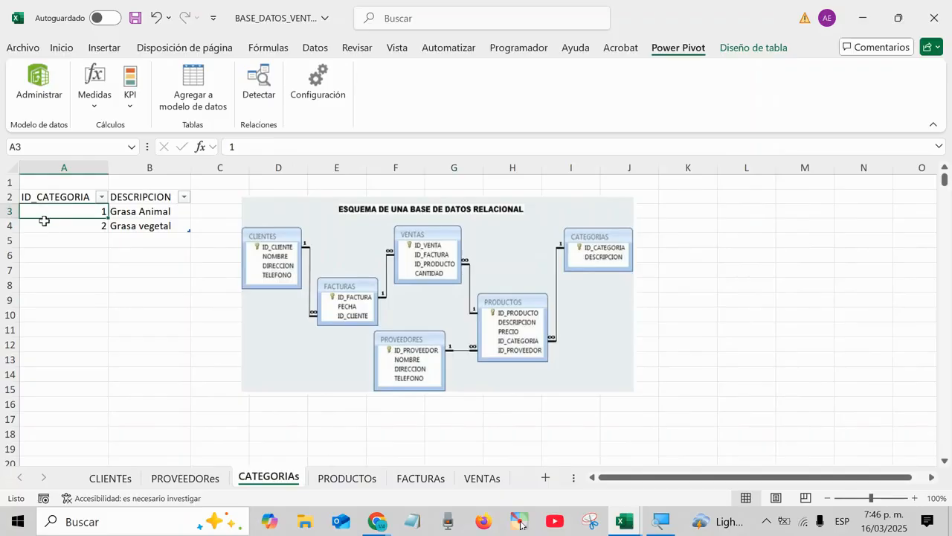
pyautogui.click(44, 221)
# Examine the ID key columns on the PRODUCTOs, FACTURAs and VENTAs sheets.
pyautogui.click(346, 479)
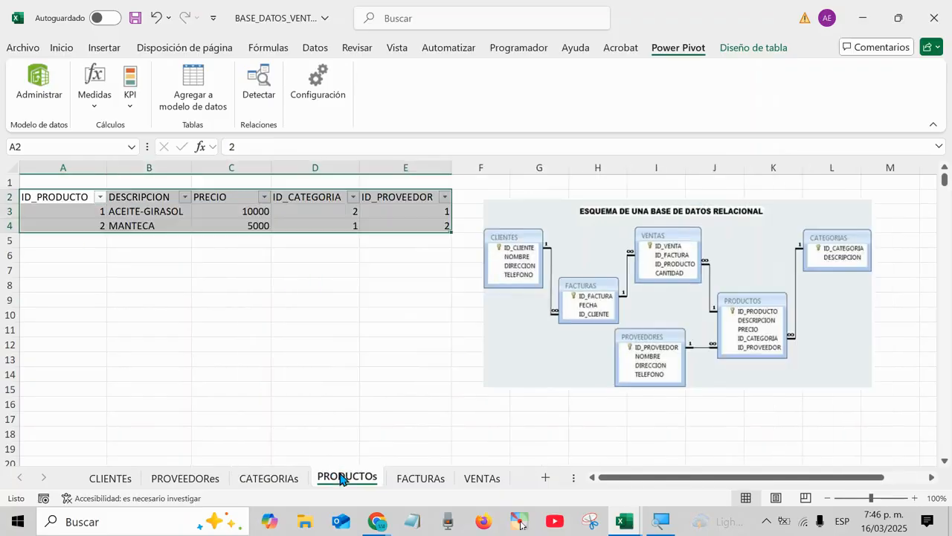
pyautogui.click(72, 211)
pyautogui.moveTo(72, 212); pyautogui.dragTo(70, 224)
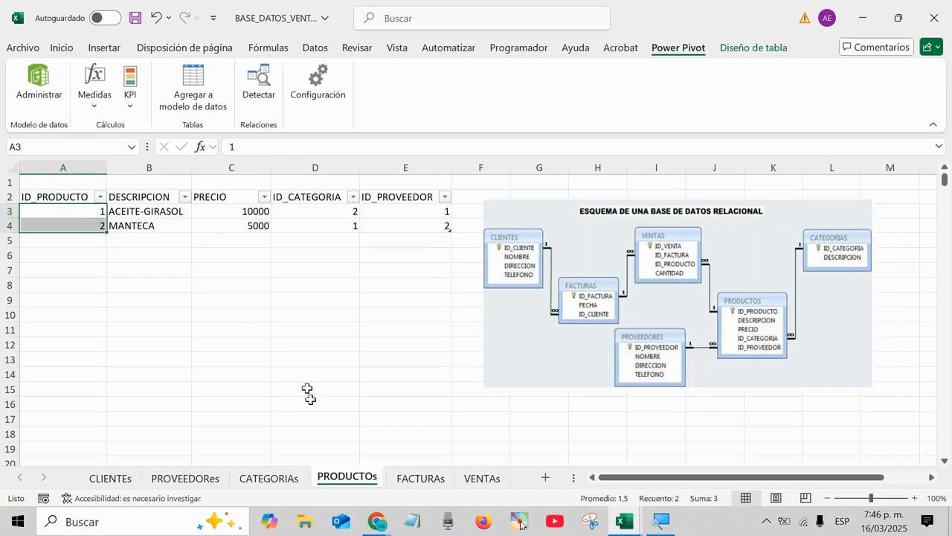
pyautogui.click(421, 479)
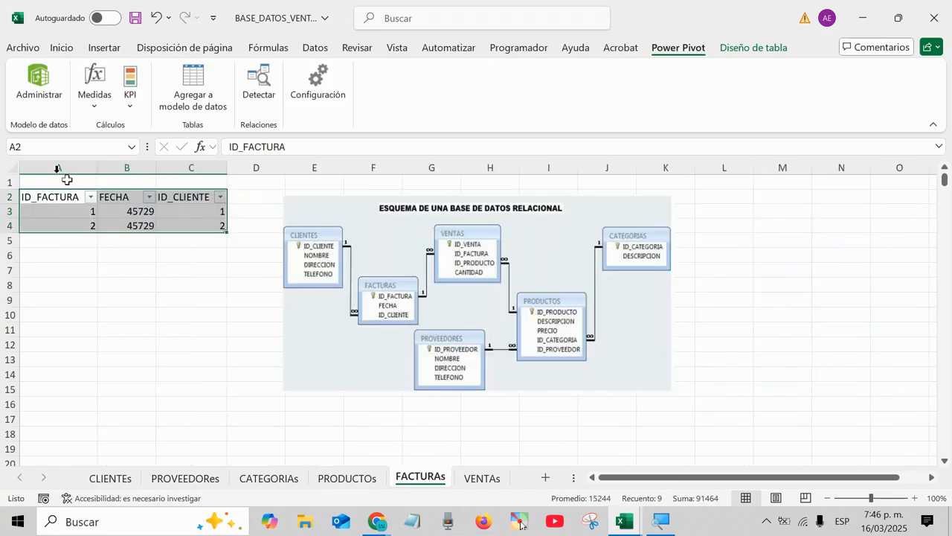
pyautogui.click(75, 213)
pyautogui.moveTo(65, 217); pyautogui.dragTo(67, 225)
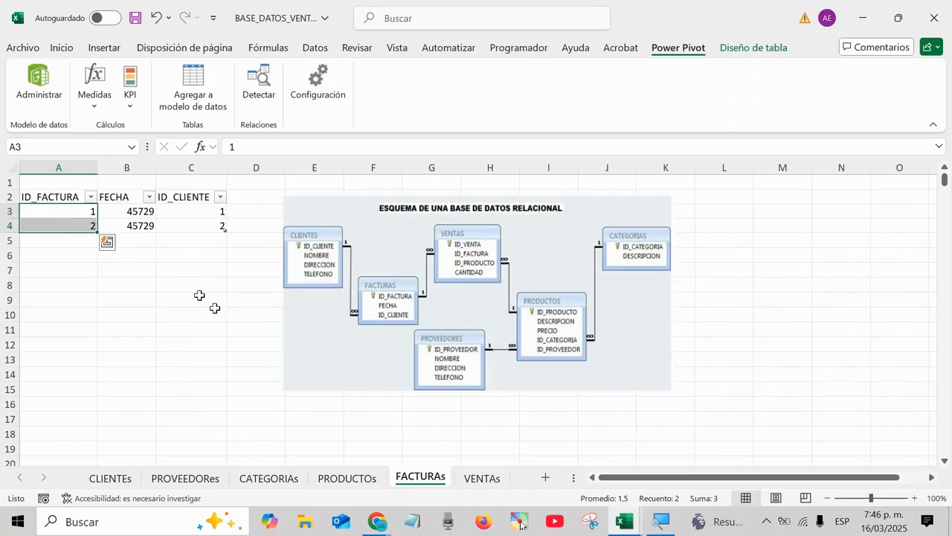
pyautogui.click(485, 479)
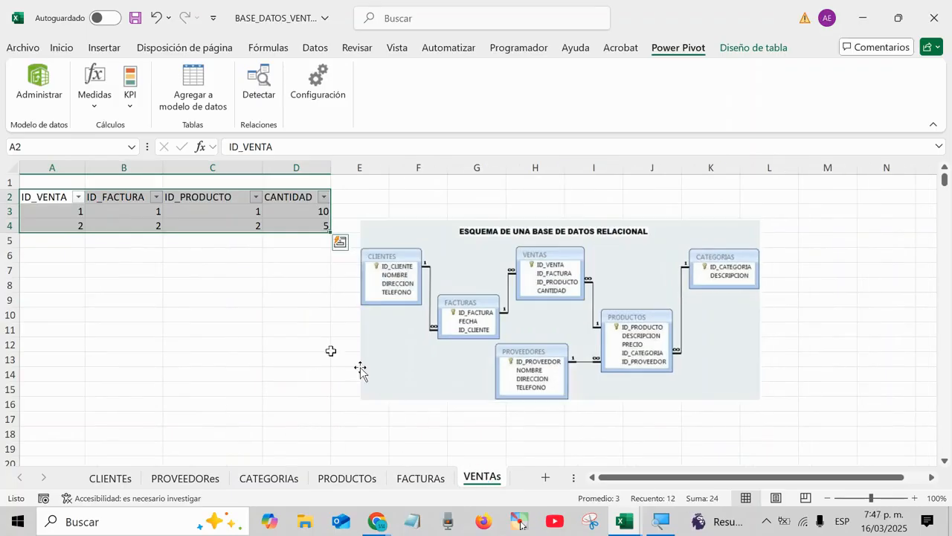
pyautogui.click(44, 213)
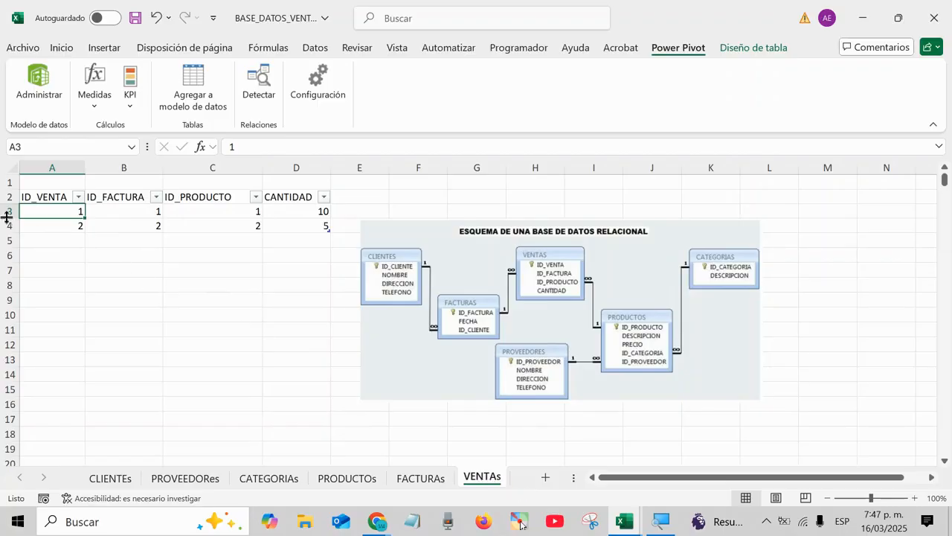
# Examine the empty rows beneath the tables on the VENTAs, CLIENTEs, PROVEEDORes, CATEGORIAs and PRODUCTOs sheets.
pyautogui.moveTo(43, 208); pyautogui.dragTo(305, 419)
pyautogui.click(41, 236)
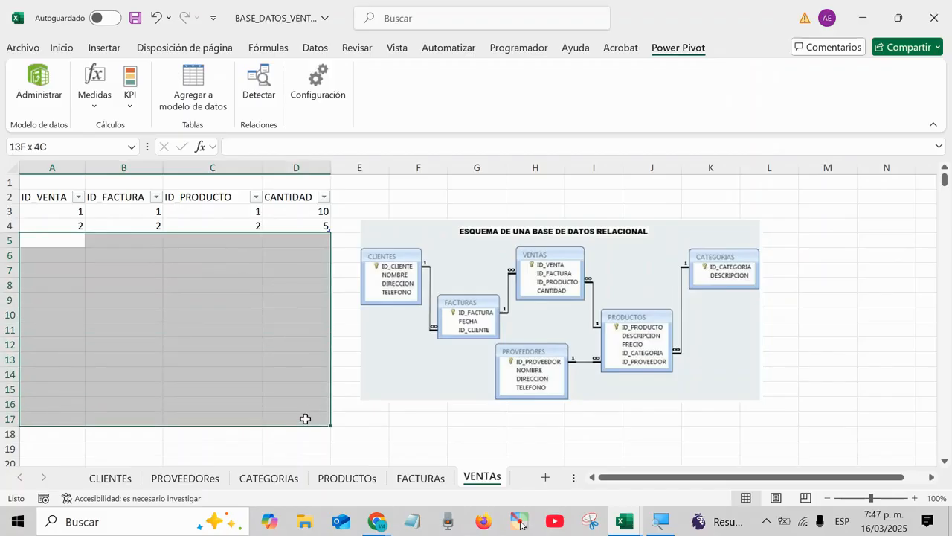
pyautogui.click(112, 478)
pyautogui.moveTo(47, 235); pyautogui.dragTo(230, 273)
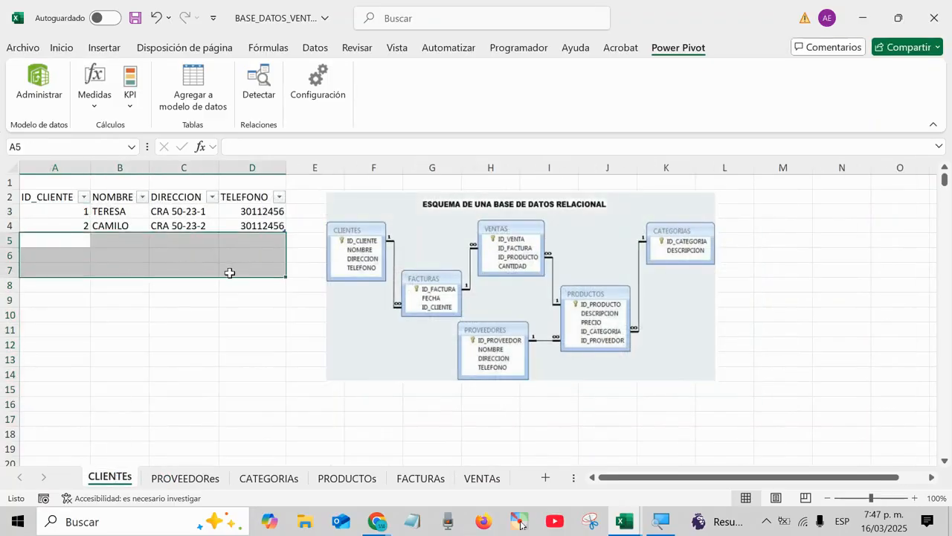
pyautogui.click(185, 477)
pyautogui.moveTo(64, 255); pyautogui.dragTo(93, 322)
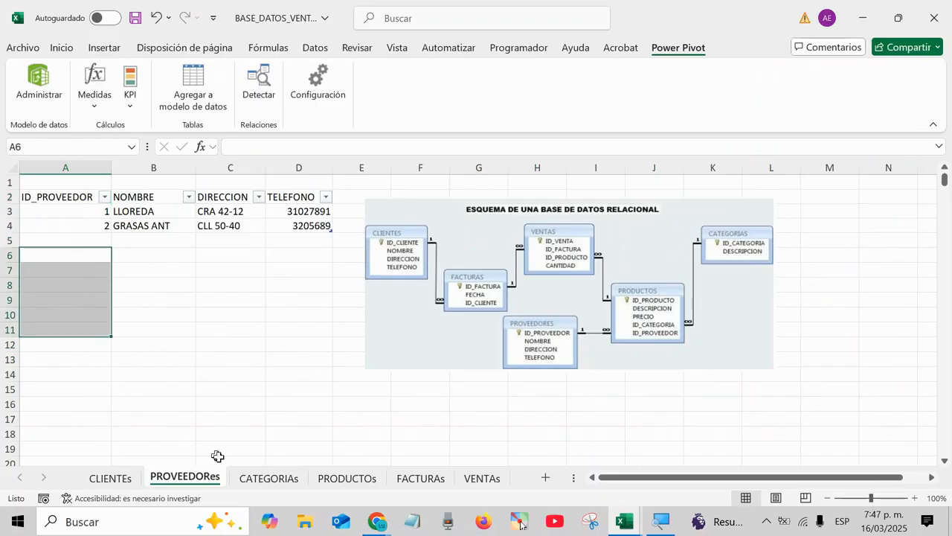
pyautogui.click(268, 479)
pyautogui.moveTo(78, 241); pyautogui.dragTo(178, 329)
pyautogui.click(335, 479)
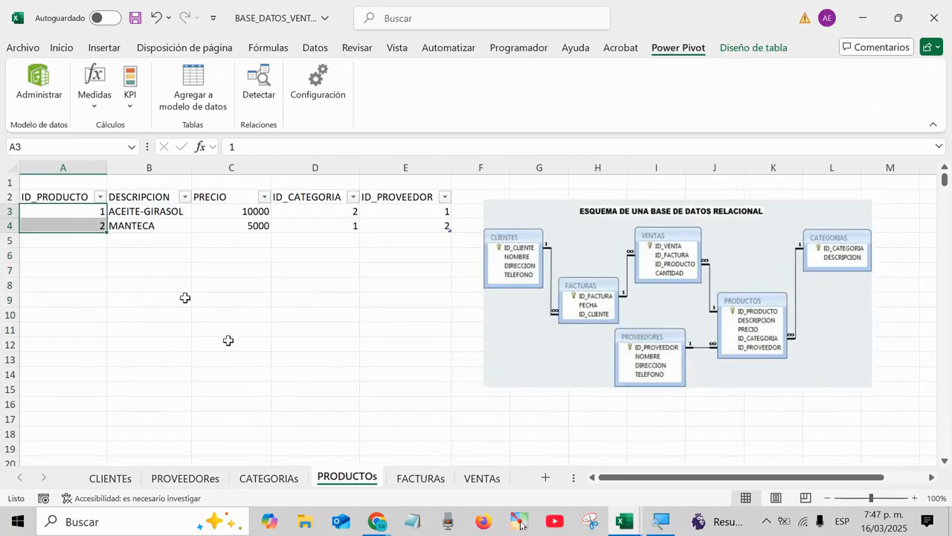
pyautogui.moveTo(65, 239); pyautogui.dragTo(399, 341)
# Compare the first product and client records and the ID_CLIENTE key with the relational schema picture on the CLIENTEs sheet.
pyautogui.click(74, 215)
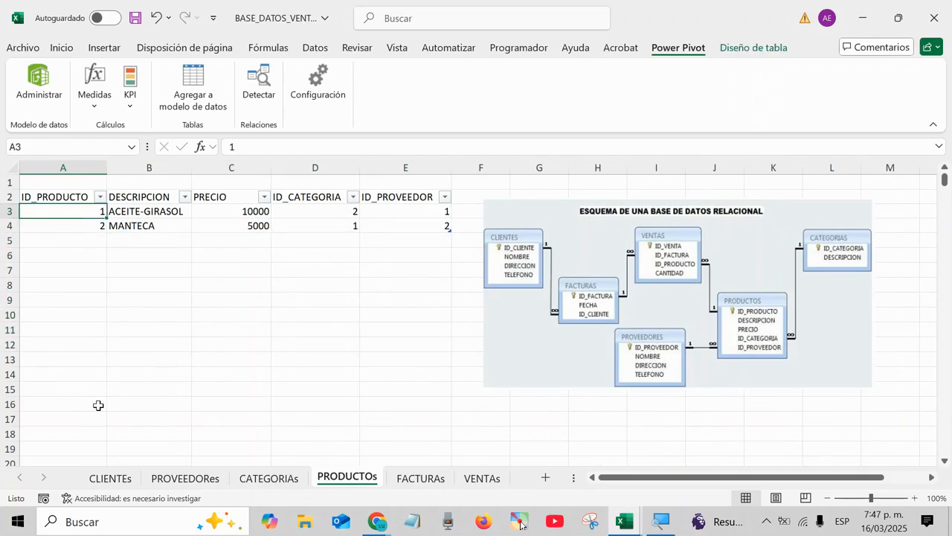
pyautogui.click(110, 476)
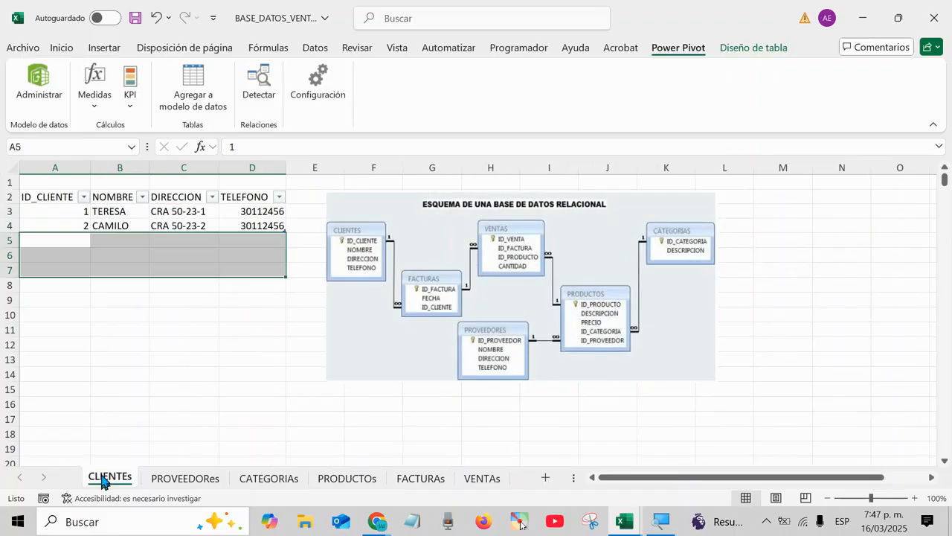
pyautogui.click(30, 210)
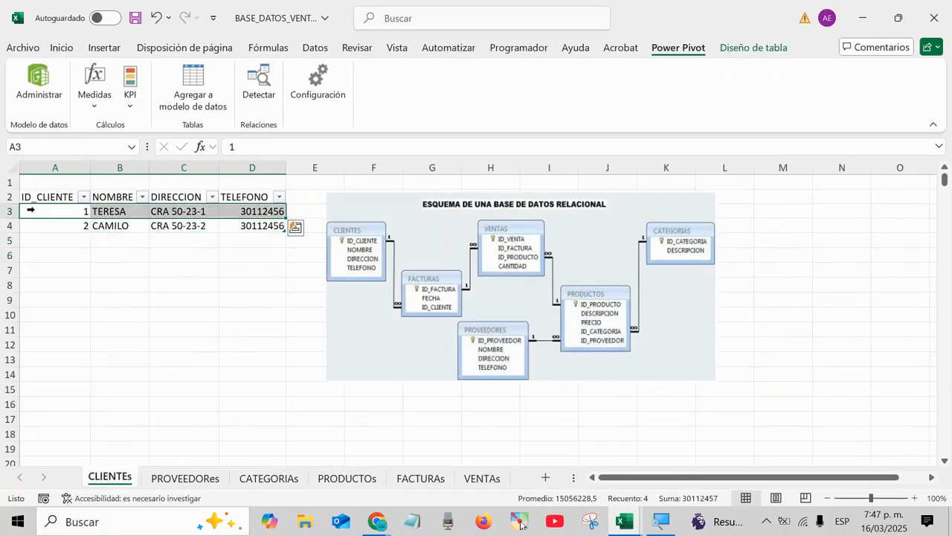
pyautogui.click(52, 238)
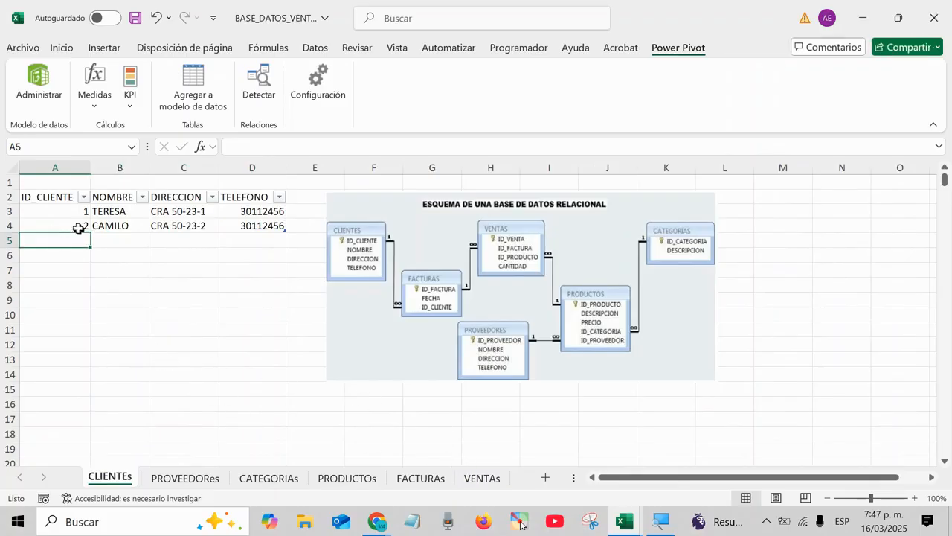
pyautogui.click(59, 200)
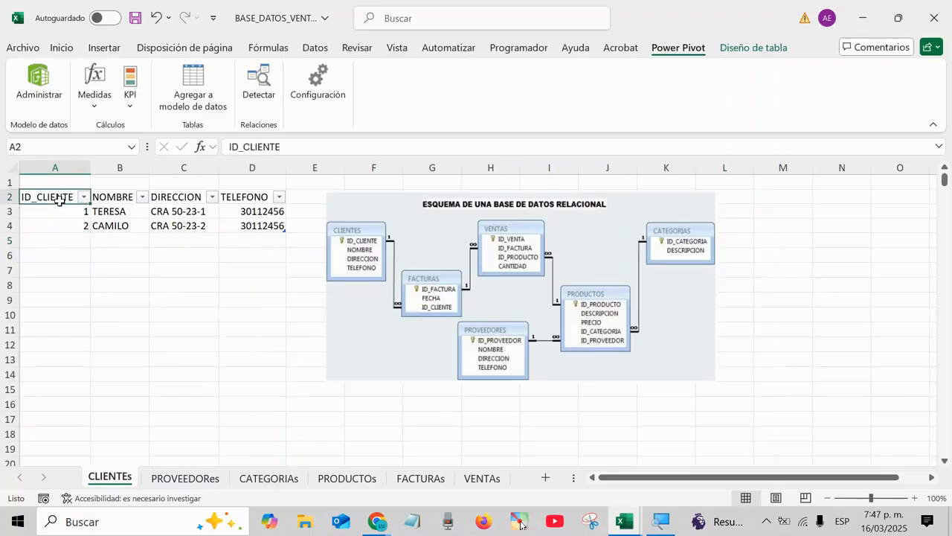
pyautogui.click(334, 269)
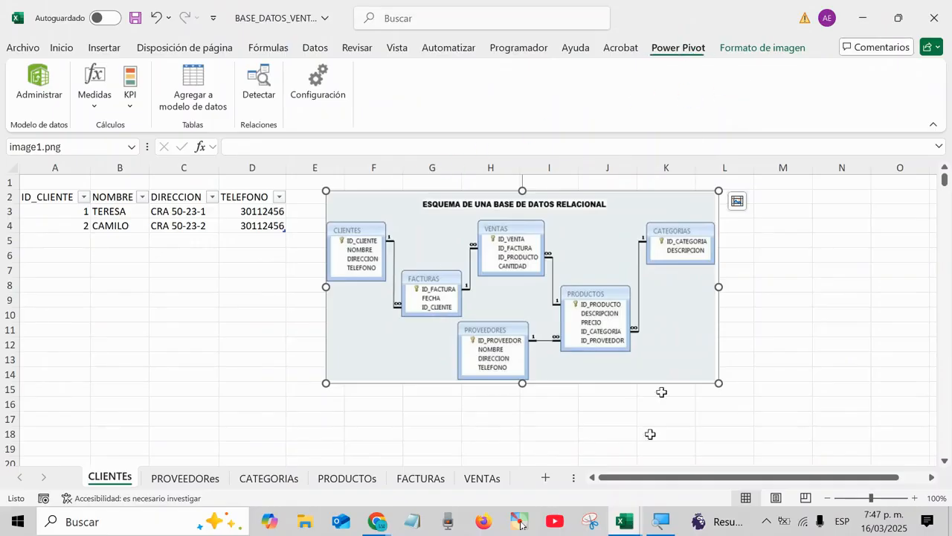
# Return to the Power Pivot diagram and rearrange the upper row as Tabla1, Tabla5 and Tabla3, with Tabla3 farthest along.
pyautogui.click(624, 520)
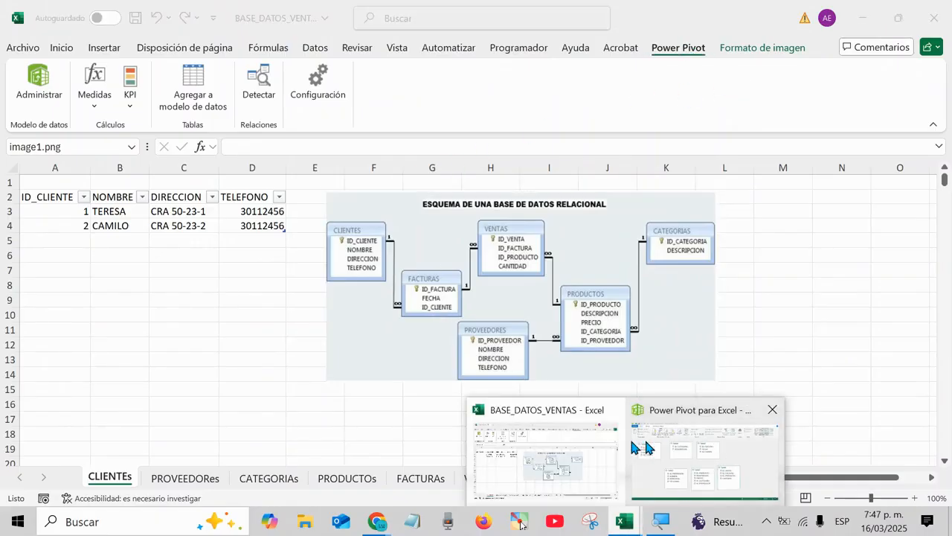
pyautogui.click(676, 448)
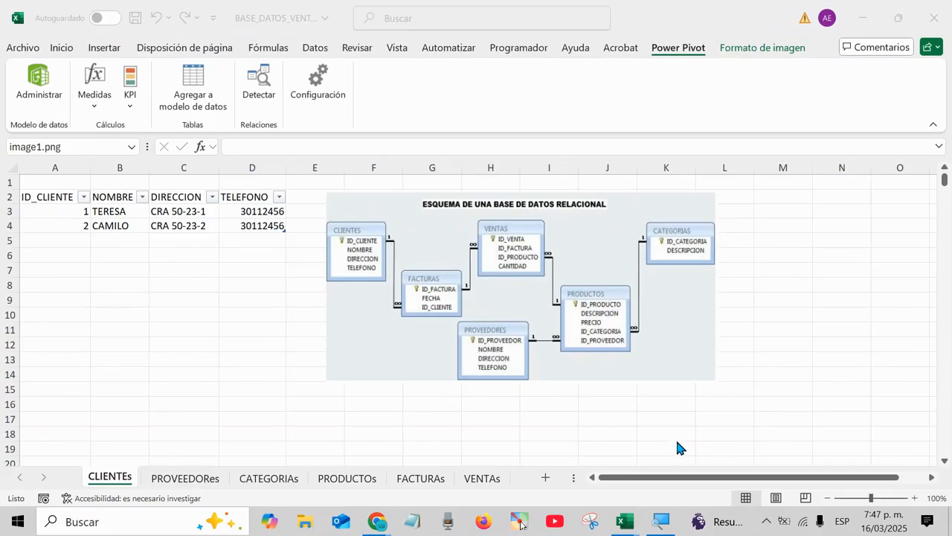
pyautogui.click(625, 520)
pyautogui.click(677, 488)
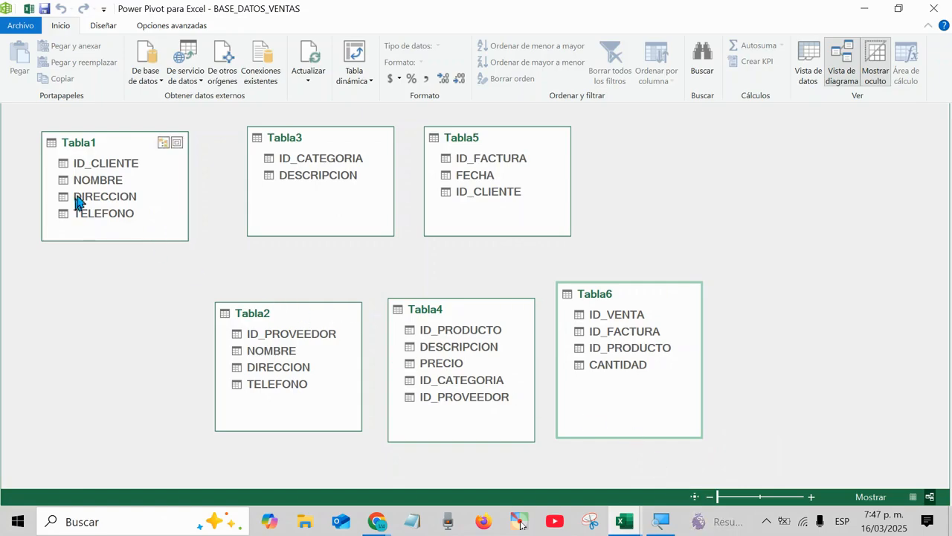
pyautogui.moveTo(110, 151); pyautogui.dragTo(93, 159)
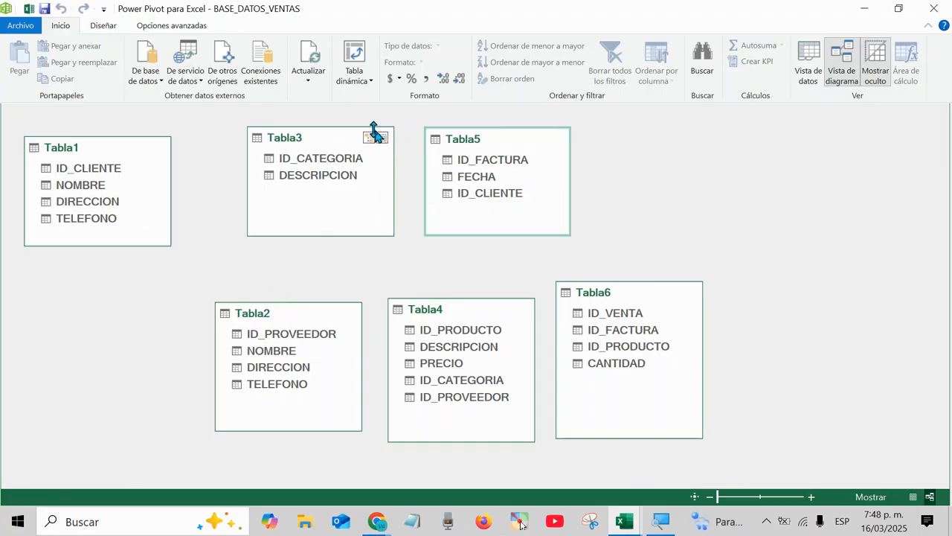
pyautogui.moveTo(317, 149); pyautogui.dragTo(658, 152)
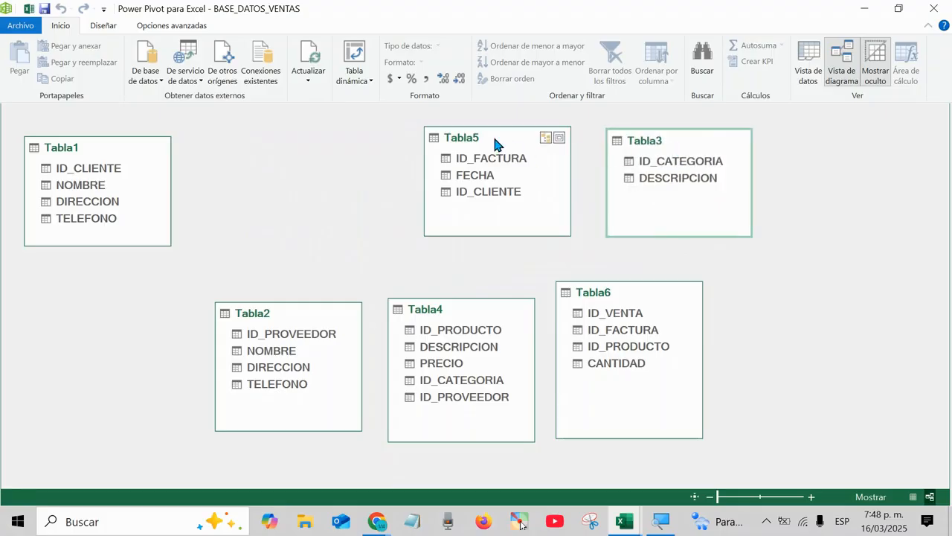
pyautogui.moveTo(495, 144); pyautogui.dragTo(270, 159)
# Shift Tabla6 and Tabla4 rightward, move Tabla2 up between Tabla1 and Tabla3, and place Tabla5 in the lower row near Tabla1.
pyautogui.click(266, 329)
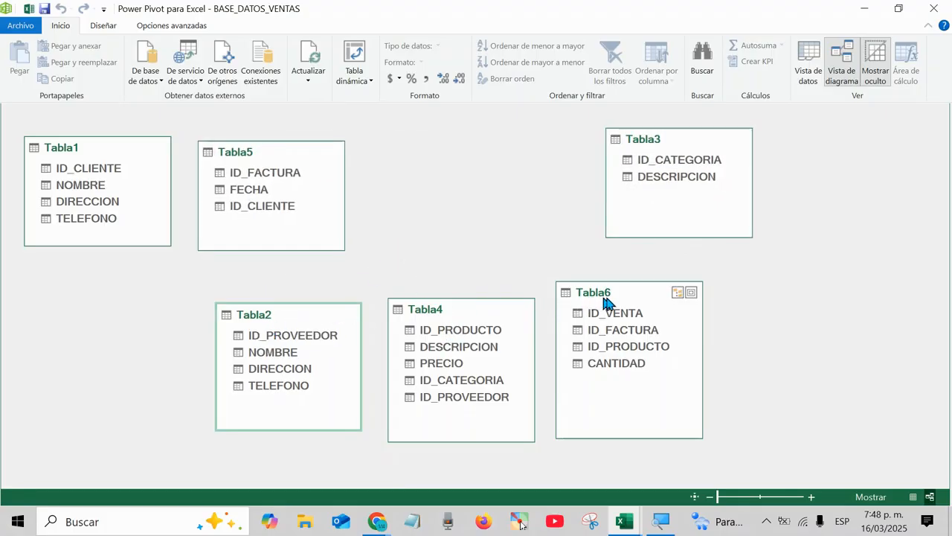
pyautogui.moveTo(610, 306); pyautogui.dragTo(733, 297)
pyautogui.moveTo(473, 321); pyautogui.dragTo(590, 319)
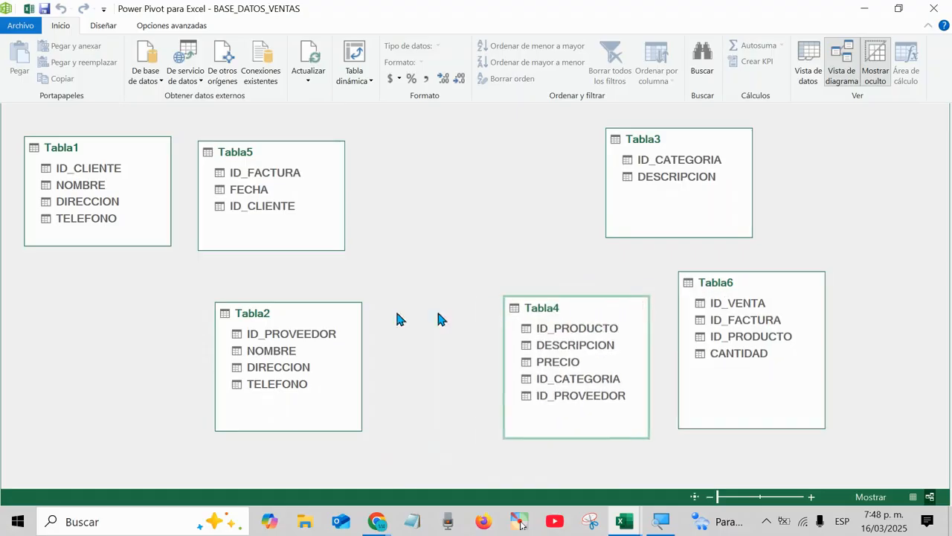
pyautogui.click(326, 329)
pyautogui.moveTo(309, 325); pyautogui.dragTo(463, 148)
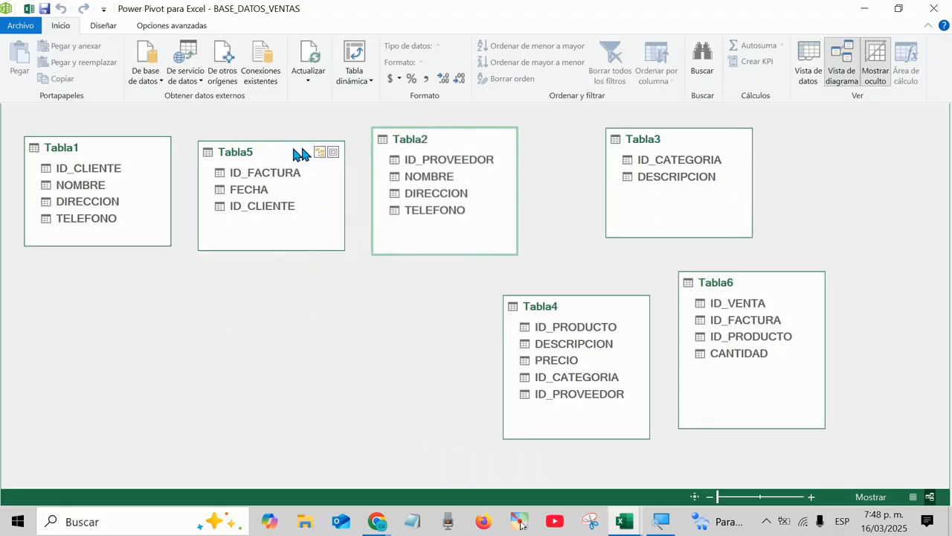
pyautogui.moveTo(283, 160); pyautogui.dragTo(257, 314)
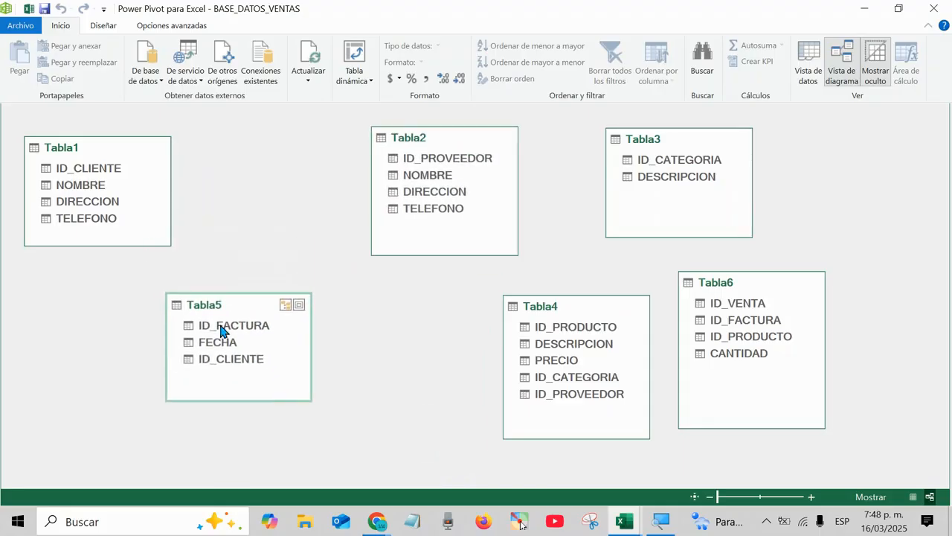
# Relate ID_CLIENTE in Tabla1 to ID_CLIENTE in Tabla5, nudging Tabla5 slightly upward in the diagram.
pyautogui.click(97, 175)
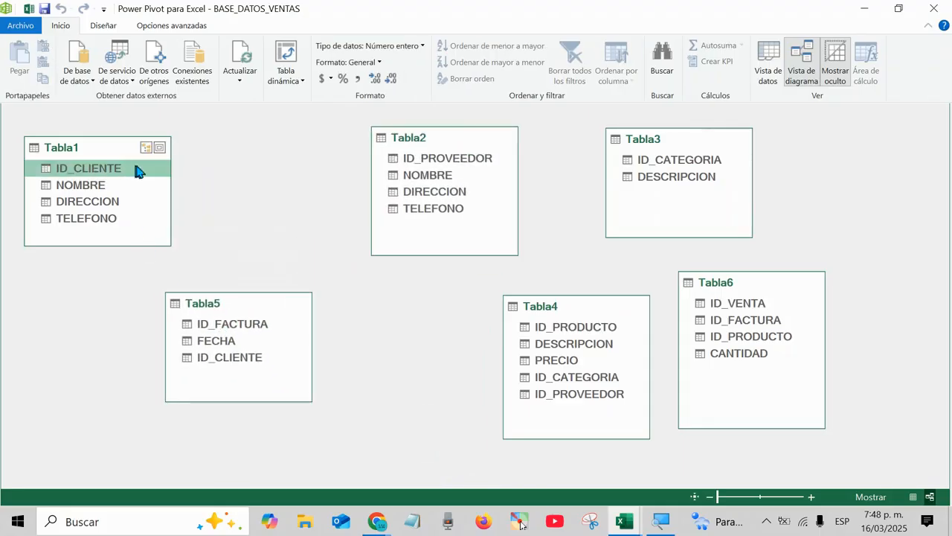
pyautogui.click(229, 364)
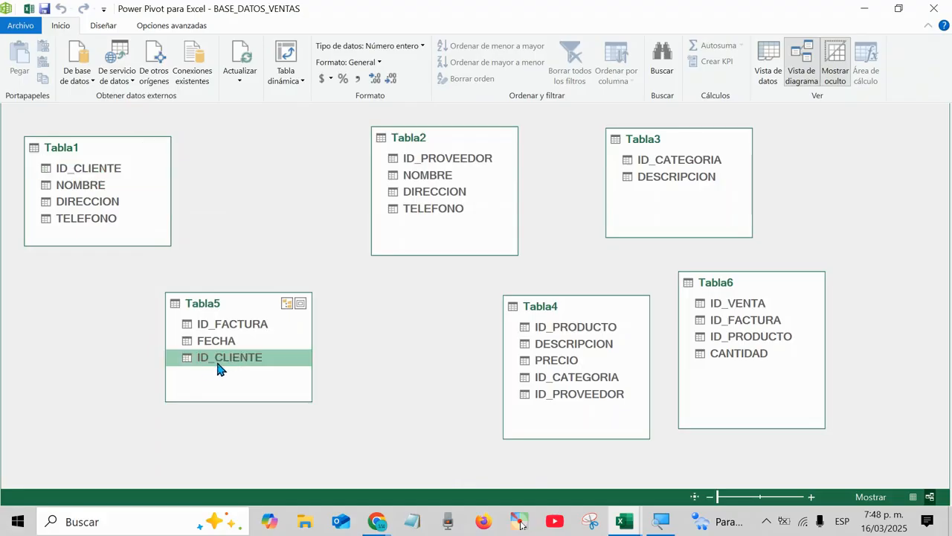
pyautogui.moveTo(235, 312); pyautogui.dragTo(241, 302)
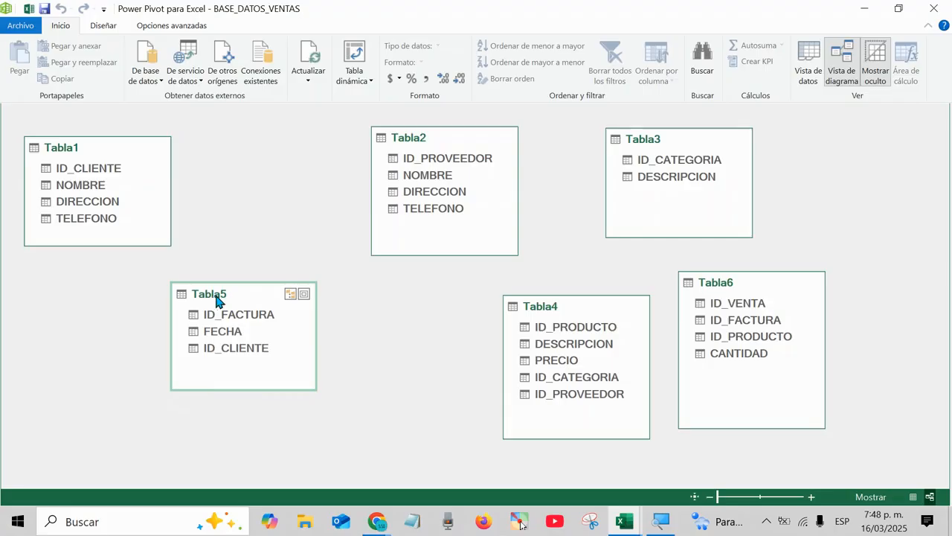
pyautogui.click(225, 355)
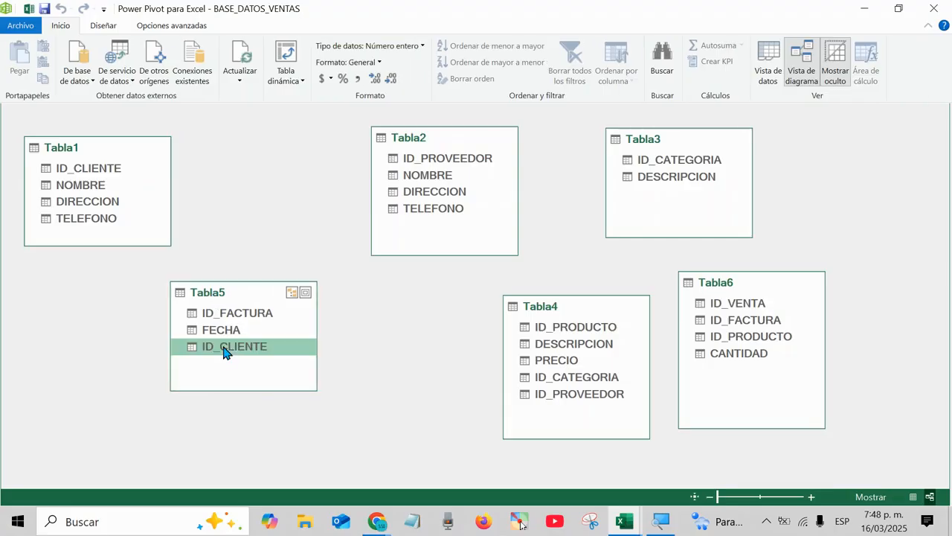
pyautogui.click(65, 171)
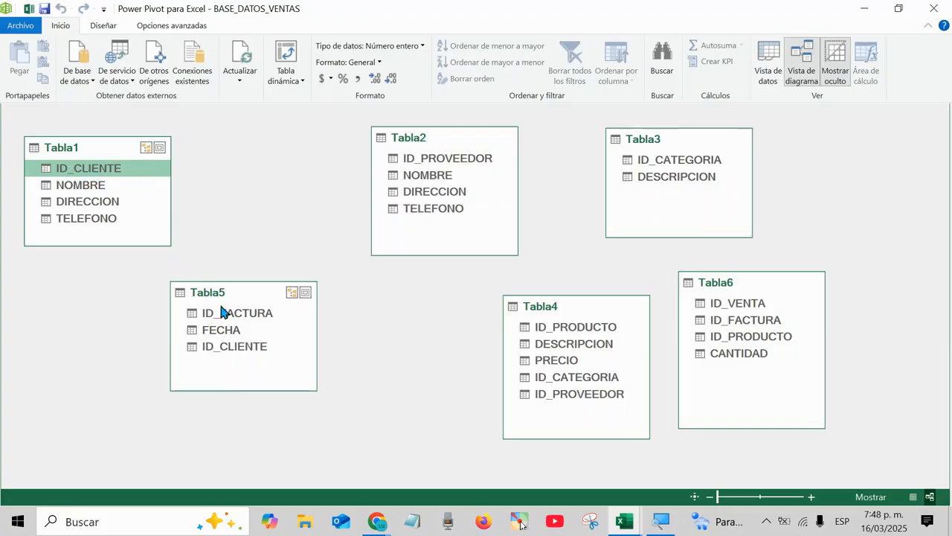
pyautogui.moveTo(58, 166); pyautogui.dragTo(193, 349)
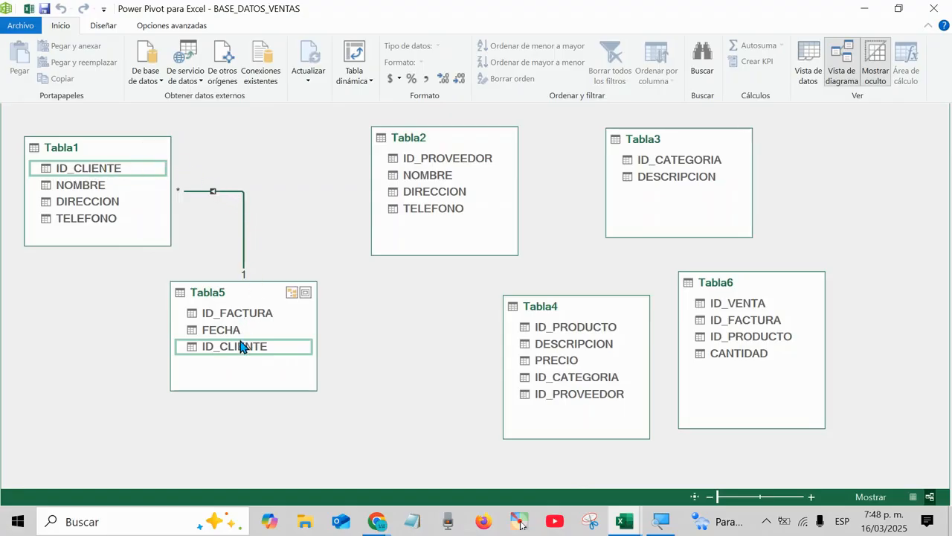
# Switch to the Excel workbook and inspect the ID_CLIENTE column on the CLIENTEs sheet.
pyautogui.click(624, 521)
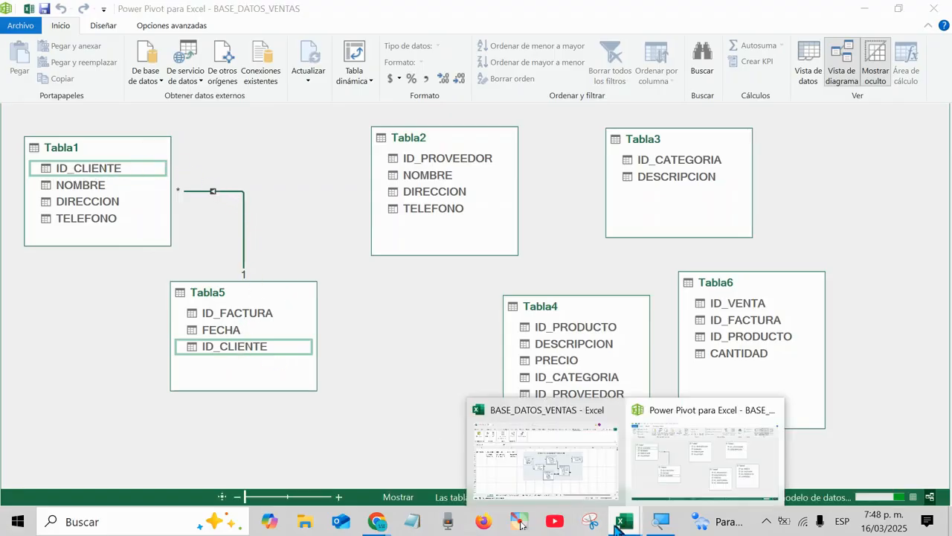
pyautogui.click(573, 489)
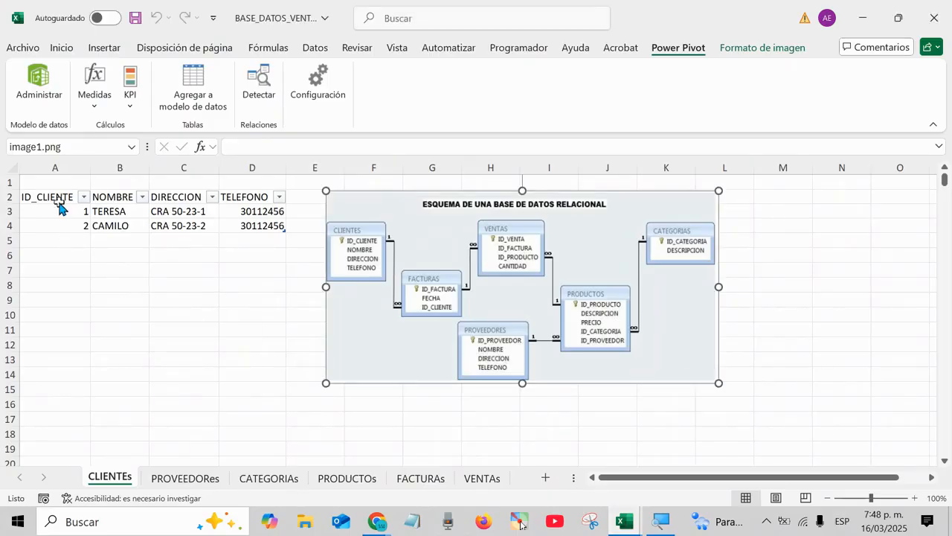
pyautogui.moveTo(56, 201)
pyautogui.mouseDown()
pyautogui.moveTo(104, 221)
pyautogui.moveTo(142, 221)
pyautogui.mouseUp()
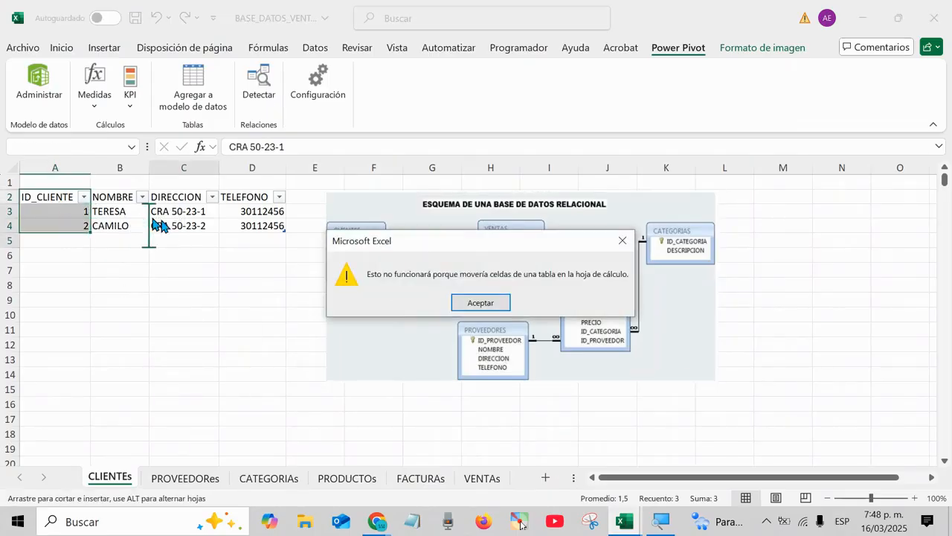
pyautogui.click(622, 240)
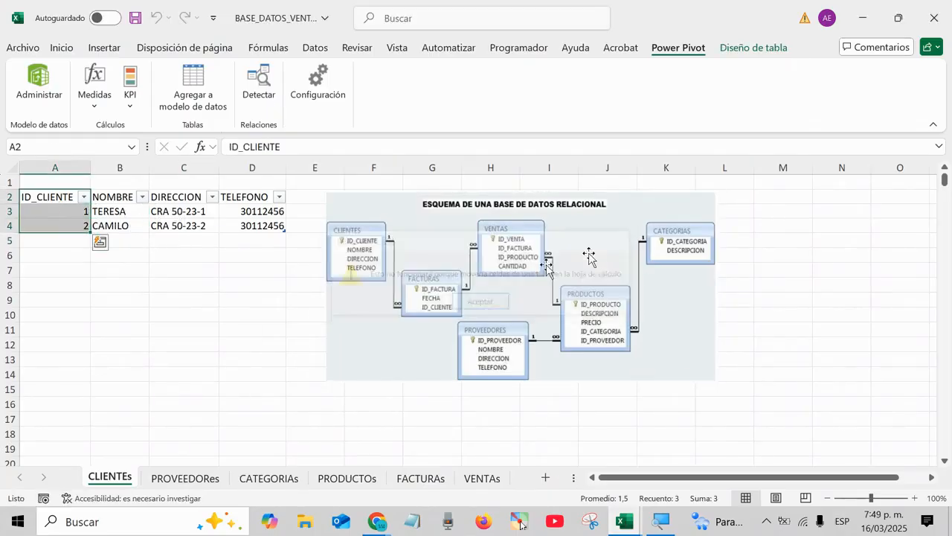
# Widen the ID_CLIENTE column on the FACTURAs sheet and select the whole invoice table.
pyautogui.click(421, 478)
pyautogui.click(121, 266)
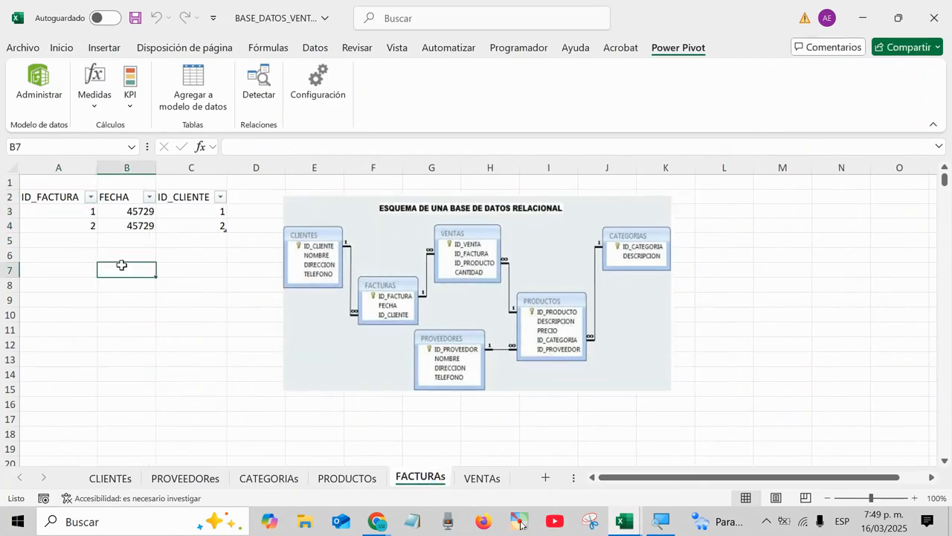
pyautogui.click(179, 199)
pyautogui.moveTo(227, 171); pyautogui.dragTo(256, 171)
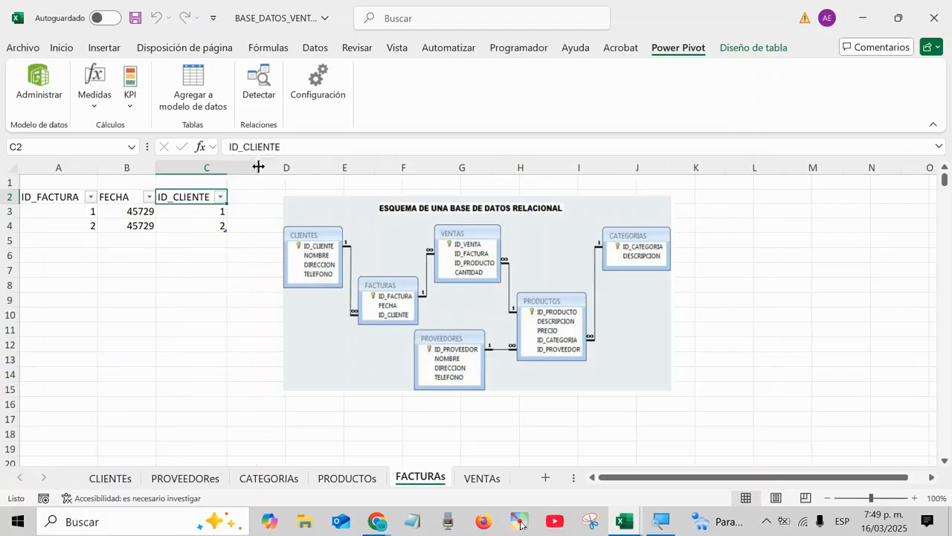
pyautogui.click(211, 214)
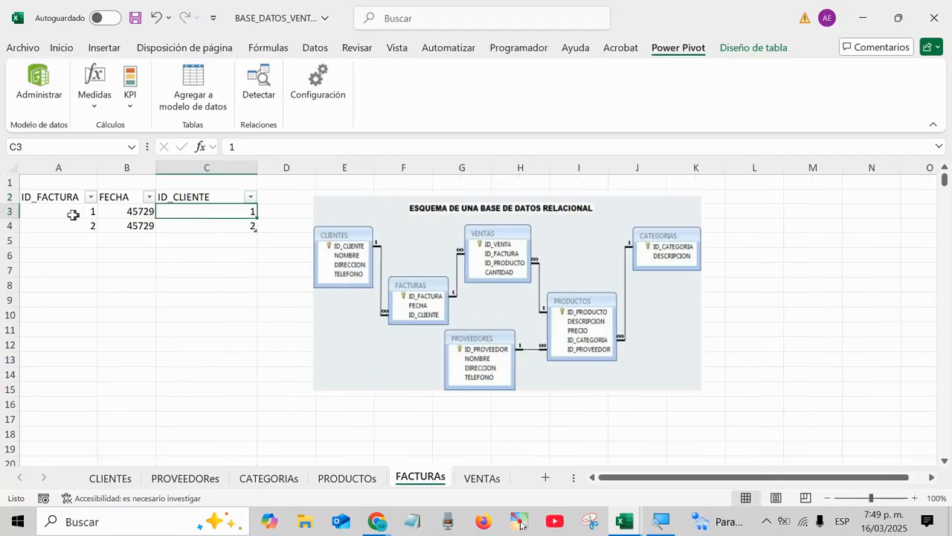
pyautogui.moveTo(60, 198); pyautogui.dragTo(200, 226)
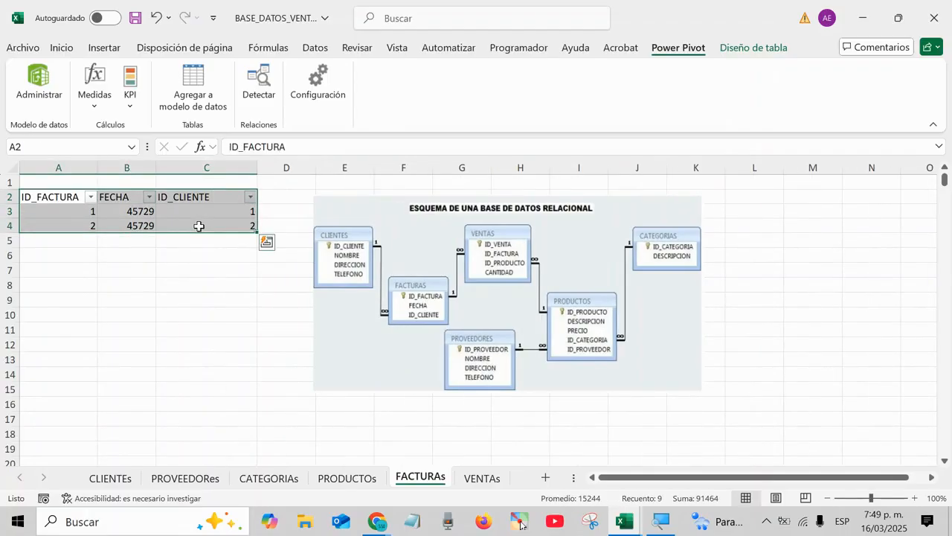
# Compare the first client record on the CLIENTEs sheet with the first invoice's ID_CLIENTE on the FACTURAs sheet.
pyautogui.click(110, 479)
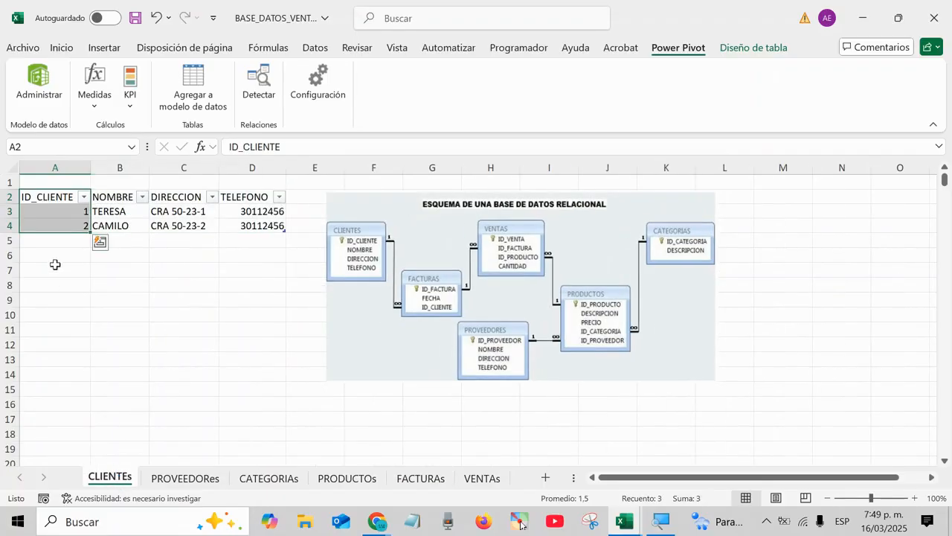
pyautogui.click(56, 239)
pyautogui.click(62, 215)
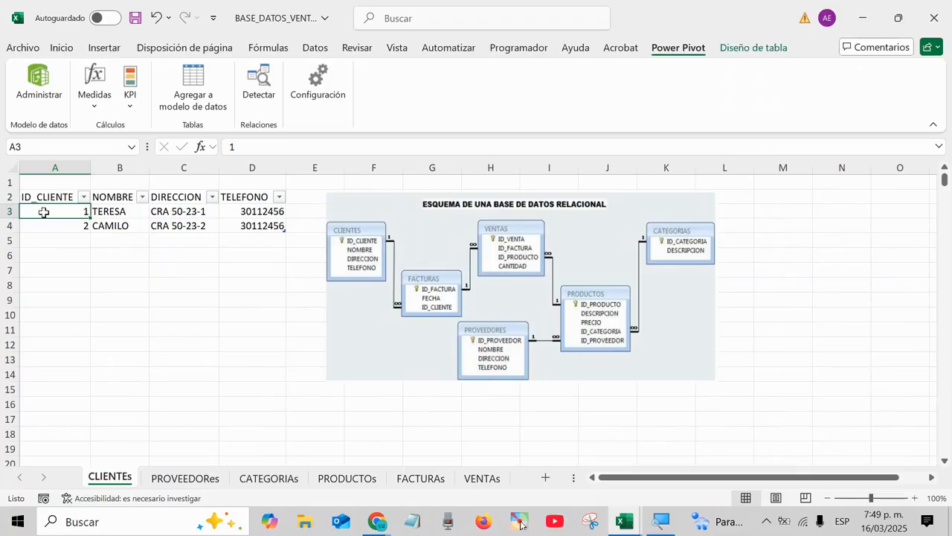
pyautogui.click(96, 211)
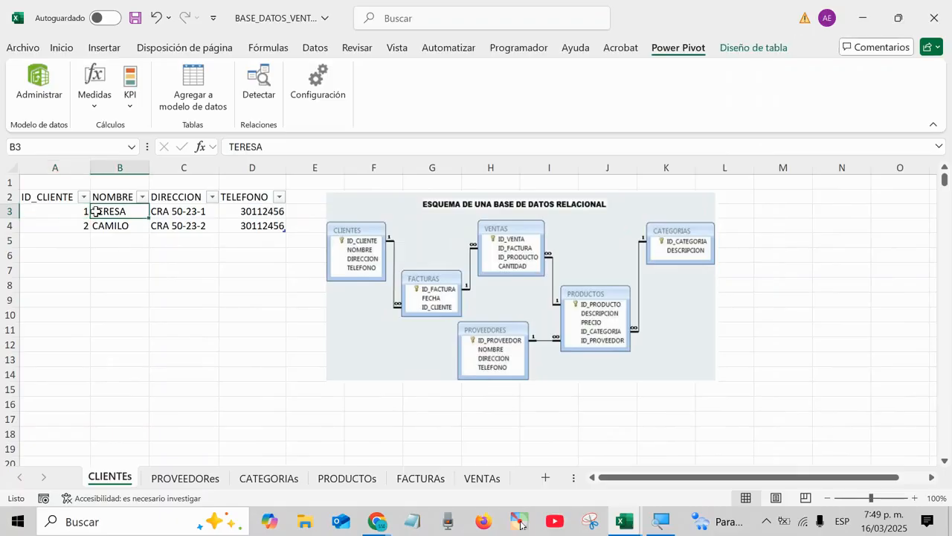
pyautogui.click(438, 479)
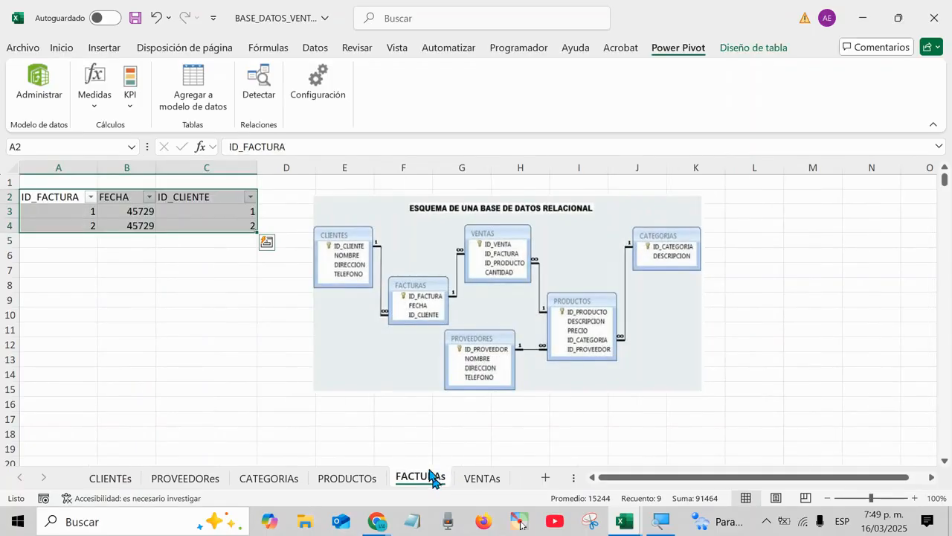
pyautogui.click(217, 211)
pyautogui.moveTo(218, 213); pyautogui.dragTo(216, 216)
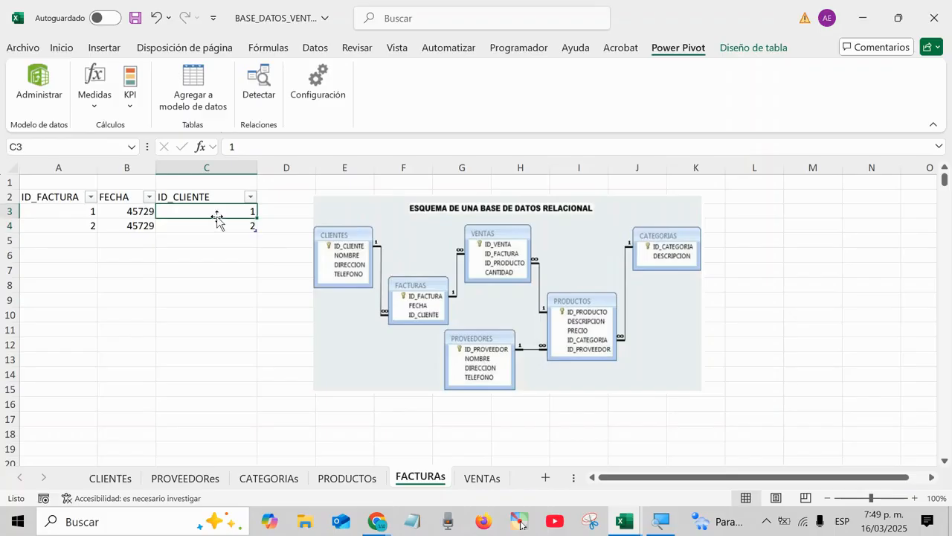
# Return to the Power Pivot diagram and move Tabla5 and Tabla2 leftward, closer to Tabla1.
pyautogui.click(621, 523)
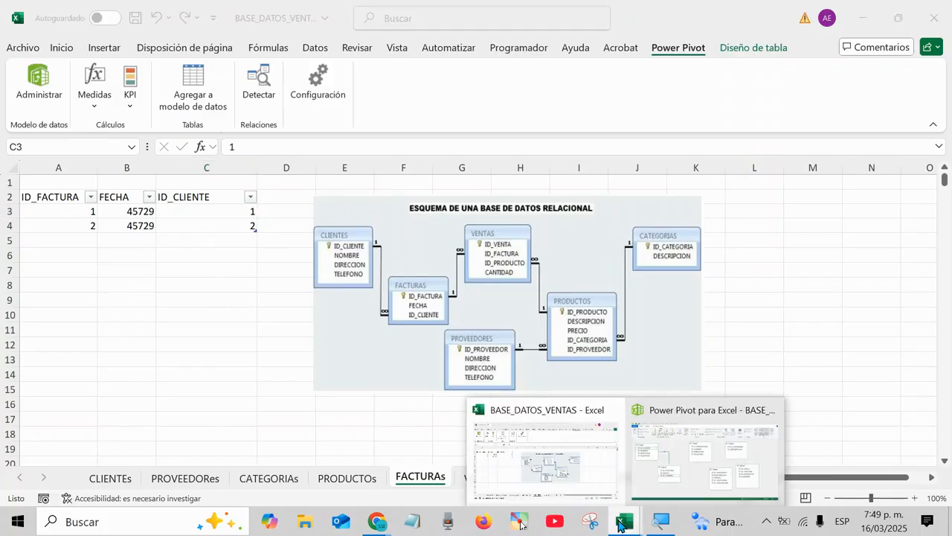
pyautogui.click(637, 491)
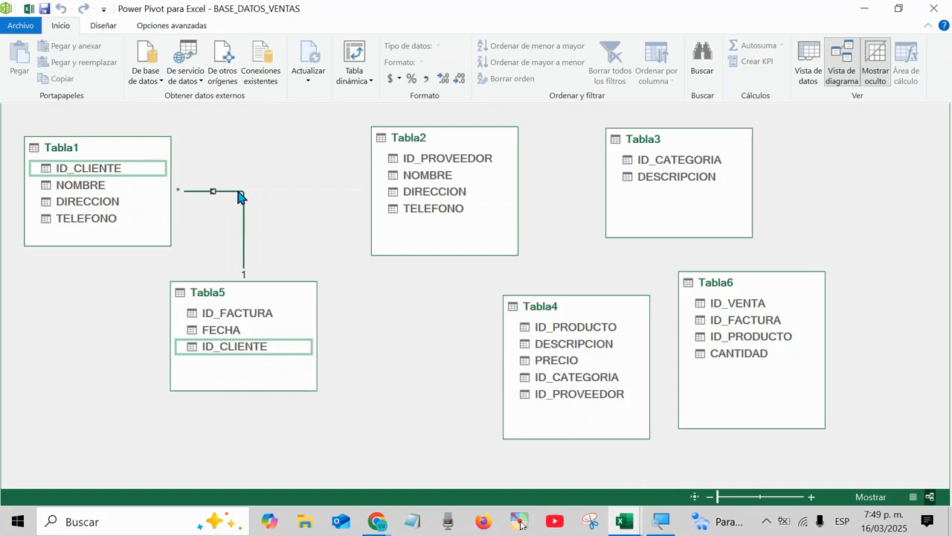
pyautogui.moveTo(259, 305); pyautogui.dragTo(238, 309)
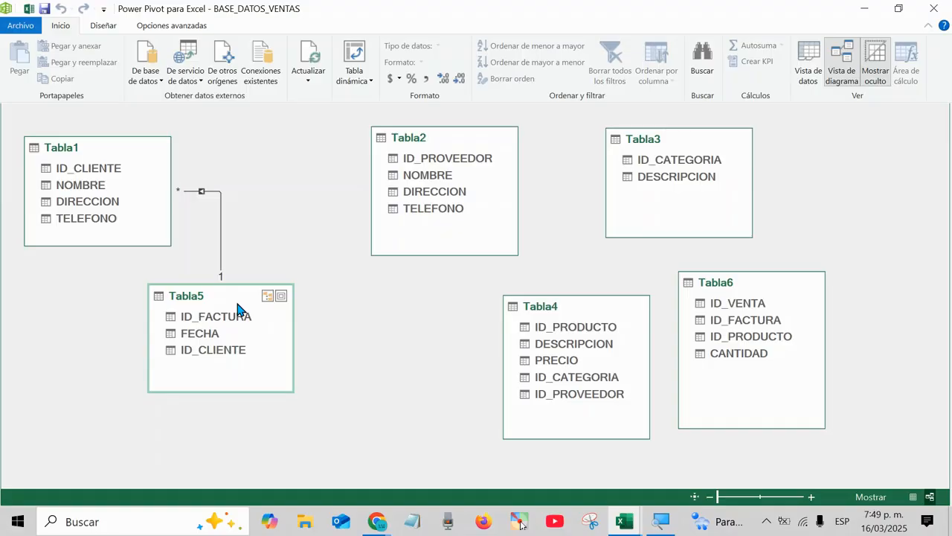
pyautogui.moveTo(409, 148); pyautogui.dragTo(315, 162)
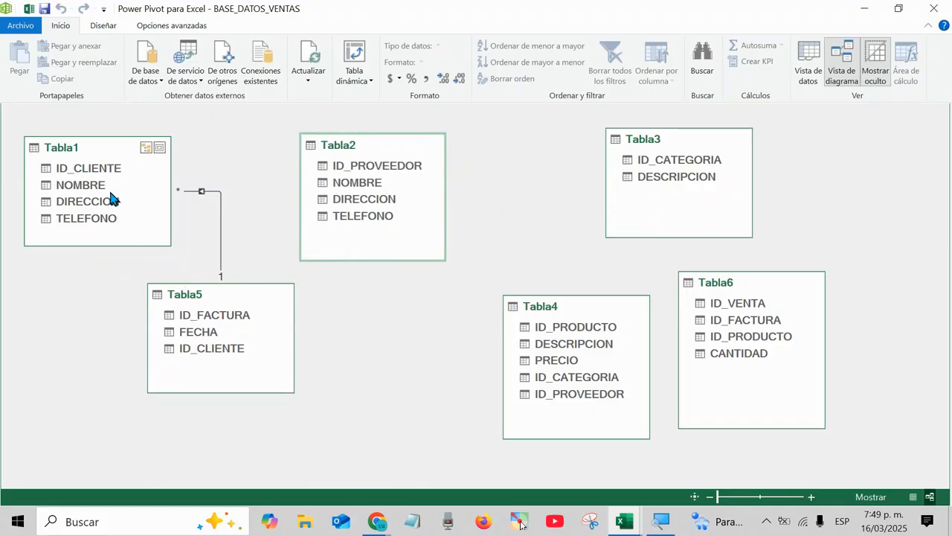
# Check Tabla1's ID_CLIENTE against each field of Tabla2, and shift Tabla2 slightly up and to the right.
pyautogui.click(63, 170)
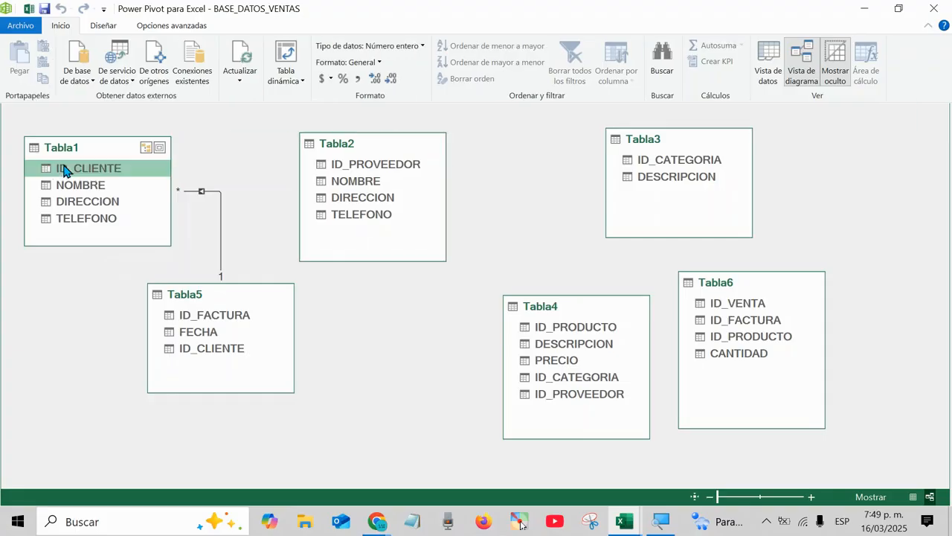
pyautogui.click(340, 165)
pyautogui.click(349, 183)
pyautogui.click(358, 199)
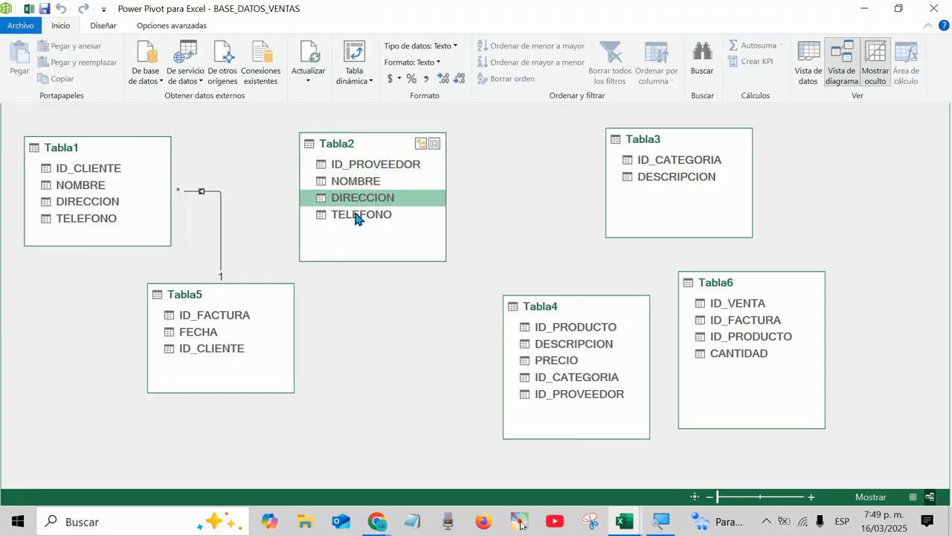
pyautogui.click(360, 215)
pyautogui.moveTo(378, 152); pyautogui.dragTo(397, 144)
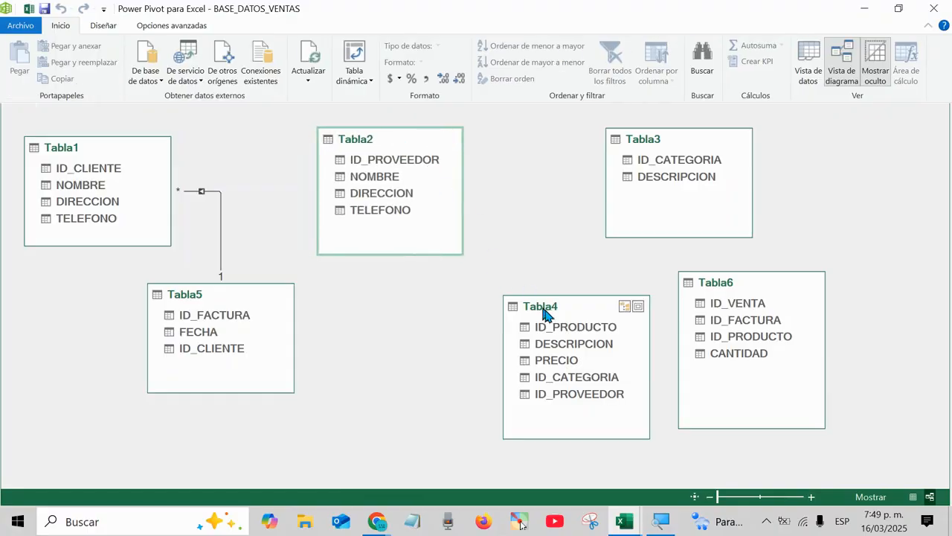
# Move Tabla4 directly beneath Tabla2 and review its fields from ID_PRODUCTO to ID_PROVEEDOR.
pyautogui.moveTo(544, 310); pyautogui.dragTo(372, 288)
pyautogui.click(372, 304)
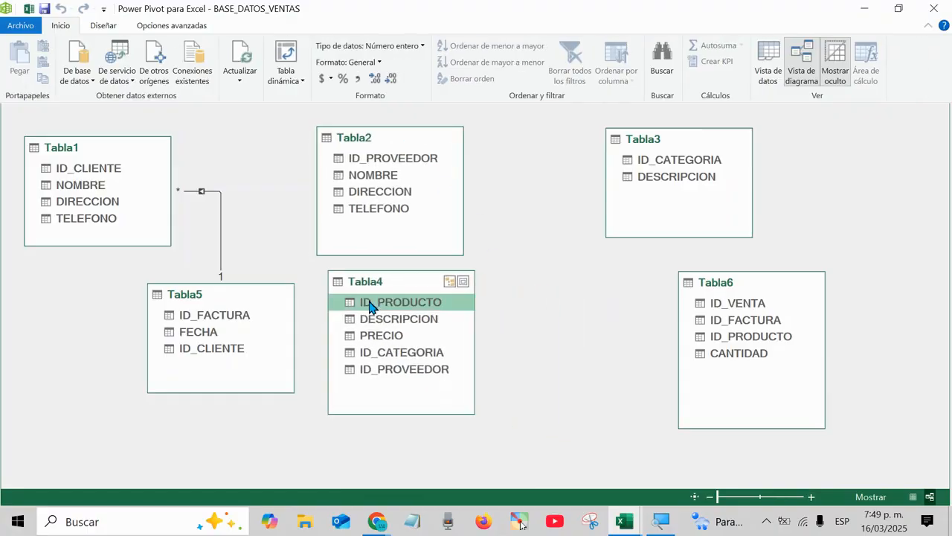
pyautogui.click(373, 320)
pyautogui.click(381, 337)
pyautogui.click(379, 352)
pyautogui.click(382, 369)
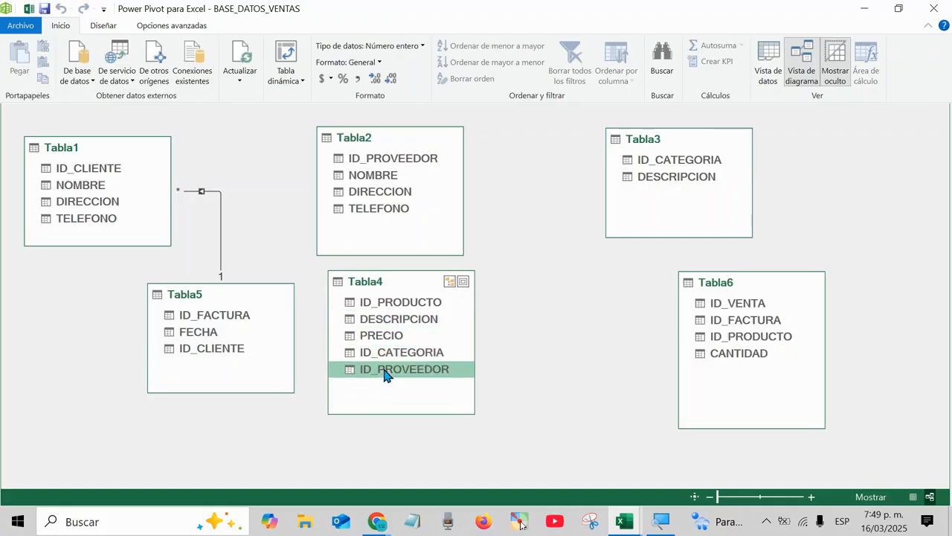
# Bring Tabla3 closer to Tabla2 and place Tabla6 beneath Tabla3, reviewing the fields of both tables.
pyautogui.moveTo(670, 146); pyautogui.dragTo(585, 145)
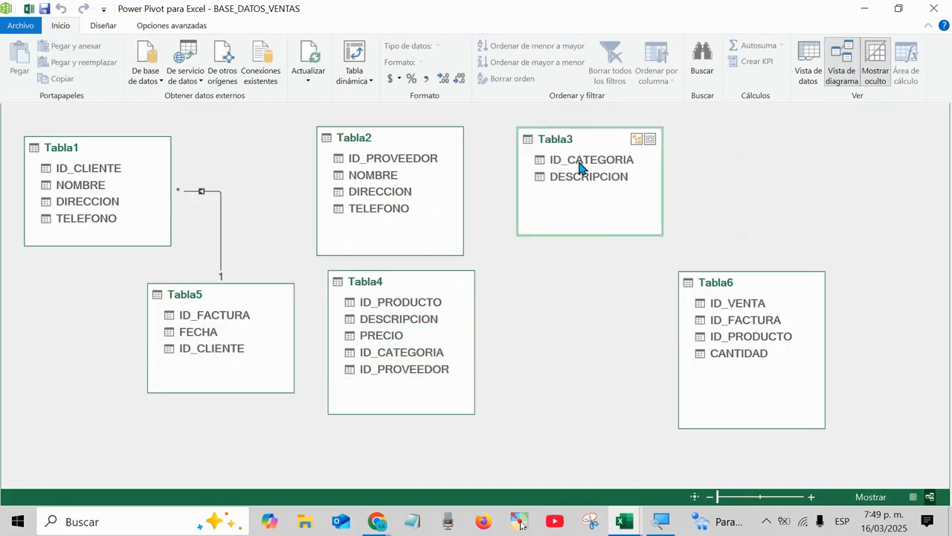
pyautogui.click(582, 159)
pyautogui.click(585, 176)
pyautogui.moveTo(695, 287); pyautogui.dragTo(543, 273)
pyautogui.click(565, 291)
pyautogui.click(586, 306)
pyautogui.click(589, 322)
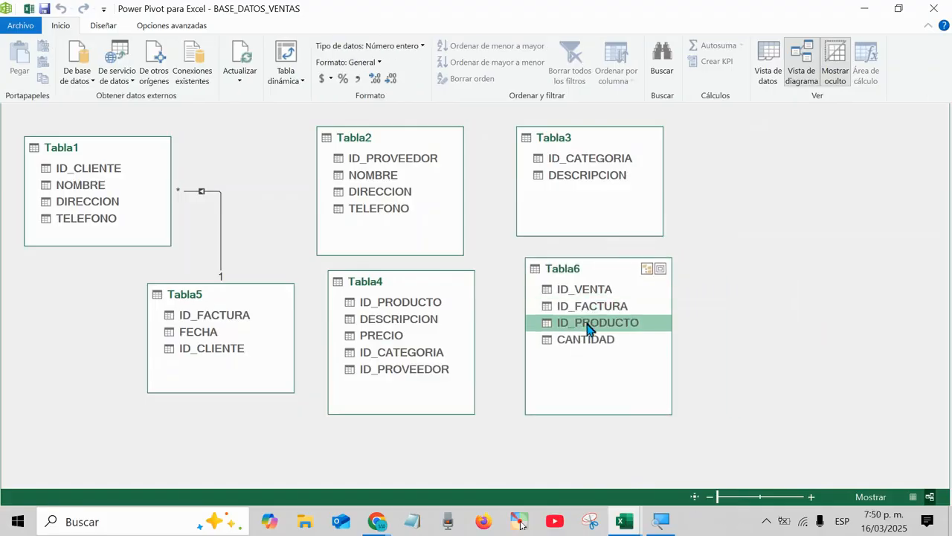
pyautogui.click(588, 339)
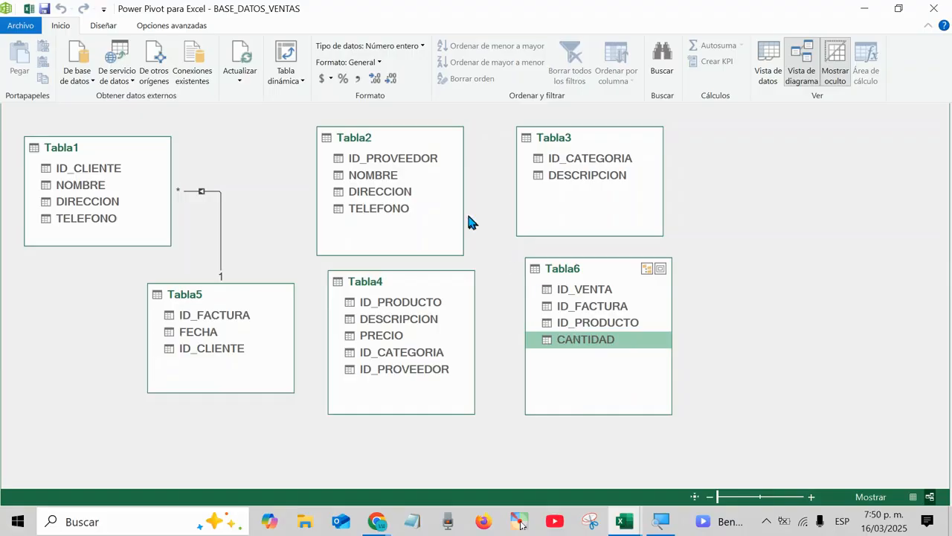
# Adjust the positions of Tabla2 and Tabla4, keeping Tabla4 beneath Tabla2, and compare Tabla5's ID_FACTURA with Tabla4's ID_PRODUCTO.
pyautogui.click(214, 323)
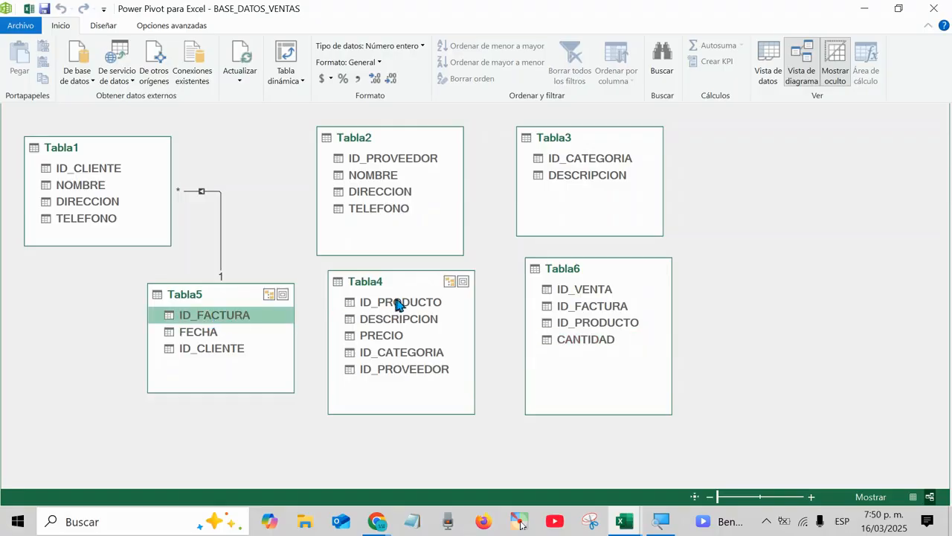
pyautogui.moveTo(413, 295); pyautogui.dragTo(451, 338)
pyautogui.moveTo(390, 148); pyautogui.dragTo(386, 154)
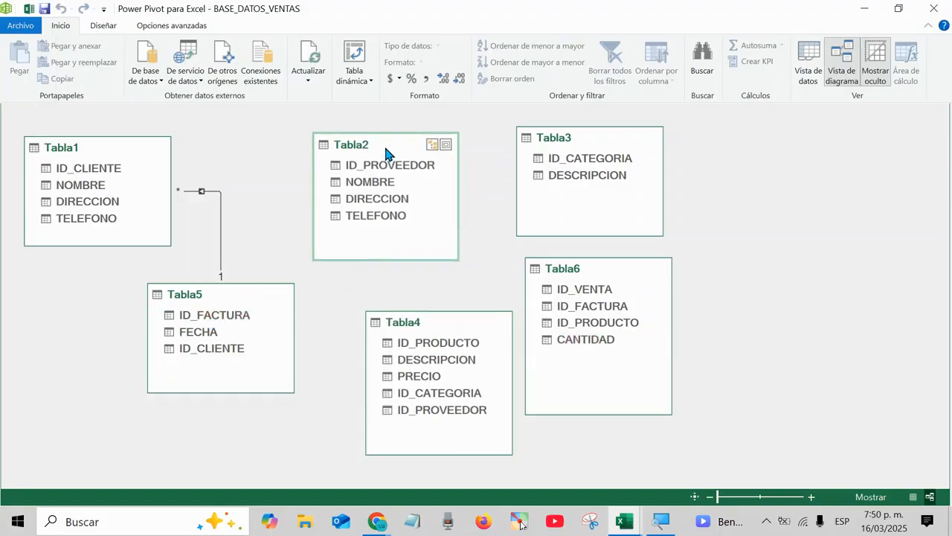
pyautogui.click(197, 318)
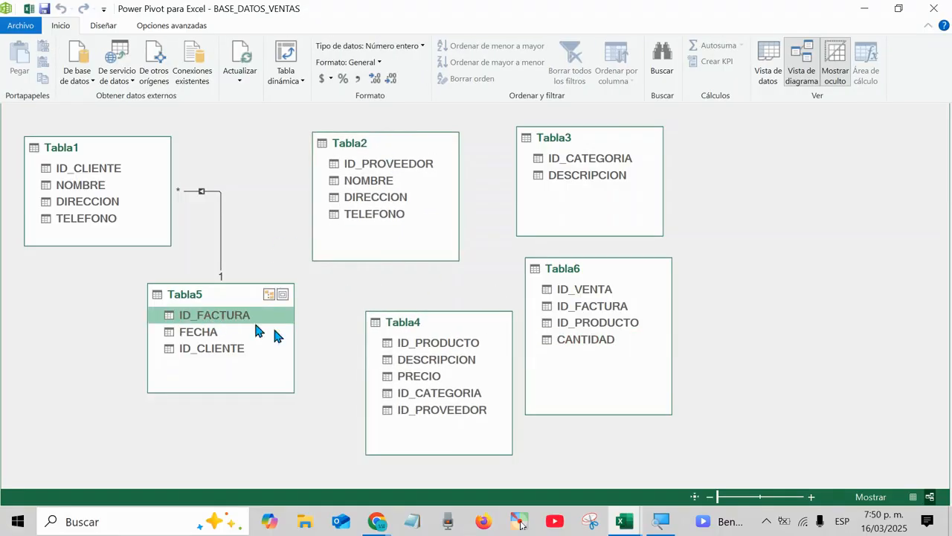
pyautogui.moveTo(444, 330); pyautogui.dragTo(418, 311)
pyautogui.click(410, 312)
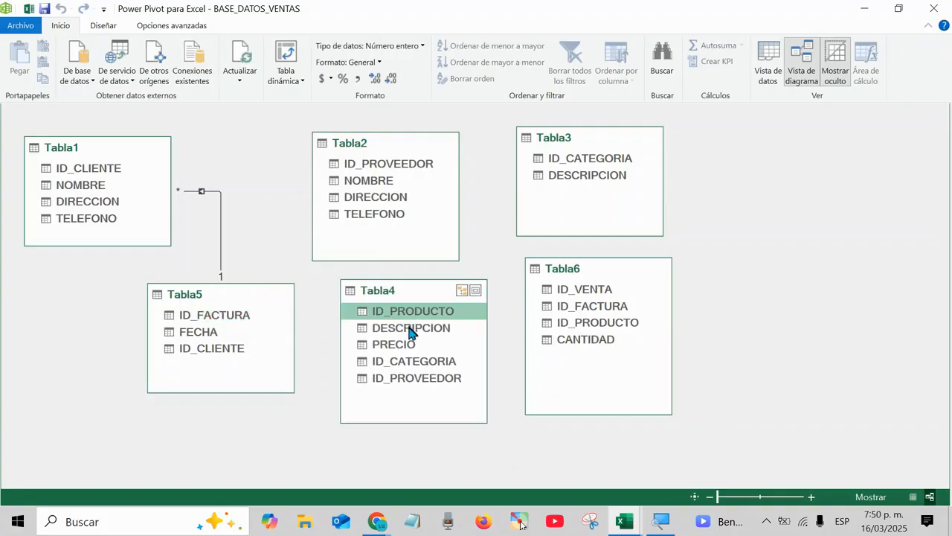
# Review Tabla4's fields from DESCRIPCION to ID_PROVEEDOR and compare them with Tabla2's ID_PROVEEDOR.
pyautogui.click(409, 329)
pyautogui.click(401, 345)
pyautogui.click(415, 363)
pyautogui.click(418, 377)
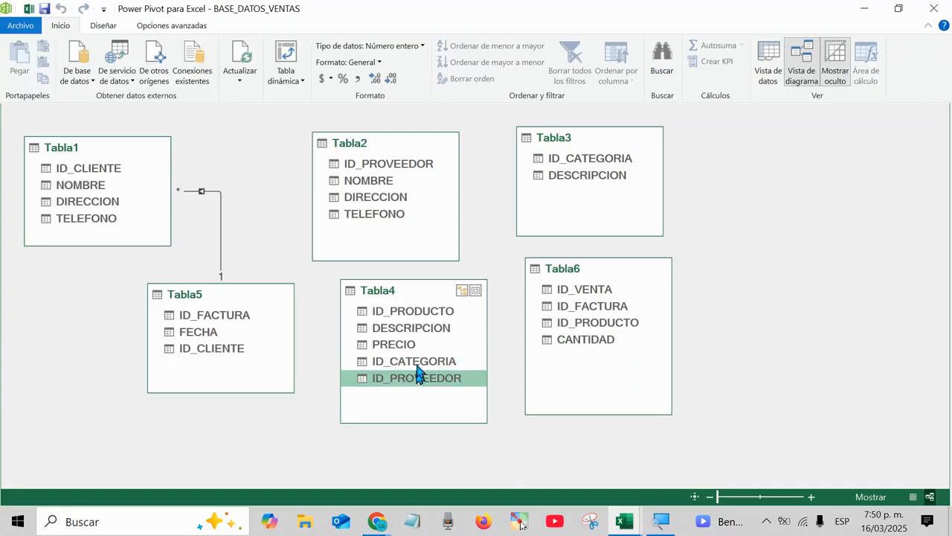
pyautogui.click(383, 166)
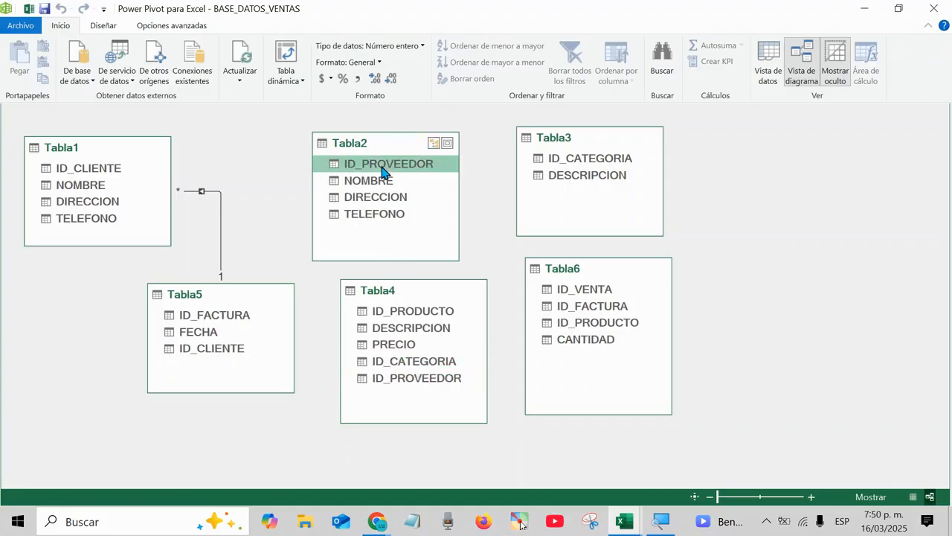
# Rearrange the diagram with Tabla3 above Tabla2 on the far side, Tabla6 beside Tabla1, and Tabla4 between Tabla6 and Tabla2.
pyautogui.moveTo(541, 143); pyautogui.dragTo(733, 145)
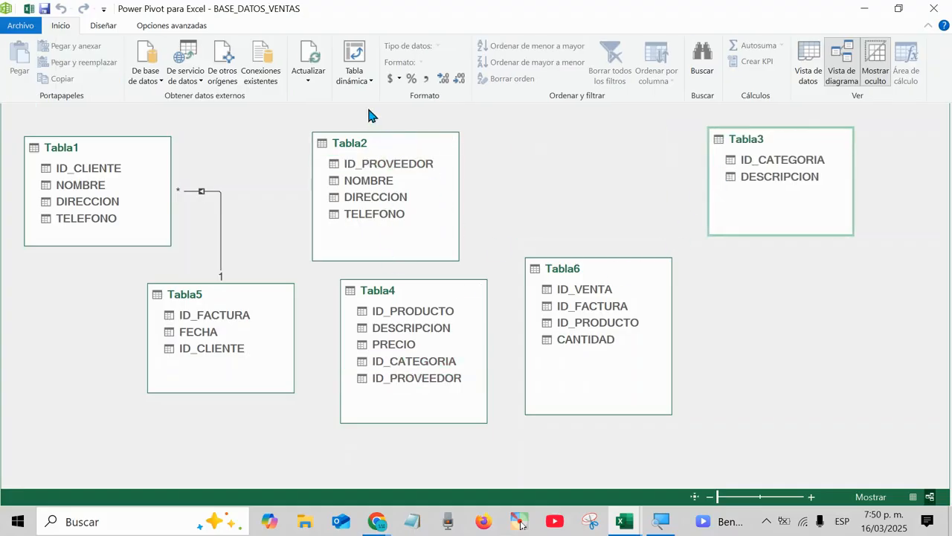
pyautogui.moveTo(372, 148); pyautogui.dragTo(785, 304)
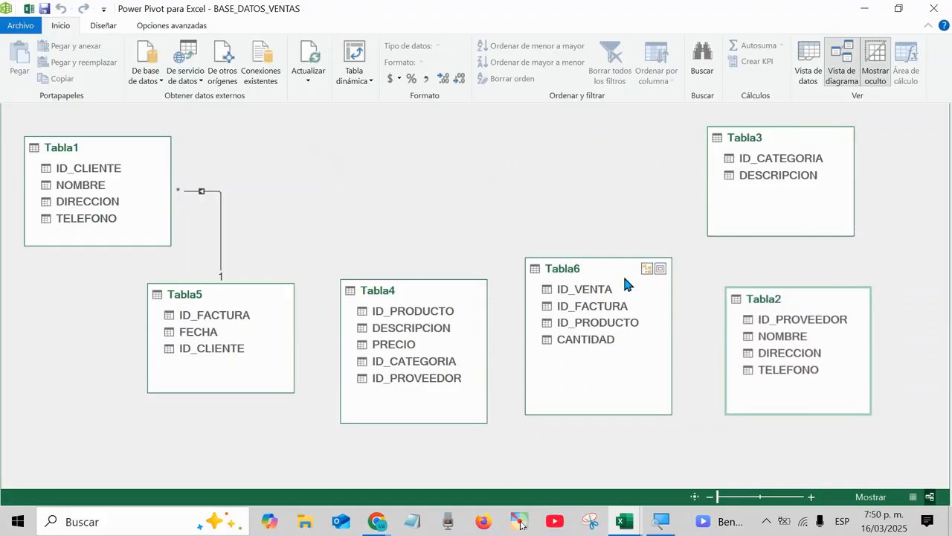
pyautogui.moveTo(548, 270); pyautogui.dragTo(349, 119)
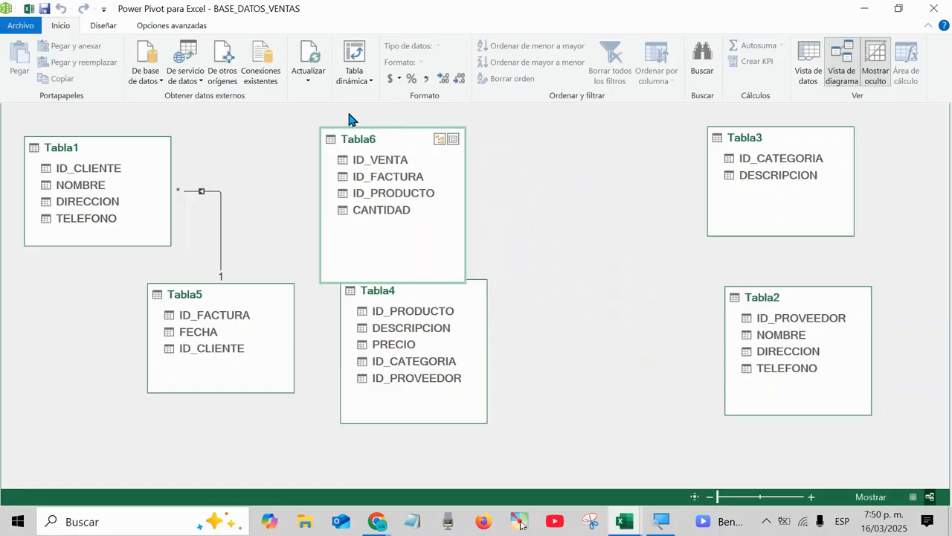
pyautogui.click(447, 320)
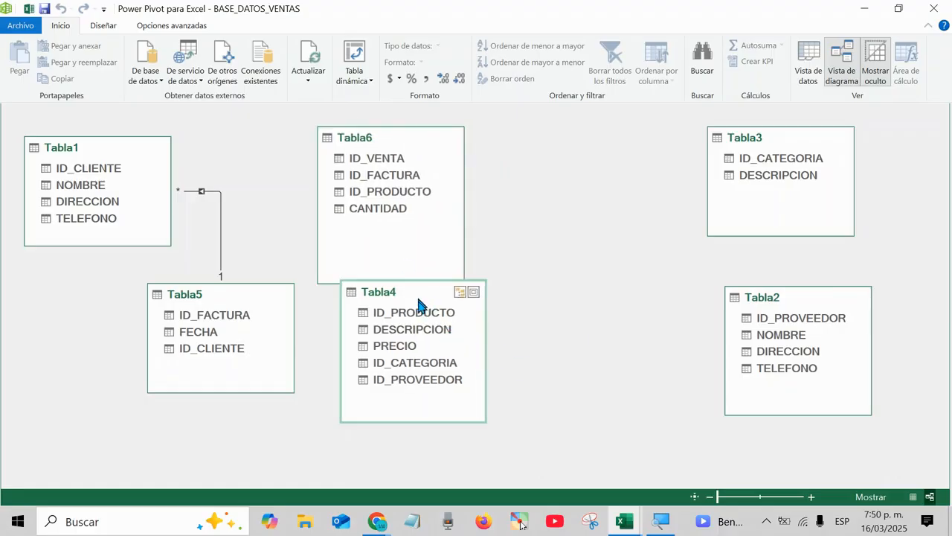
pyautogui.moveTo(419, 305); pyautogui.dragTo(564, 329)
# Check Tabla6's ID_VENTA and ID_FACTURA fields, and relate Tabla5's ID_FACTURA to Tabla6's ID_FACTURA.
pyautogui.click(385, 174)
pyautogui.click(372, 160)
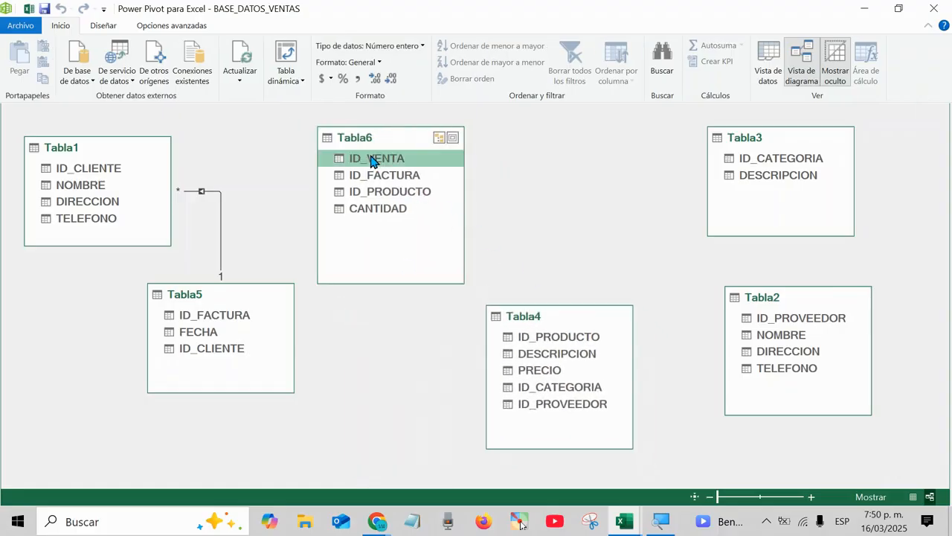
pyautogui.click(376, 177)
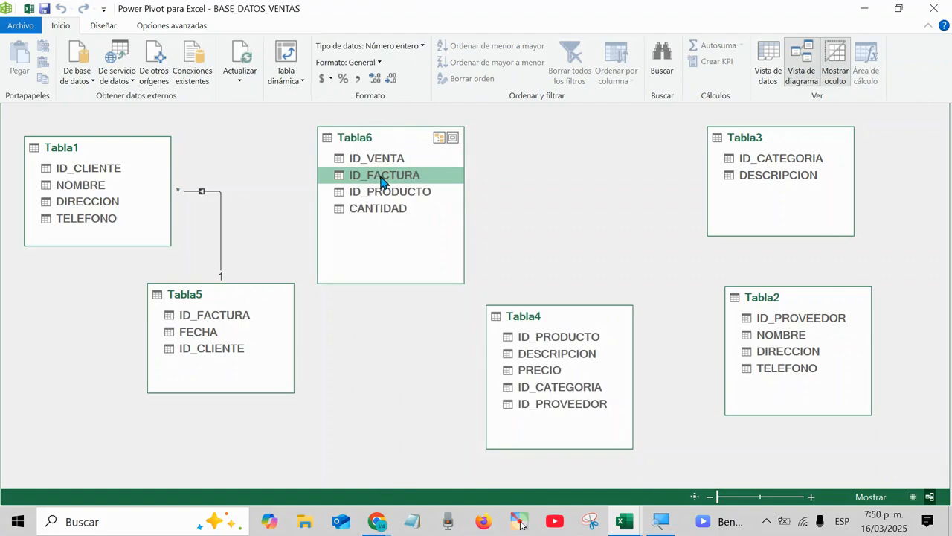
pyautogui.click(204, 317)
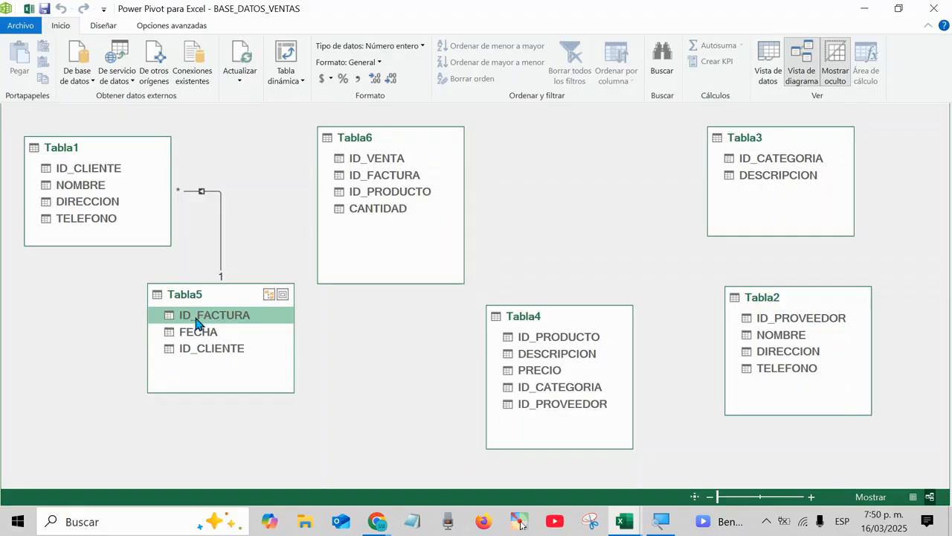
pyautogui.moveTo(207, 321); pyautogui.dragTo(347, 178)
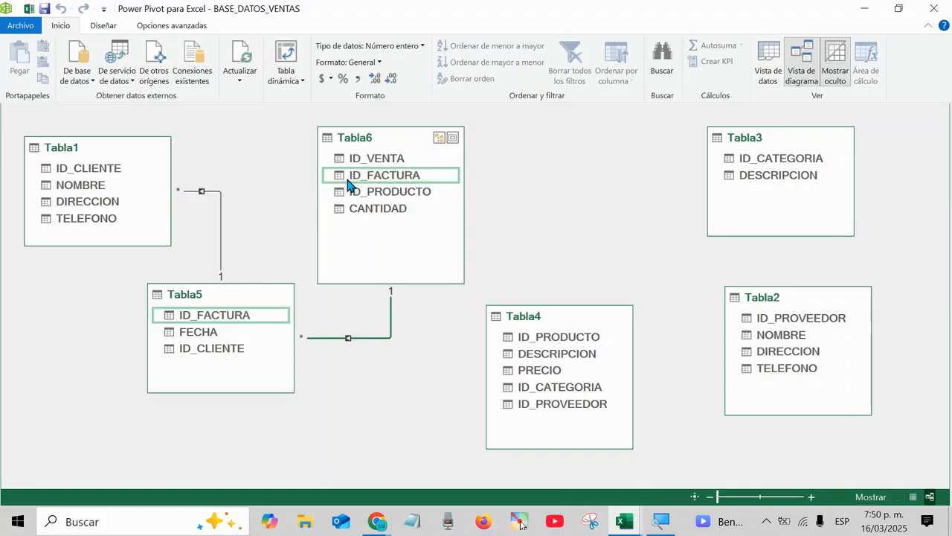
# Space out the related tables by shifting Tabla5 and Tabla6 slightly toward Tabla1, and raise Tabla4 a little.
pyautogui.moveTo(383, 140)
pyautogui.mouseDown()
pyautogui.moveTo(362, 141)
pyautogui.moveTo(378, 140)
pyautogui.mouseUp()
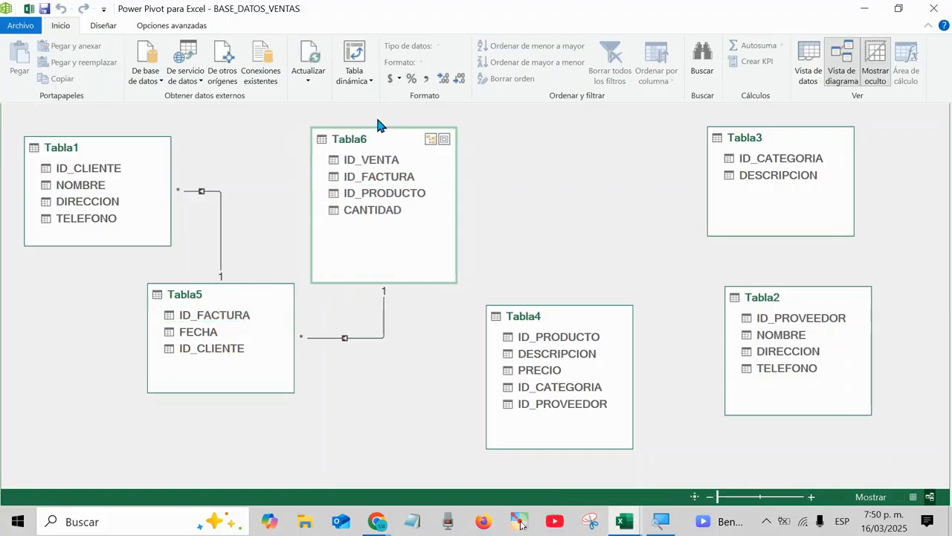
pyautogui.moveTo(221, 304); pyautogui.dragTo(192, 313)
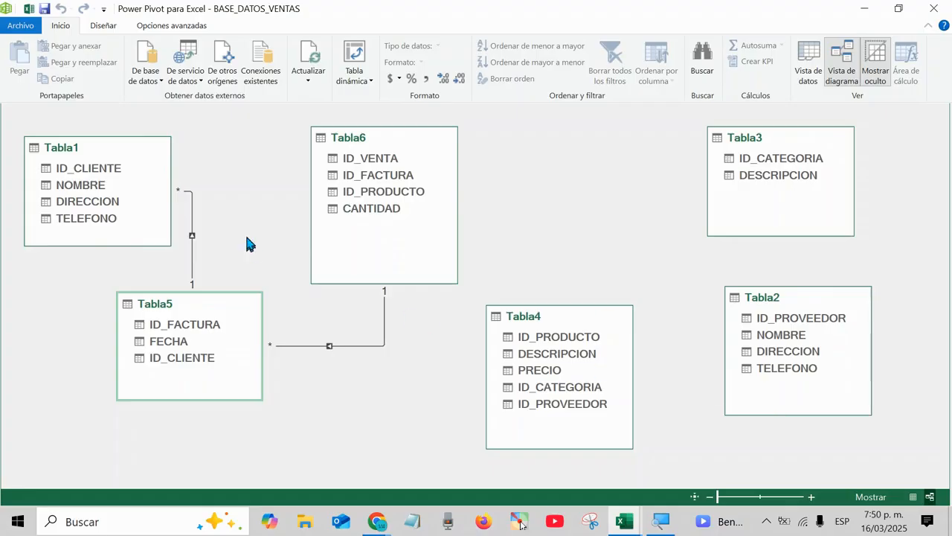
pyautogui.moveTo(212, 314); pyautogui.dragTo(211, 315)
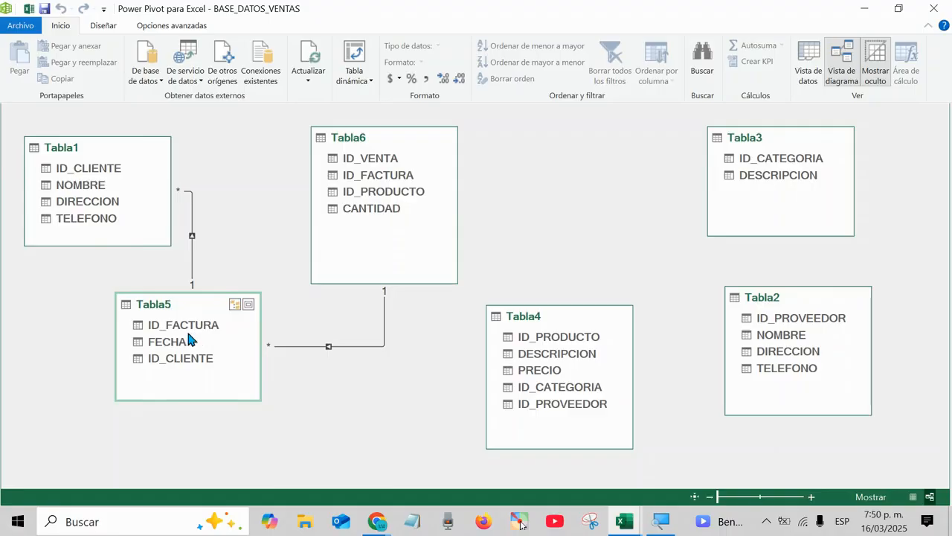
pyautogui.moveTo(362, 145); pyautogui.dragTo(338, 154)
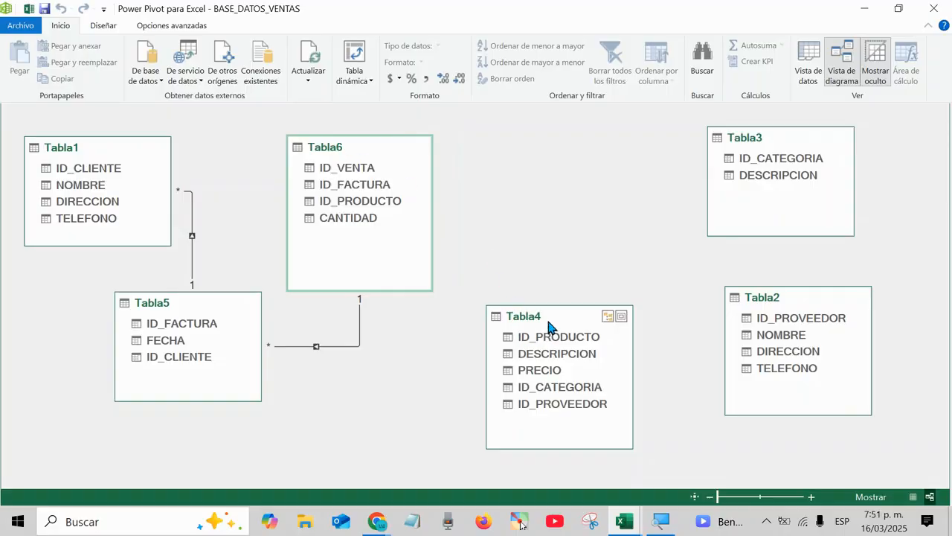
pyautogui.moveTo(548, 325); pyautogui.dragTo(540, 285)
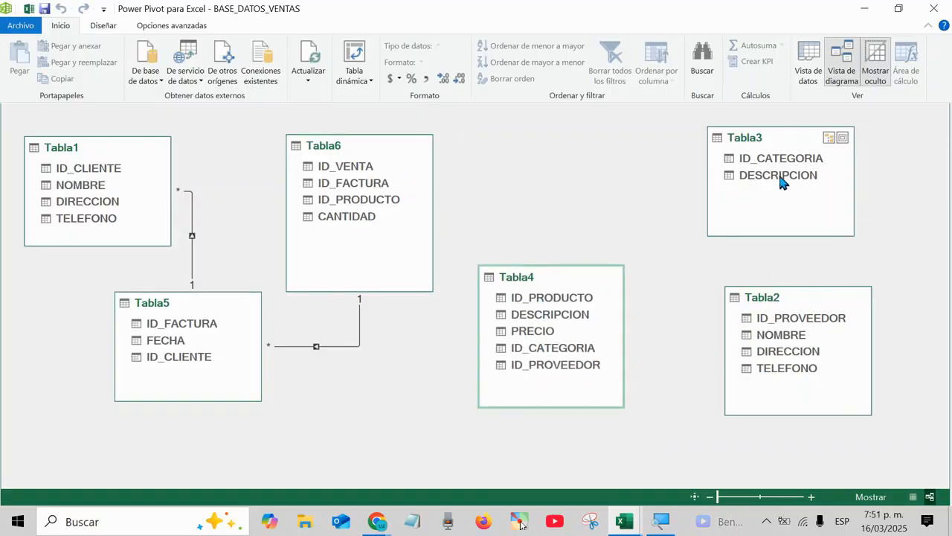
# Compare Tabla6's ID_VENTA and ID_FACTURA with Tabla4's fields, raising Tabla4 alongside Tabla6.
pyautogui.click(330, 169)
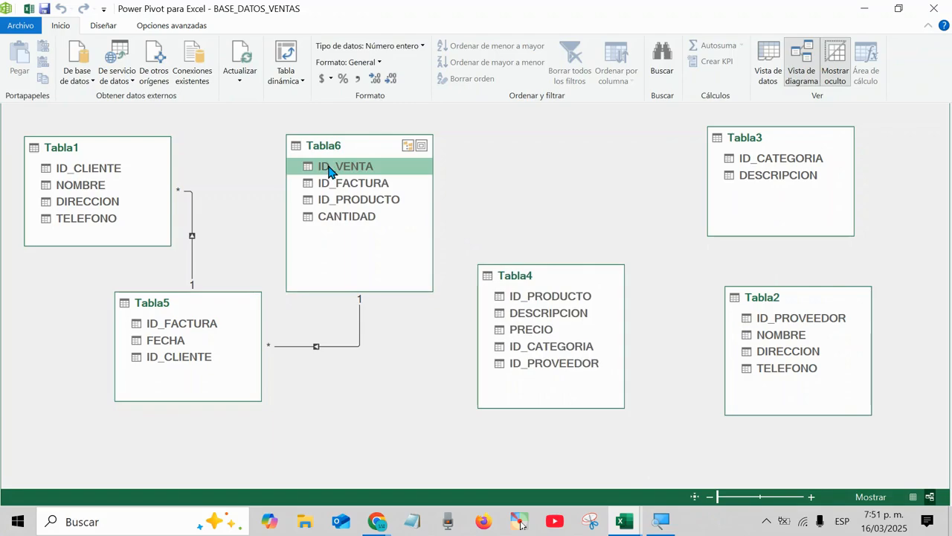
pyautogui.click(348, 187)
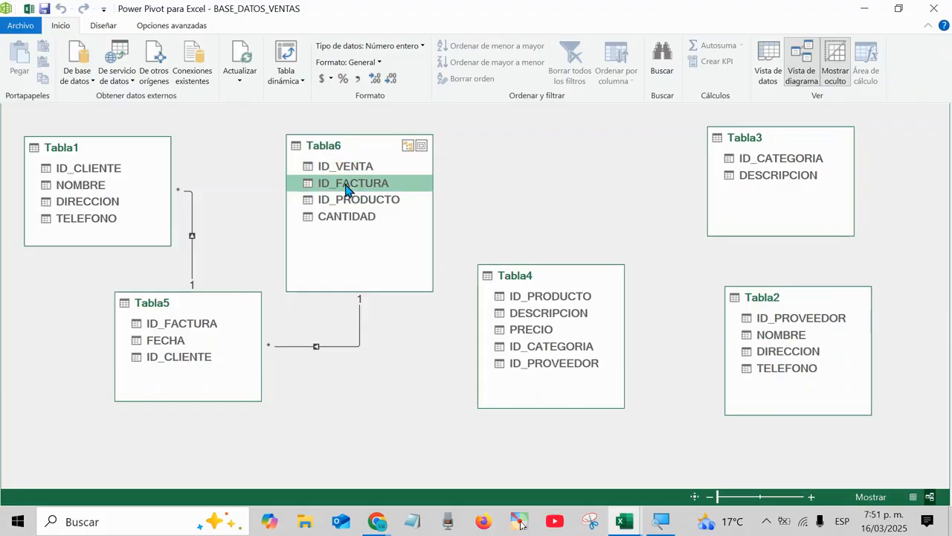
pyautogui.click(348, 170)
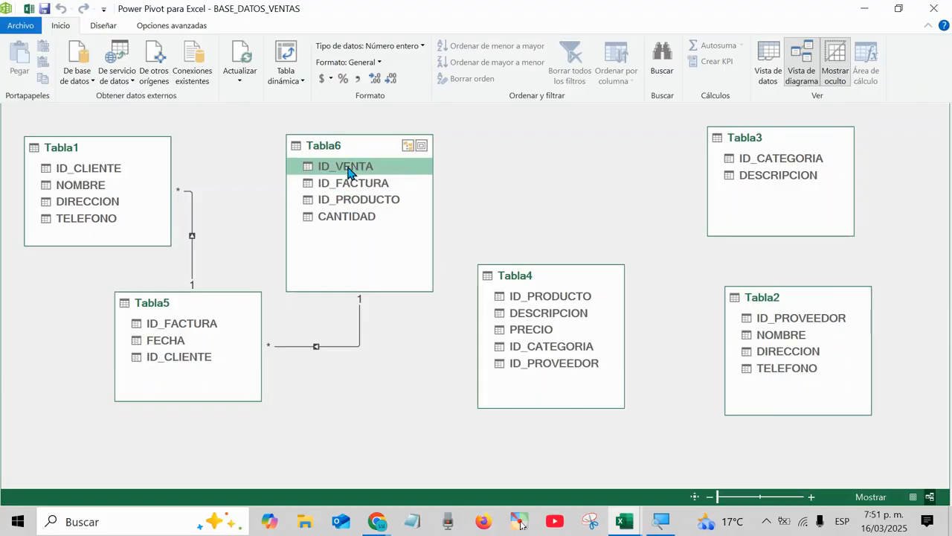
pyautogui.moveTo(523, 278); pyautogui.dragTo(517, 211)
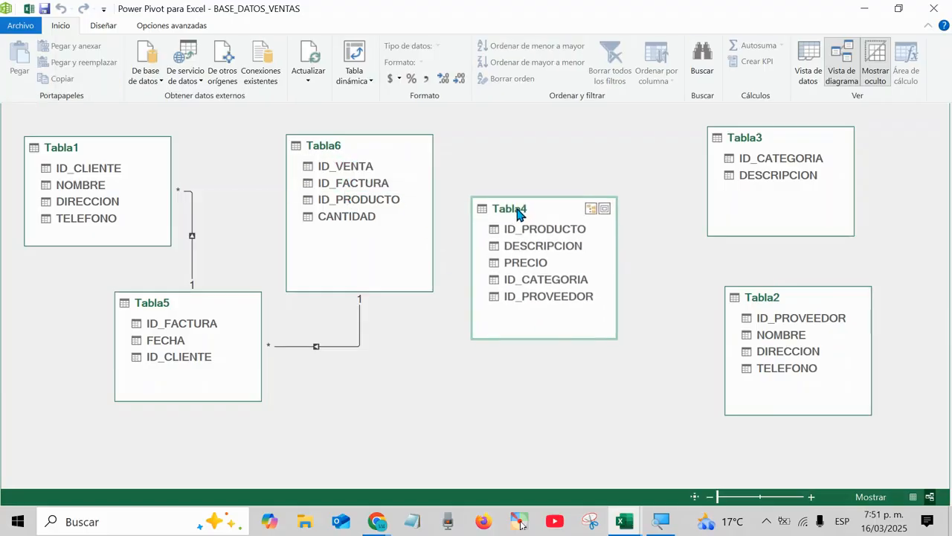
pyautogui.click(364, 170)
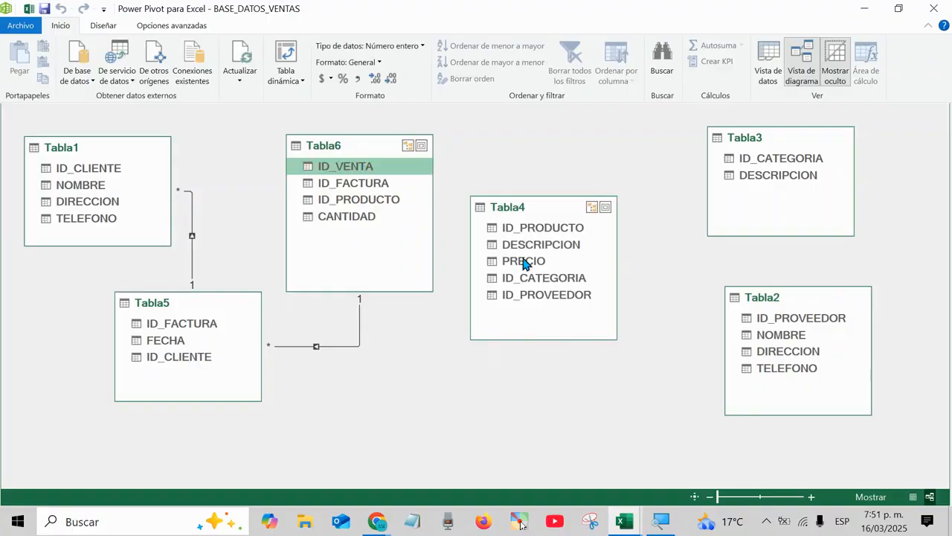
# Lower Tabla4 and bring Tabla3 and Tabla2 closer to it, keeping Tabla2 beneath Tabla3.
pyautogui.moveTo(541, 232); pyautogui.dragTo(537, 298)
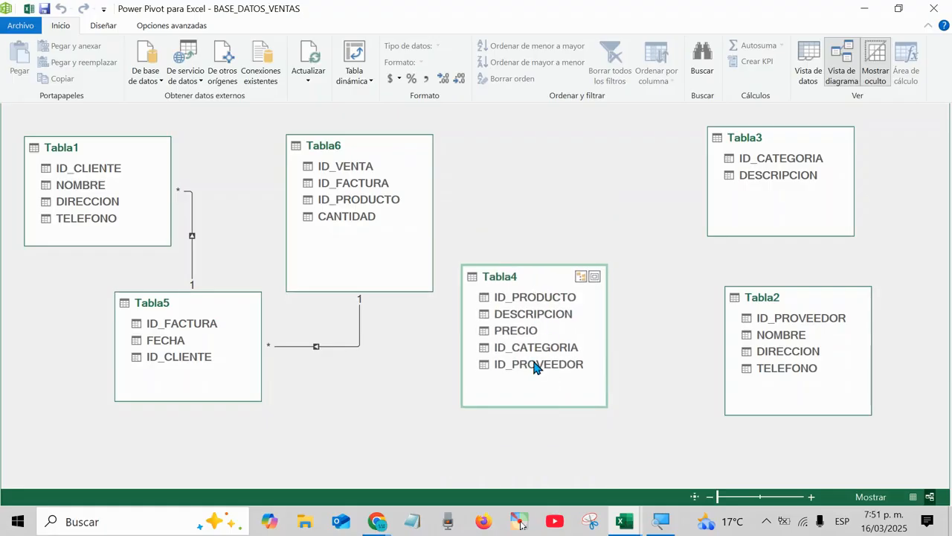
pyautogui.moveTo(746, 149); pyautogui.dragTo(732, 151)
pyautogui.moveTo(753, 298); pyautogui.dragTo(718, 294)
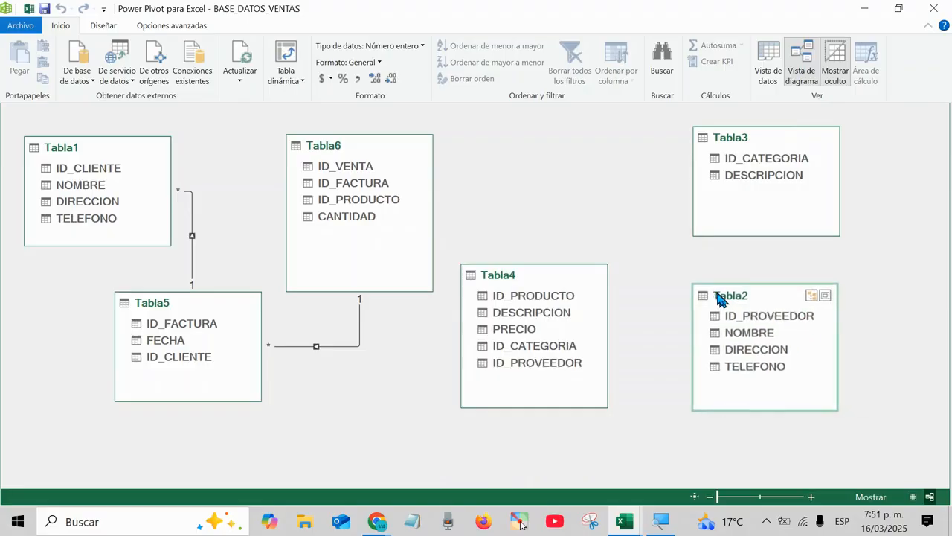
# Lower Tabla4 slightly more and relate its ID_PRODUCTO to Tabla6's ID_PRODUCTO.
pyautogui.click(530, 297)
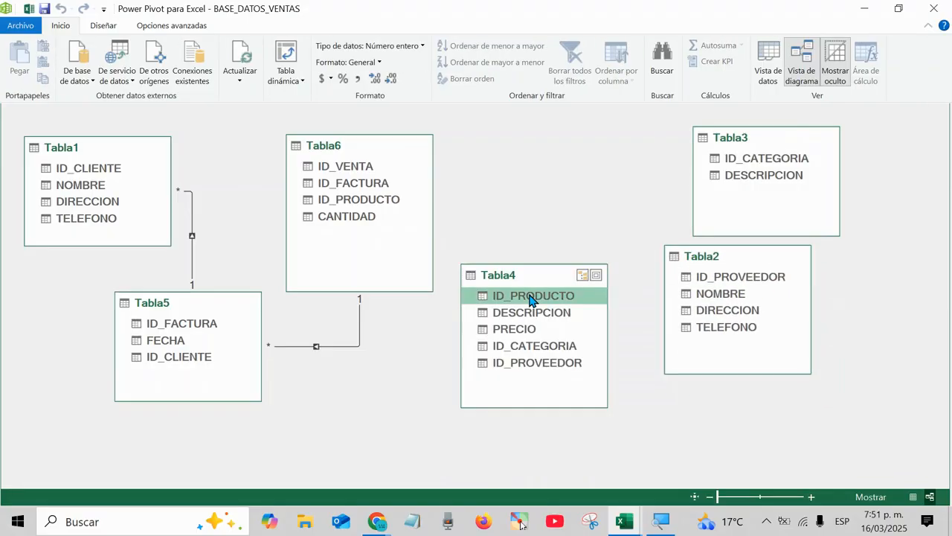
pyautogui.moveTo(527, 287); pyautogui.dragTo(517, 320)
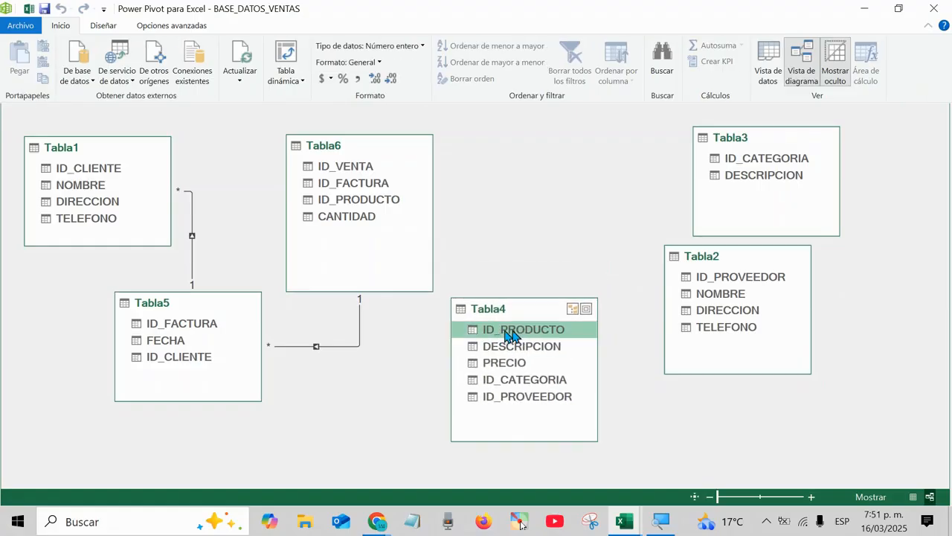
pyautogui.click(357, 201)
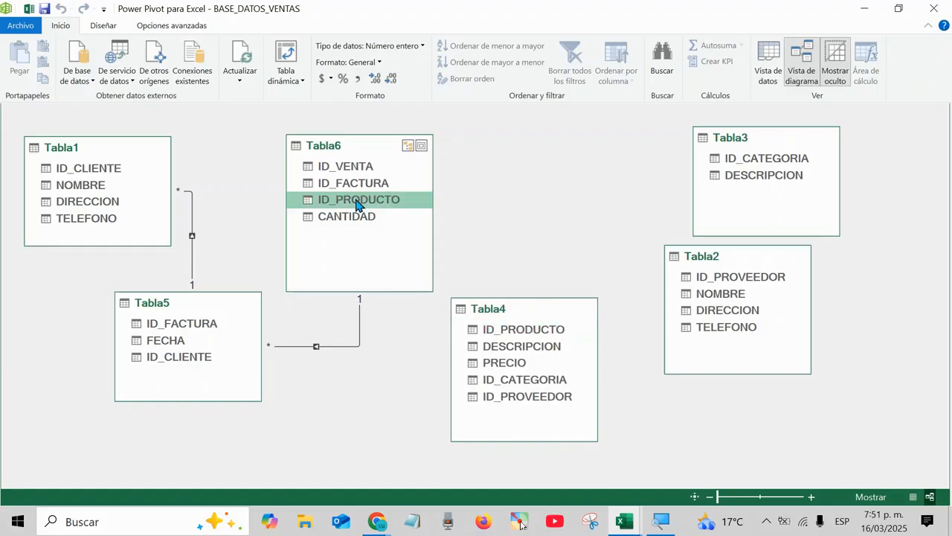
pyautogui.moveTo(518, 337); pyautogui.dragTo(341, 202)
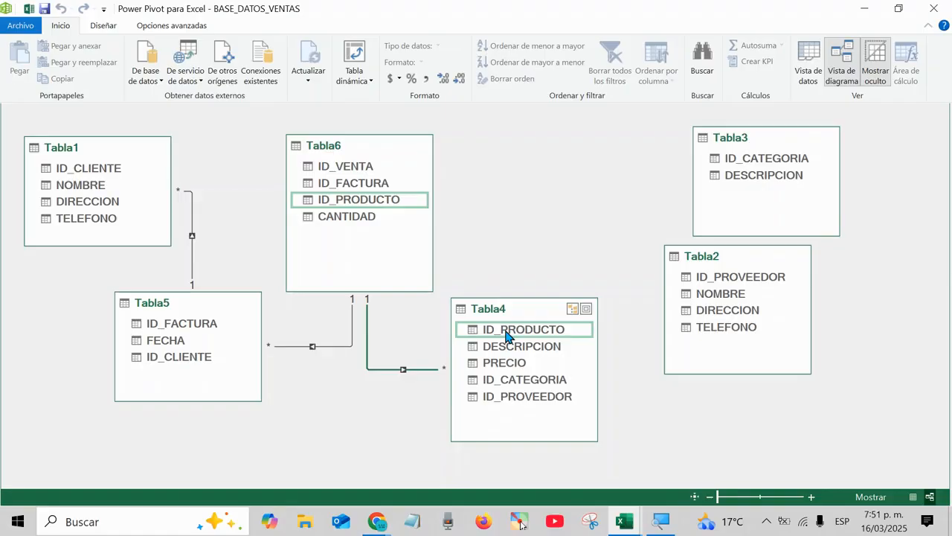
# Try to relate Tabla4's ID_PRODUCTO to Tabla6's ID_PRODUCTO again, and dismiss the error dialogs.
pyautogui.moveTo(505, 336); pyautogui.dragTo(363, 201)
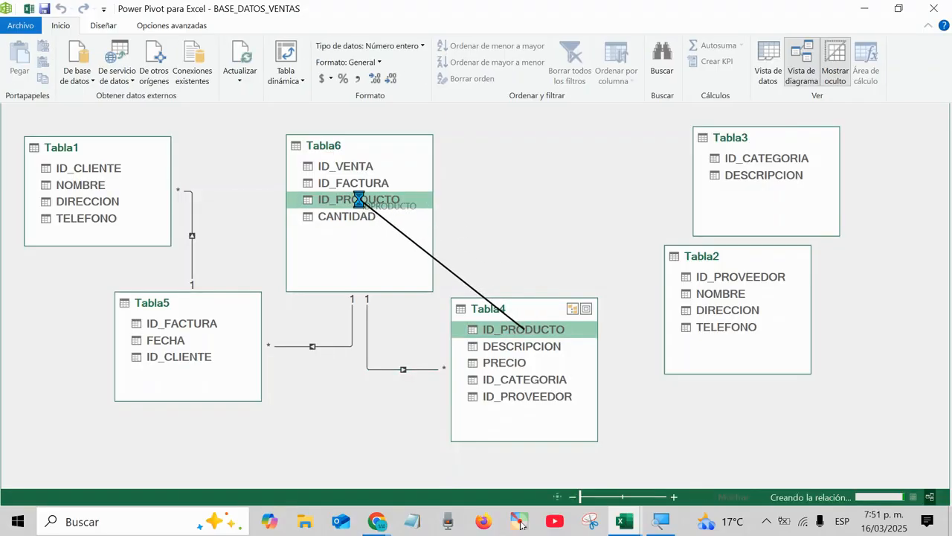
pyautogui.click(681, 211)
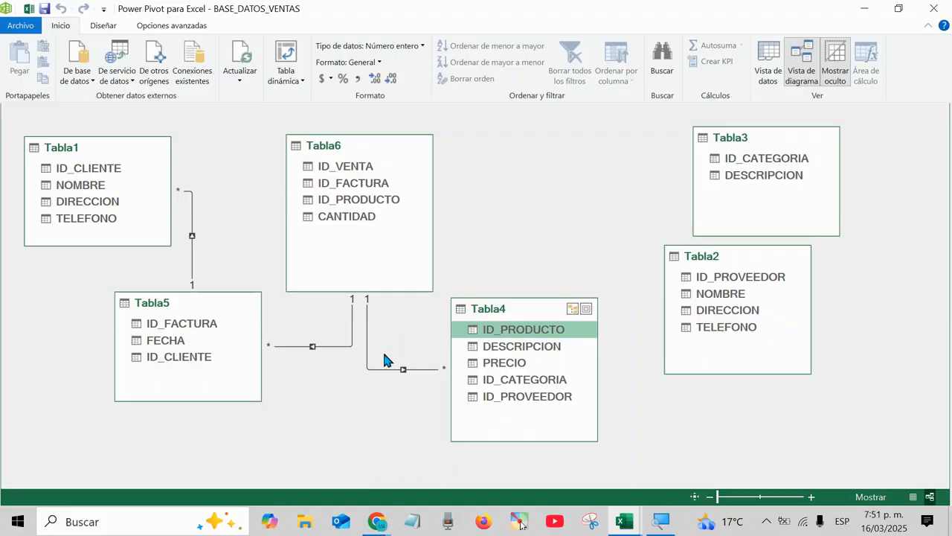
pyautogui.moveTo(524, 334); pyautogui.dragTo(376, 201)
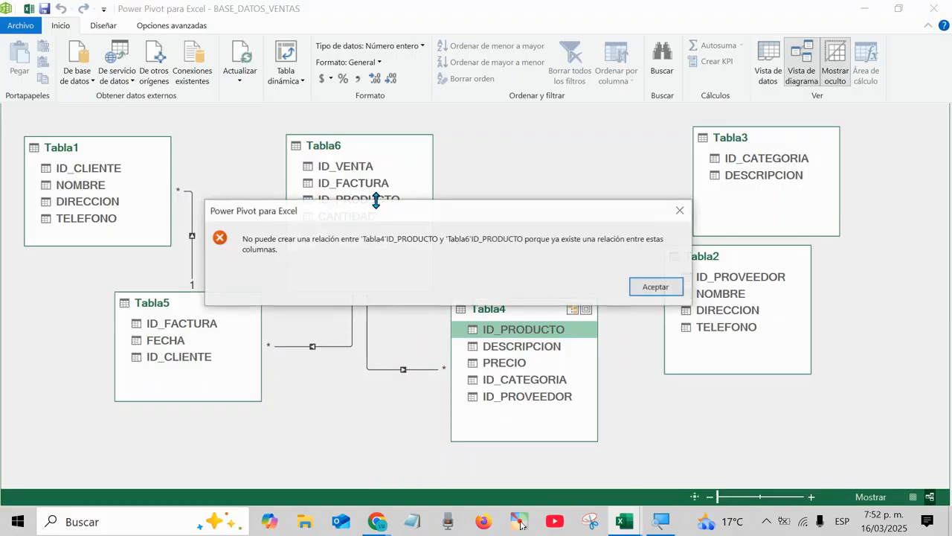
pyautogui.click(645, 286)
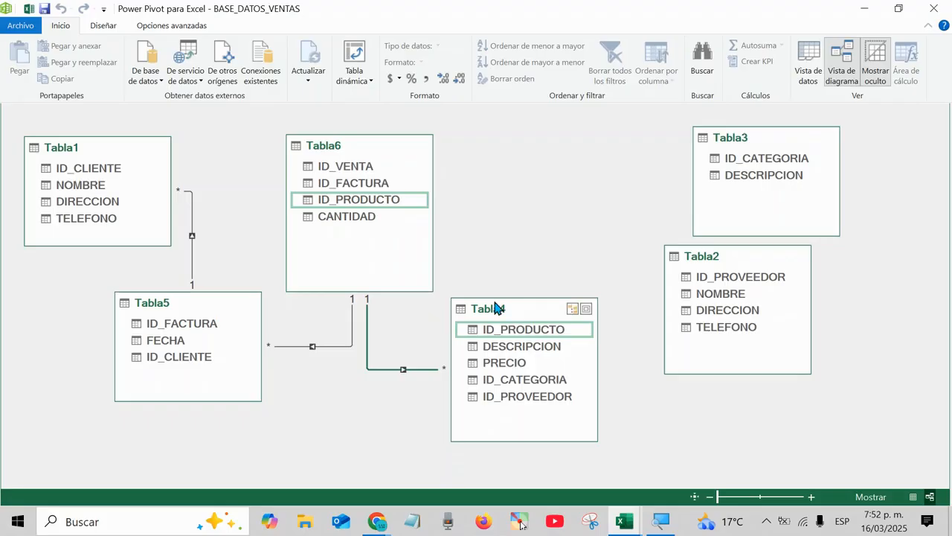
# Nudge Tabla4 and Tabla6 slightly downward, and review Tabla6's ID_VENTA, ID_FACTURA and ID_PRODUCTO fields against their relationships.
pyautogui.moveTo(497, 308); pyautogui.dragTo(500, 324)
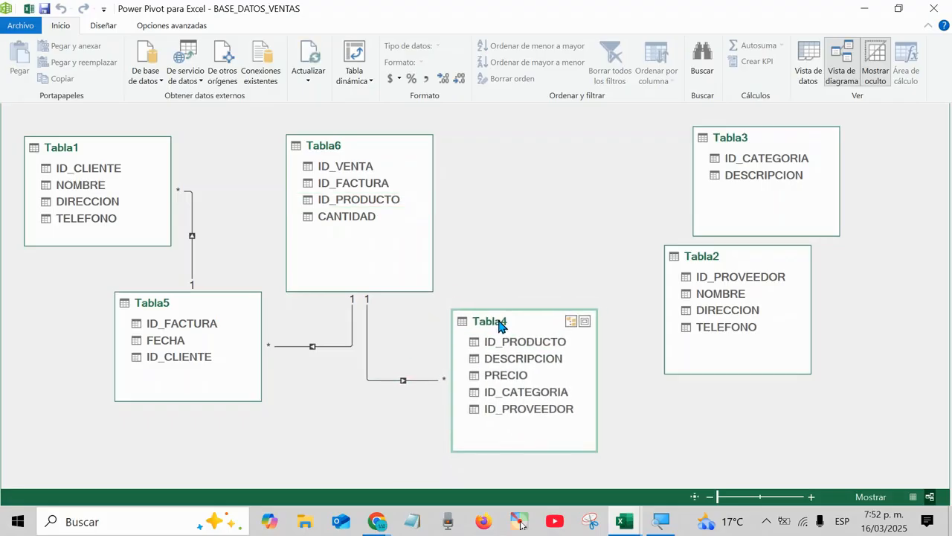
pyautogui.click(368, 203)
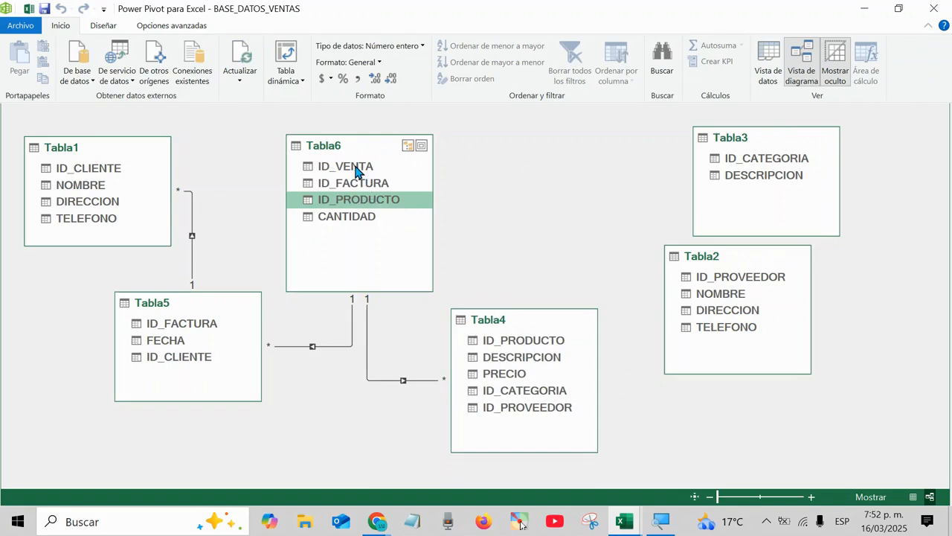
pyautogui.click(356, 171)
pyautogui.click(354, 185)
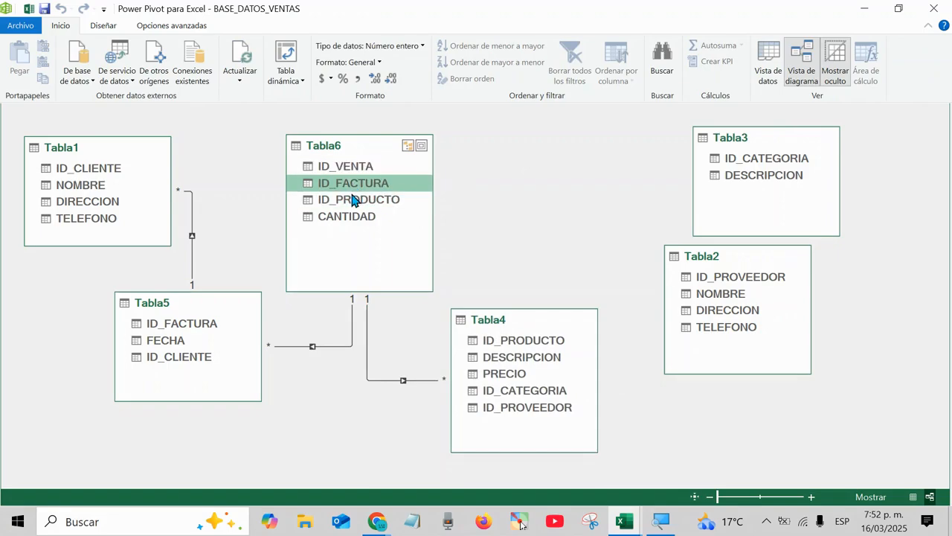
pyautogui.click(355, 201)
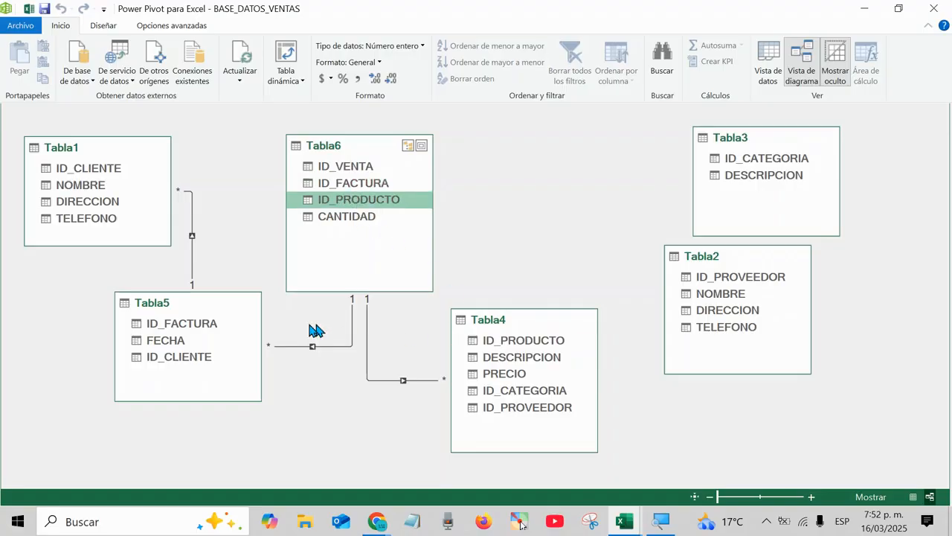
pyautogui.moveTo(354, 149)
pyautogui.mouseDown()
pyautogui.moveTo(365, 154)
pyautogui.moveTo(357, 151)
pyautogui.mouseUp()
pyautogui.click(357, 186)
pyautogui.click(346, 204)
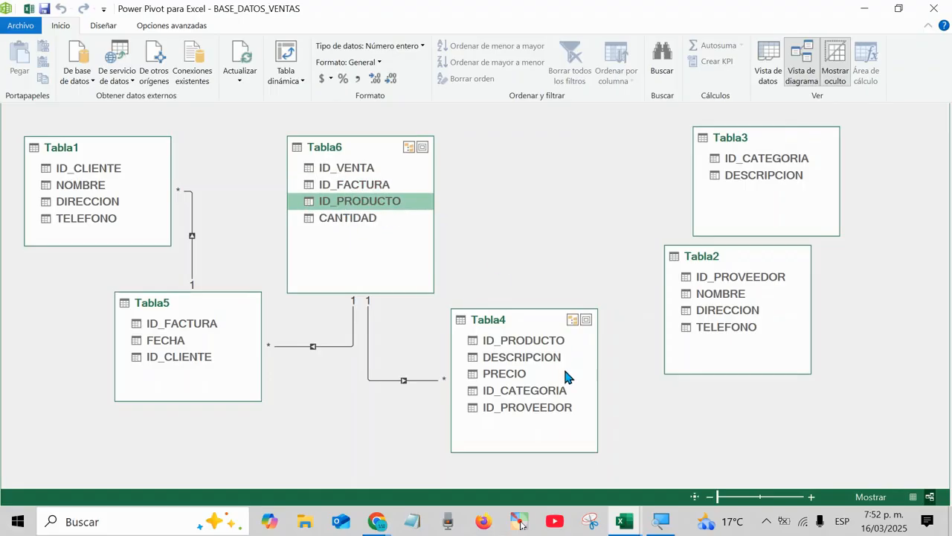
# Move Tabla2 up above Tabla4, and place Tabla3 to the right of Tabla2 and somewhat lower.
pyautogui.moveTo(525, 327); pyautogui.dragTo(527, 329)
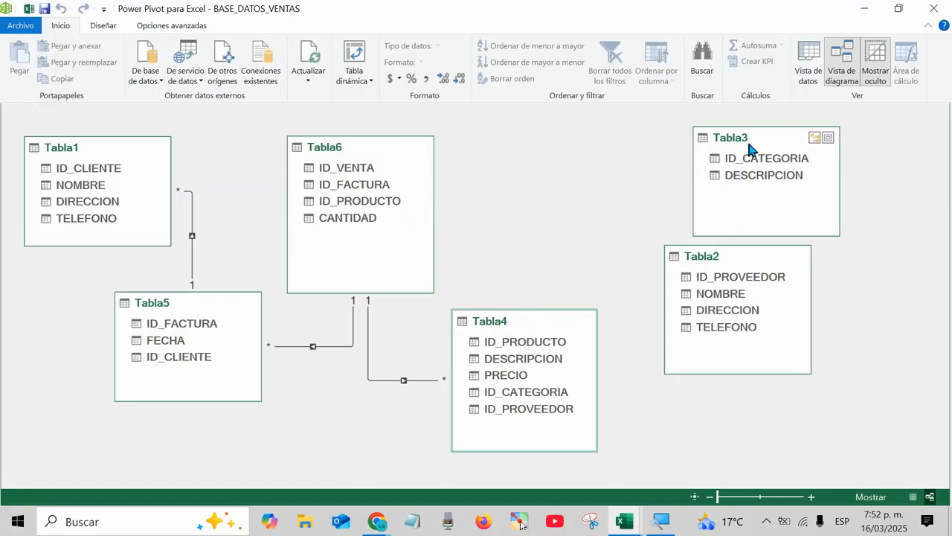
pyautogui.moveTo(798, 142); pyautogui.dragTo(800, 142)
pyautogui.moveTo(736, 264); pyautogui.dragTo(602, 147)
pyautogui.moveTo(741, 145); pyautogui.dragTo(800, 148)
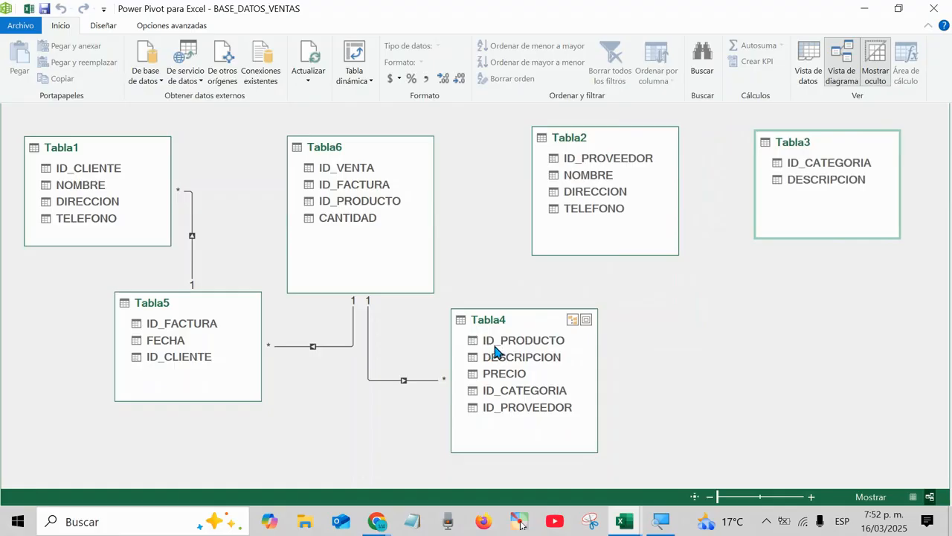
pyautogui.click(496, 345)
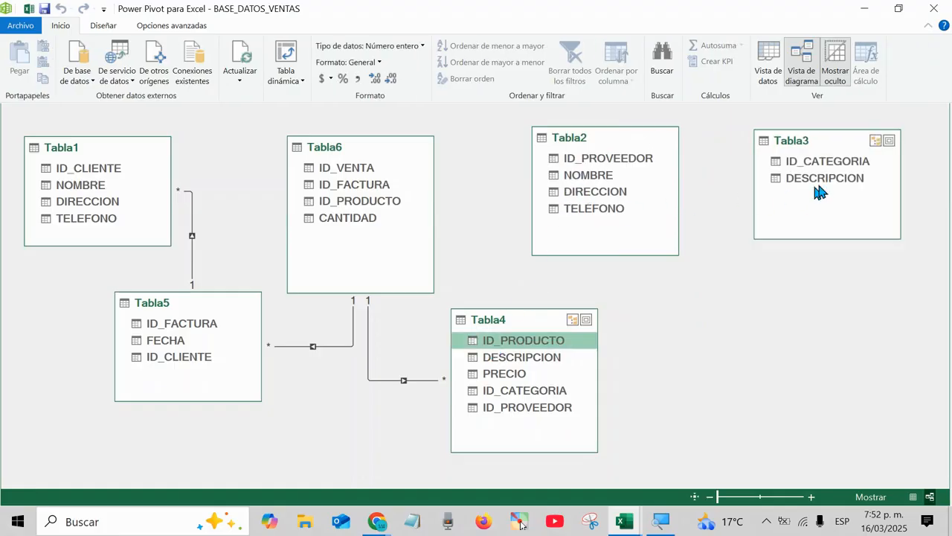
pyautogui.click(617, 162)
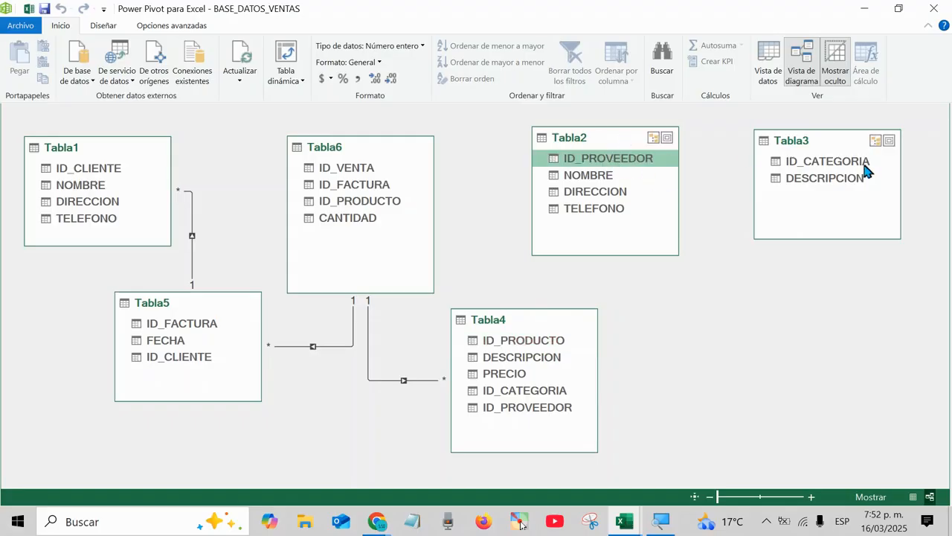
pyautogui.click(832, 157)
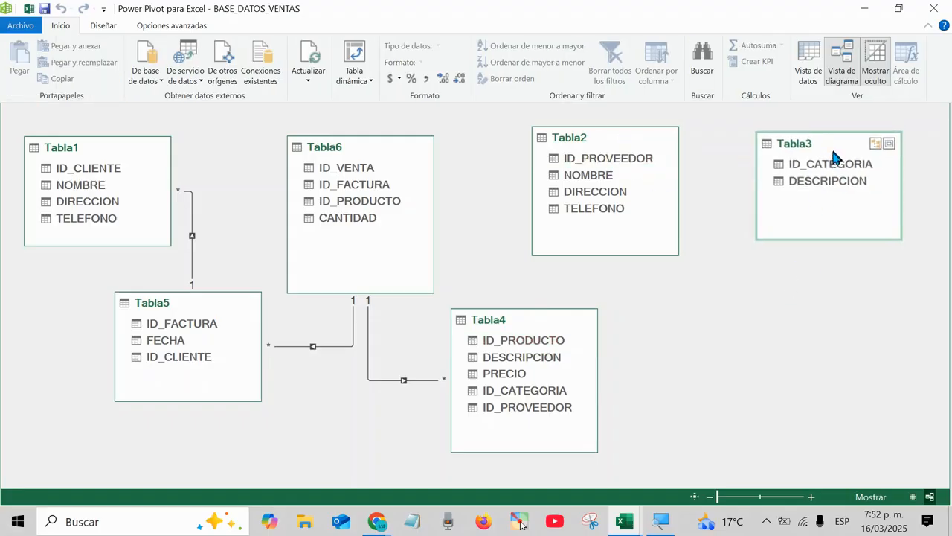
pyautogui.moveTo(835, 157); pyautogui.dragTo(801, 257)
# Relate Tabla2's ID_PROVEEDOR and Tabla3's ID_CATEGORIA to the matching ID_PROVEEDOR and ID_CATEGORIA fields in Tabla4.
pyautogui.click(602, 160)
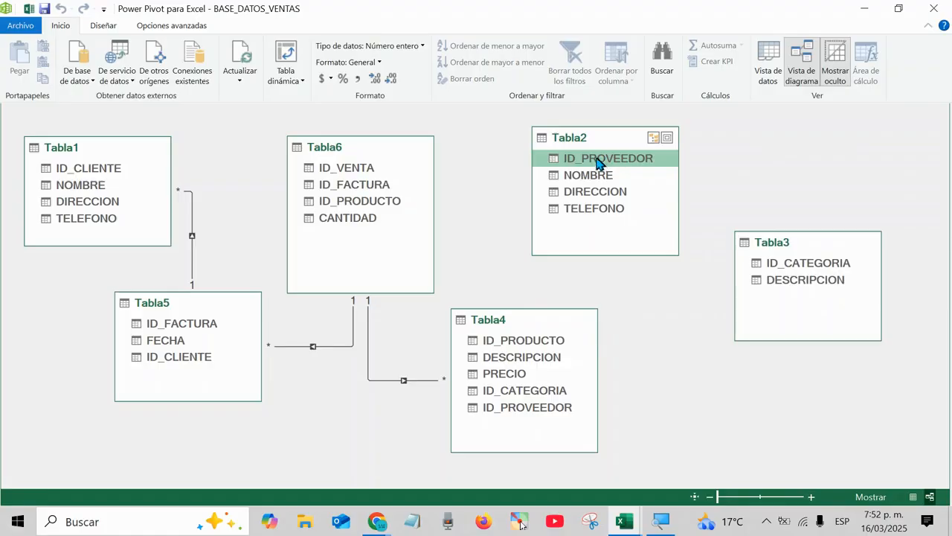
pyautogui.click(520, 344)
pyautogui.click(511, 357)
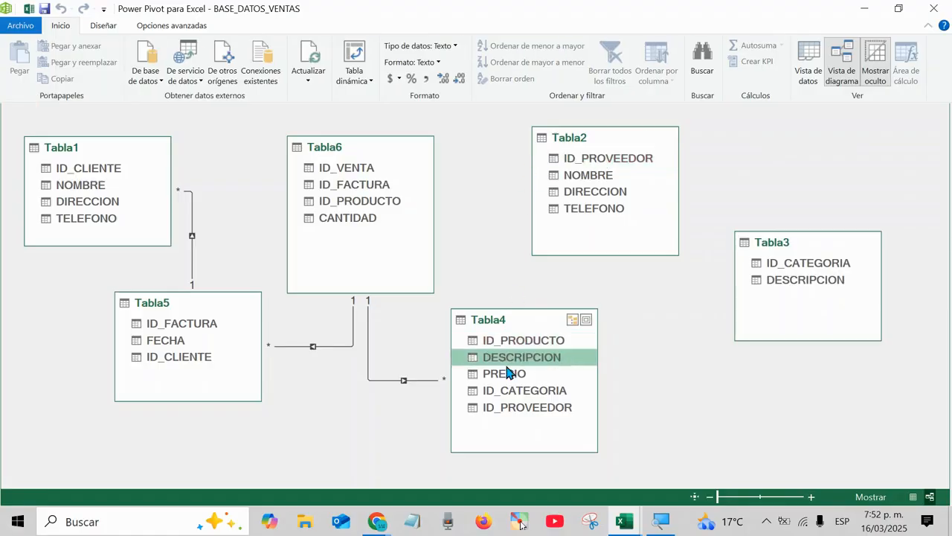
pyautogui.click(511, 373)
pyautogui.click(516, 390)
pyautogui.click(518, 407)
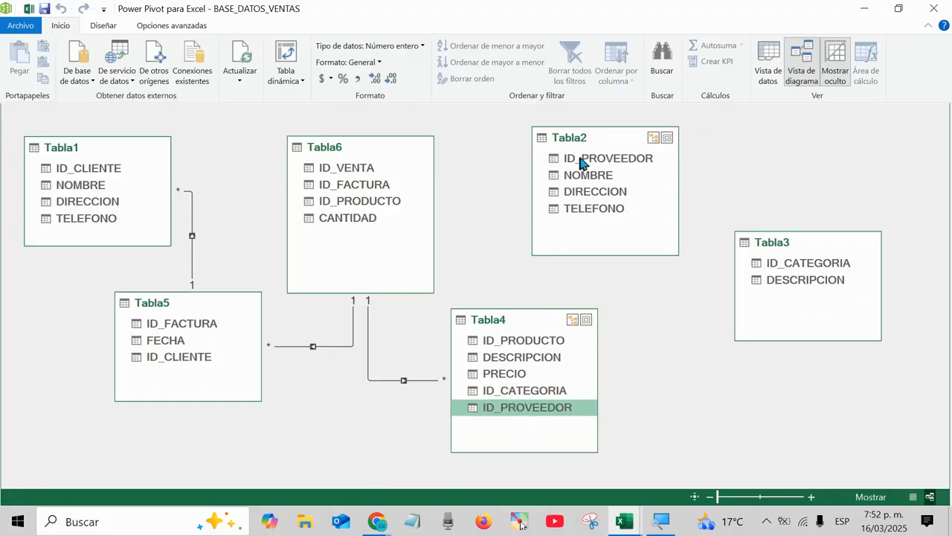
pyautogui.moveTo(578, 161); pyautogui.dragTo(521, 407)
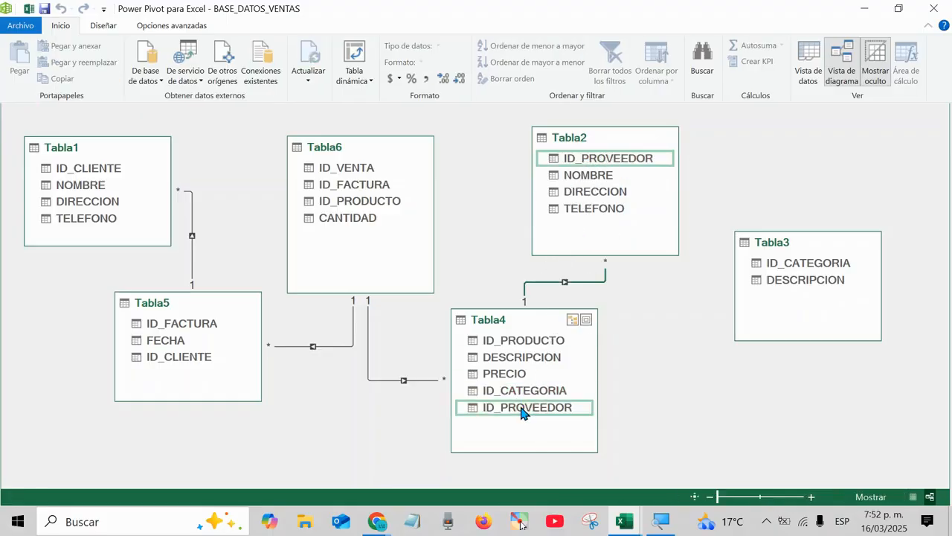
pyautogui.moveTo(795, 263); pyautogui.dragTo(523, 388)
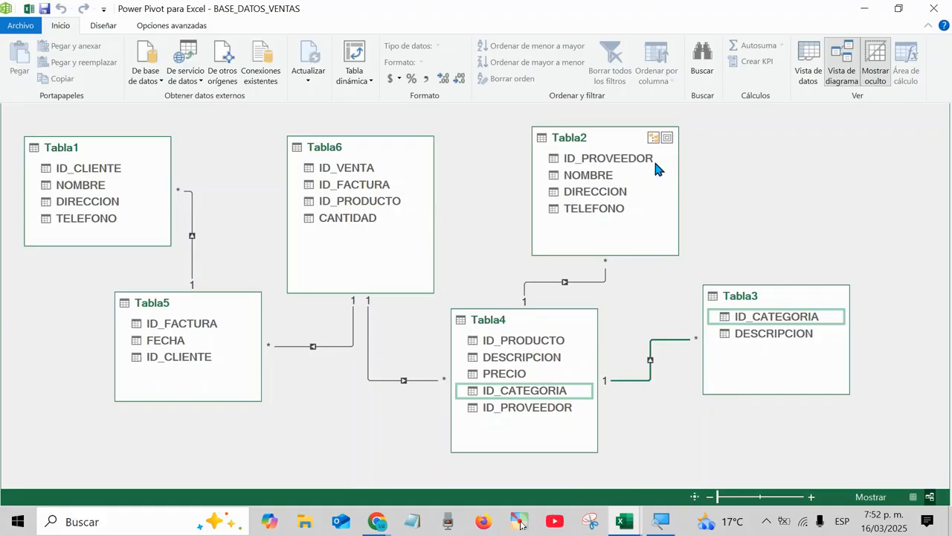
# Rearrange the diagram with Tabla4 between Tabla6 and Tabla3, Tabla2 below between Tabla6 and Tabla4, and Tabla3 slightly lower than Tabla4.
pyautogui.moveTo(784, 296); pyautogui.dragTo(821, 186)
pyautogui.moveTo(599, 151); pyautogui.dragTo(673, 453)
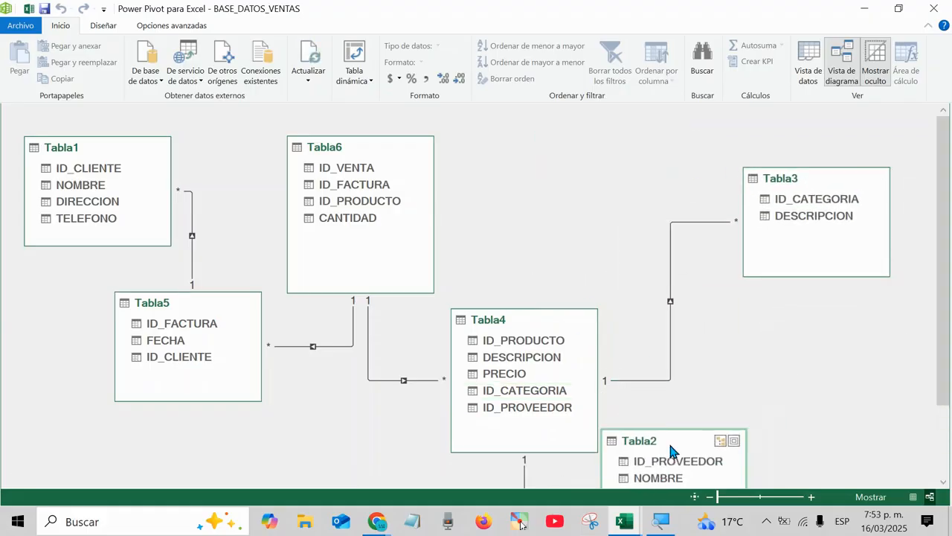
pyautogui.moveTo(545, 323); pyautogui.dragTo(624, 158)
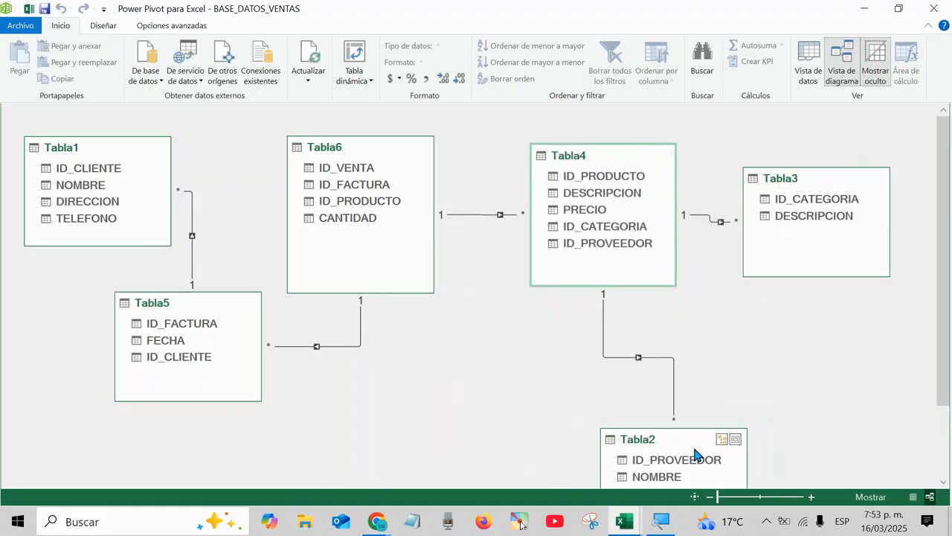
pyautogui.moveTo(688, 451); pyautogui.dragTo(484, 351)
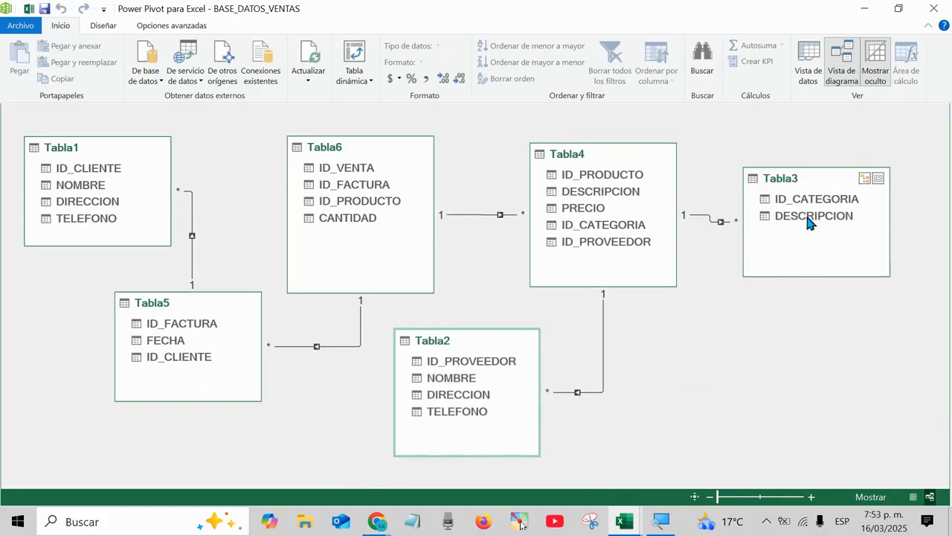
pyautogui.moveTo(814, 186); pyautogui.dragTo(792, 254)
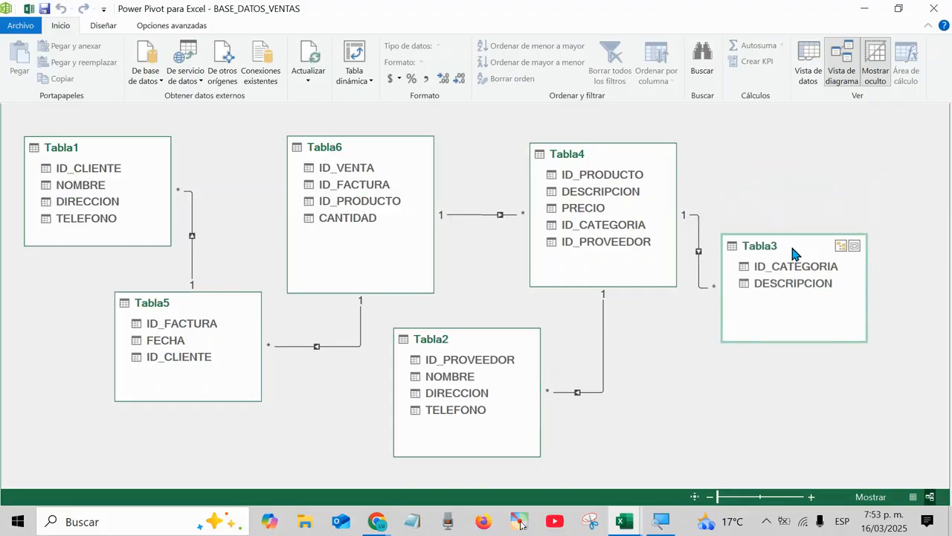
# Compare the relational schema picture on the Excel workbook's FACTURAs sheet with the relationships in the Power Pivot diagram.
pyautogui.moveTo(629, 523)
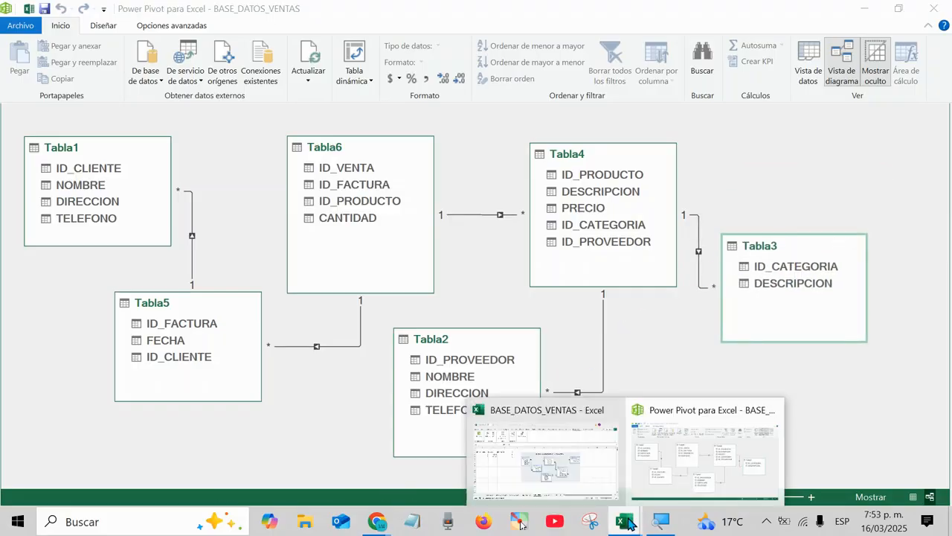
pyautogui.click(578, 469)
pyautogui.click(547, 251)
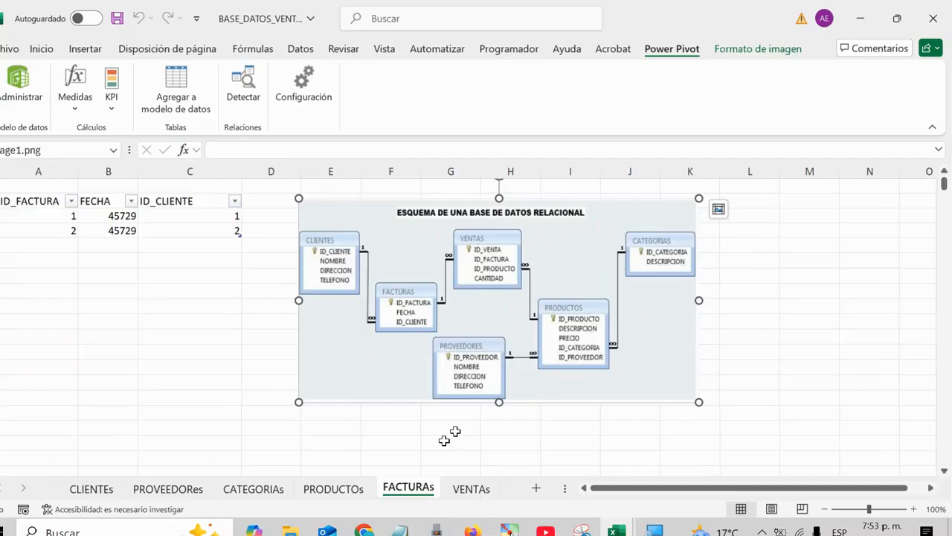
pyautogui.moveTo(625, 520)
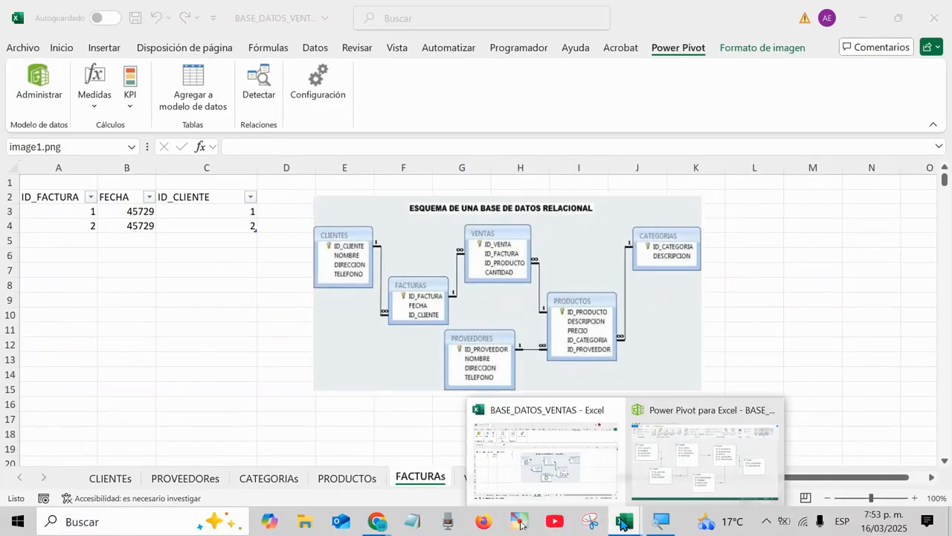
pyautogui.click(669, 462)
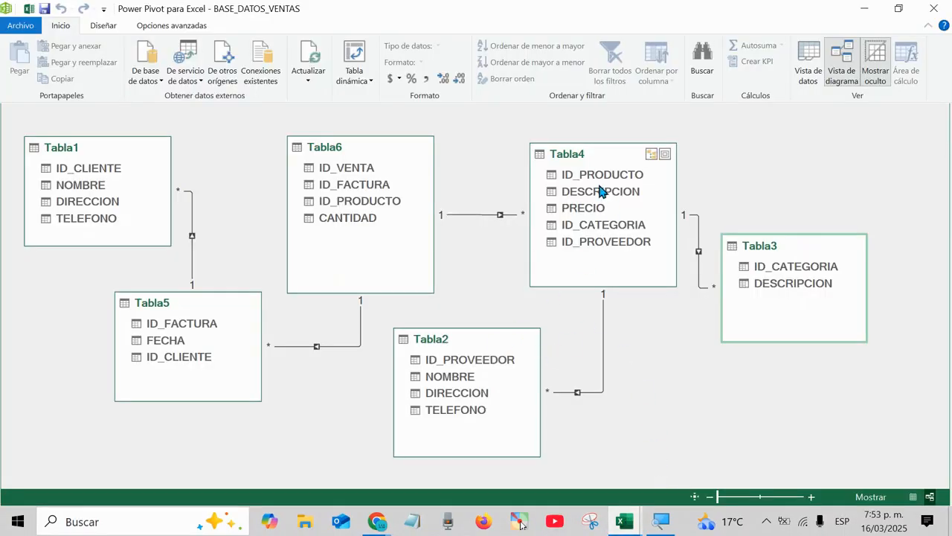
pyautogui.moveTo(453, 346)
pyautogui.mouseDown()
pyautogui.moveTo(456, 362)
pyautogui.moveTo(515, 357)
pyautogui.moveTo(443, 355)
pyautogui.moveTo(459, 362)
pyautogui.moveTo(457, 338)
pyautogui.mouseUp()
pyautogui.moveTo(744, 258); pyautogui.dragTo(741, 258)
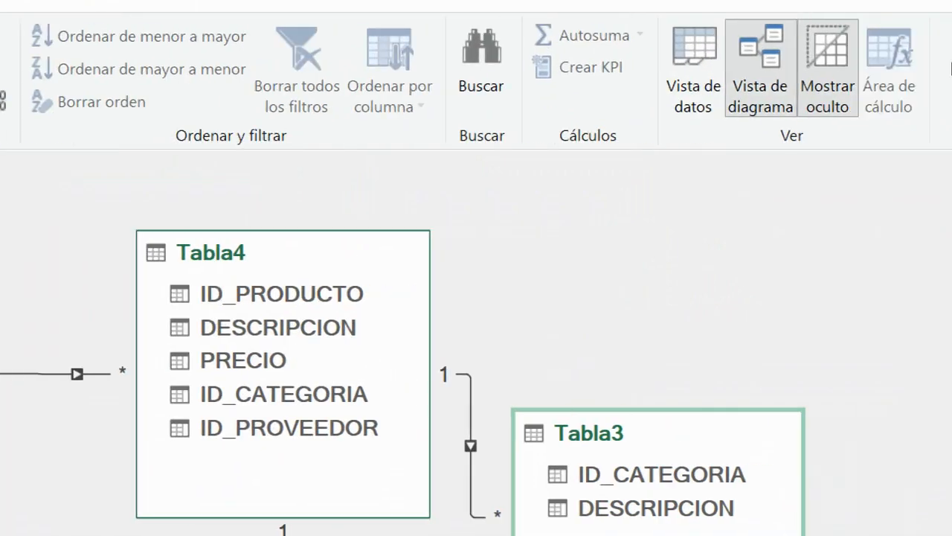
# Show the model in data view and review the records of each table from Tabla1 to Tabla6.
pyautogui.click(673, 65)
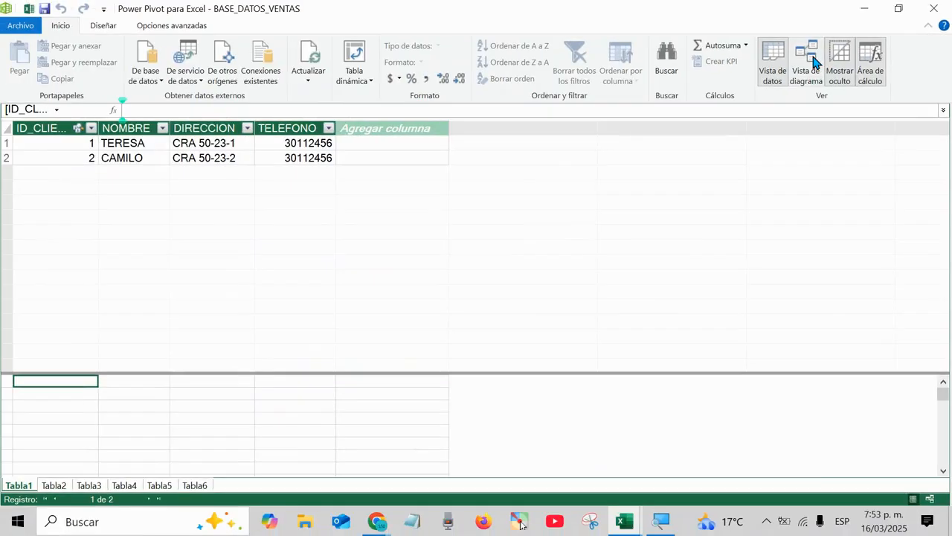
pyautogui.click(57, 486)
pyautogui.click(87, 486)
pyautogui.click(123, 485)
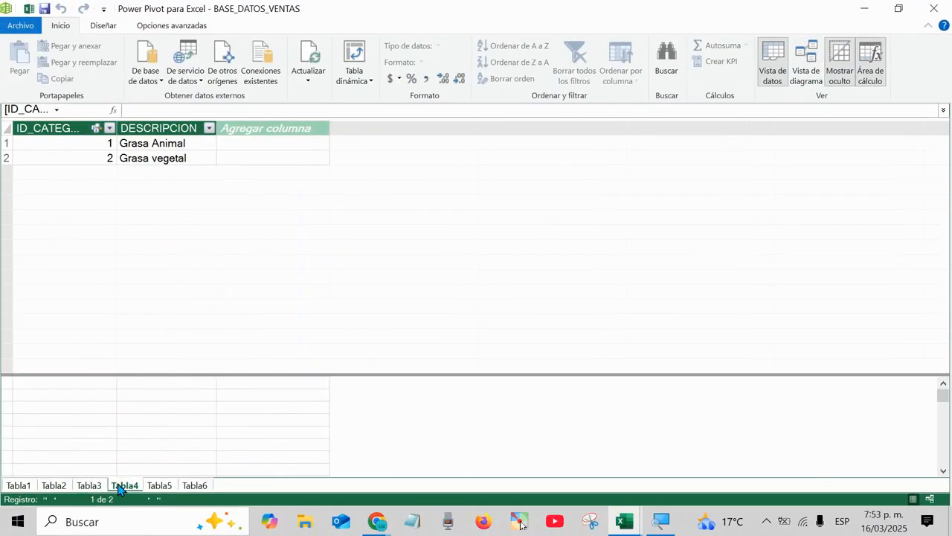
pyautogui.click(151, 485)
pyautogui.click(194, 486)
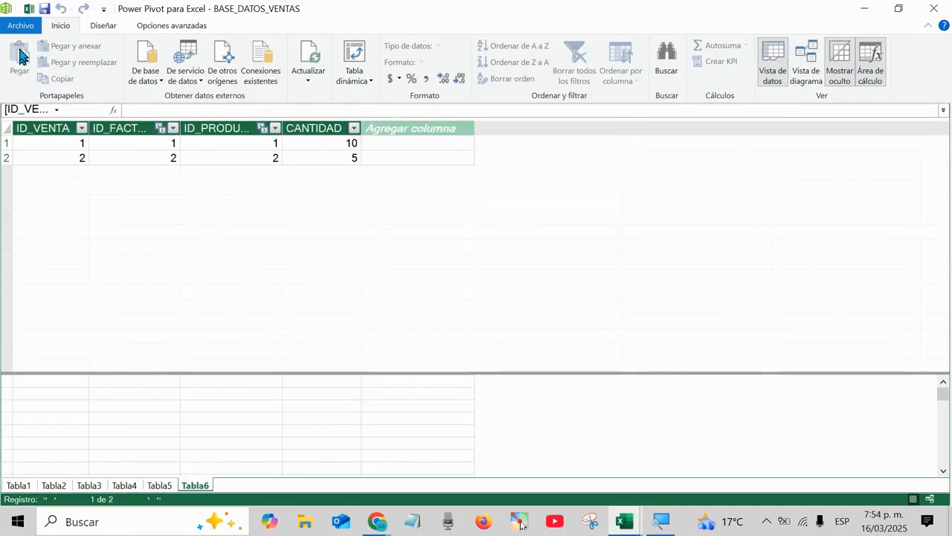
# Check the Excel workbook, return to Power Pivot, and view the model as a diagram before going back to data view.
pyautogui.click(26, 9)
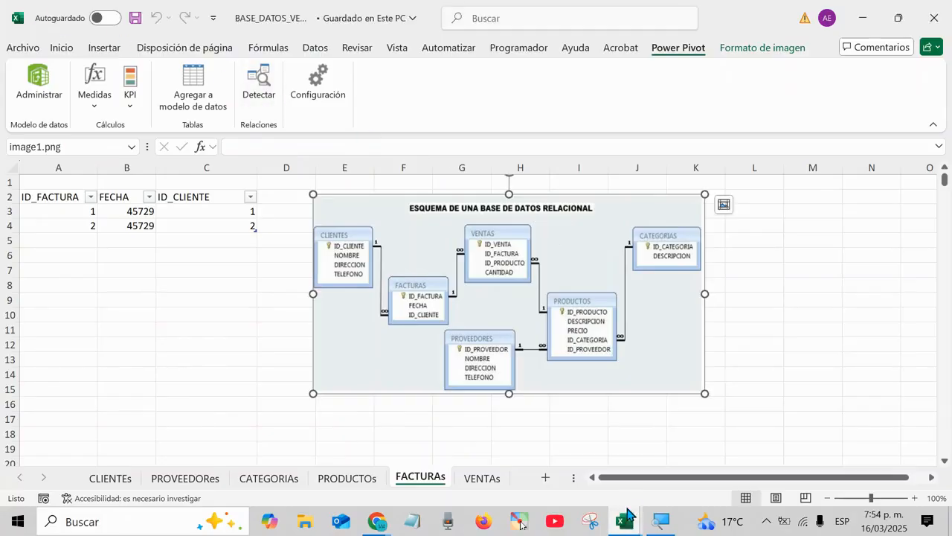
pyautogui.moveTo(627, 514)
pyautogui.click(666, 467)
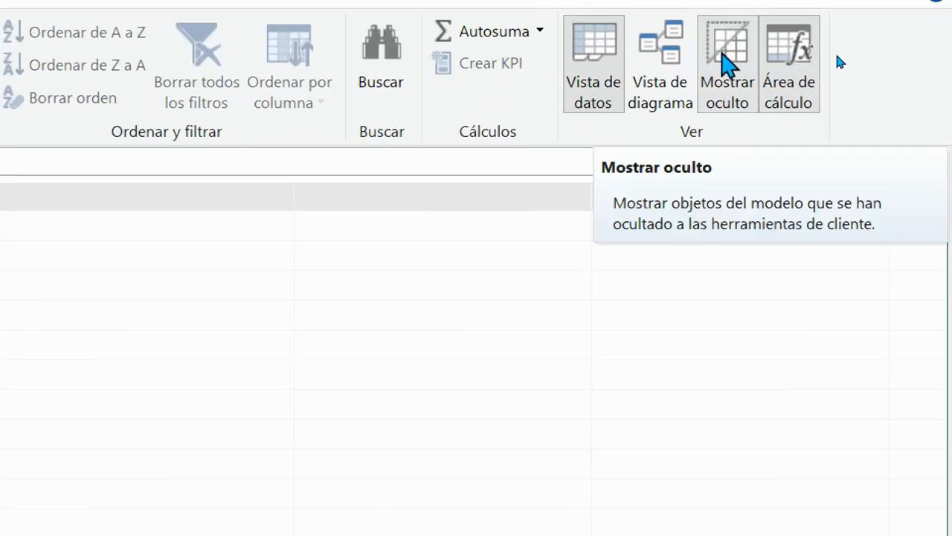
pyautogui.click(636, 59)
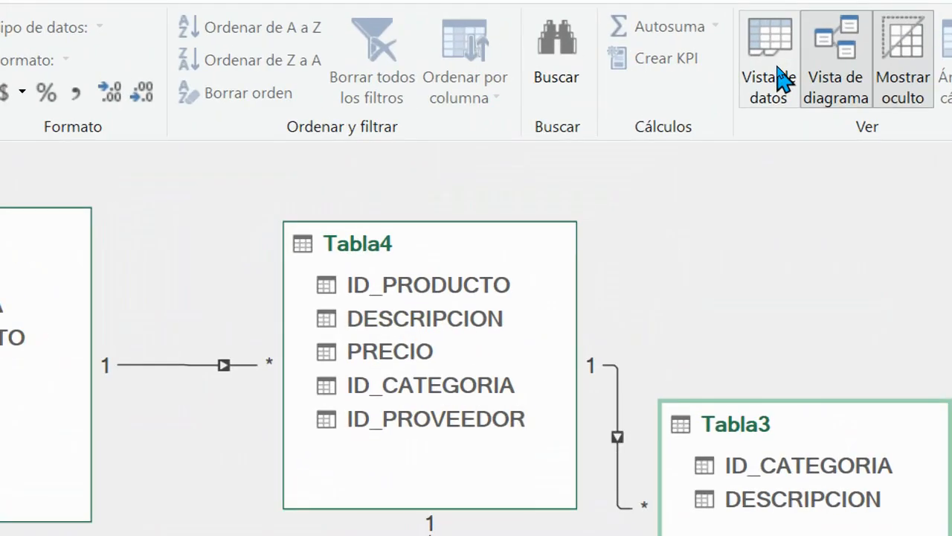
pyautogui.click(779, 77)
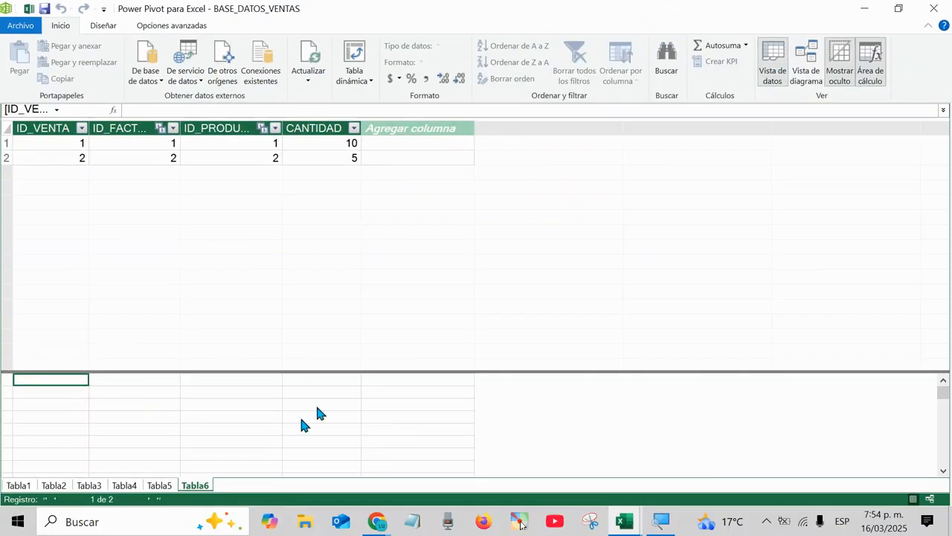
# Review the records of Tabla2 through Tabla6 again in data view, finishing on Tabla1.
pyautogui.click(53, 485)
pyautogui.click(81, 485)
pyautogui.click(122, 485)
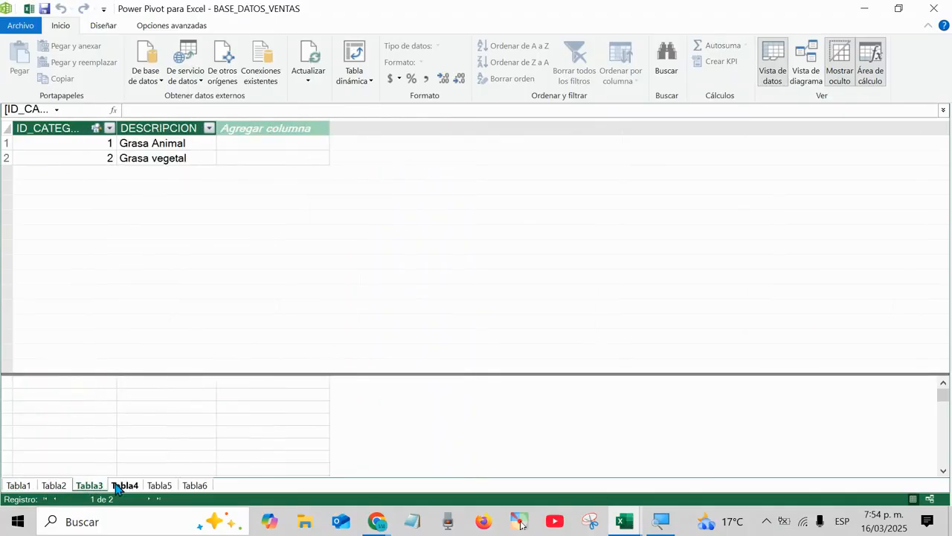
pyautogui.click(158, 484)
pyautogui.click(189, 485)
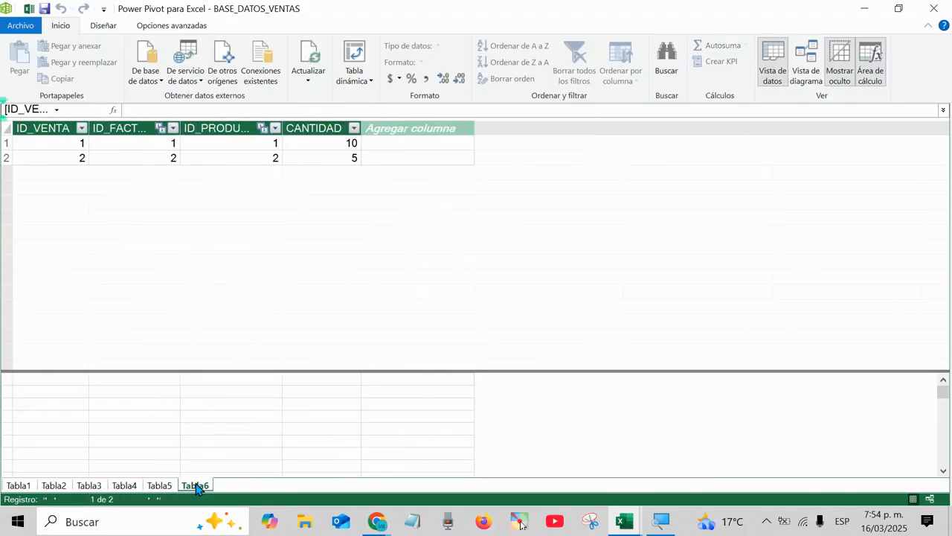
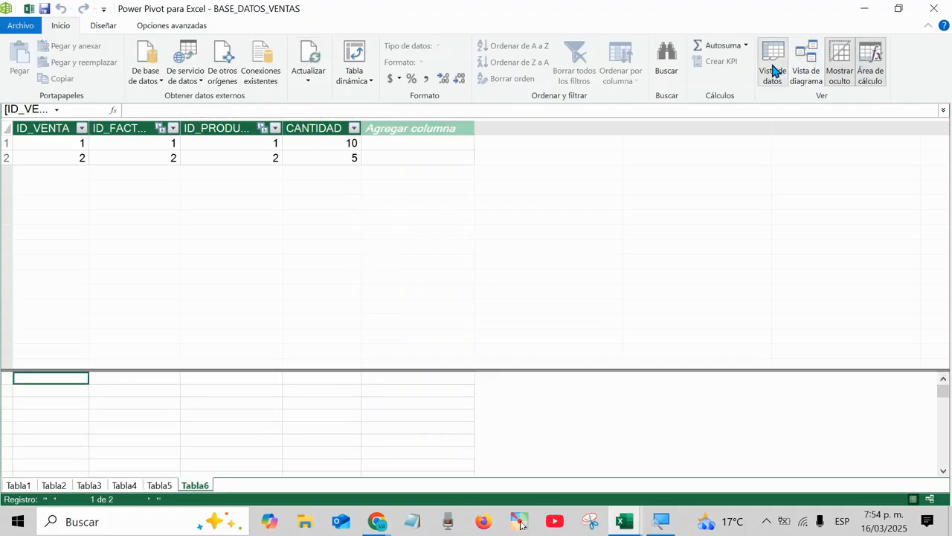
pyautogui.click(18, 485)
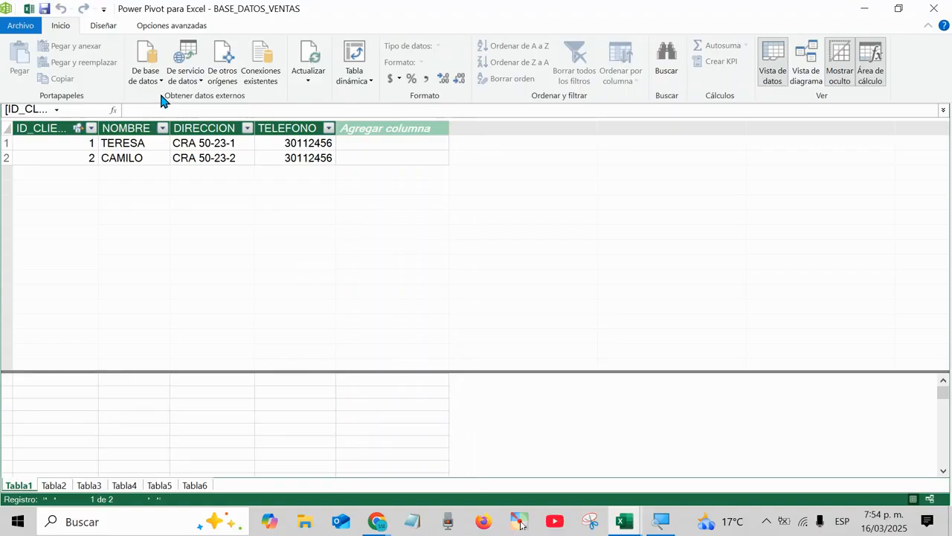
# Close the Power Pivot window and return to the BASE_DATOS_VENTAS workbook.
pyautogui.click(6, 9)
pyautogui.press('Escape')
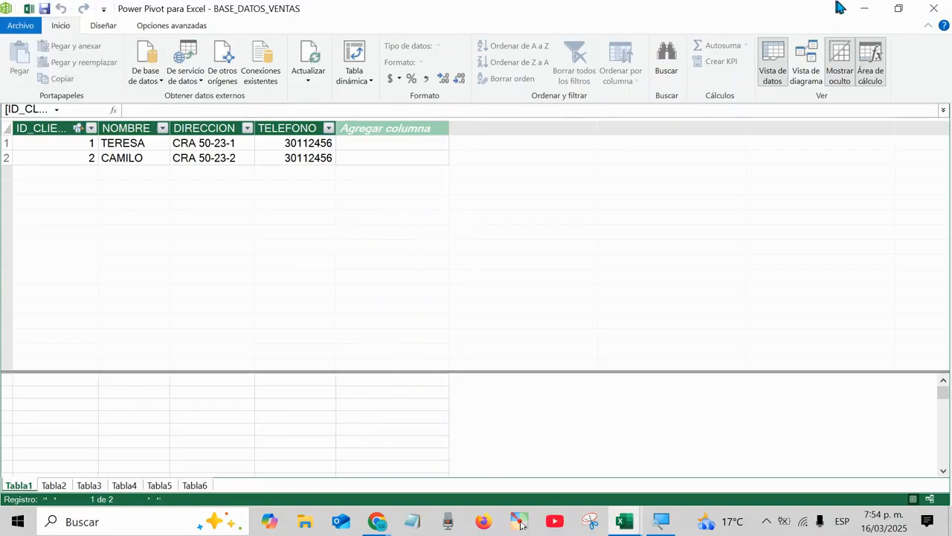
pyautogui.click(935, 9)
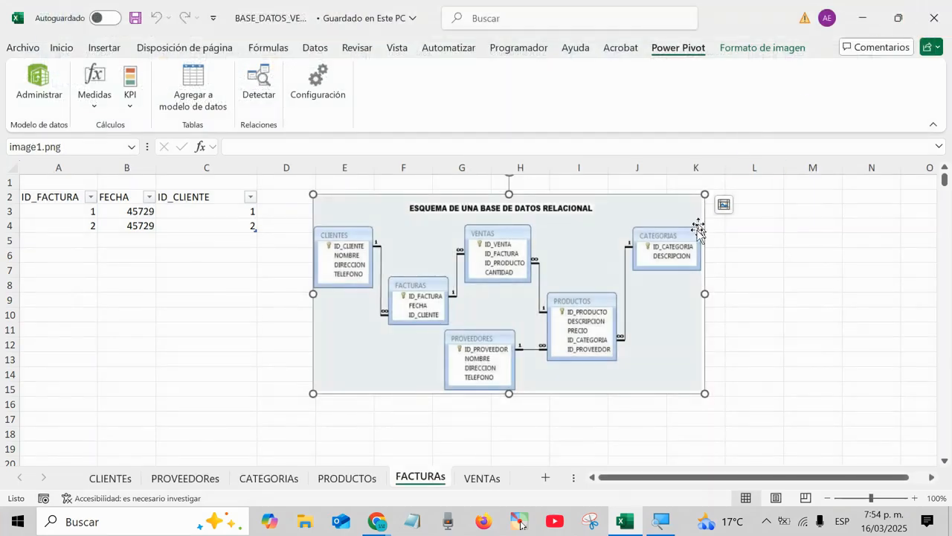
pyautogui.click(627, 524)
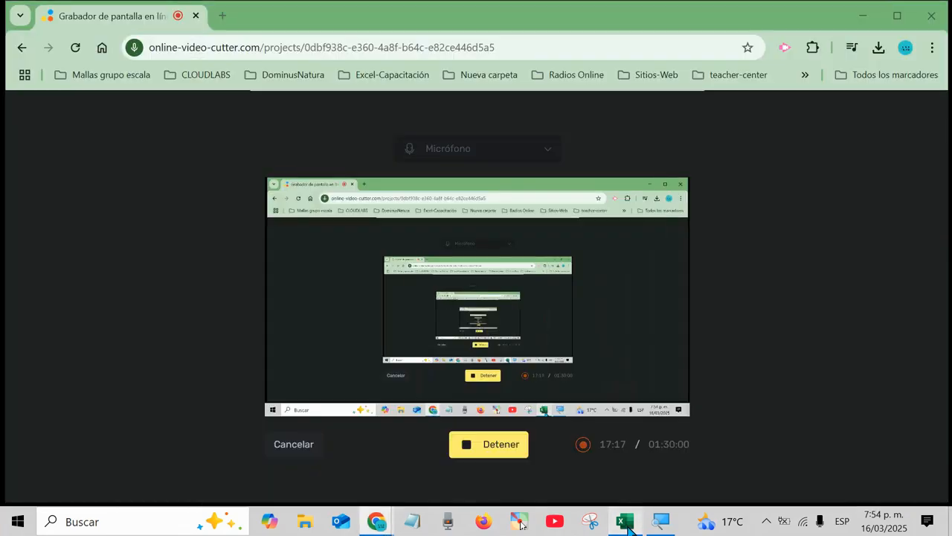
pyautogui.click(627, 524)
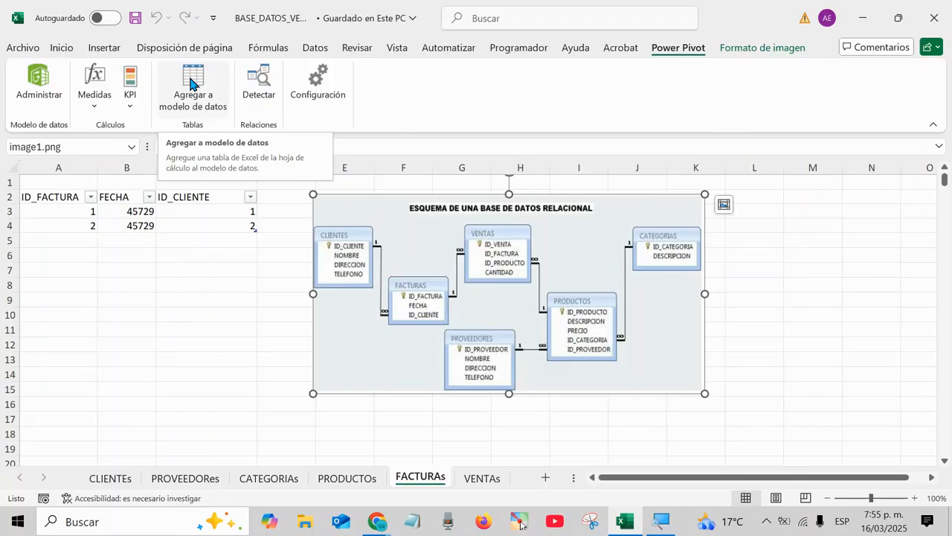
pyautogui.scroll(1, 194, 108)
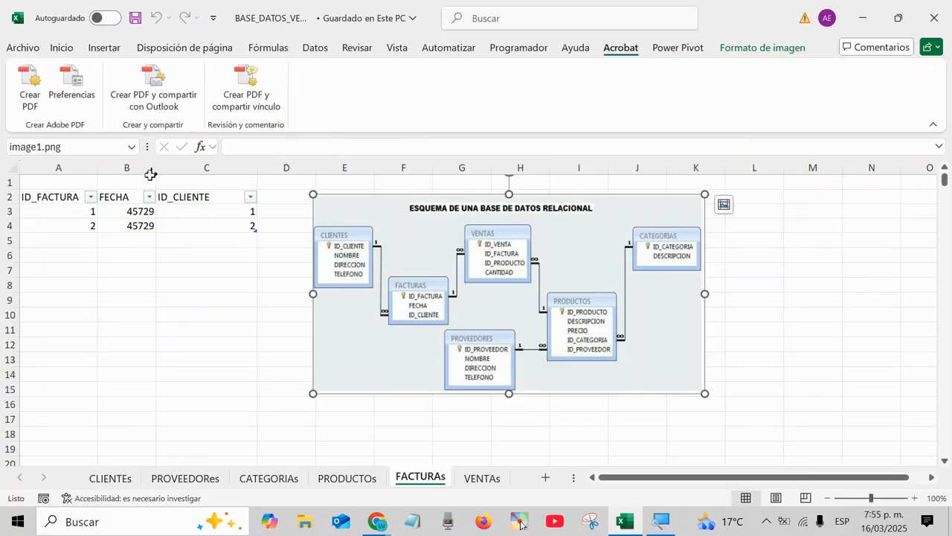
# Review the tables on the CLIENTEs, PROVEEDORes, CATEGORIAs, PRODUCTOs, FACTURAs and VENTAs sheets.
pyautogui.click(110, 478)
pyautogui.click(182, 478)
pyautogui.click(268, 479)
pyautogui.click(347, 478)
pyautogui.click(420, 478)
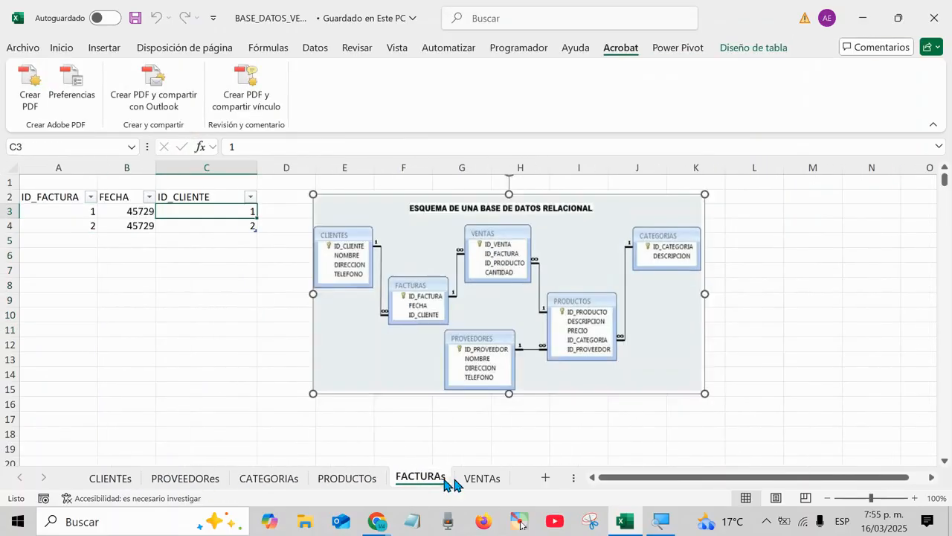
pyautogui.click(482, 478)
pyautogui.click(124, 284)
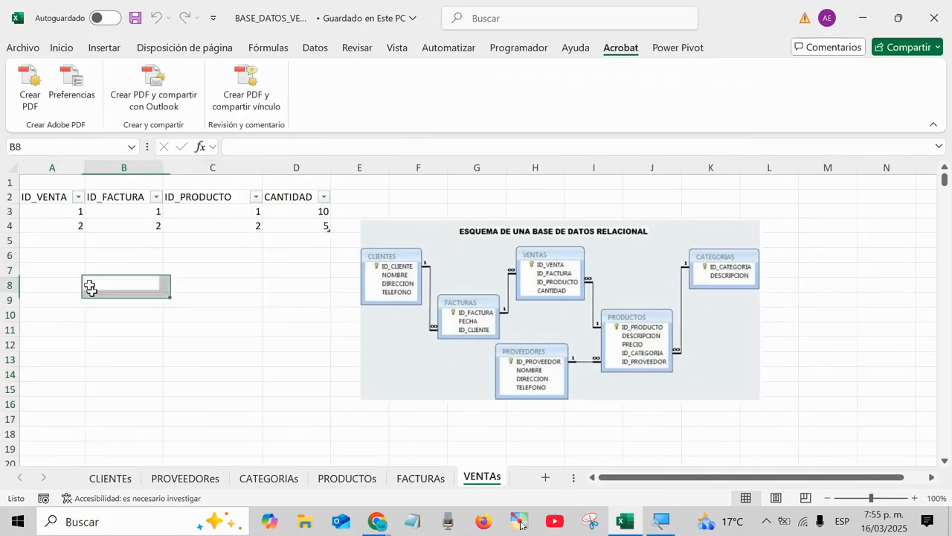
pyautogui.click(41, 188)
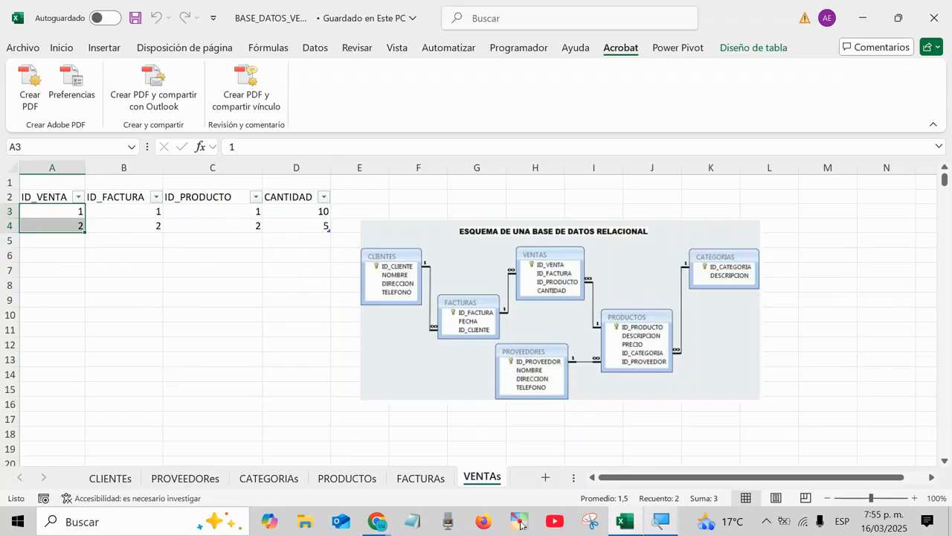
pyautogui.click(631, 527)
pyautogui.click(631, 527)
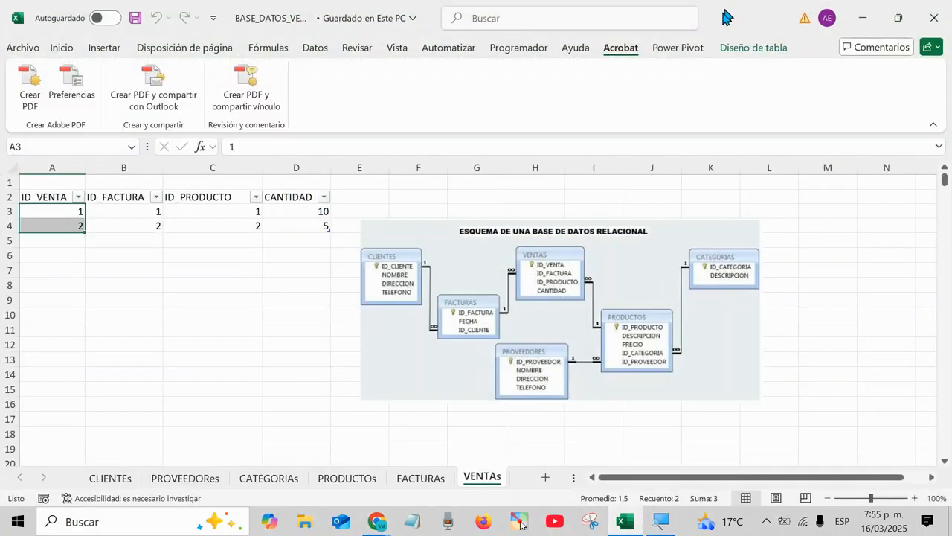
# Open the Power Pivot data model and review the records of Tabla2 through Tabla6.
pyautogui.click(680, 48)
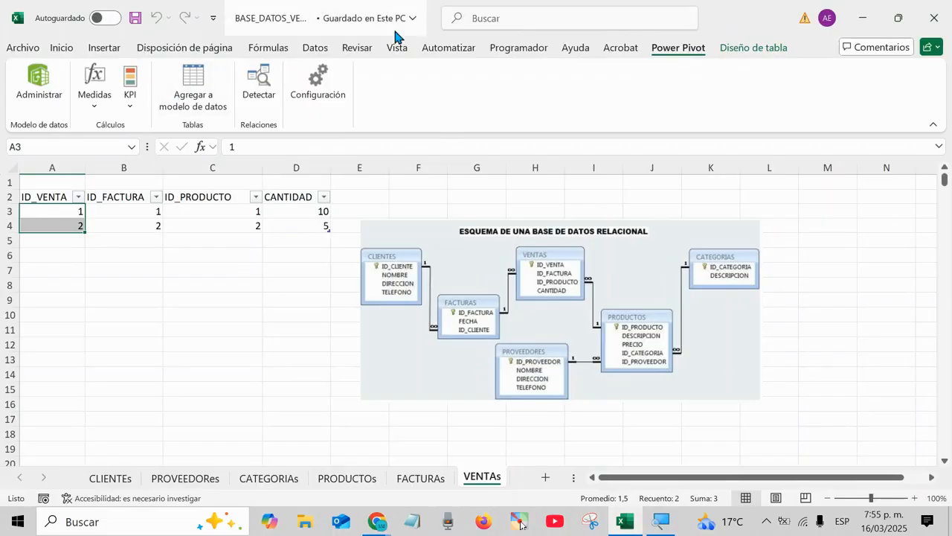
pyautogui.click(39, 80)
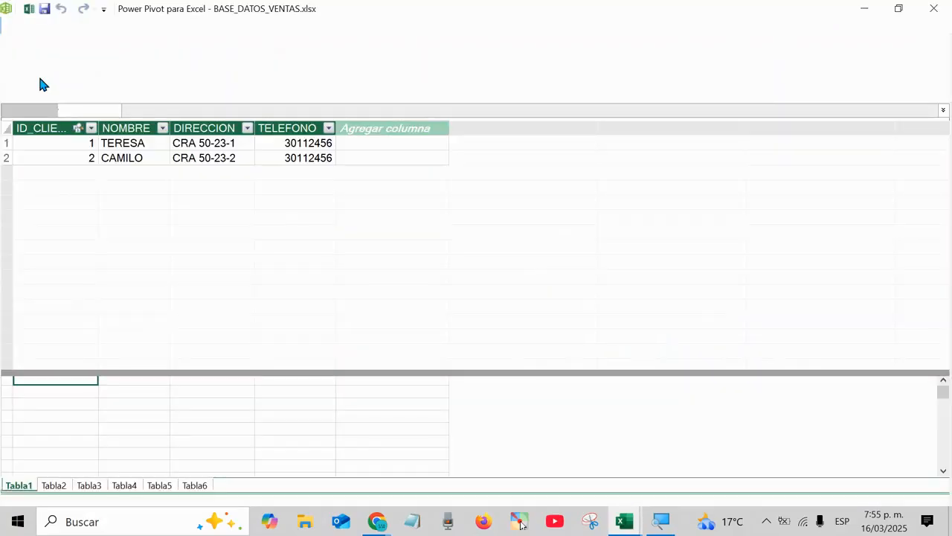
pyautogui.click(53, 485)
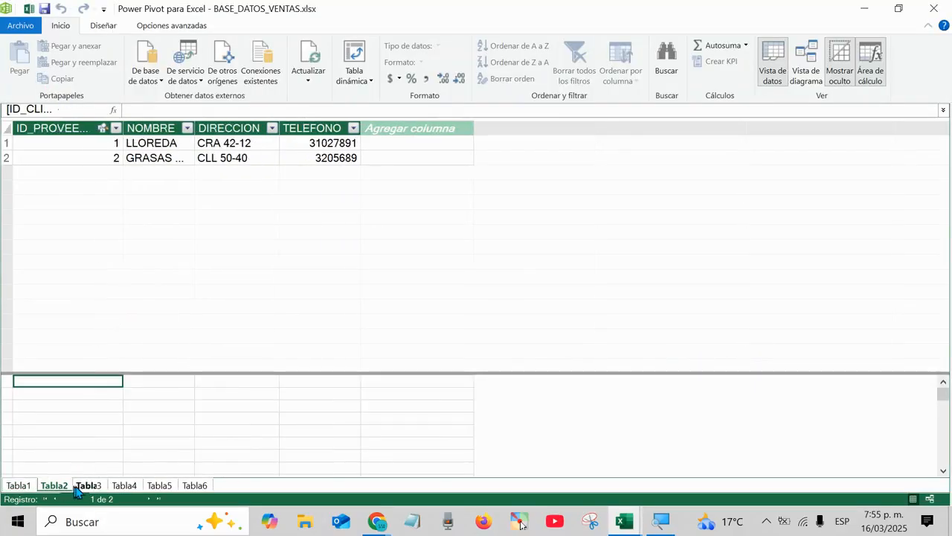
pyautogui.click(90, 485)
pyautogui.click(124, 485)
pyautogui.click(151, 486)
pyautogui.click(193, 486)
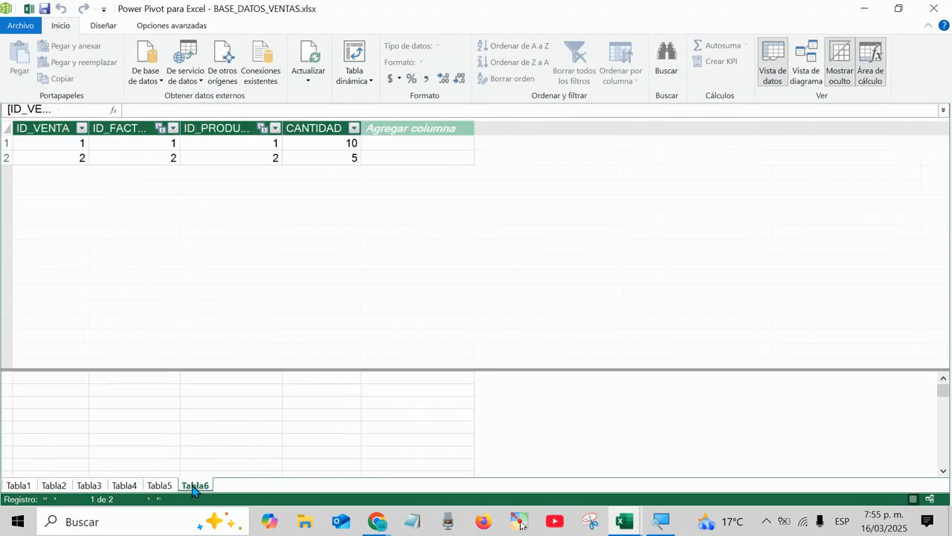
# Save the BASE_DATOS_VENTAS workbook from the Power Pivot window.
pyautogui.click(108, 27)
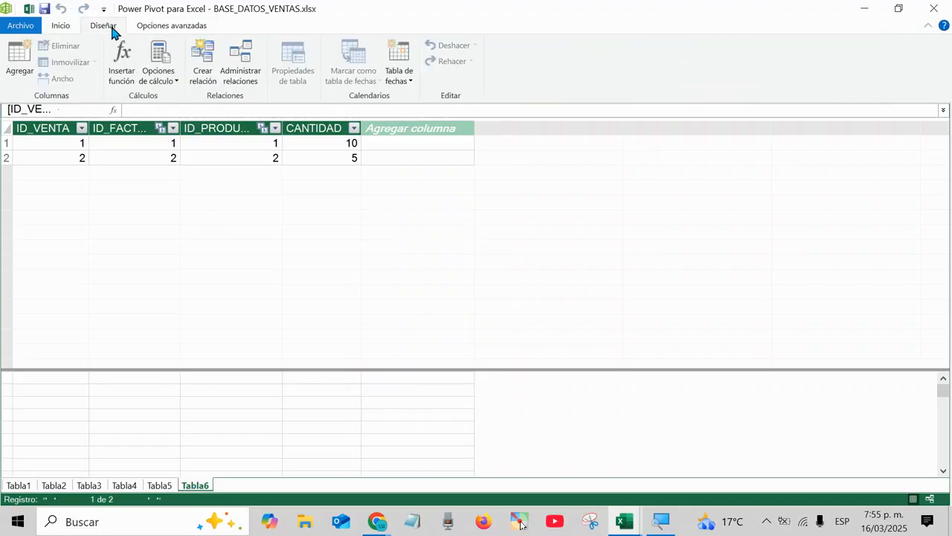
pyautogui.click(148, 28)
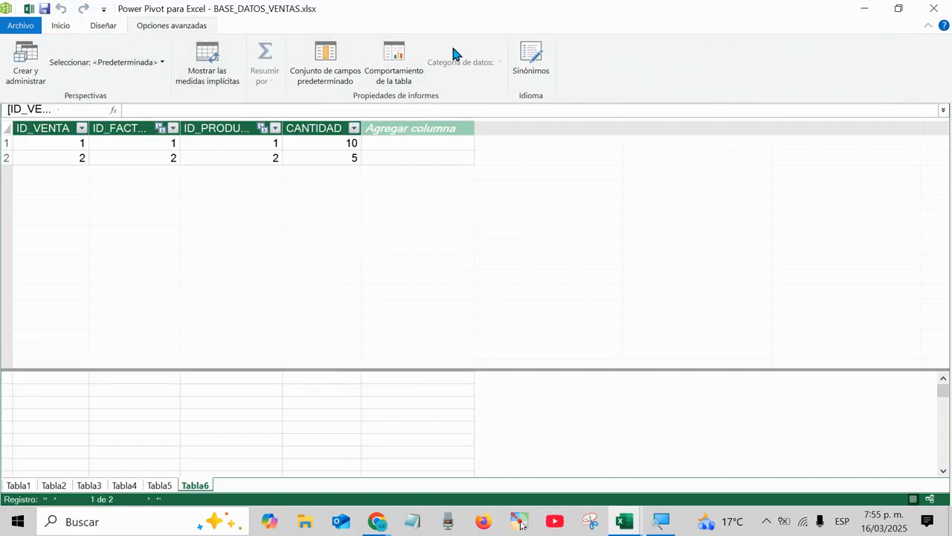
pyautogui.click(27, 28)
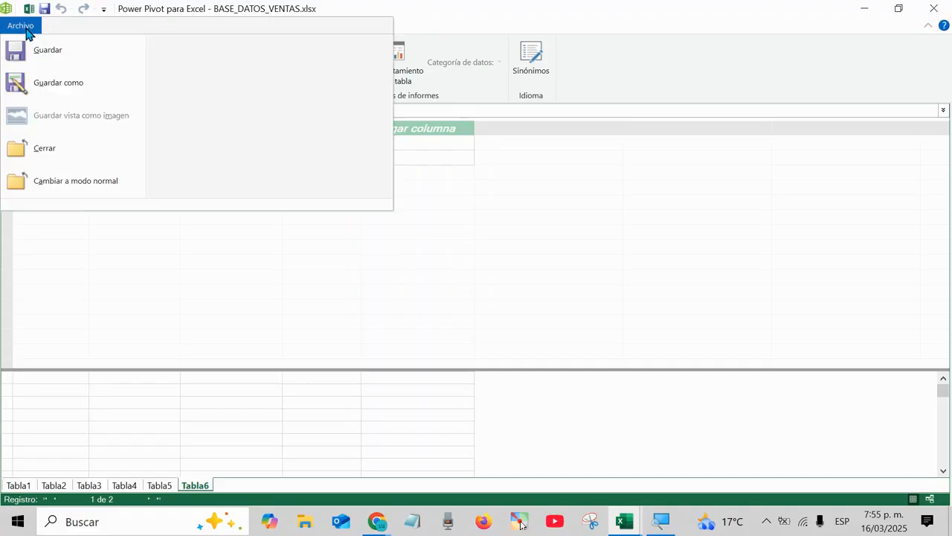
pyautogui.click(43, 48)
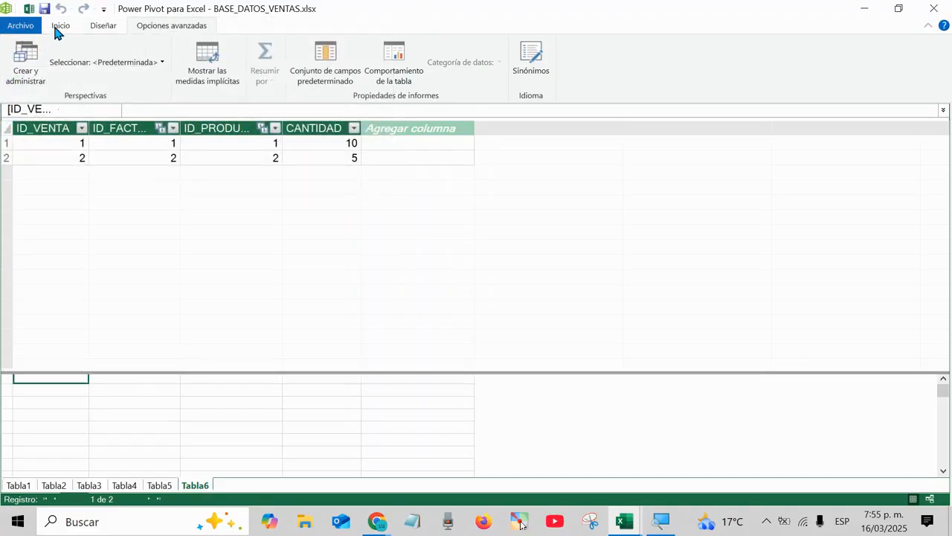
pyautogui.click(60, 27)
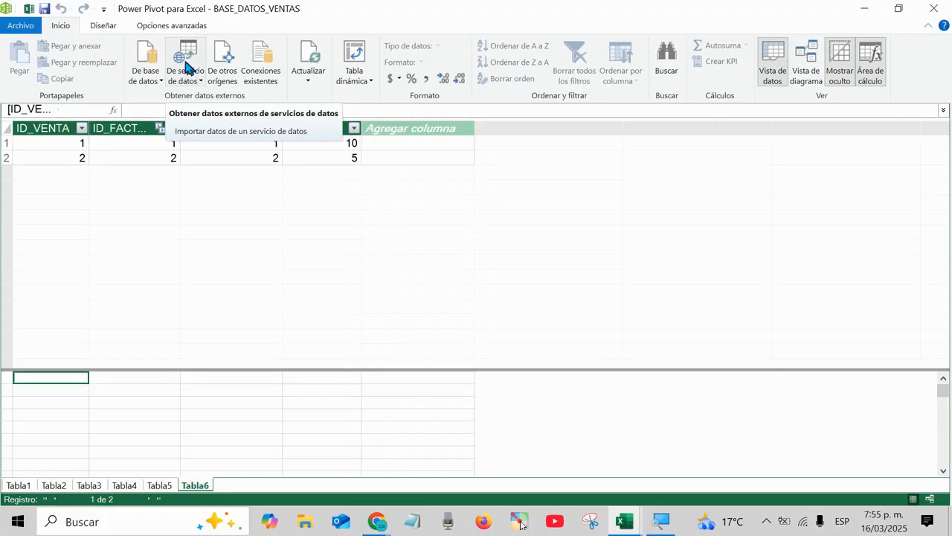
pyautogui.click(104, 28)
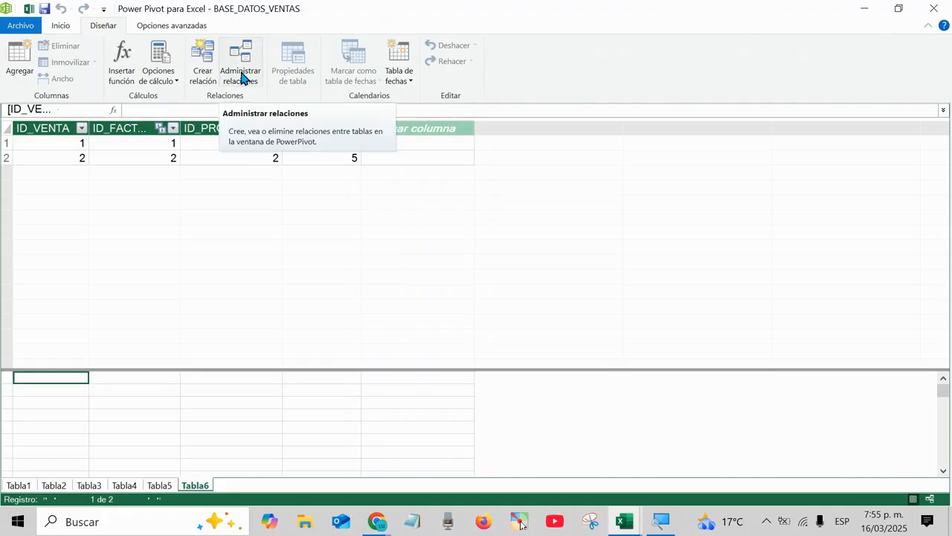
pyautogui.click(160, 27)
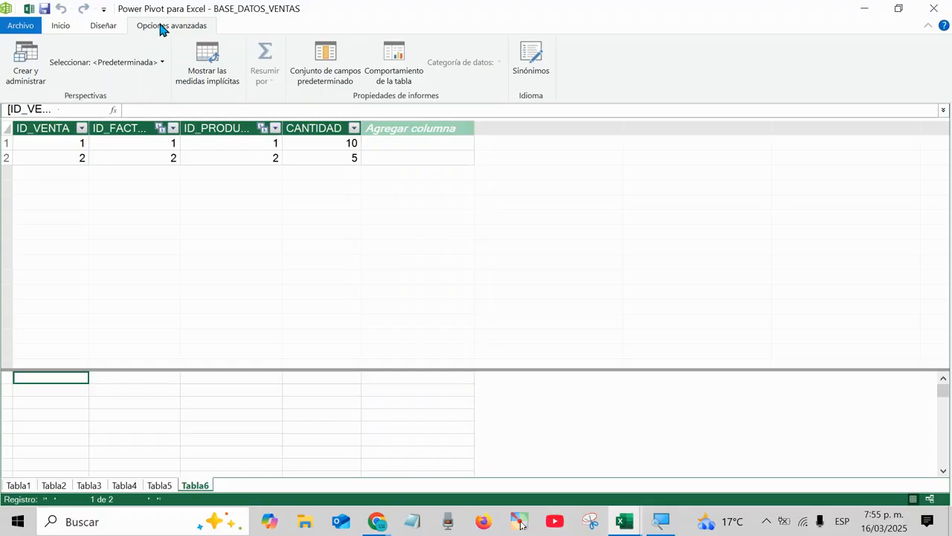
pyautogui.click(104, 27)
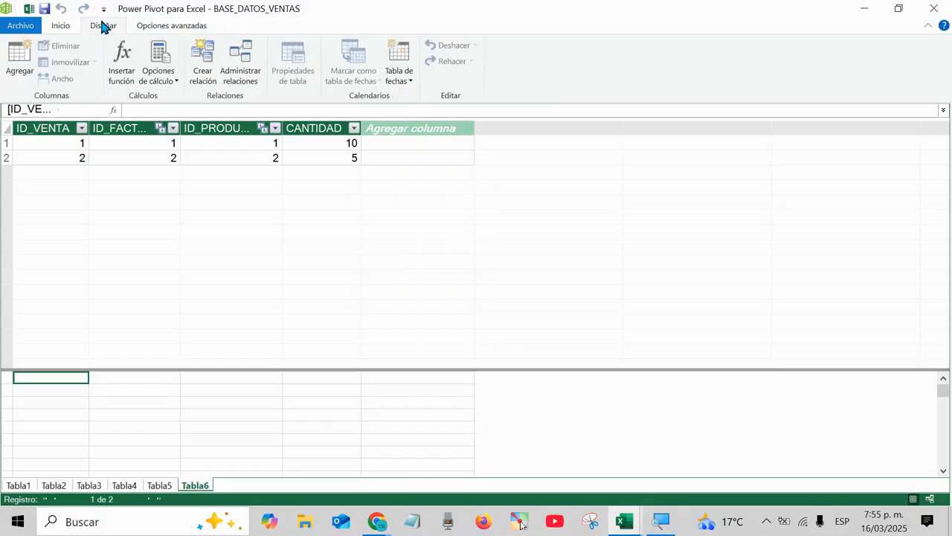
pyautogui.click(60, 26)
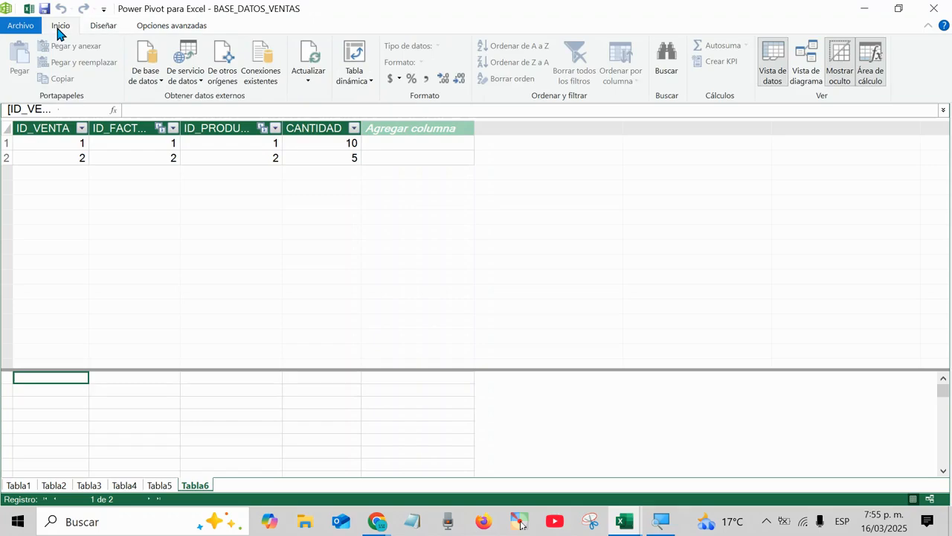
pyautogui.click(104, 27)
# Add a blank column after CANTIDAD in Tabla6 of the data model.
pyautogui.click(21, 64)
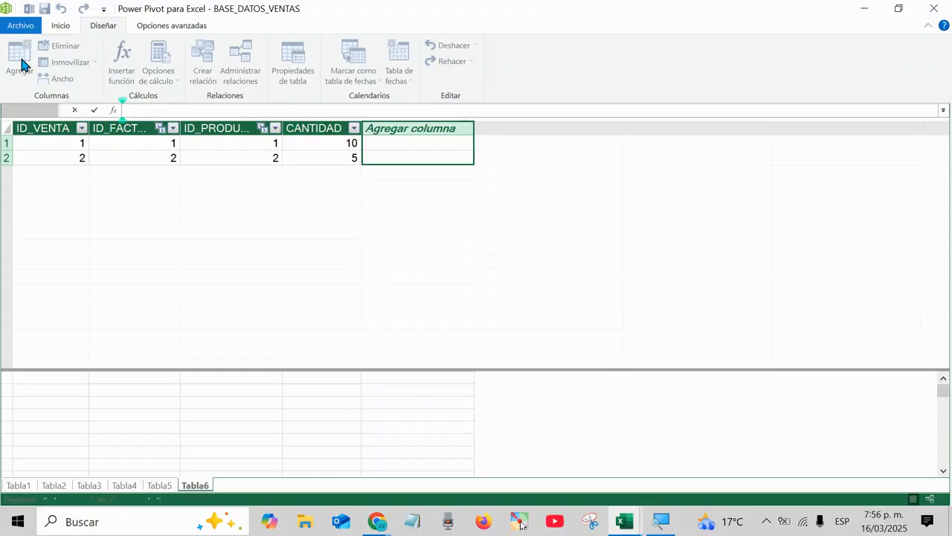
pyautogui.click(440, 145)
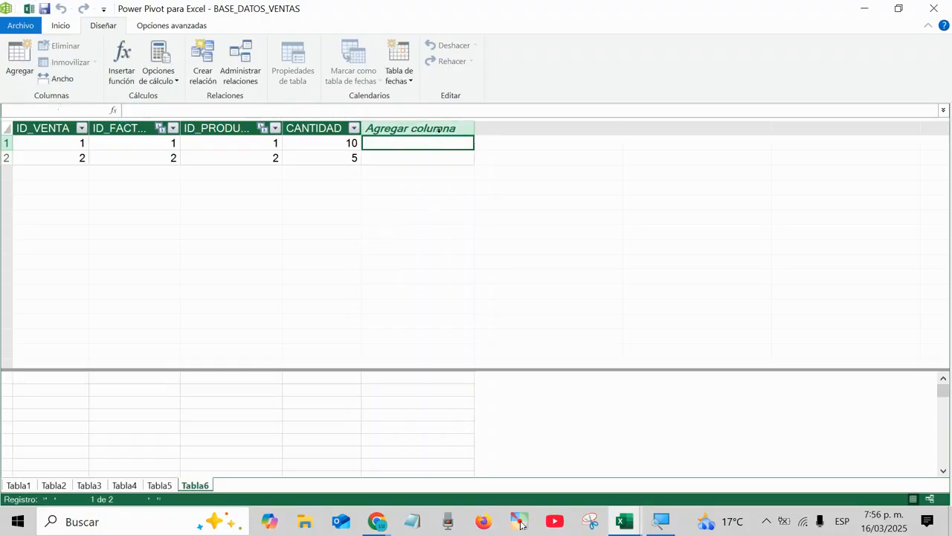
pyautogui.click(439, 129)
pyautogui.rightClick(440, 131)
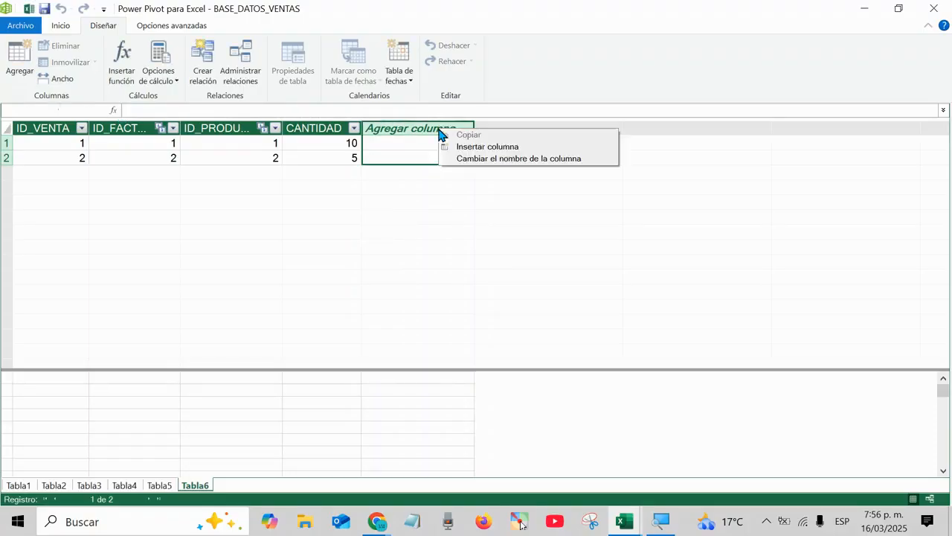
pyautogui.click(412, 166)
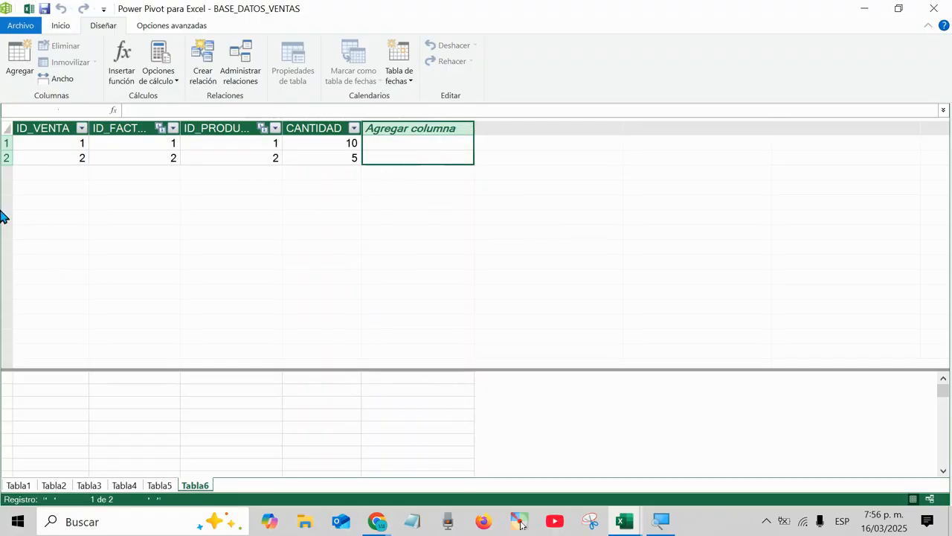
pyautogui.doubleClick(380, 130)
pyautogui.click(421, 181)
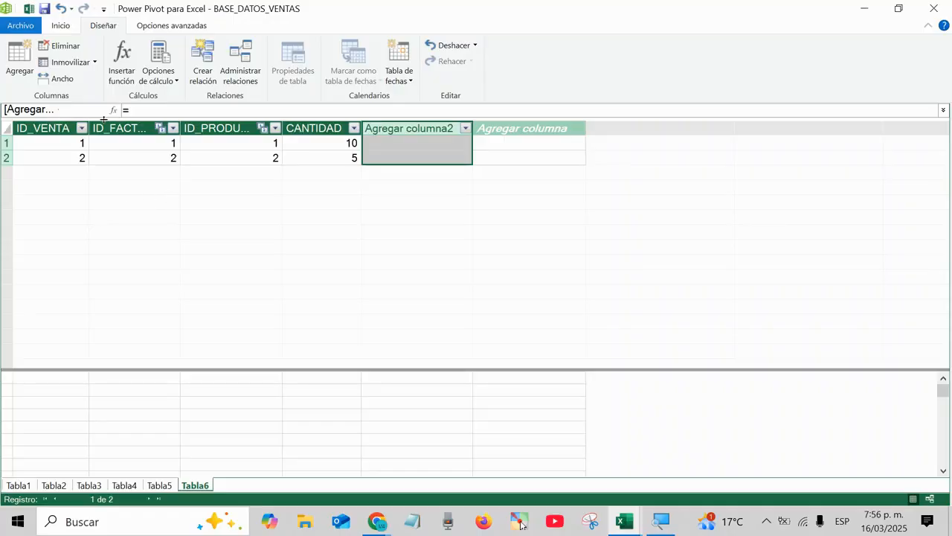
# Switch back to the Excel workbook and check the table name of the client table on the CLIENTEs sheet.
pyautogui.click(63, 29)
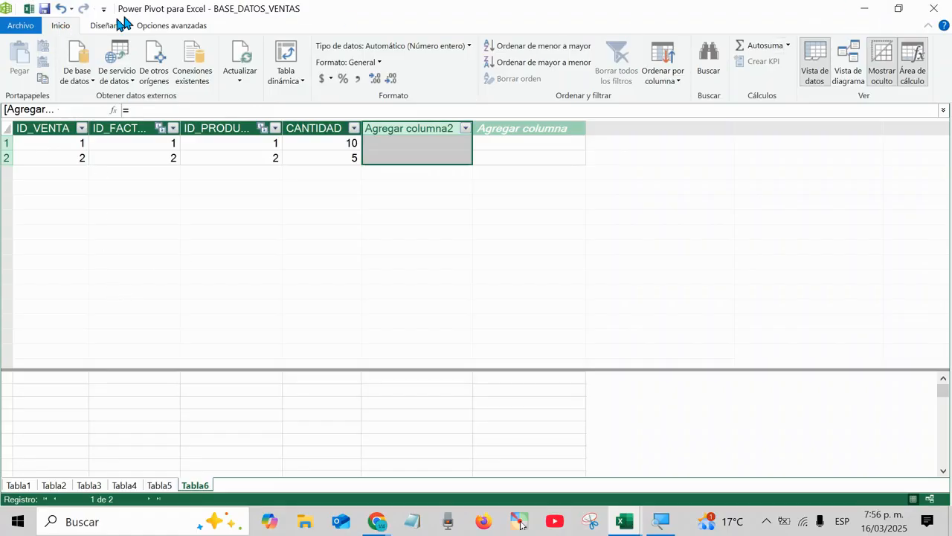
pyautogui.click(27, 12)
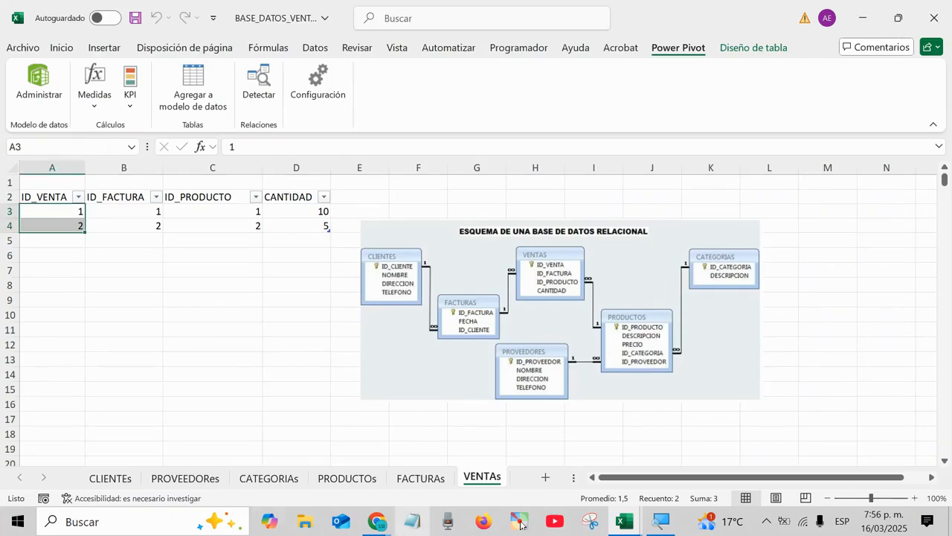
pyautogui.click(117, 479)
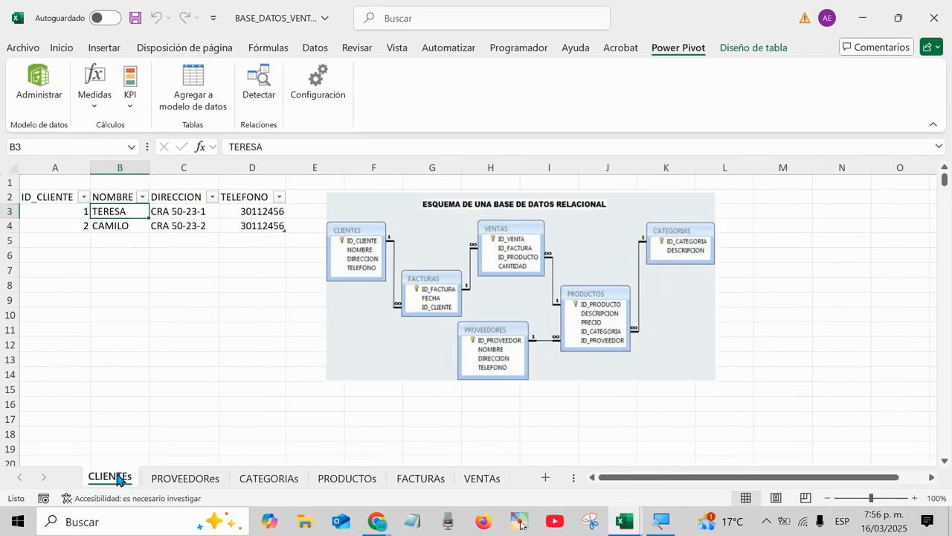
pyautogui.click(50, 197)
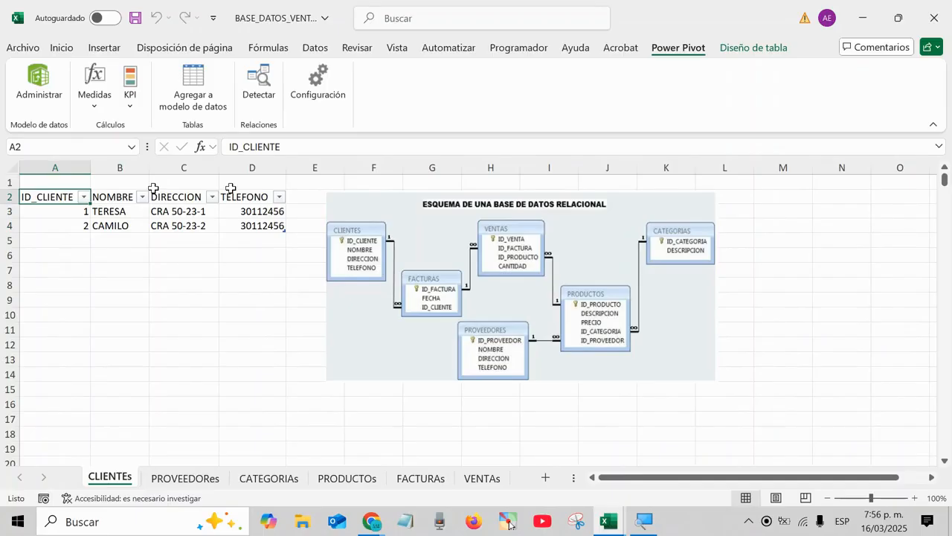
pyautogui.click(753, 47)
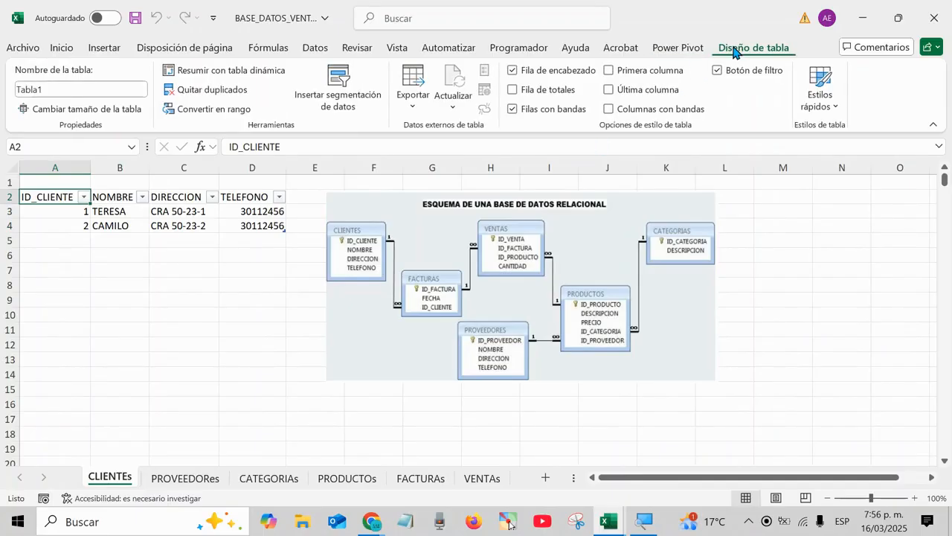
pyautogui.moveTo(40, 200); pyautogui.dragTo(244, 227)
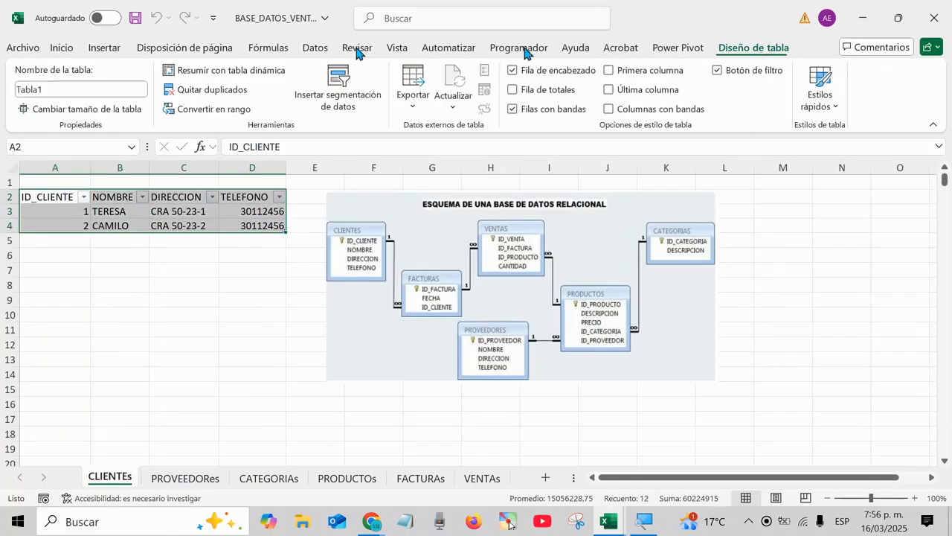
pyautogui.click(48, 88)
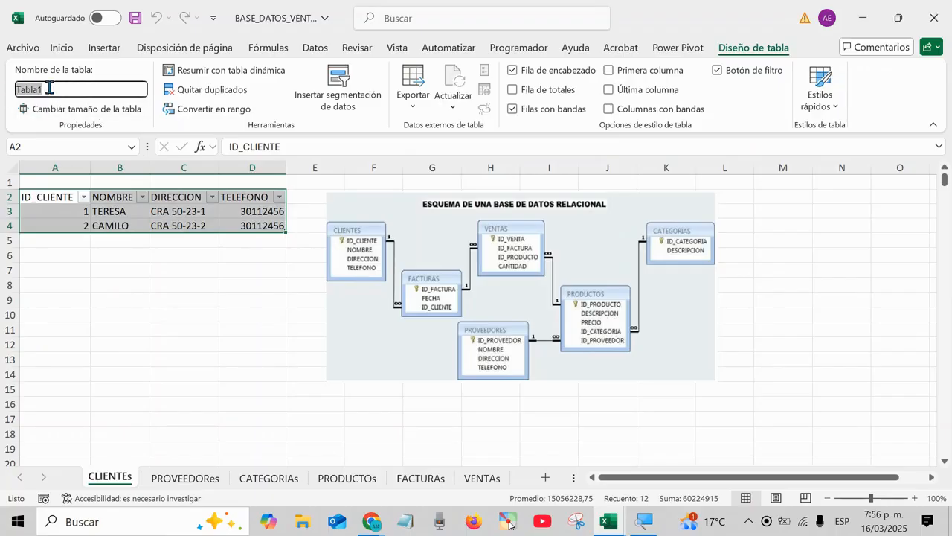
# Check the table names assigned to the tables on the PROVEEDORes, CATEGORIAs and PRODUCTOs sheets.
pyautogui.click(181, 479)
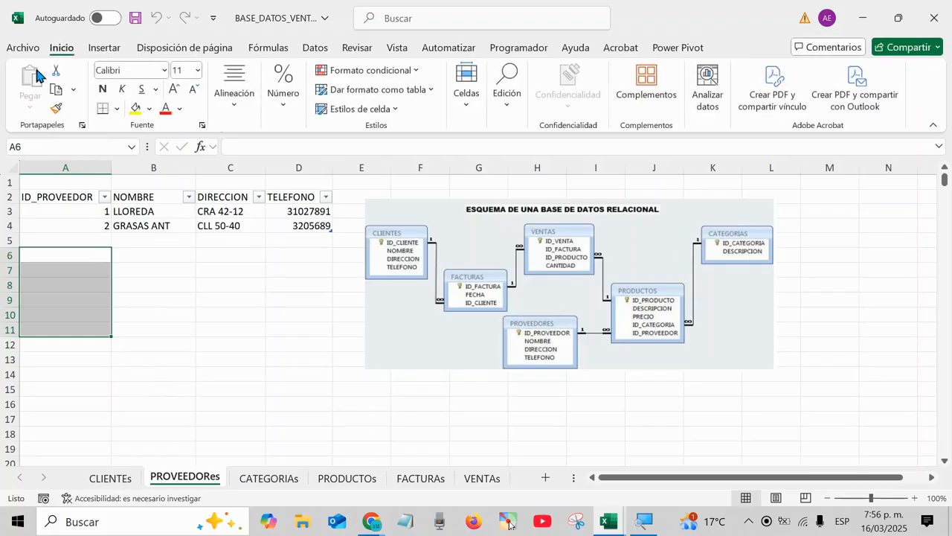
pyautogui.click(71, 202)
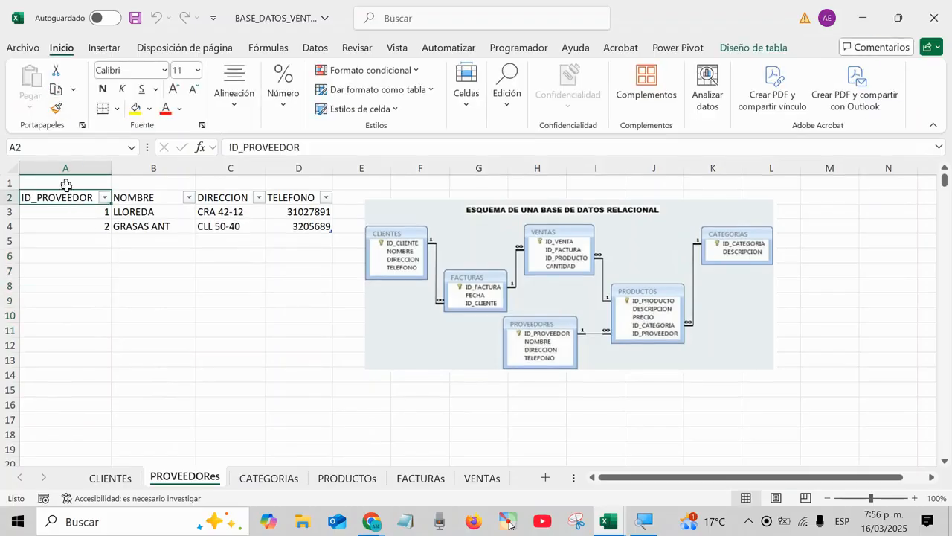
pyautogui.click(766, 49)
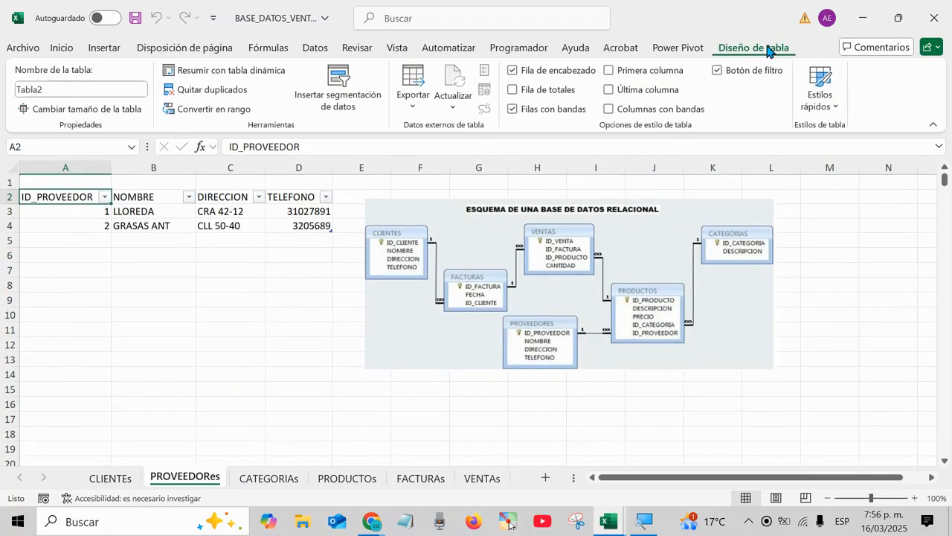
pyautogui.click(256, 478)
pyautogui.click(49, 198)
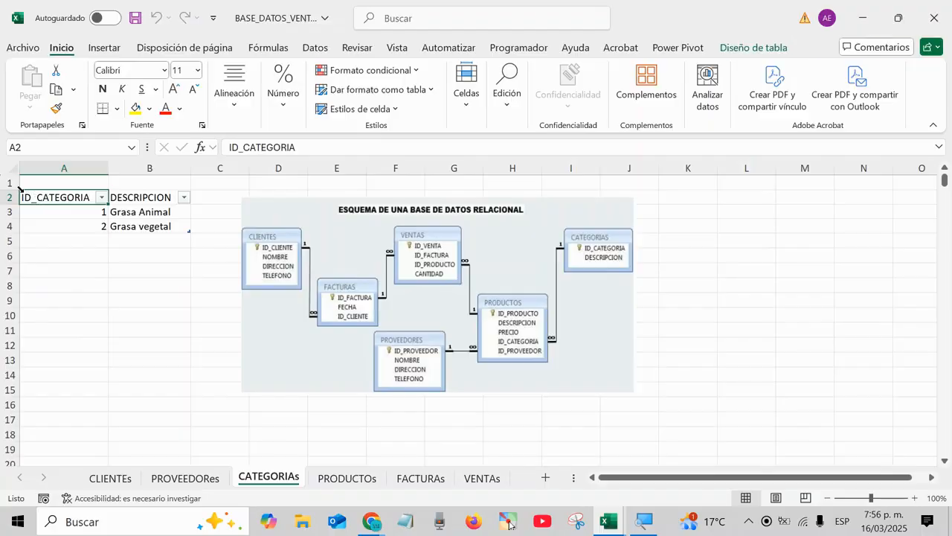
pyautogui.click(740, 48)
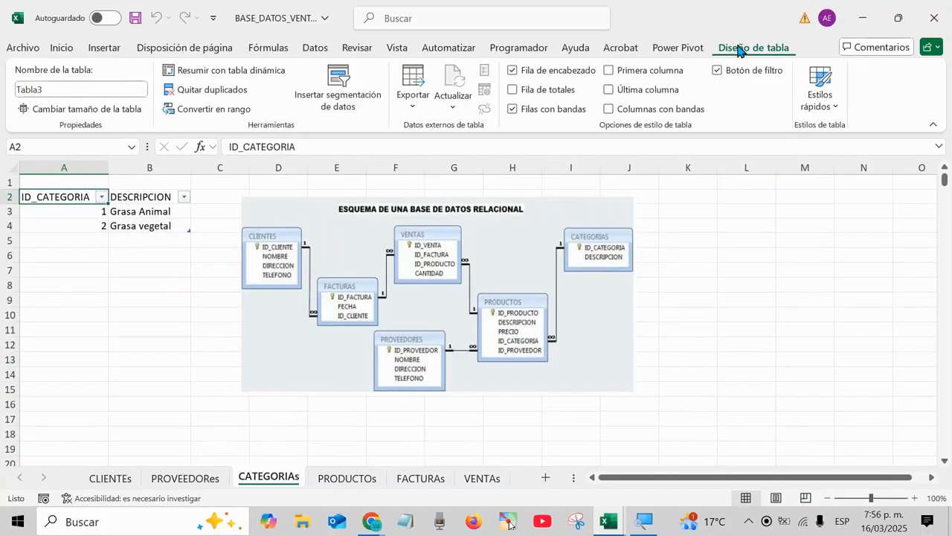
pyautogui.click(324, 478)
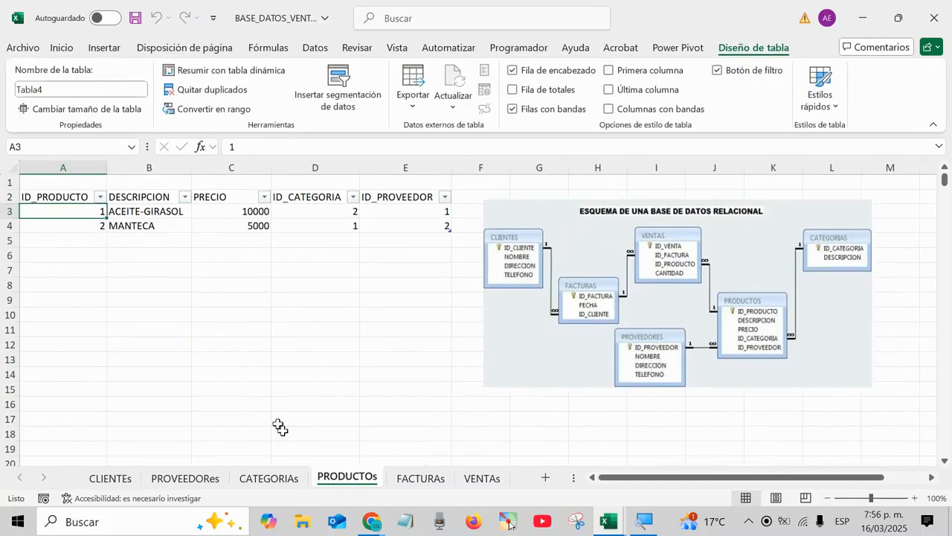
# Check the table names assigned to the tables on the PRODUCTOs, FACTURAs and VENTAs sheets.
pyautogui.click(84, 198)
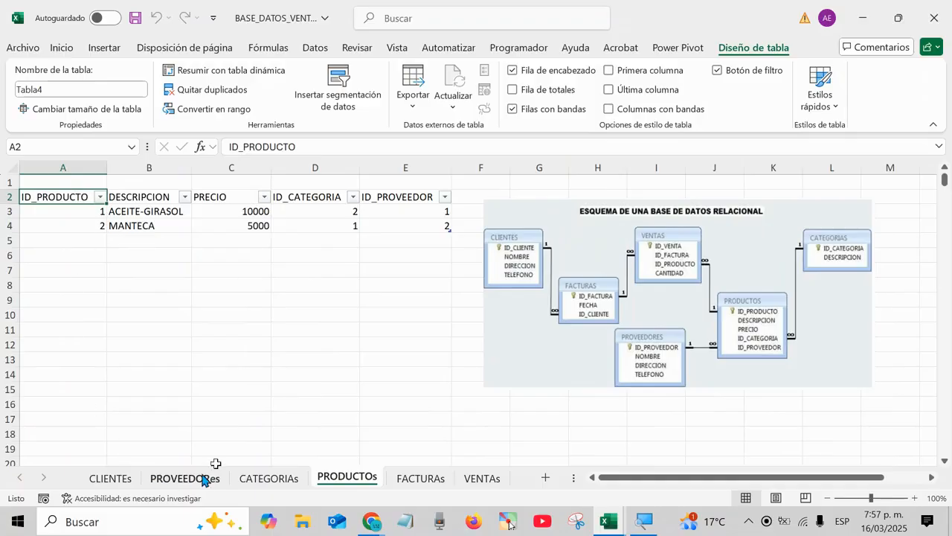
pyautogui.click(415, 477)
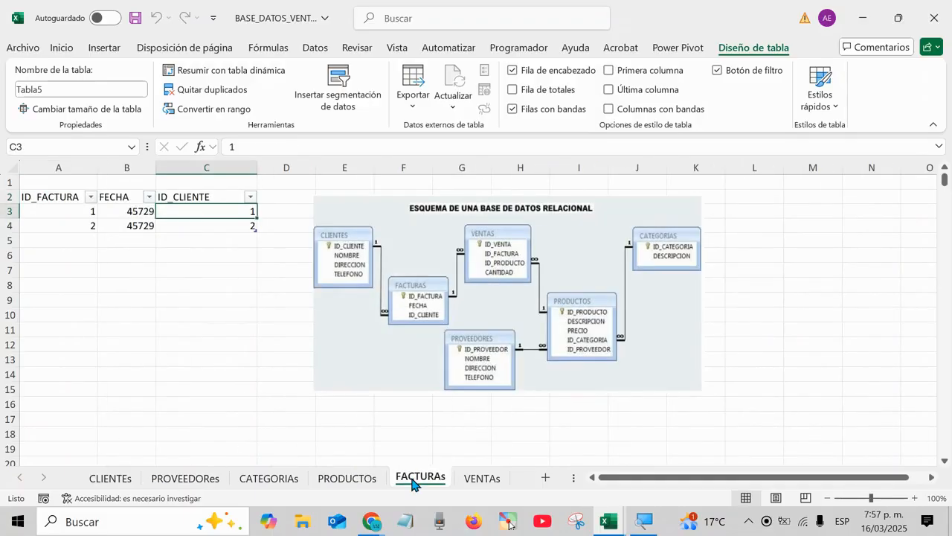
pyautogui.click(61, 197)
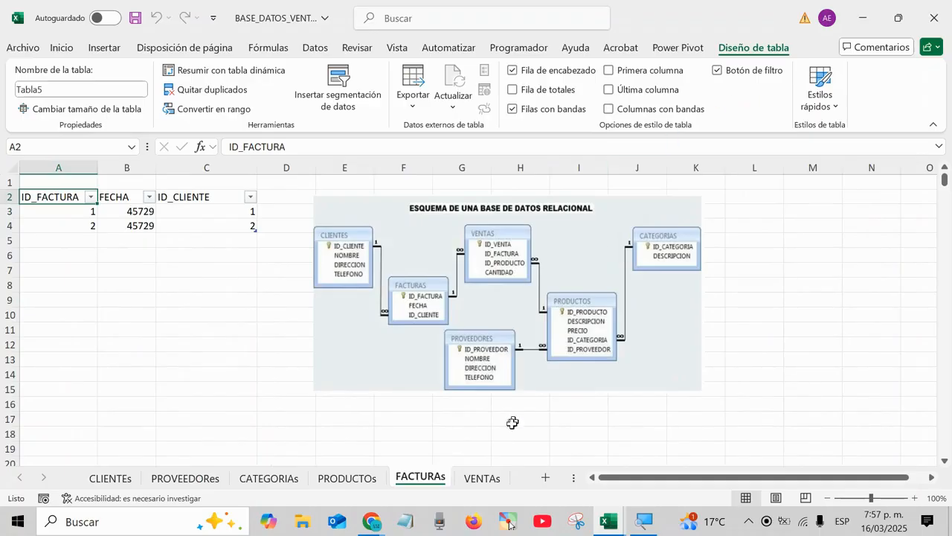
pyautogui.click(481, 478)
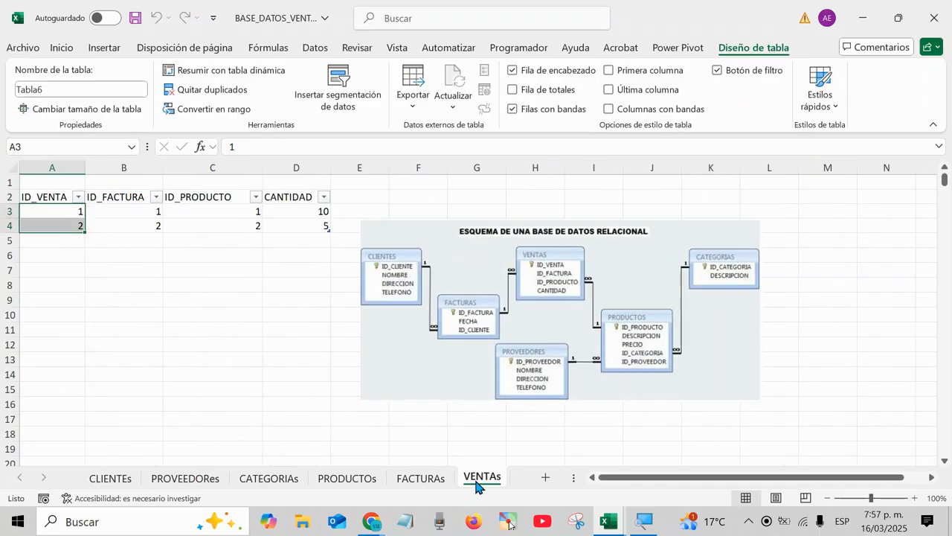
pyautogui.click(64, 197)
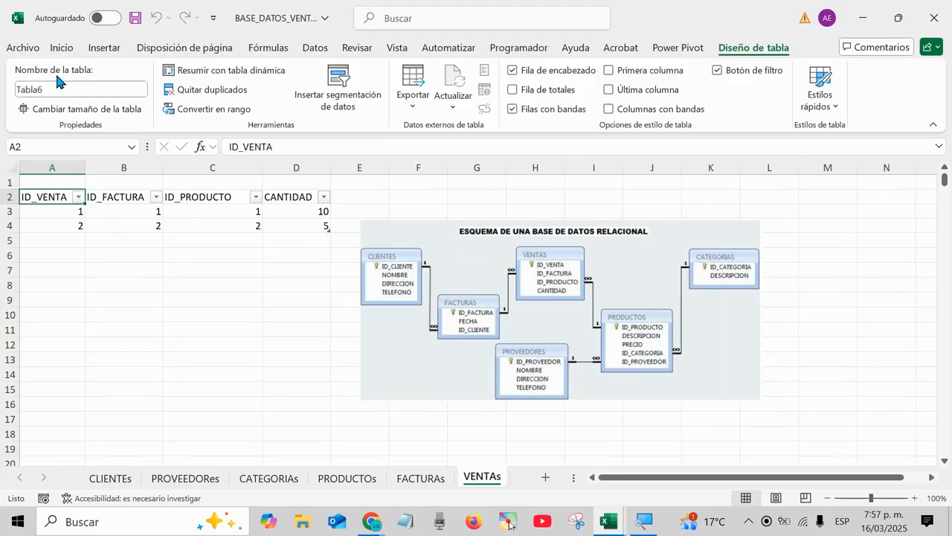
# Apply the 20% - Énfasis1 cell style to the whole client table A2:D4 on the CLIENTEs sheet.
pyautogui.click(106, 480)
pyautogui.click(40, 203)
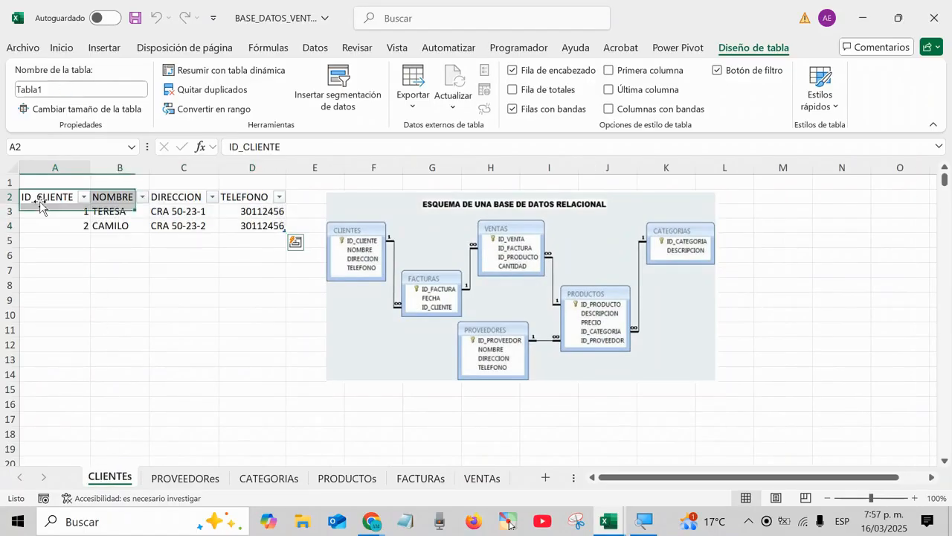
pyautogui.moveTo(40, 202); pyautogui.dragTo(242, 225)
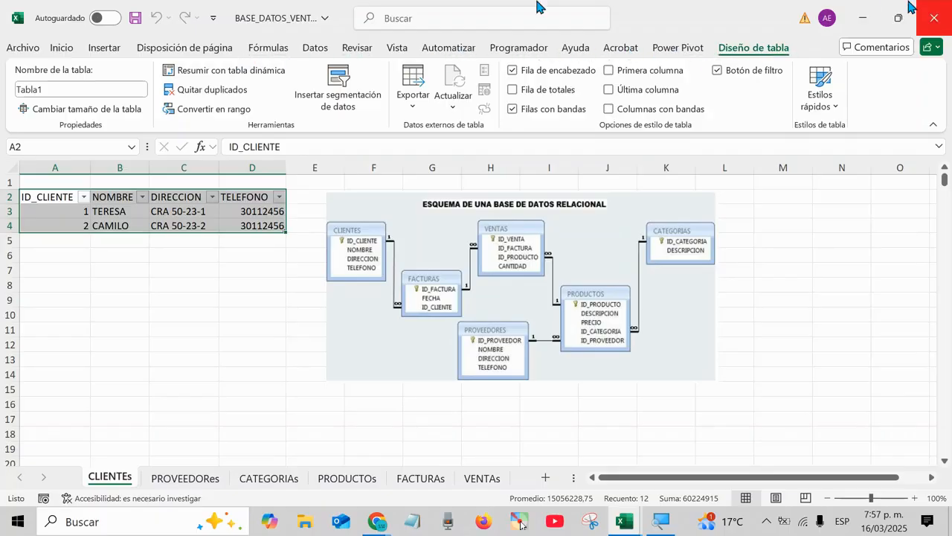
pyautogui.click(60, 48)
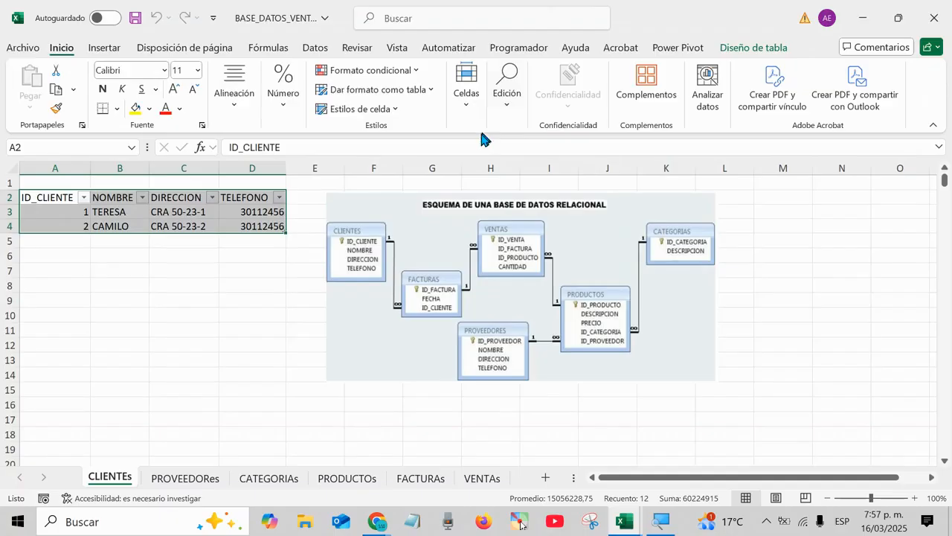
pyautogui.click(395, 109)
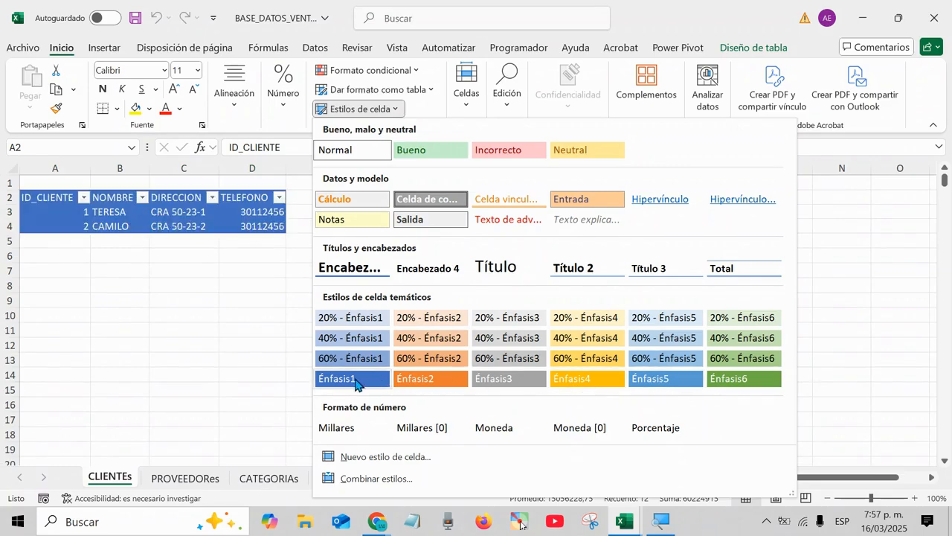
pyautogui.click(359, 317)
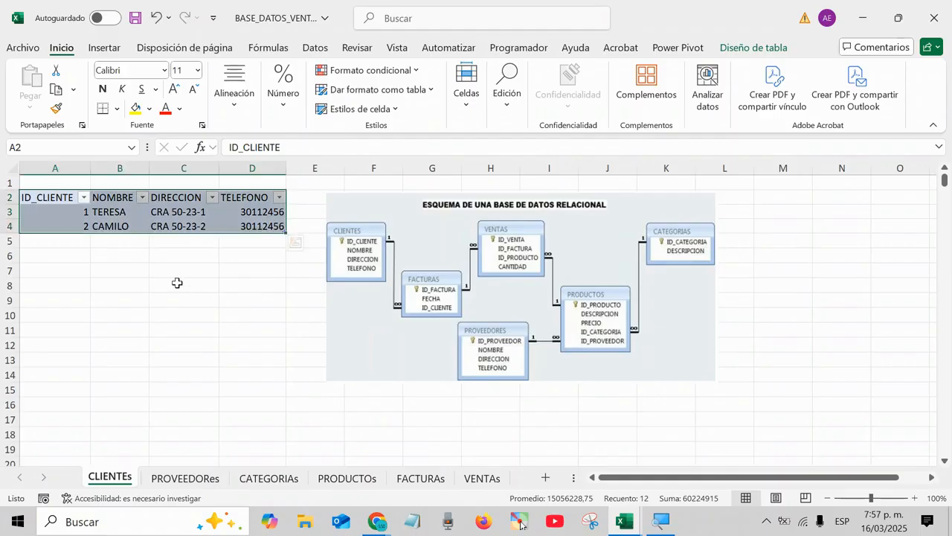
pyautogui.click(175, 281)
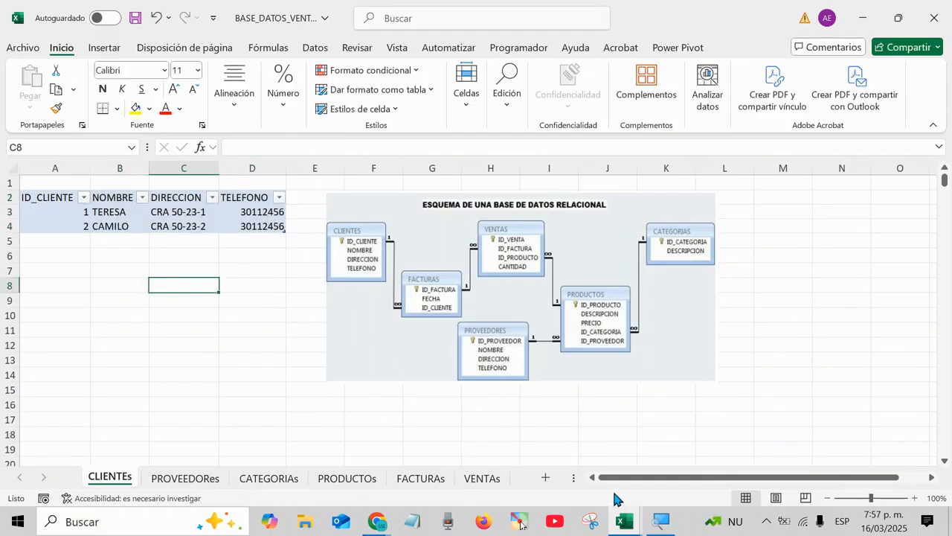
# Close the open Power Pivot window and save the BASE_DATOS_VENTAS workbook from Excel.
pyautogui.moveTo(621, 527)
pyautogui.click(665, 483)
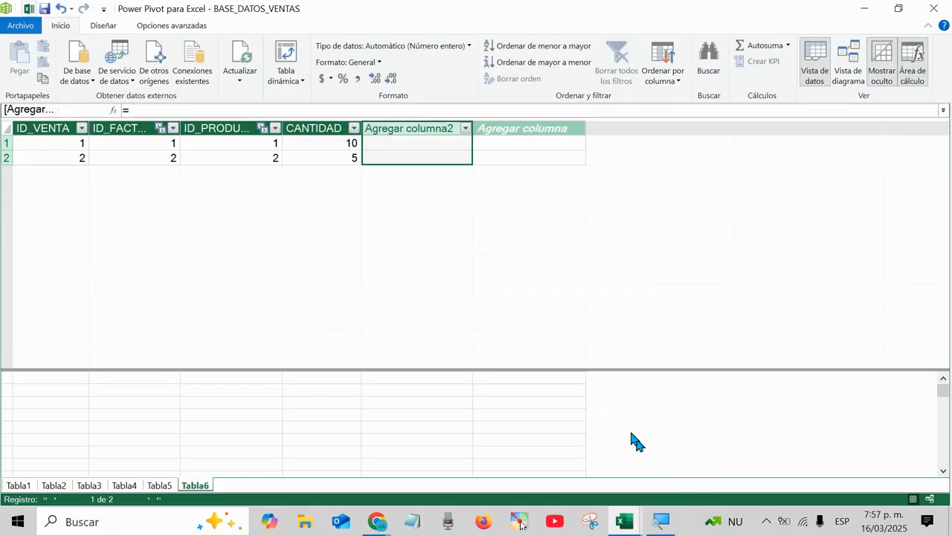
pyautogui.click(934, 8)
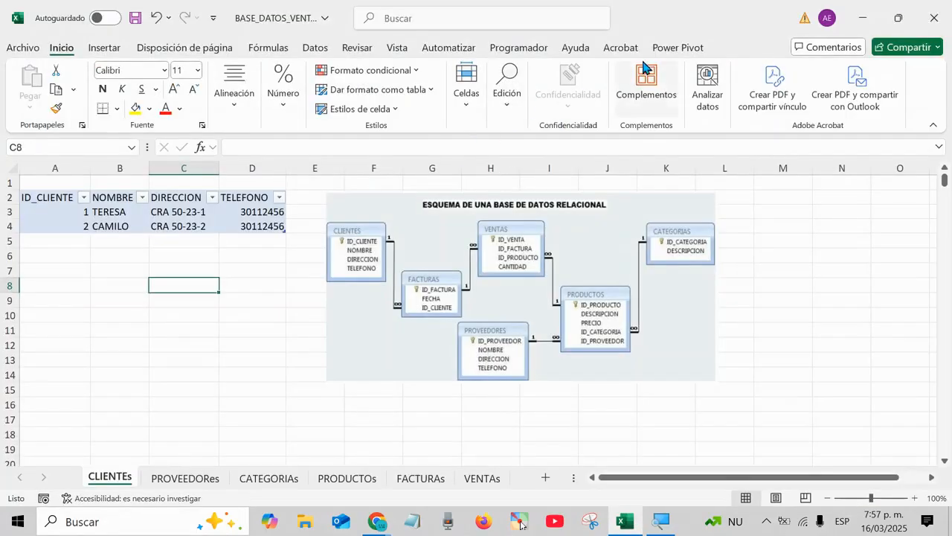
pyautogui.click(134, 18)
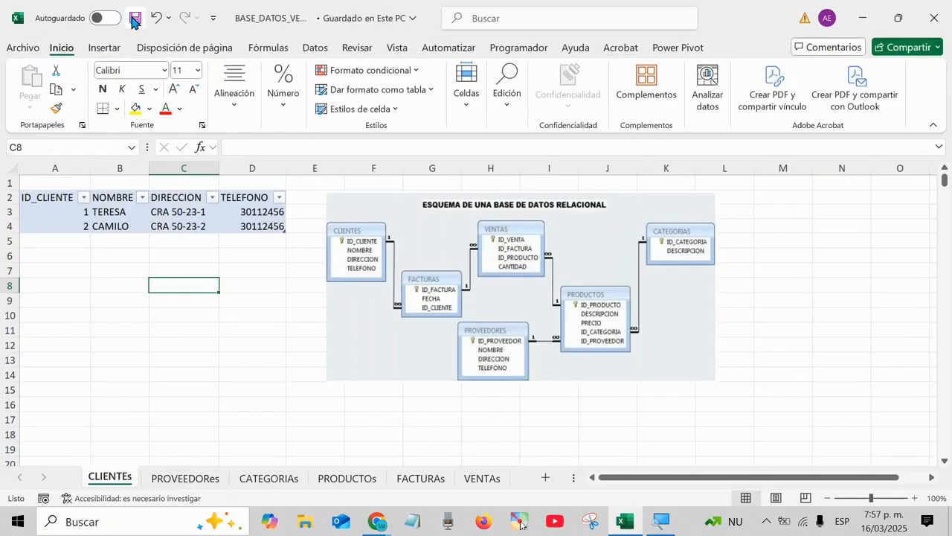
# Reopen the data model in Power Pivot and select the ID_CLIENTE column of Tabla1.
pyautogui.click(676, 47)
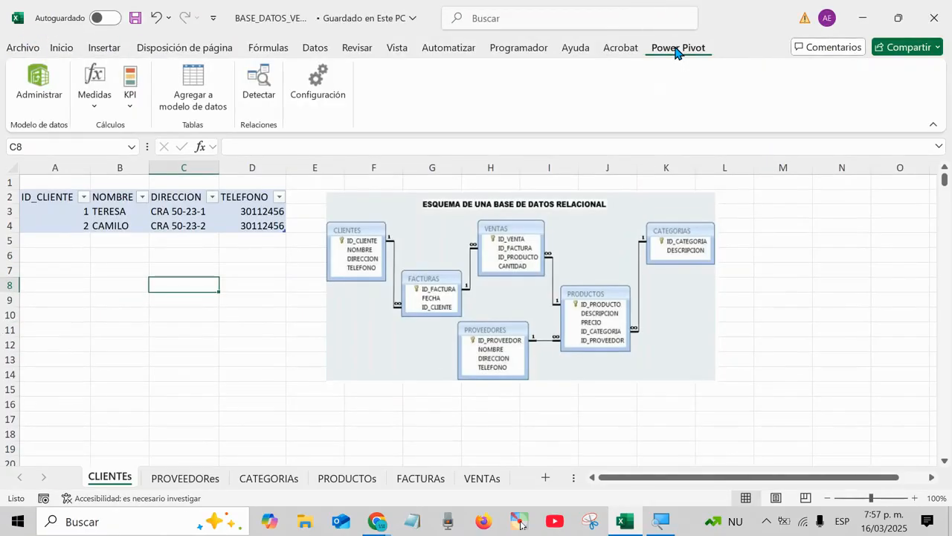
pyautogui.click(37, 88)
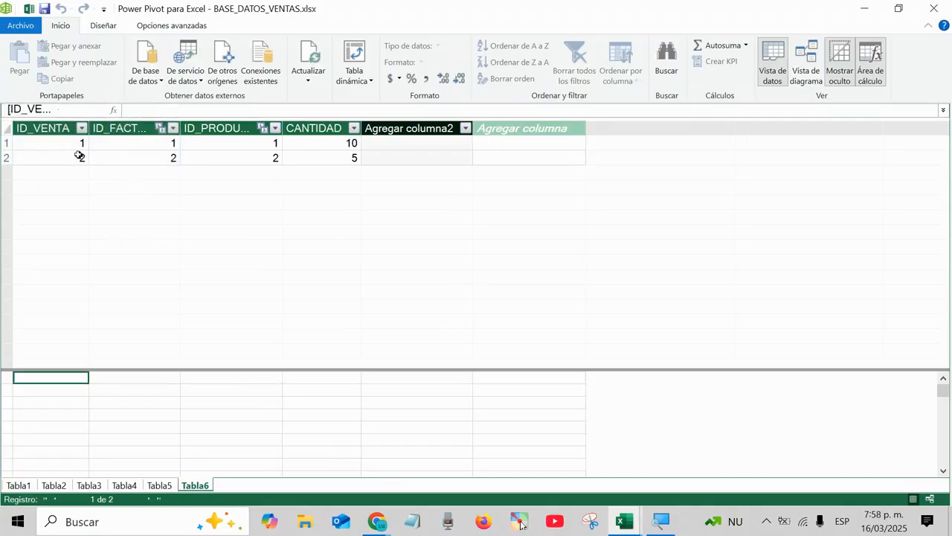
pyautogui.click(58, 129)
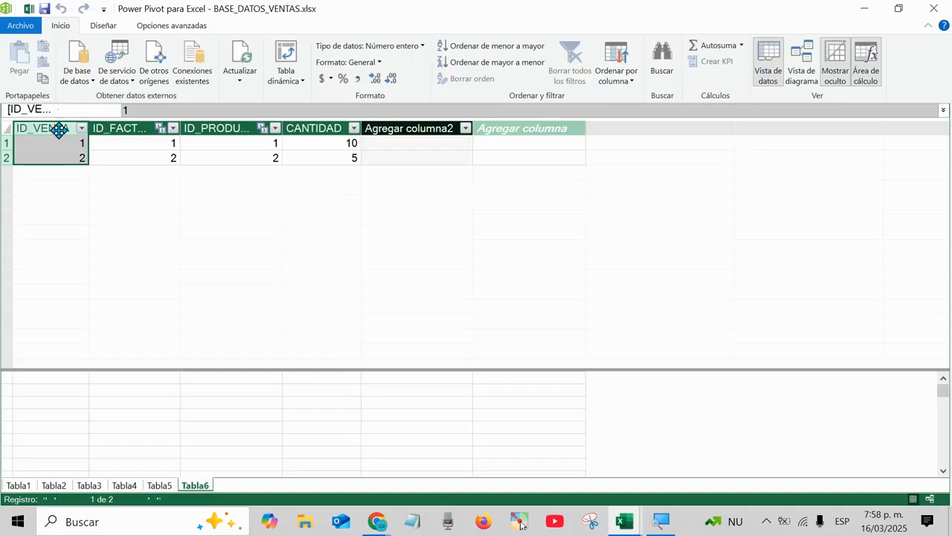
pyautogui.click(18, 485)
pyautogui.click(170, 487)
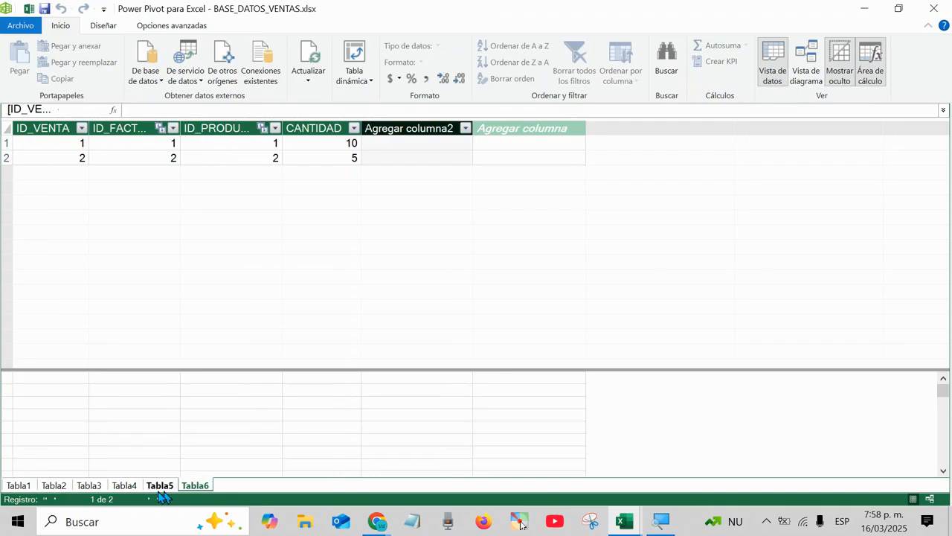
pyautogui.click(16, 488)
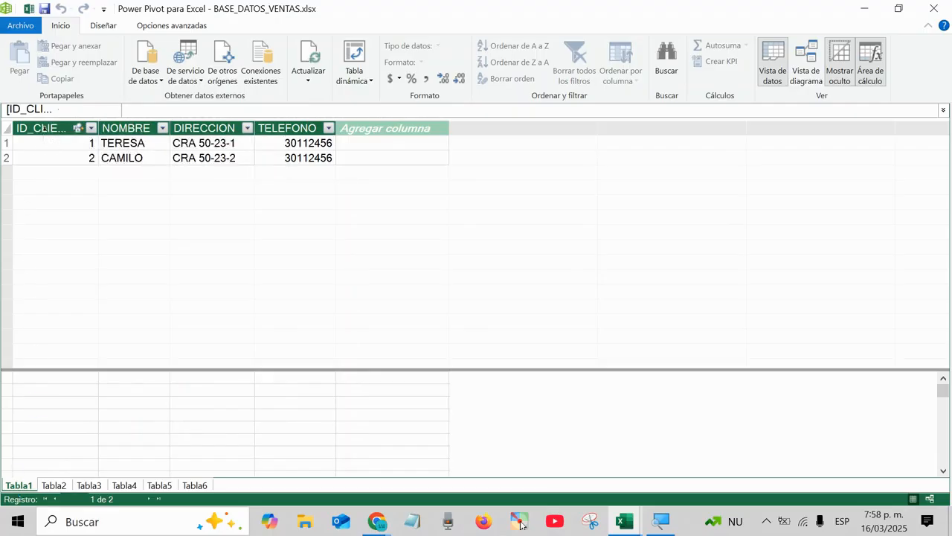
pyautogui.click(44, 130)
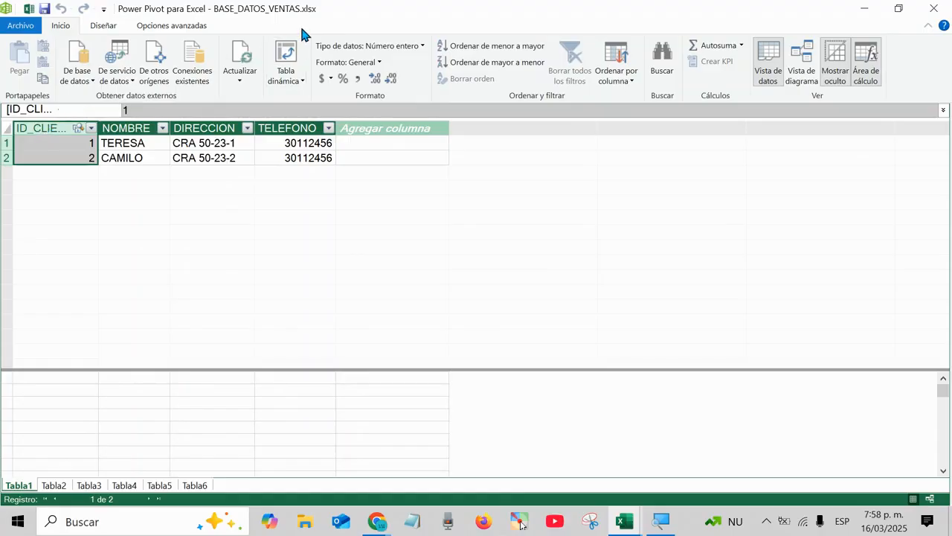
pyautogui.click(295, 65)
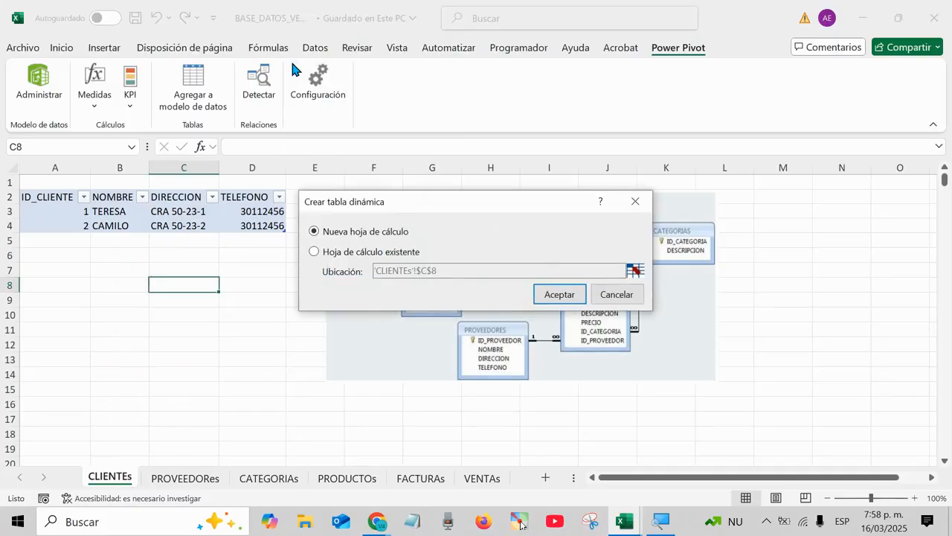
pyautogui.click(631, 296)
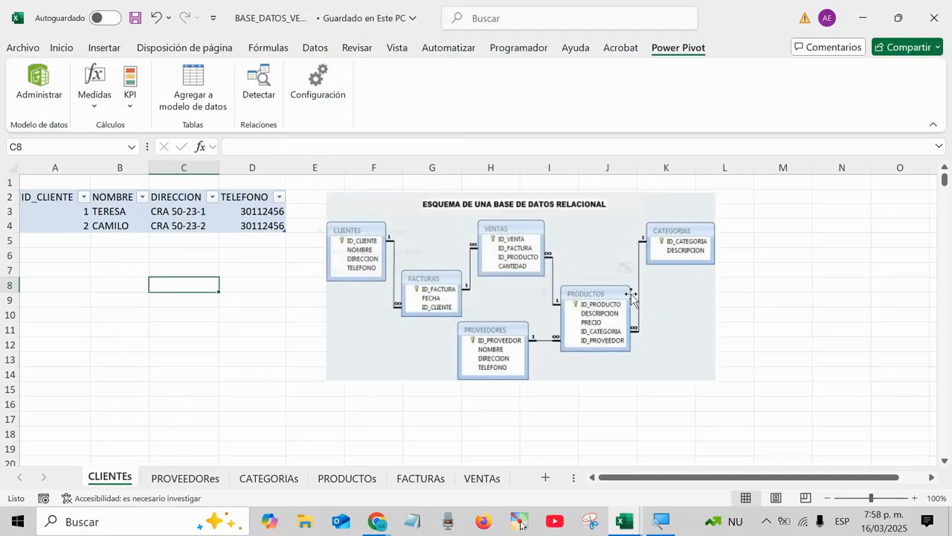
pyautogui.moveTo(625, 522)
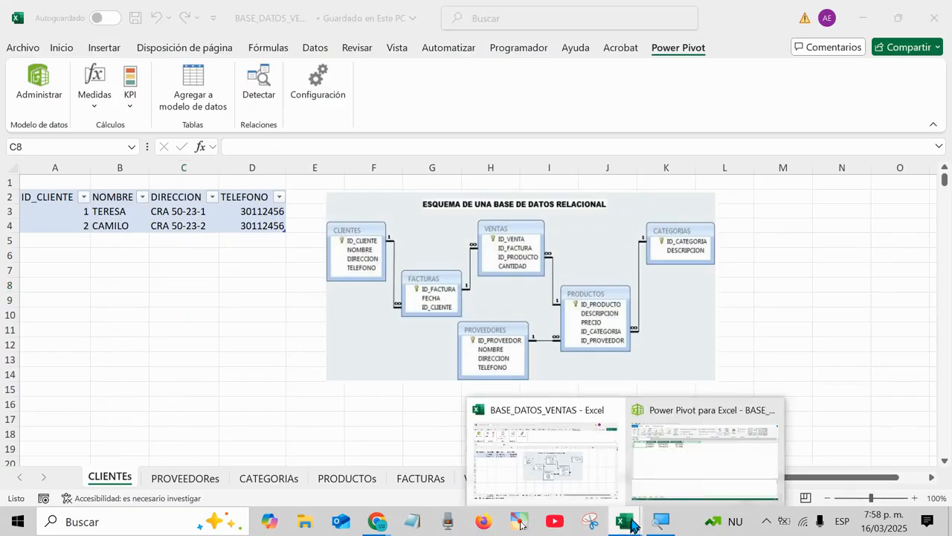
pyautogui.click(664, 482)
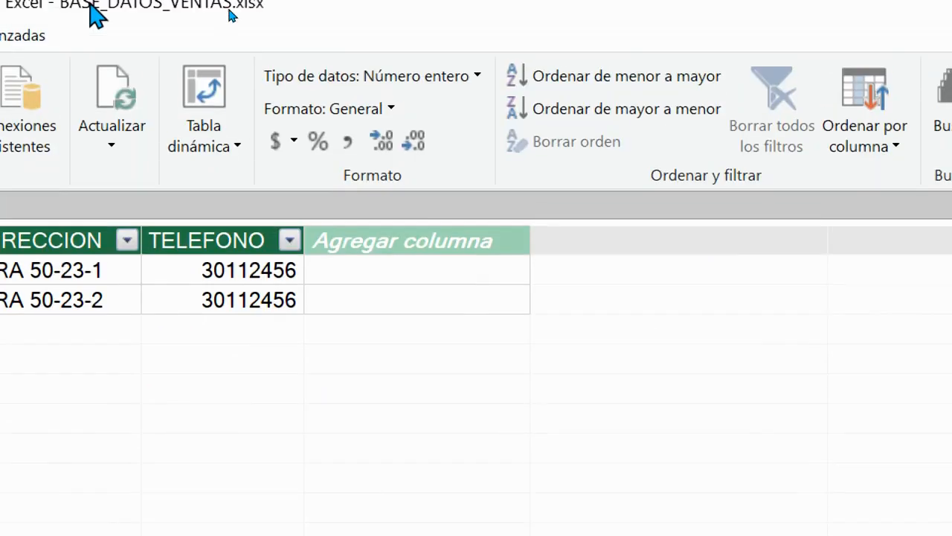
# Create a PivotTable from the Power Pivot data model on a new worksheet.
pyautogui.click(373, 147)
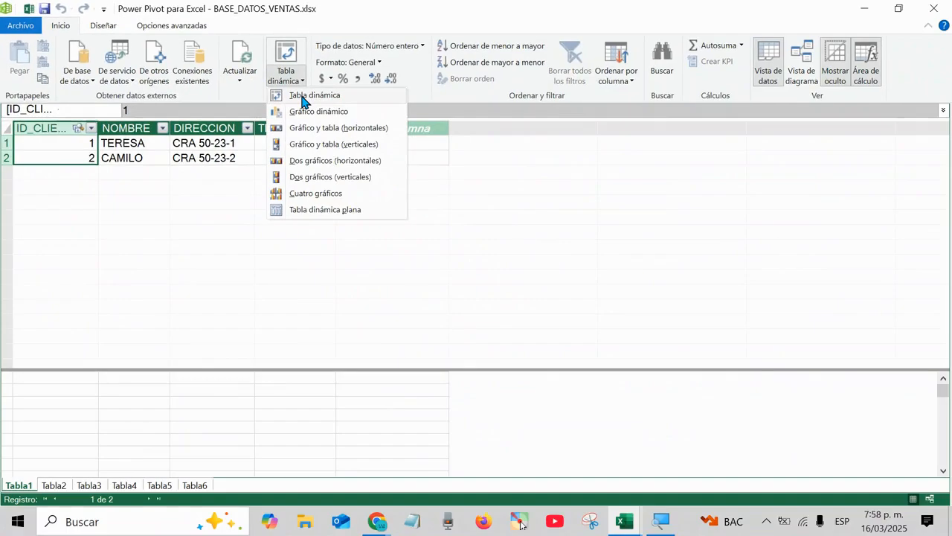
pyautogui.click(303, 96)
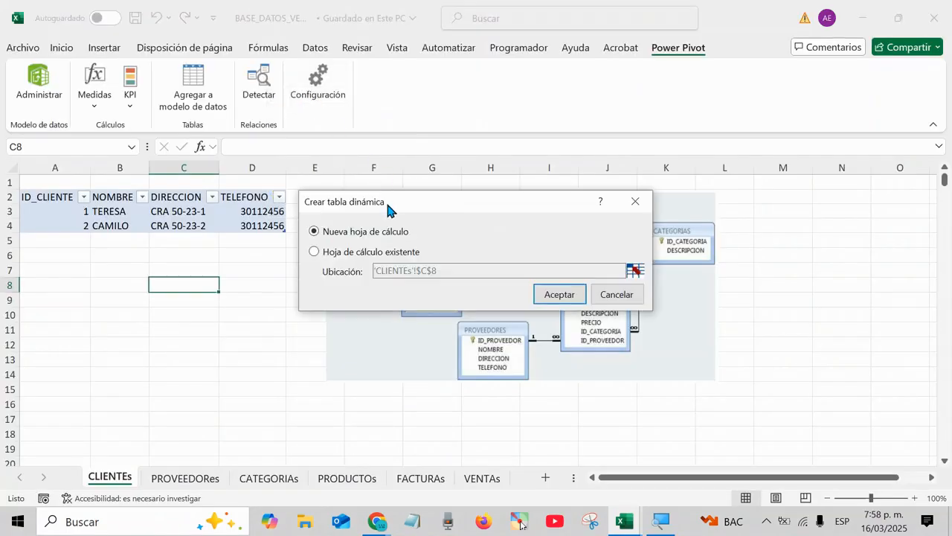
pyautogui.moveTo(386, 202); pyautogui.dragTo(350, 203)
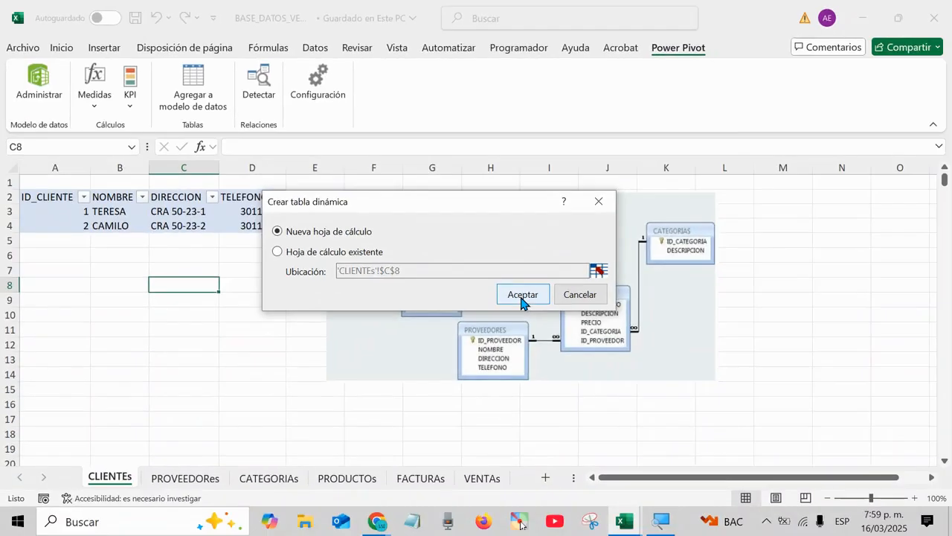
pyautogui.click(694, 387)
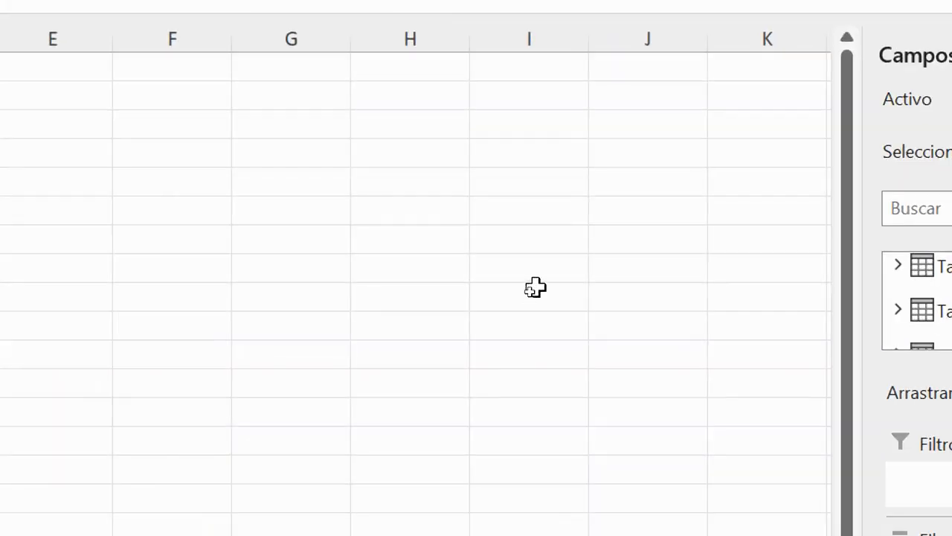
# Examine the empty PivotTable area on Hoja1 and the data model tables offered in its field list.
pyautogui.click(201, 164)
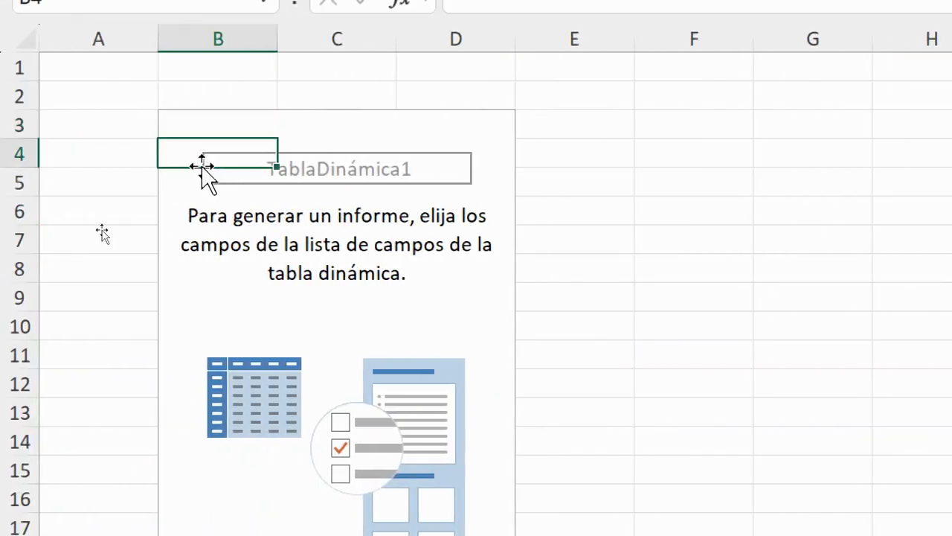
pyautogui.click(364, 174)
pyautogui.click(179, 123)
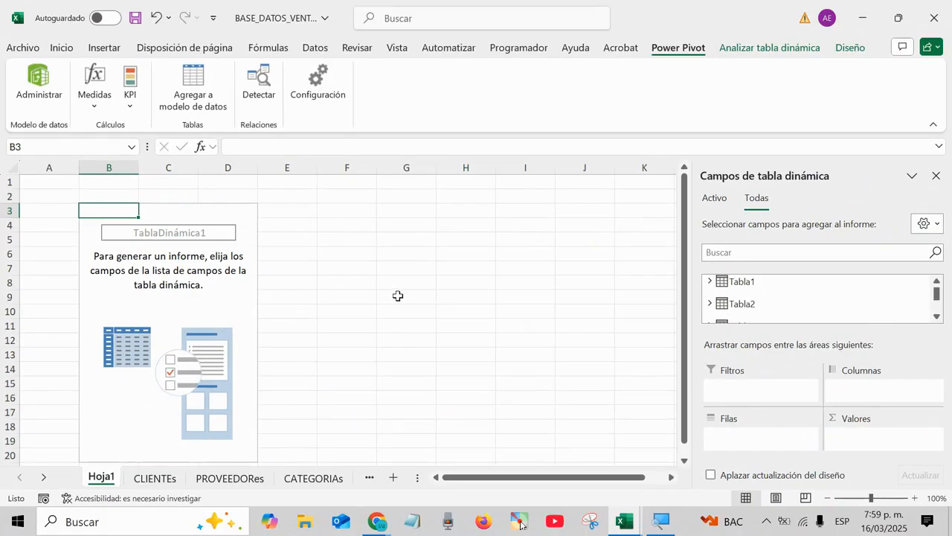
pyautogui.click(398, 296)
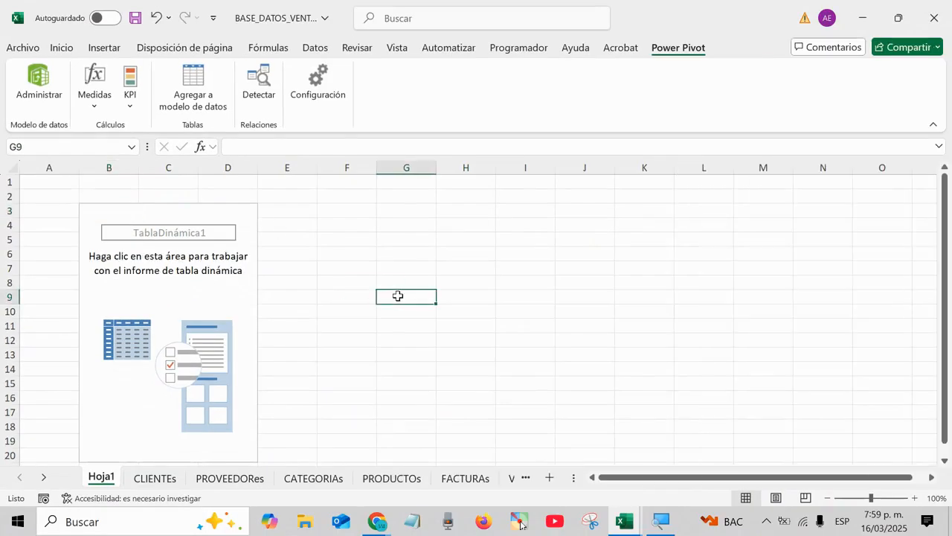
pyautogui.click(251, 223)
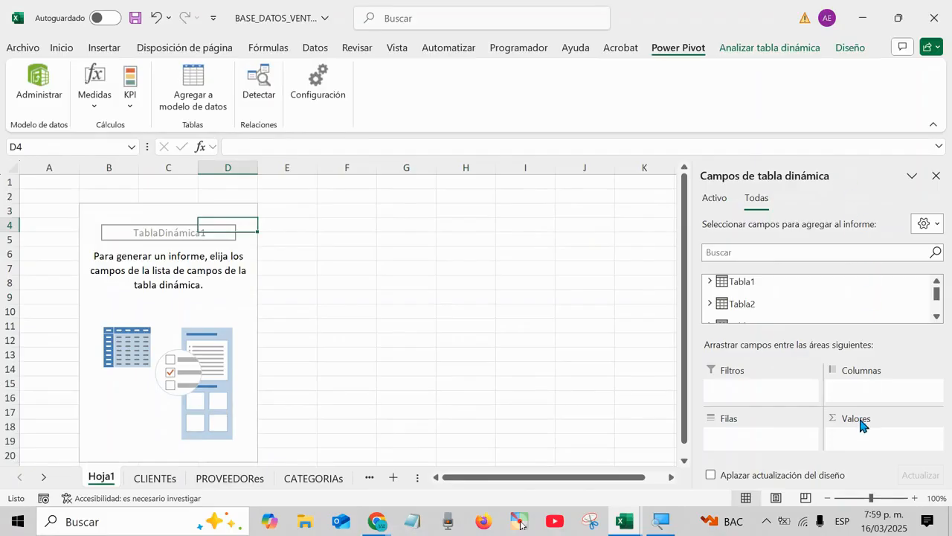
pyautogui.click(226, 283)
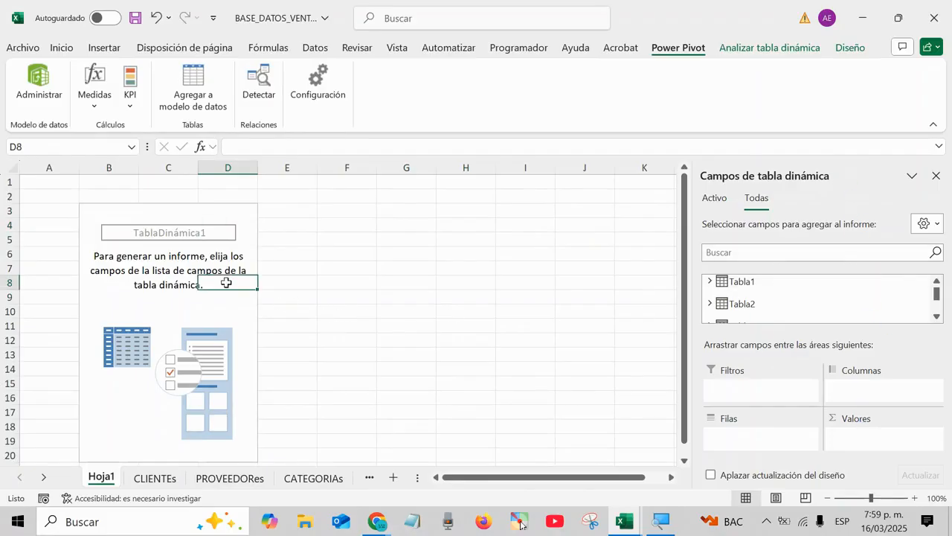
pyautogui.click(240, 213)
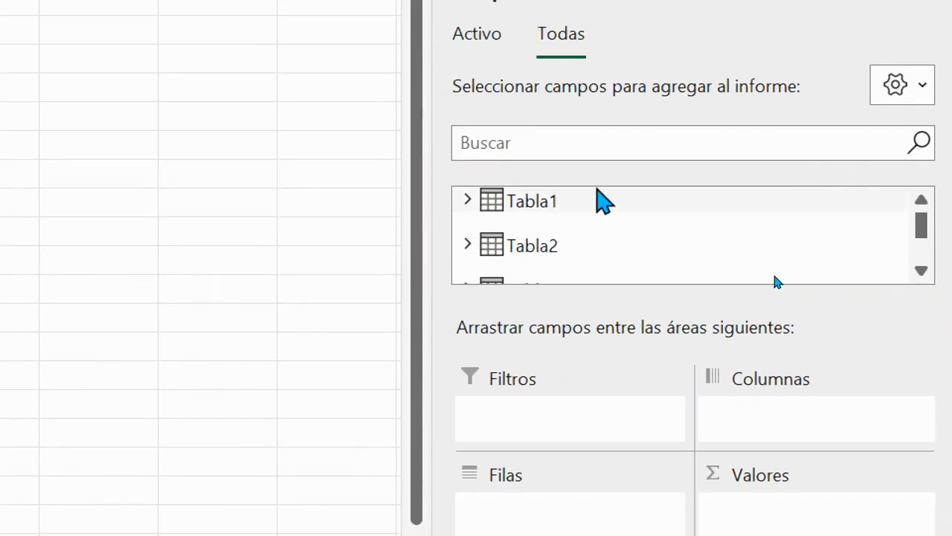
pyautogui.moveTo(925, 223)
pyautogui.mouseDown()
pyautogui.moveTo(925, 253)
pyautogui.moveTo(924, 198)
pyautogui.moveTo(917, 264)
pyautogui.moveTo(917, 218)
pyautogui.mouseUp()
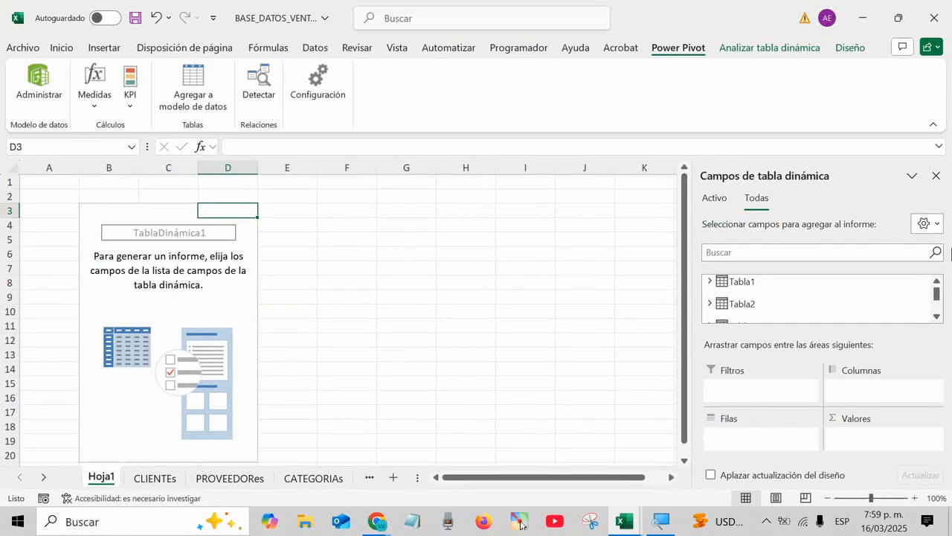
# Expand Tabla1 in the PivotTable field list and look through the data model tables offered there.
pyautogui.click(711, 281)
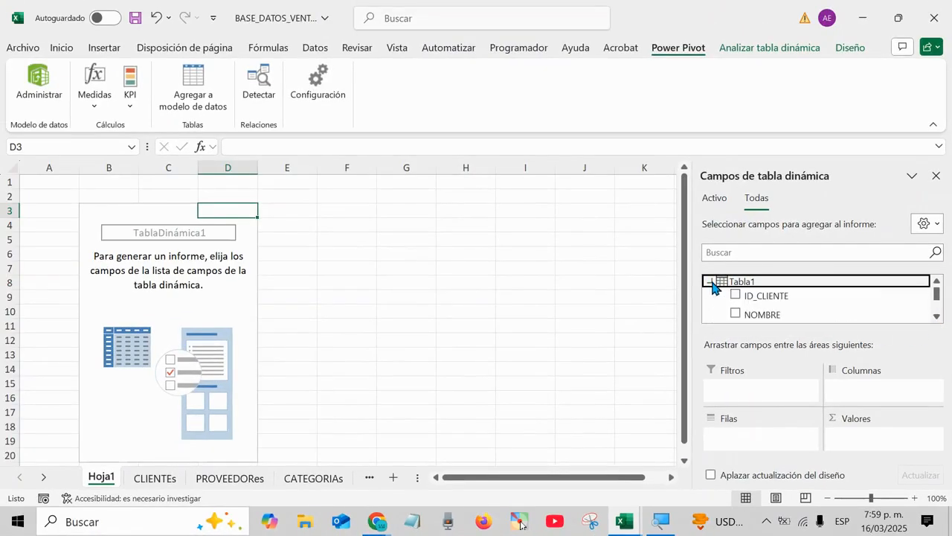
pyautogui.click(937, 317)
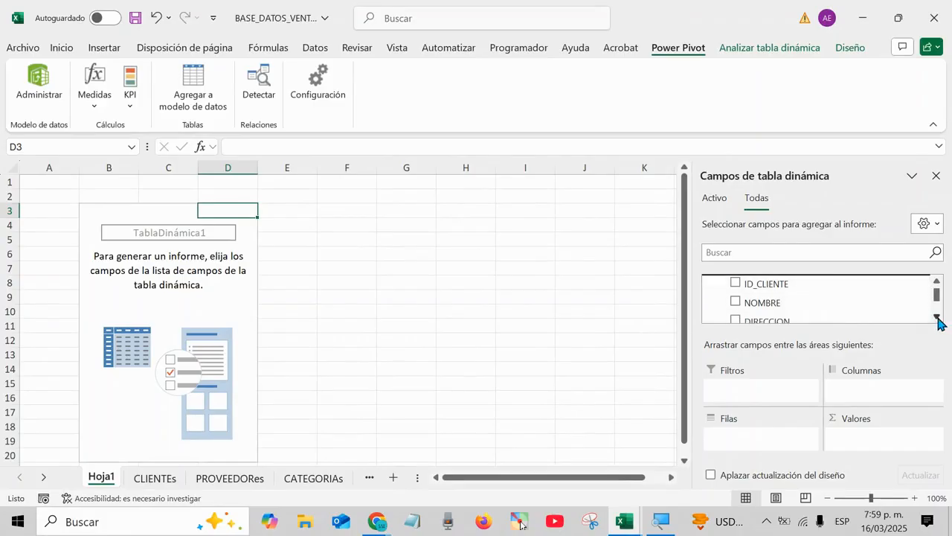
pyautogui.click(937, 317)
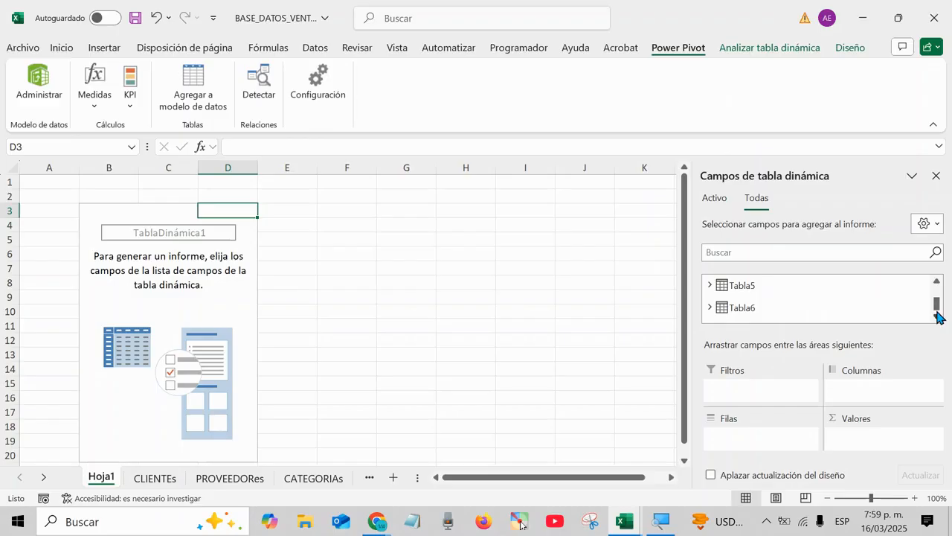
pyautogui.moveTo(936, 306); pyautogui.dragTo(932, 279)
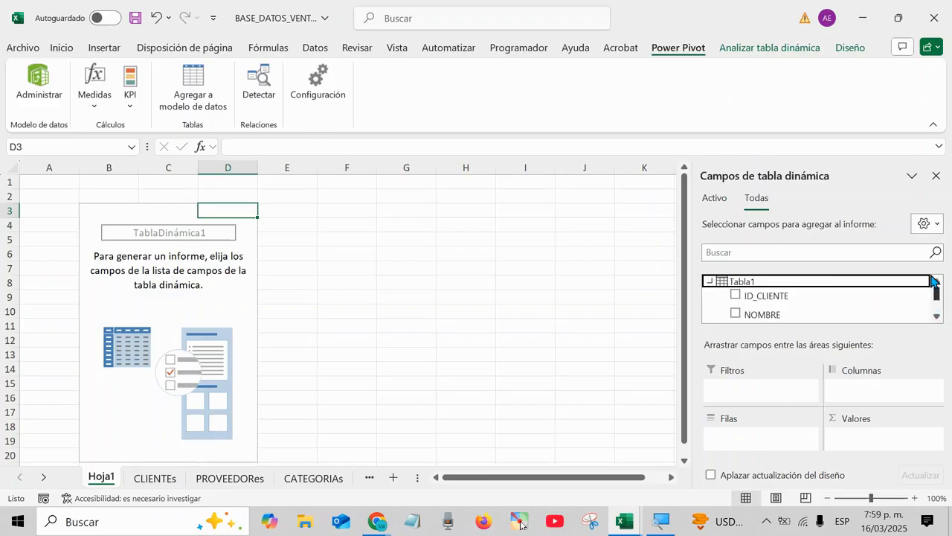
pyautogui.click(93, 211)
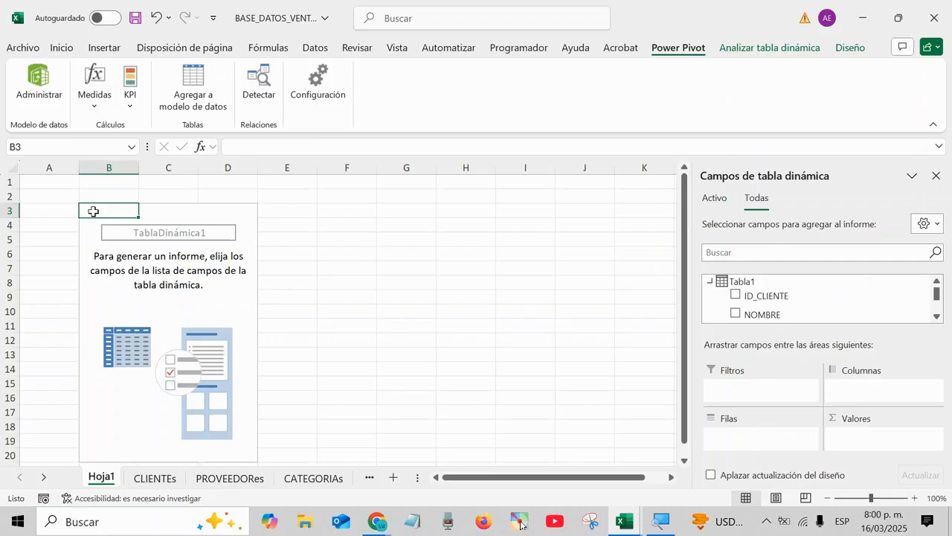
# Review the customer records on the CLIENTEs sheet and the sales records on the VENTAs sheet.
pyautogui.click(155, 480)
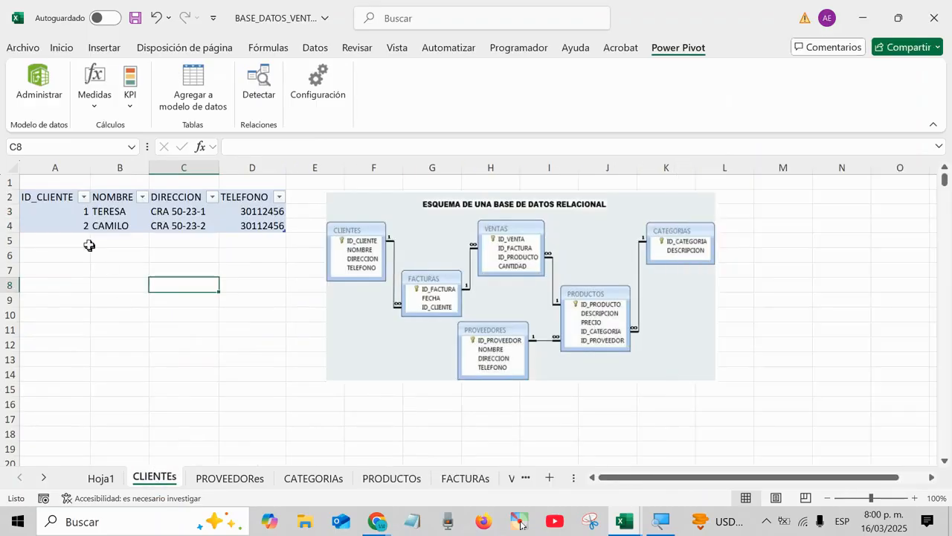
pyautogui.click(65, 226)
pyautogui.moveTo(66, 211); pyautogui.dragTo(98, 223)
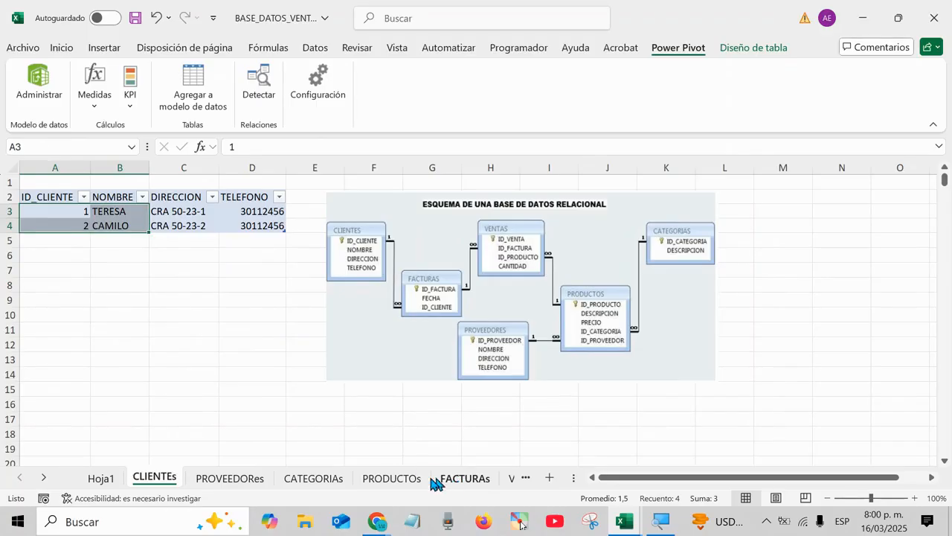
pyautogui.moveTo(633, 480); pyautogui.dragTo(659, 479)
pyautogui.click(524, 479)
pyautogui.click(511, 482)
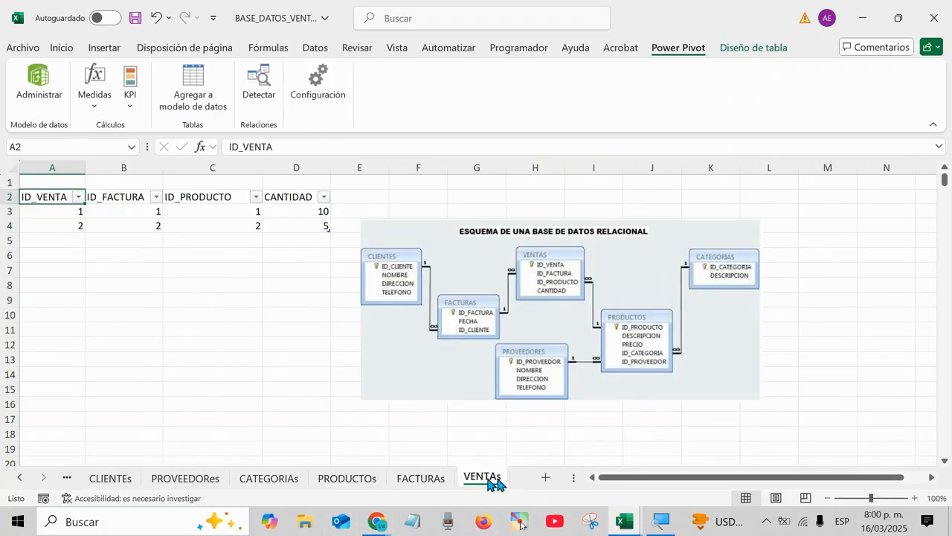
pyautogui.moveTo(65, 209); pyautogui.dragTo(279, 223)
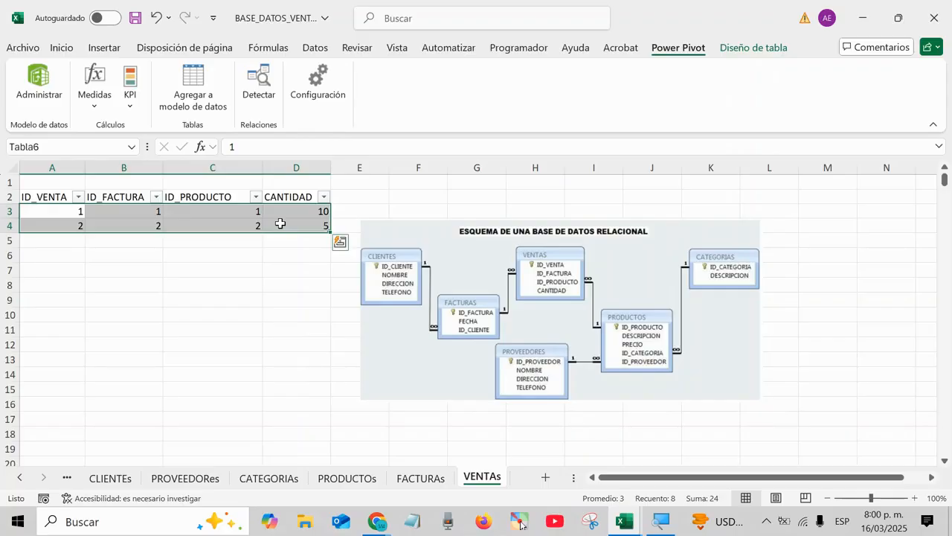
# Review the product records on the PRODUCTOs sheet and the suppliers on PROVEEDORes, and return to the PivotTable on Hoja1.
pyautogui.click(339, 481)
pyautogui.click(287, 345)
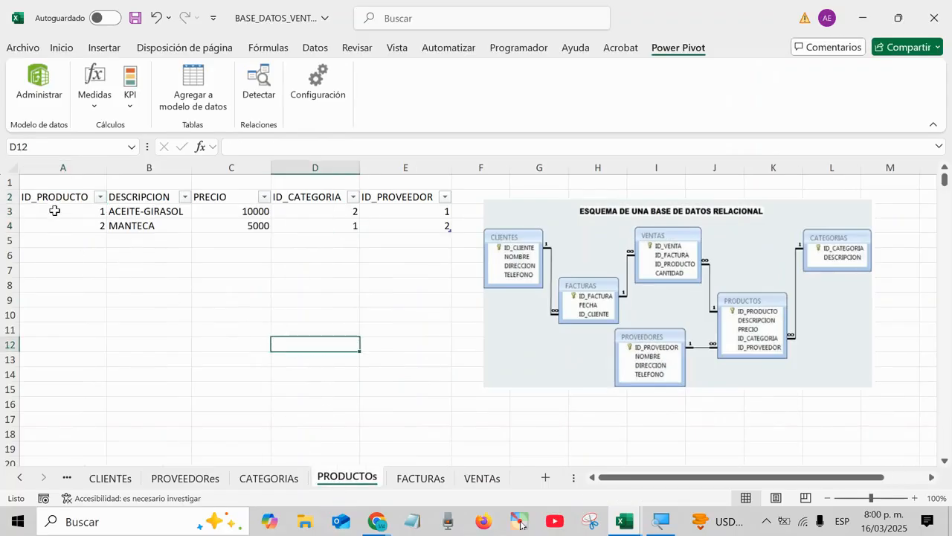
pyautogui.moveTo(55, 211); pyautogui.dragTo(398, 226)
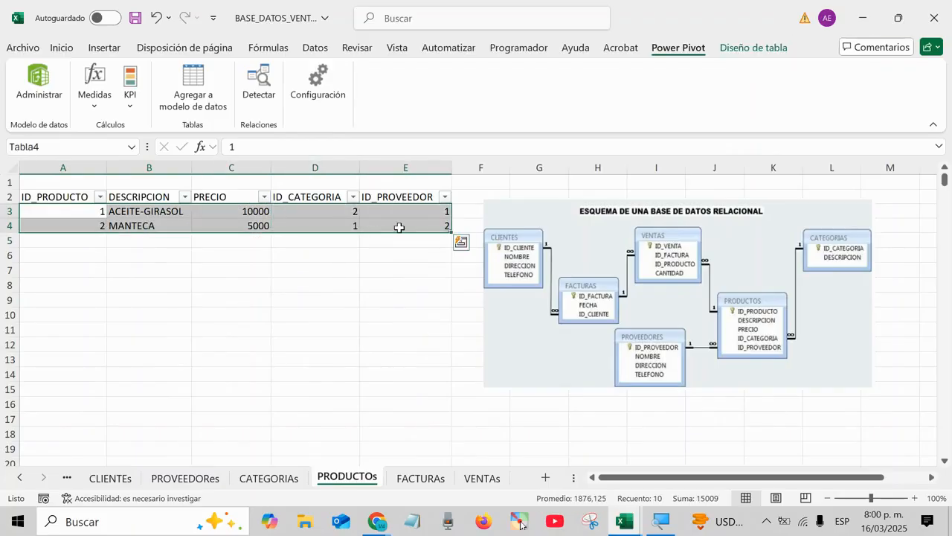
pyautogui.click(21, 480)
pyautogui.click(101, 481)
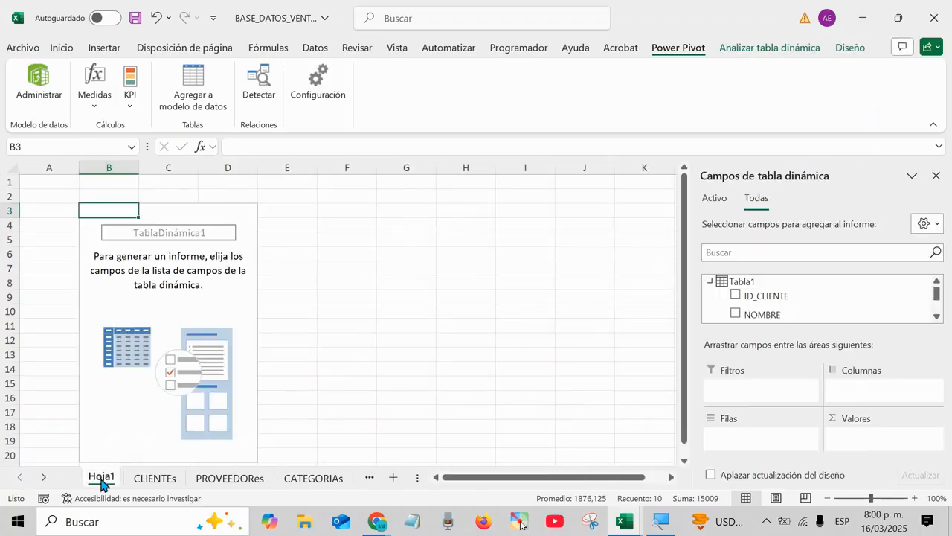
pyautogui.click(154, 480)
pyautogui.click(220, 479)
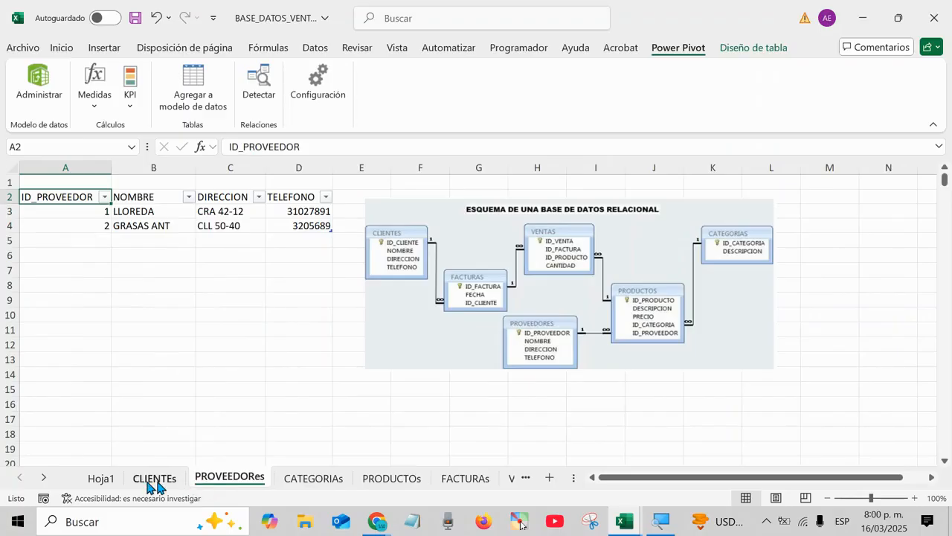
pyautogui.click(109, 479)
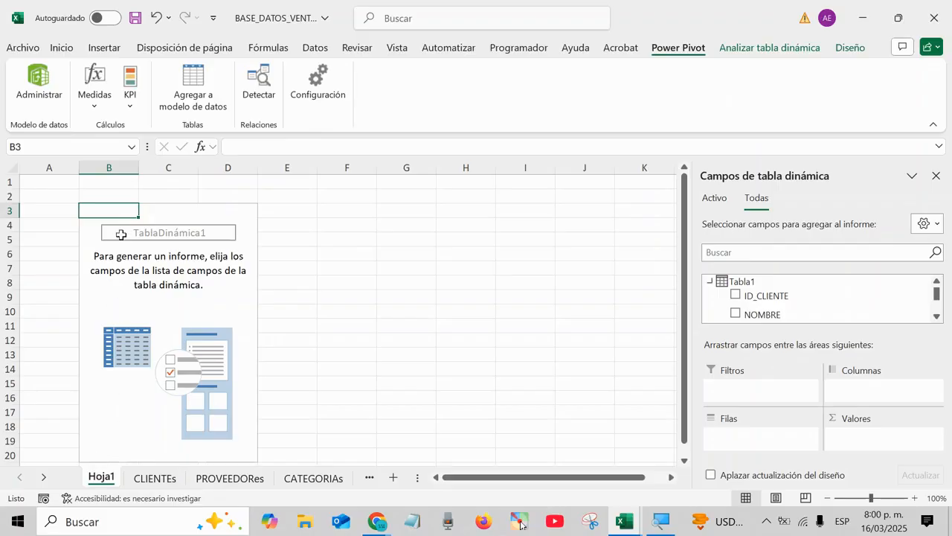
# Add the NOMBRE field of Tabla1 to the PivotTable rows and collapse Tabla1 in the field list.
pyautogui.click(709, 282)
pyautogui.click(709, 282)
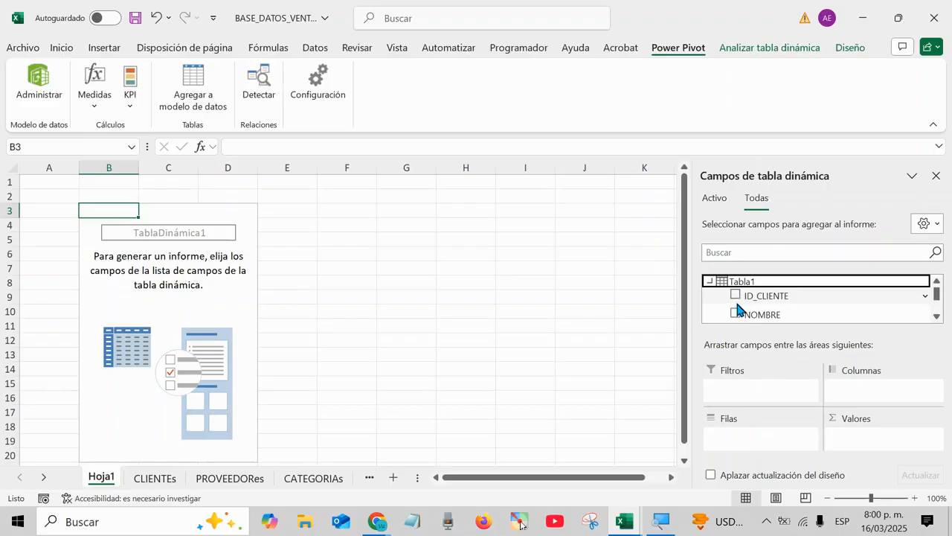
pyautogui.click(735, 313)
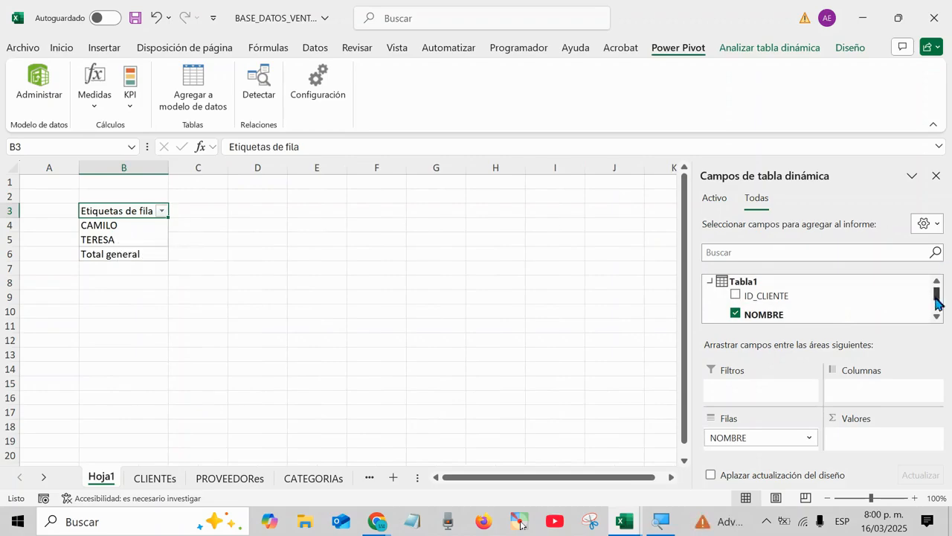
pyautogui.click(710, 281)
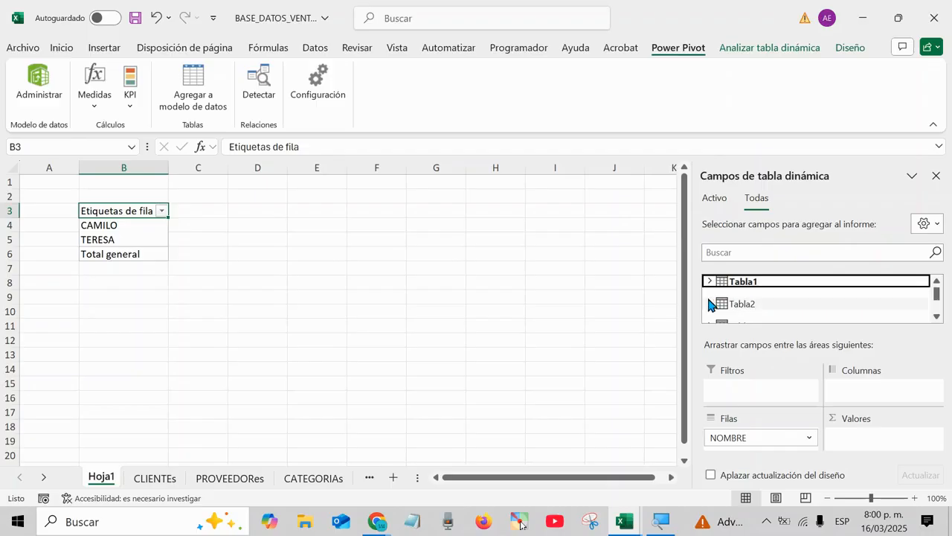
# Look through the remaining tables in the field list, switch to Power Pivot and examine the product, description and category columns of Tabla4.
pyautogui.click(937, 317)
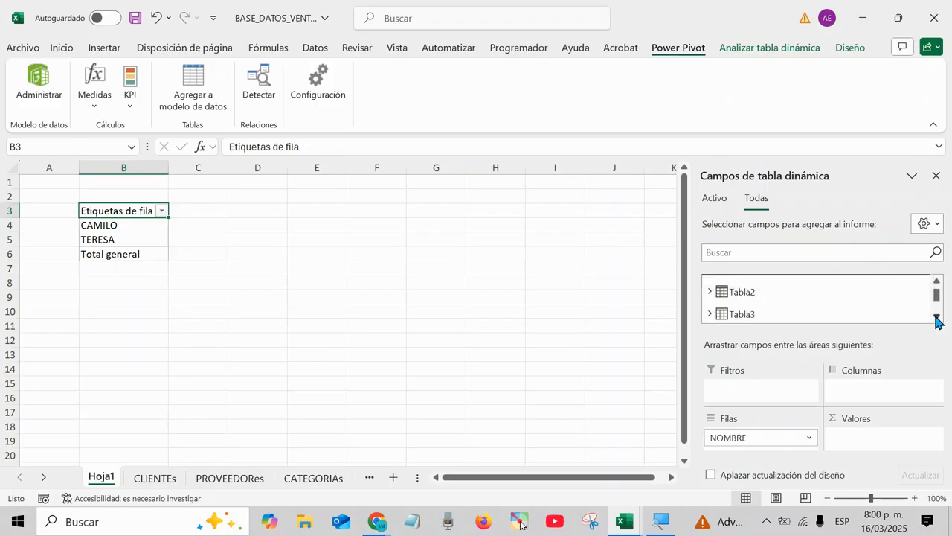
pyautogui.click(936, 317)
pyautogui.click(936, 318)
pyautogui.click(936, 318)
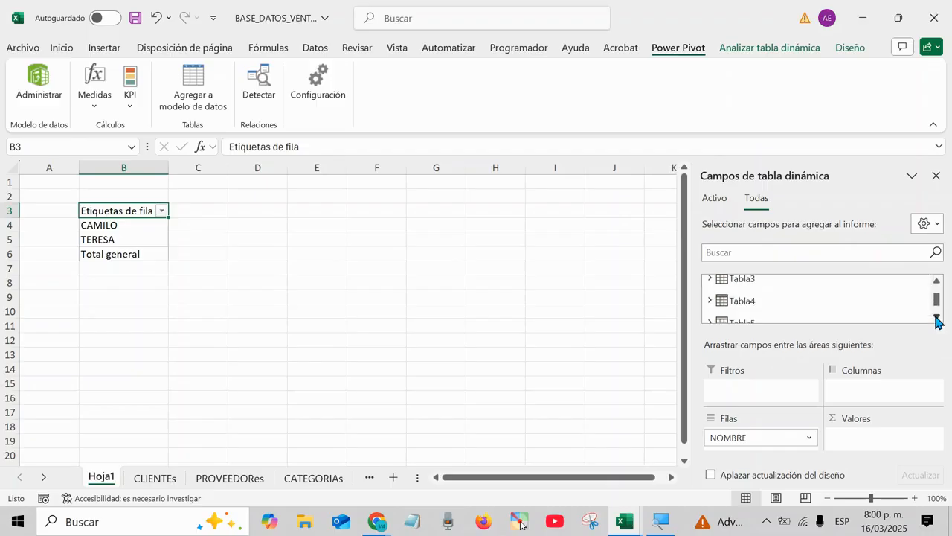
pyautogui.click(937, 317)
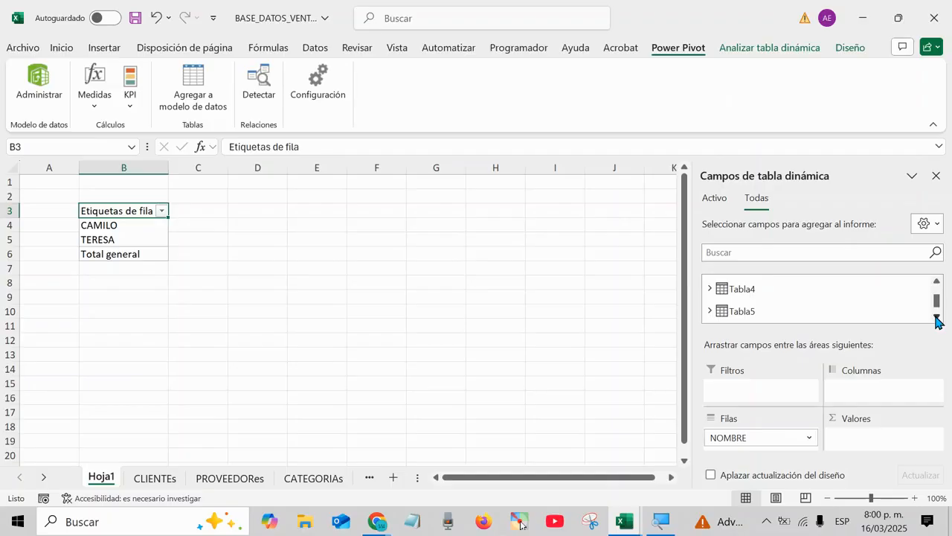
pyautogui.click(633, 524)
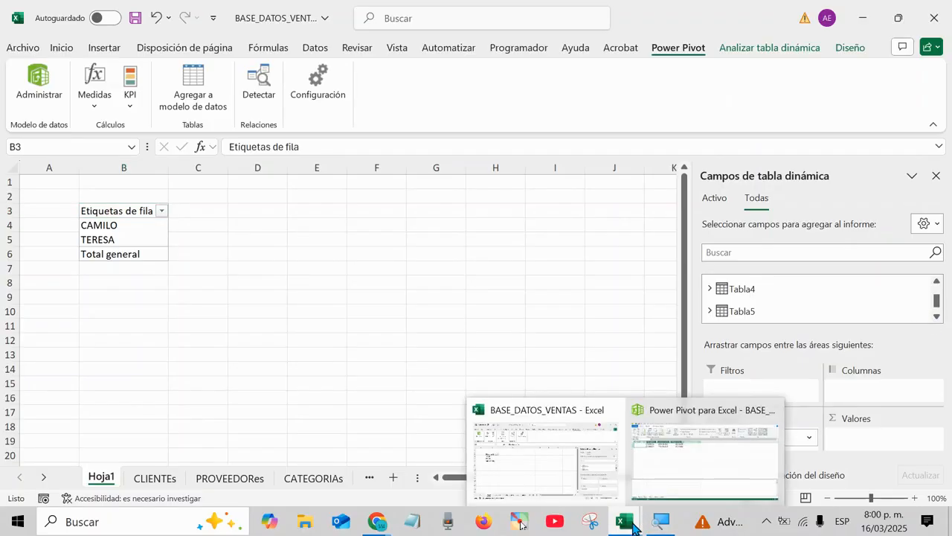
pyautogui.click(663, 481)
pyautogui.click(127, 485)
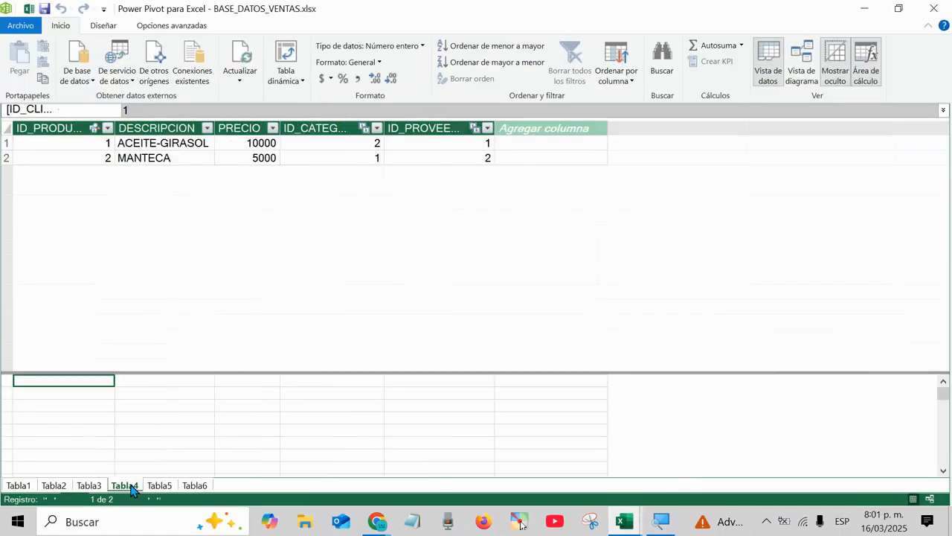
pyautogui.click(63, 130)
pyautogui.click(180, 131)
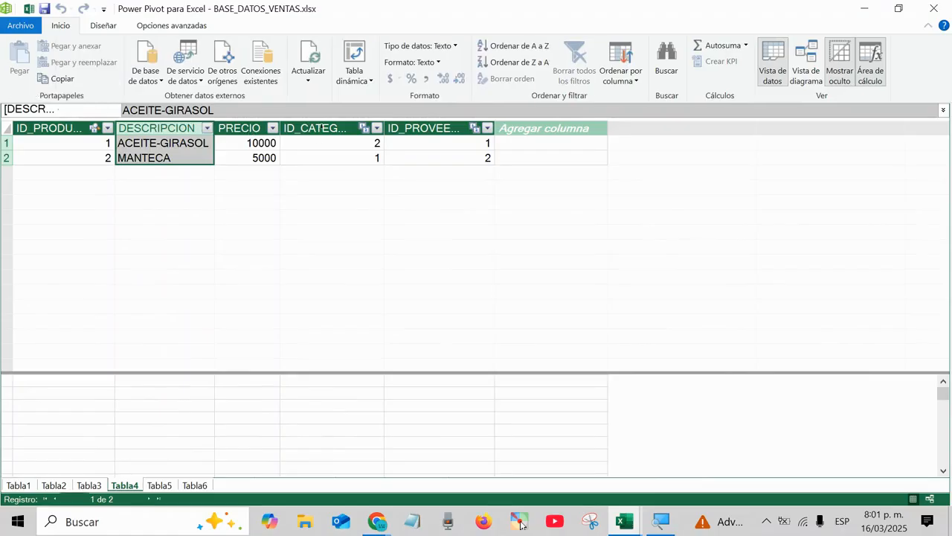
pyautogui.click(313, 131)
# Examine the contents and ID columns of Tabla1 through Tabla6 in Power Pivot to identify what each table holds.
pyautogui.click(26, 491)
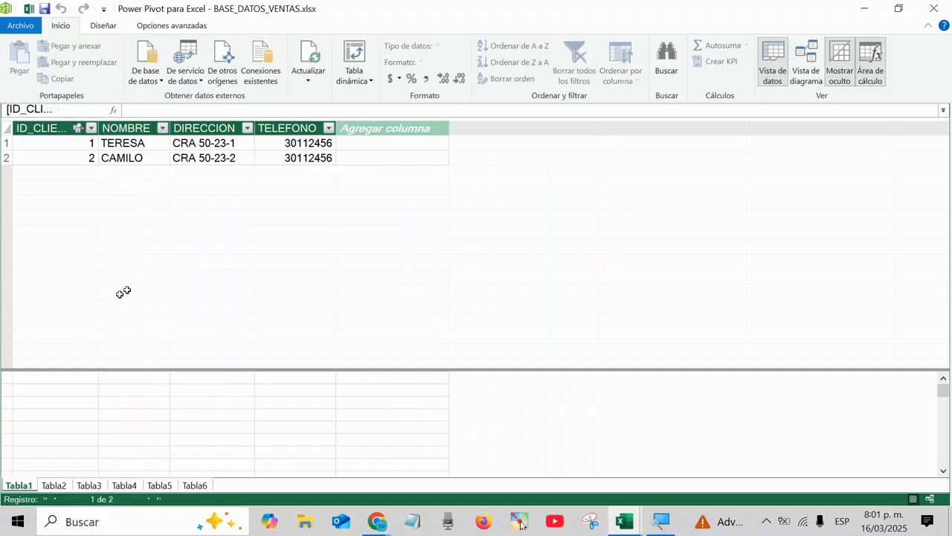
pyautogui.click(49, 488)
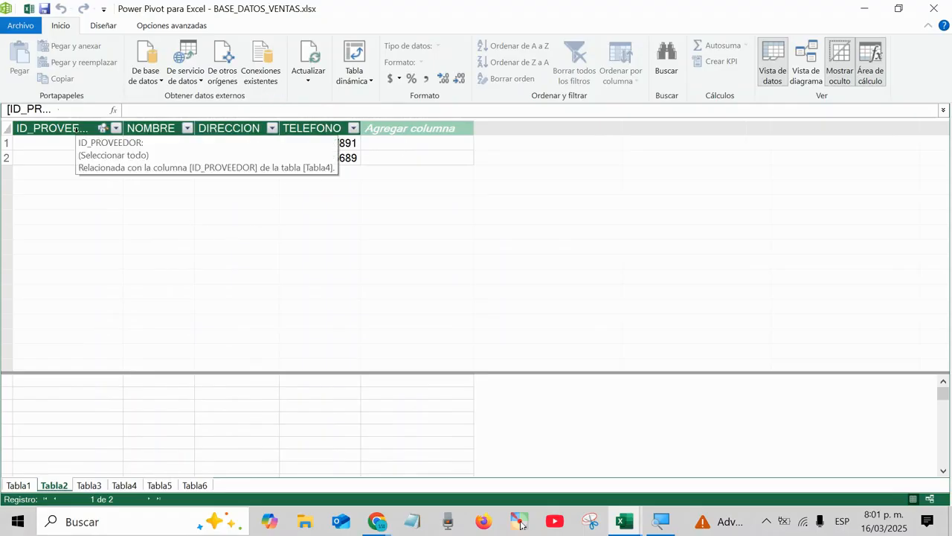
pyautogui.click(76, 130)
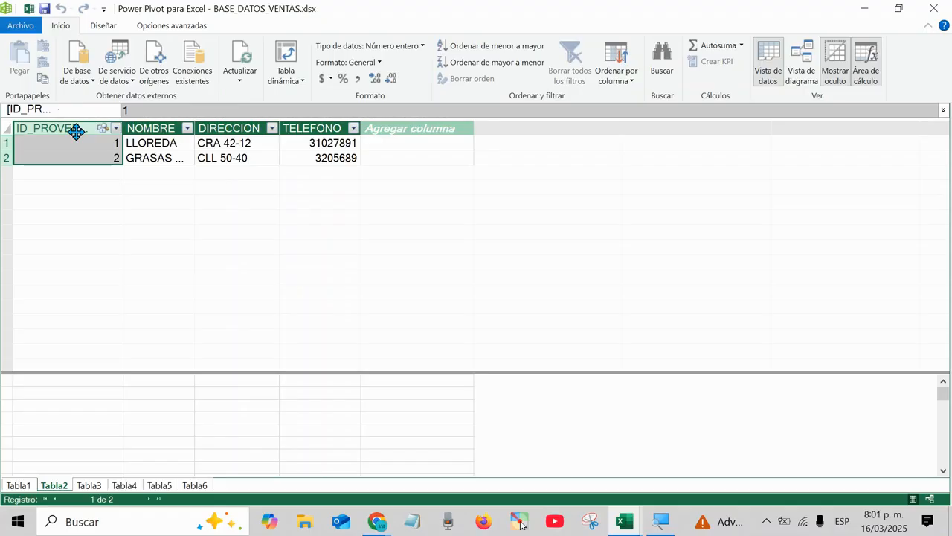
pyautogui.click(89, 485)
pyautogui.click(32, 128)
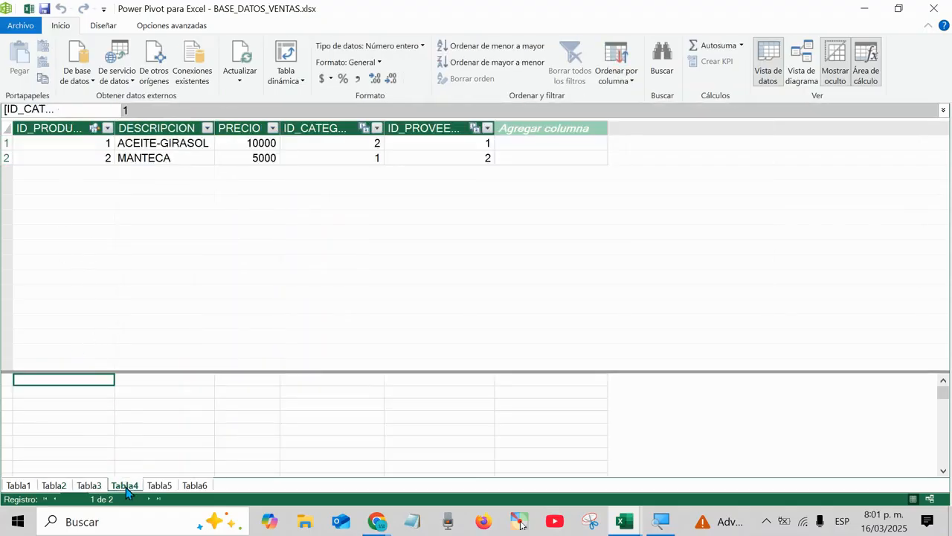
pyautogui.click(95, 149)
pyautogui.click(65, 128)
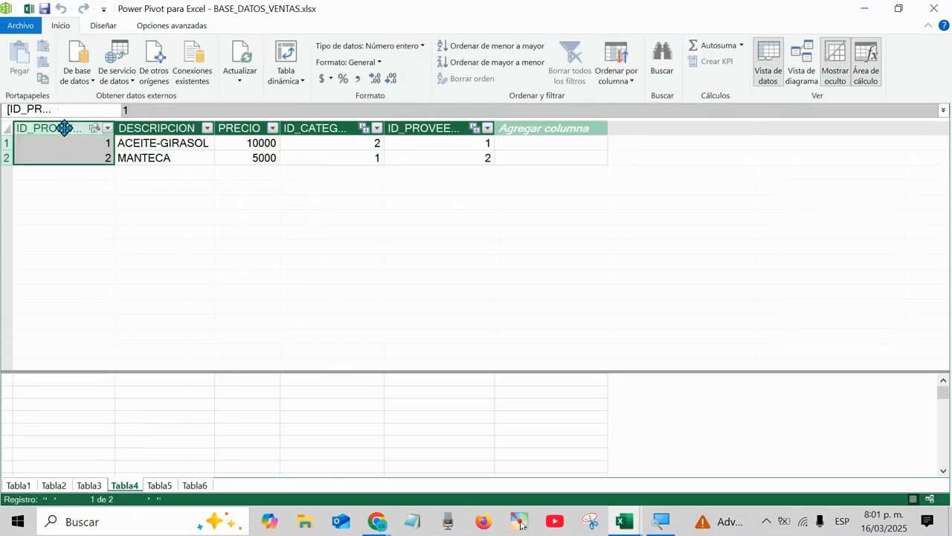
pyautogui.click(160, 485)
pyautogui.click(45, 128)
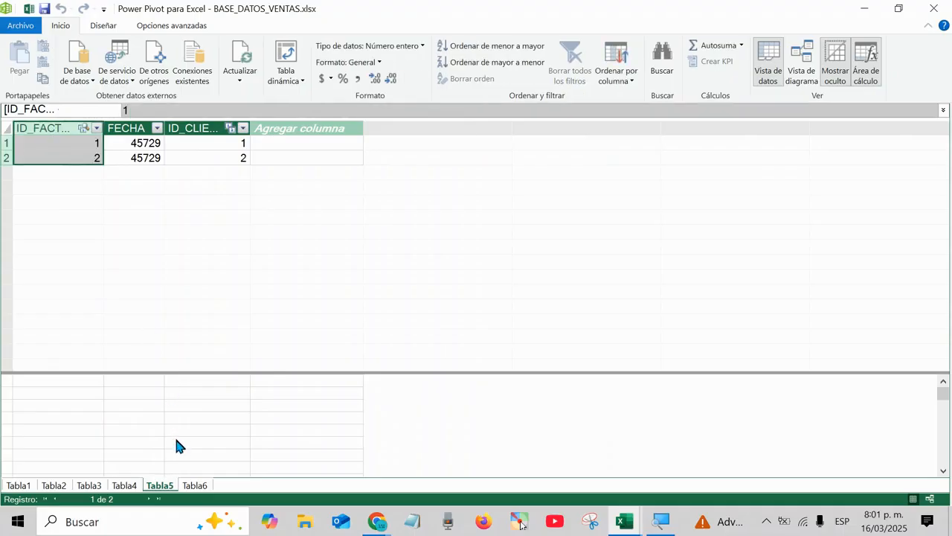
pyautogui.click(195, 485)
pyautogui.click(47, 130)
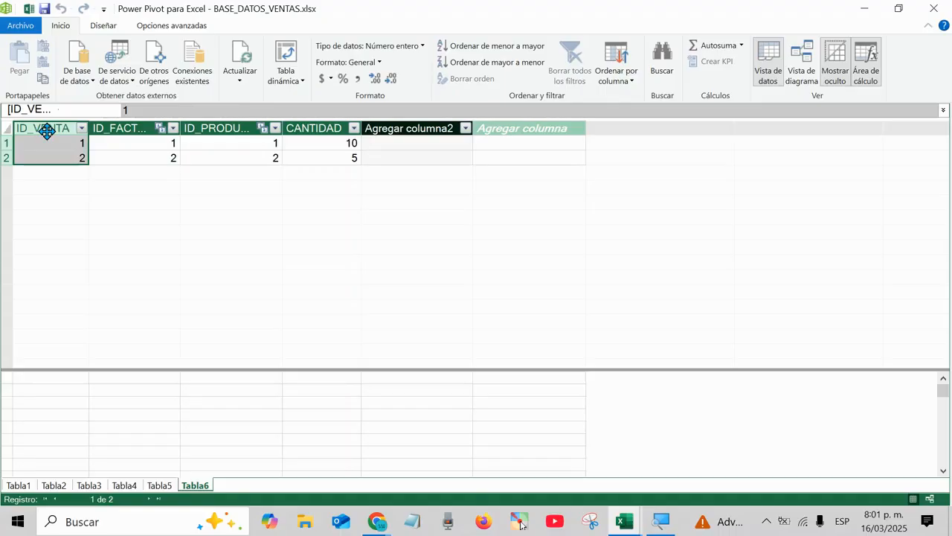
# Return to the PivotTable on Hoja1 in Excel and review the fields of Tabla5 in the field list, leaving the table collapsed.
pyautogui.moveTo(623, 520)
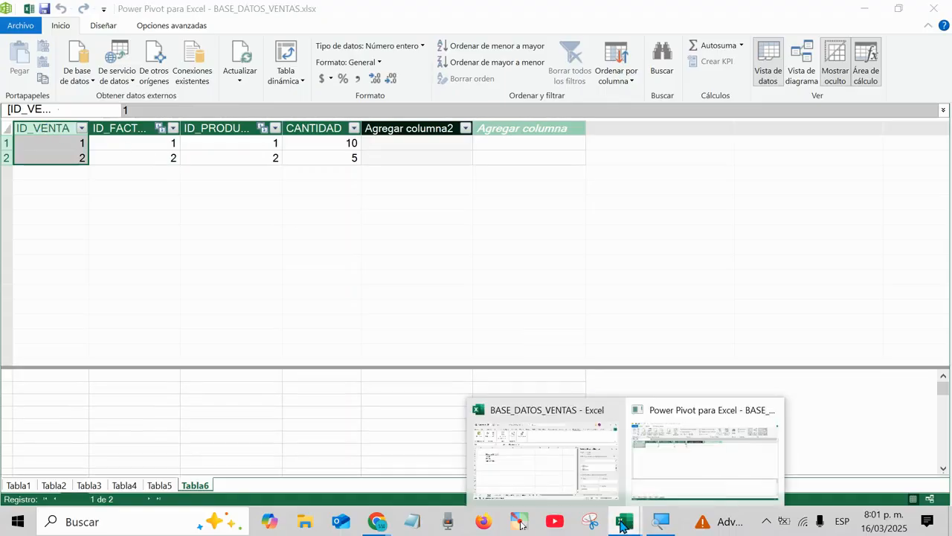
pyautogui.click(538, 473)
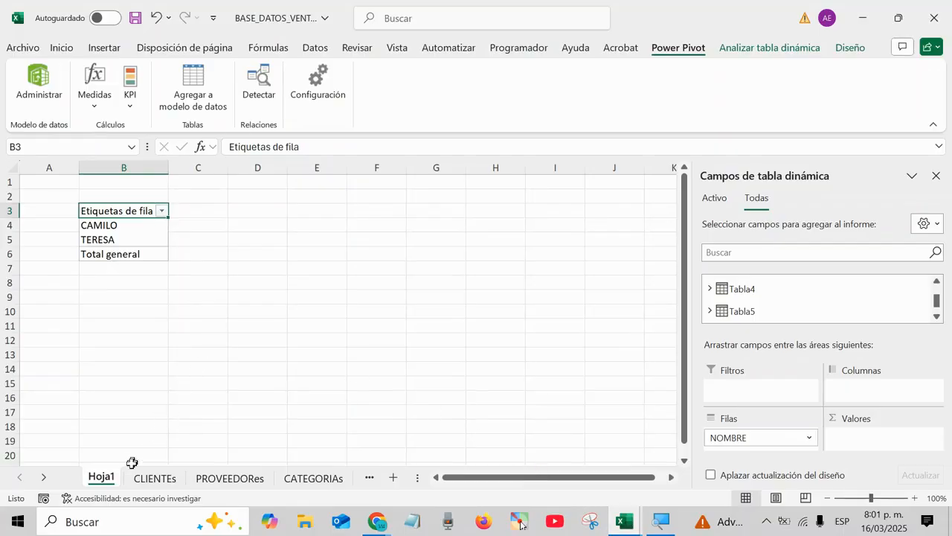
pyautogui.click(936, 316)
pyautogui.click(937, 317)
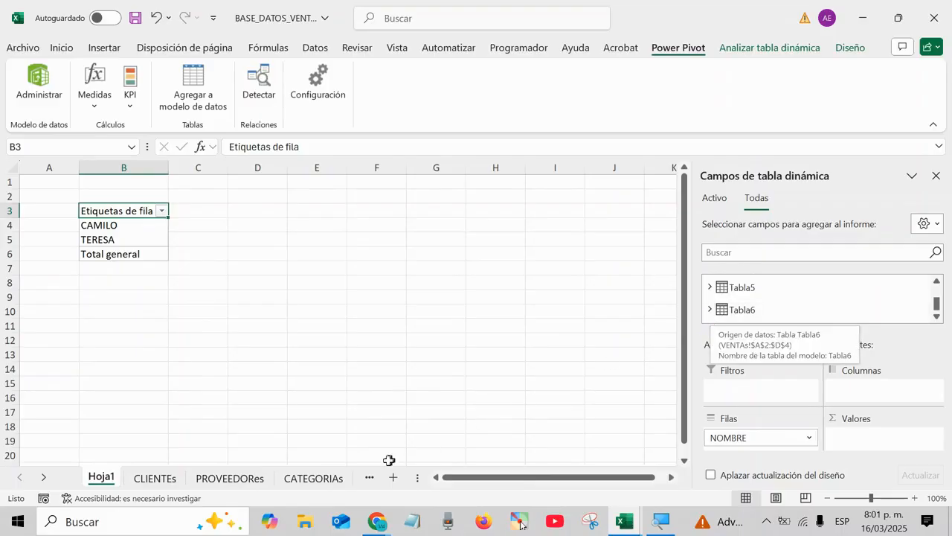
pyautogui.click(711, 288)
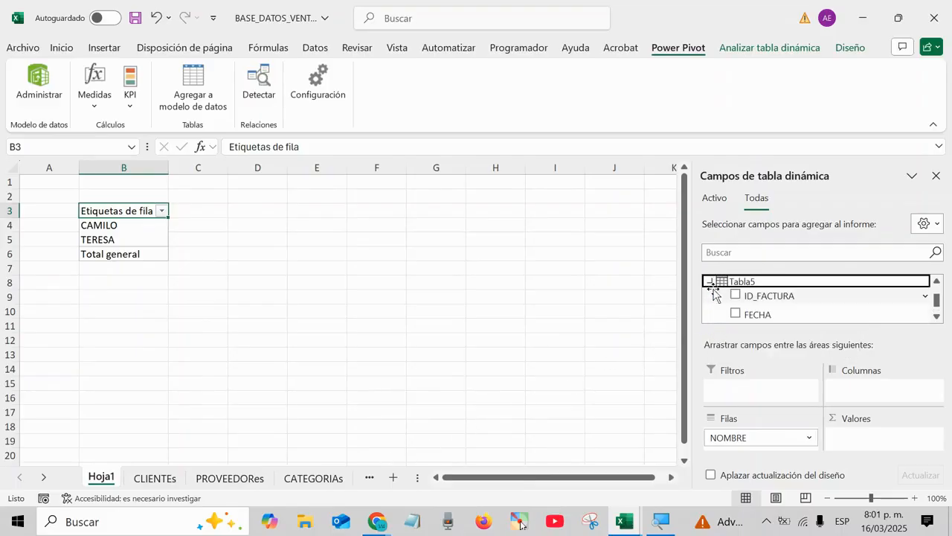
pyautogui.click(936, 317)
pyautogui.click(937, 317)
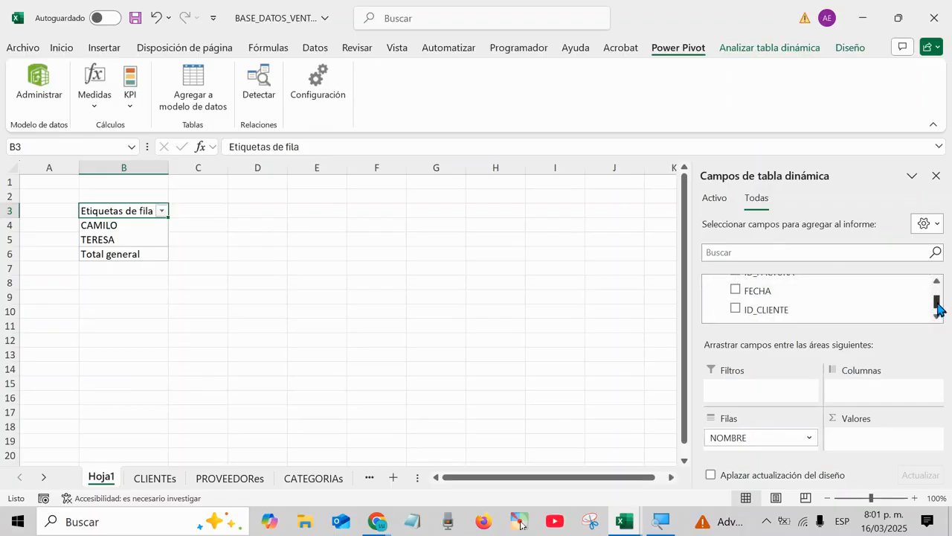
pyautogui.moveTo(936, 302); pyautogui.dragTo(936, 291)
pyautogui.click(937, 317)
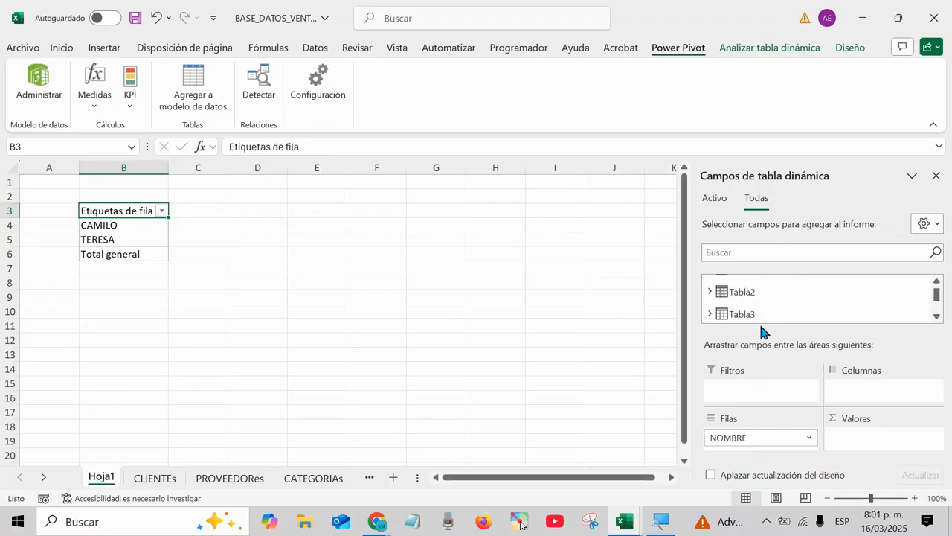
pyautogui.click(936, 317)
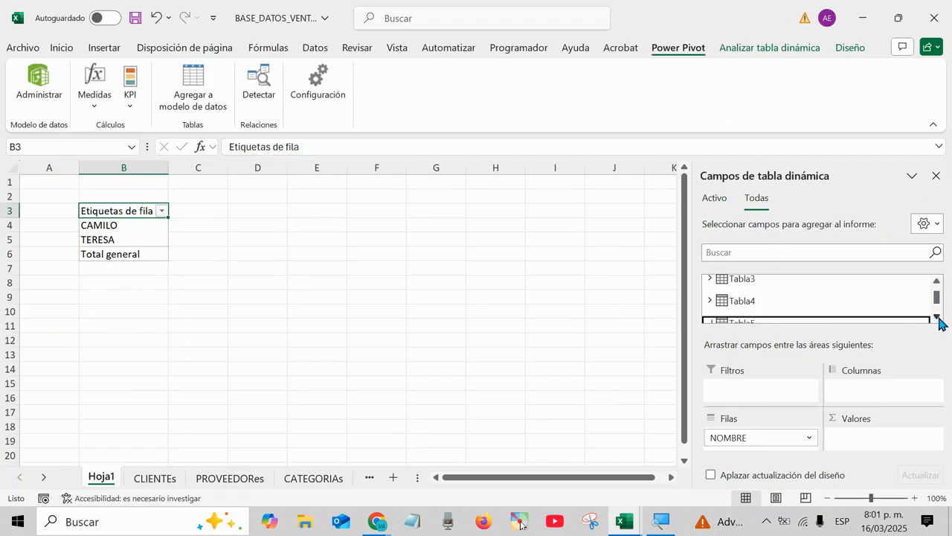
pyautogui.click(937, 318)
pyautogui.click(937, 318)
pyautogui.click(709, 298)
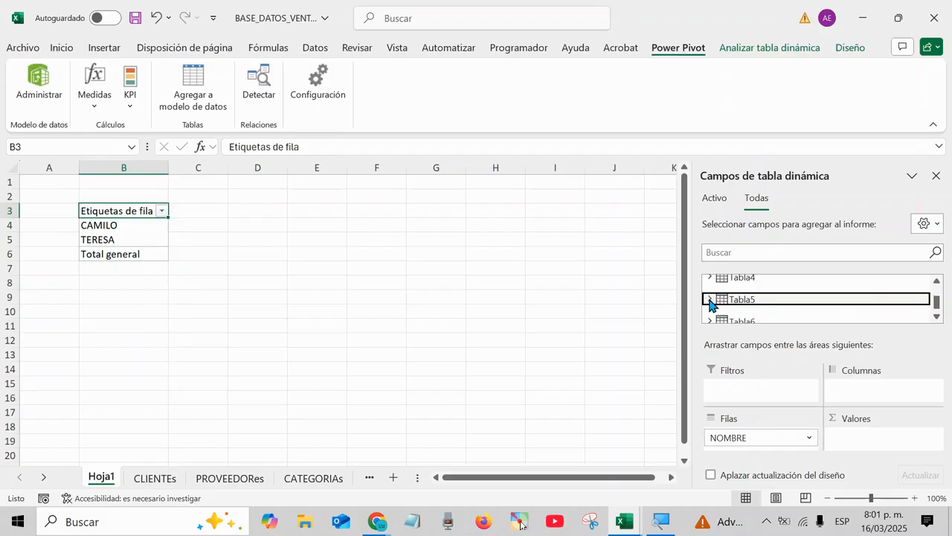
# Add the ID_FACTURA field of Tabla6 to the PivotTable values and dismiss the table relationship notice.
pyautogui.click(937, 316)
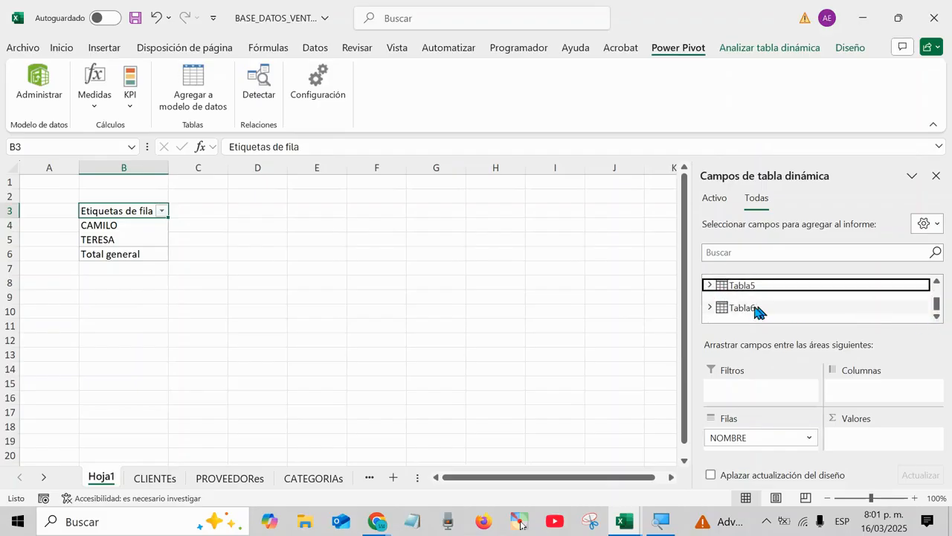
pyautogui.click(711, 308)
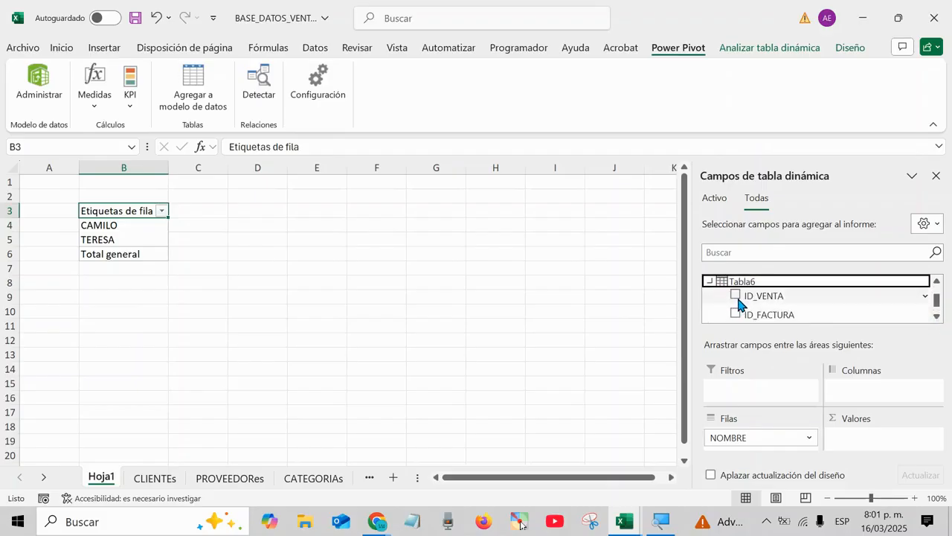
pyautogui.click(736, 314)
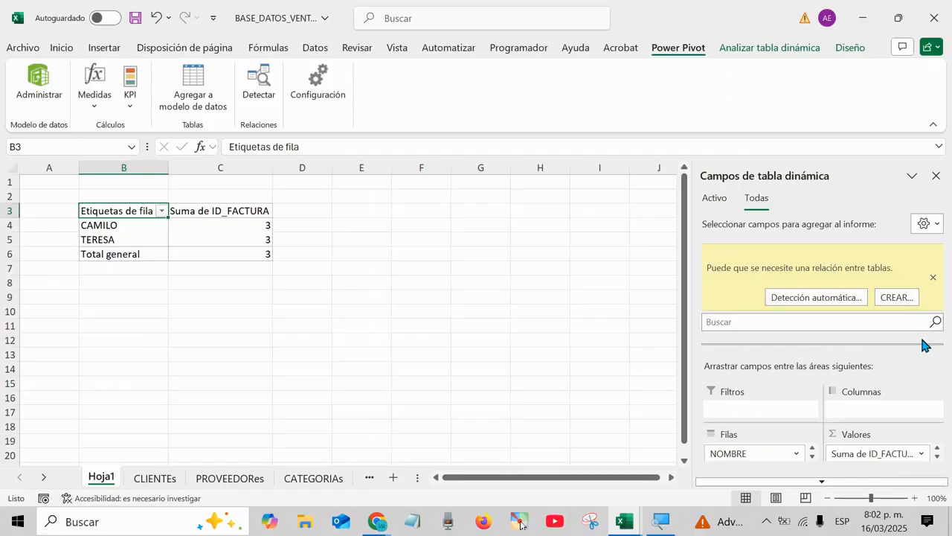
pyautogui.click(934, 277)
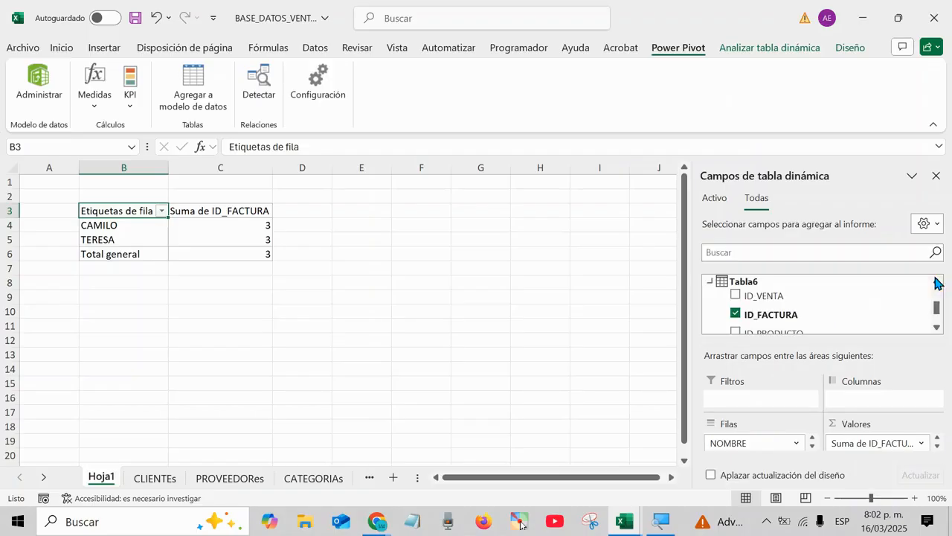
# Add the CANTIDAD and ID_PRODUCTO fields of Tabla6 to the PivotTable values, dismissing the relationship notice.
pyautogui.click(937, 328)
pyautogui.click(936, 328)
pyautogui.click(936, 328)
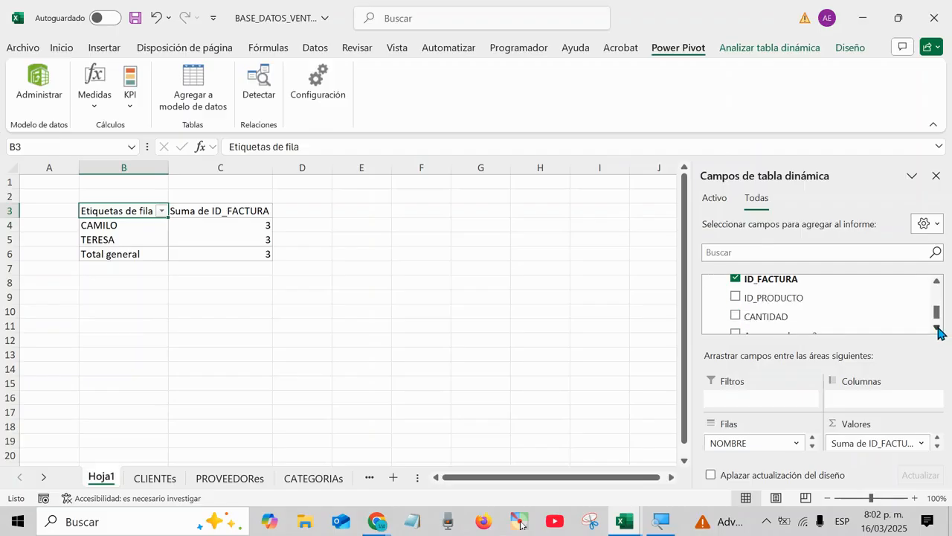
pyautogui.click(737, 317)
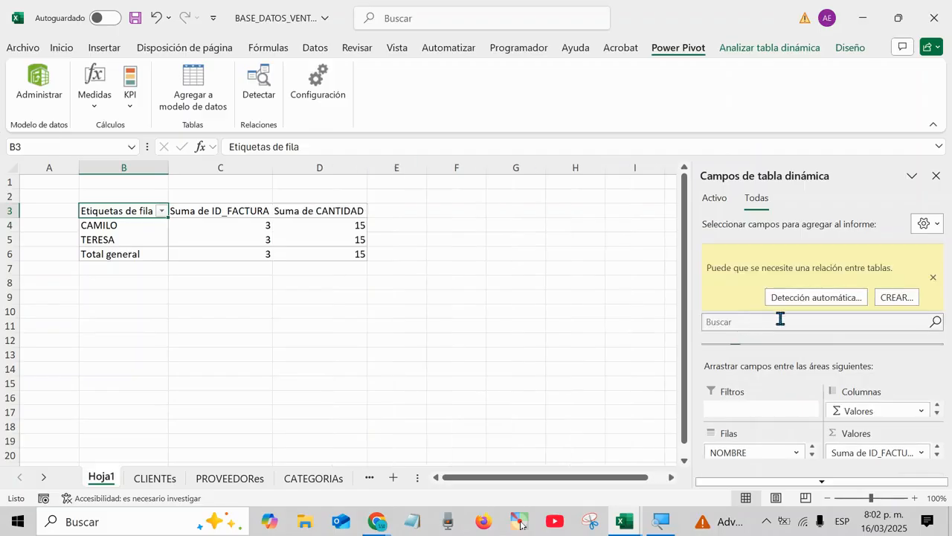
pyautogui.click(932, 277)
pyautogui.click(938, 329)
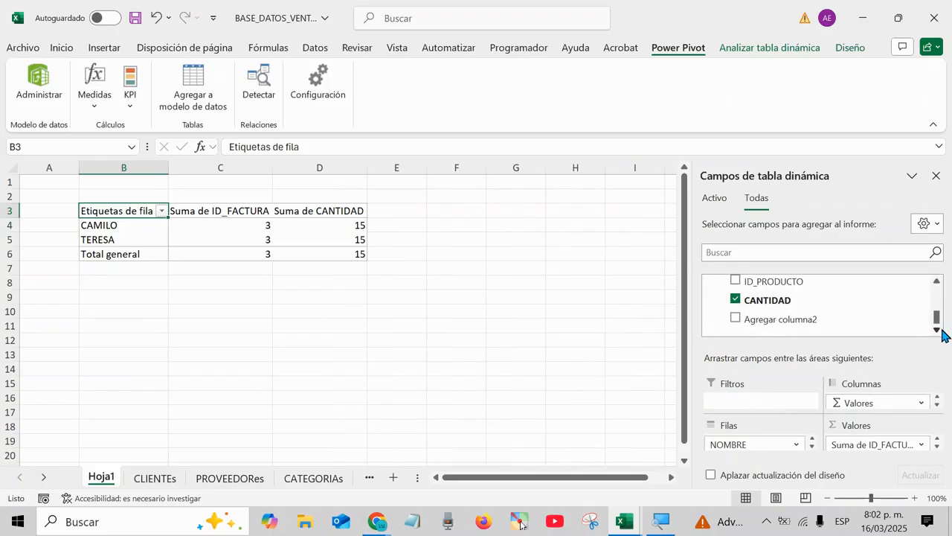
pyautogui.moveTo(938, 319); pyautogui.dragTo(939, 313)
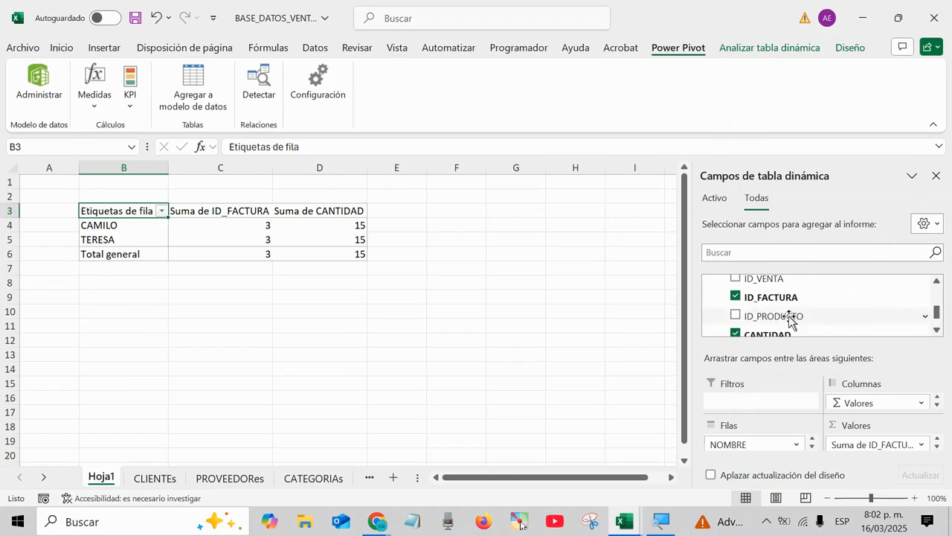
pyautogui.click(736, 315)
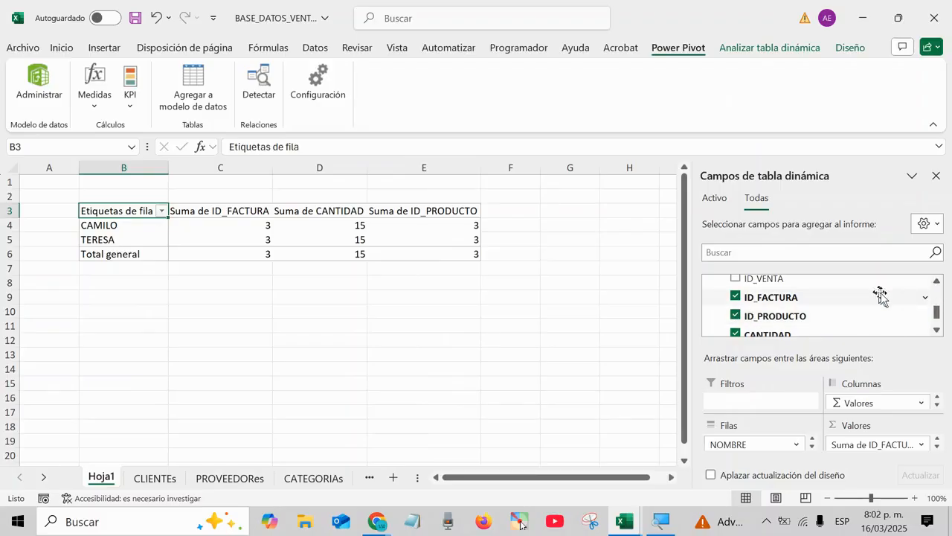
# Look through the fields of Tabla3, Tabla2 and Tabla1 in the field list, collapsing each table after viewing it.
pyautogui.moveTo(937, 311)
pyautogui.mouseDown()
pyautogui.moveTo(937, 321)
pyautogui.moveTo(937, 304)
pyautogui.mouseUp()
pyautogui.click(710, 325)
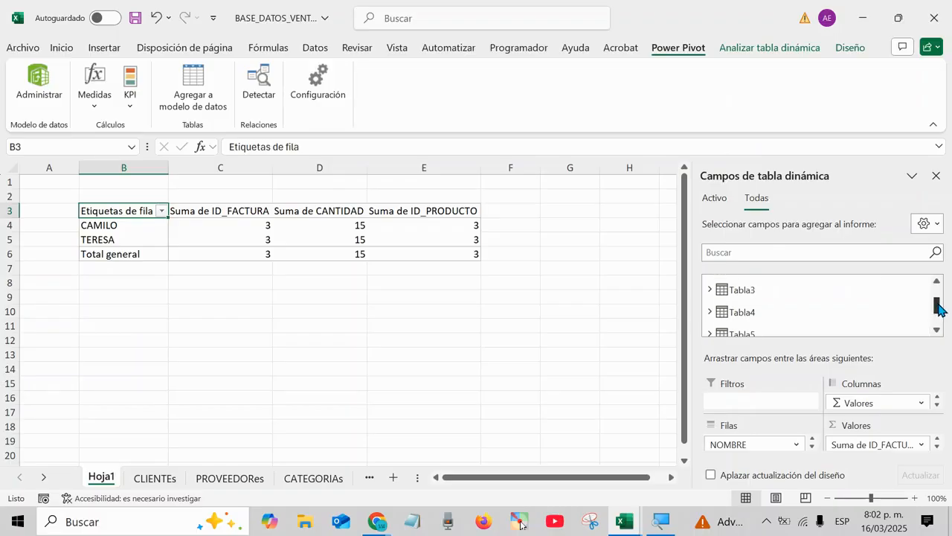
pyautogui.click(709, 291)
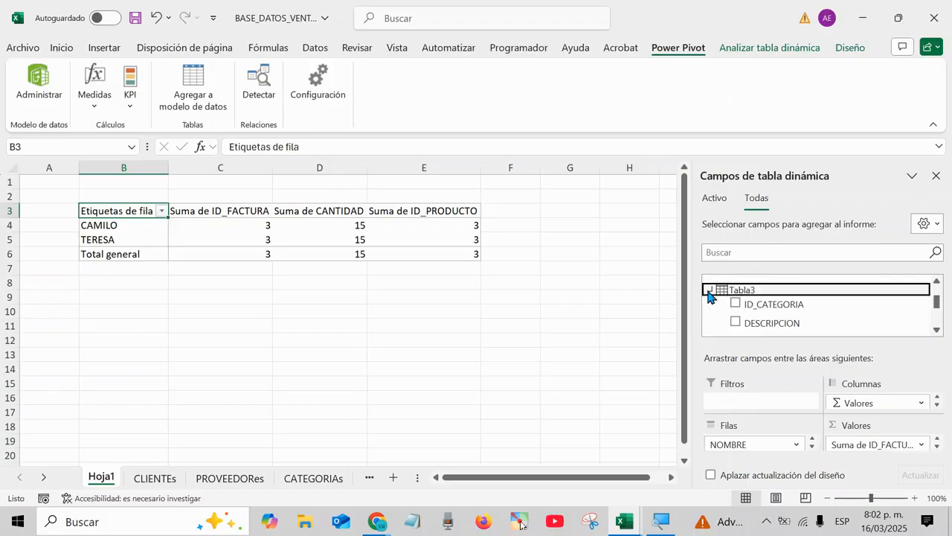
pyautogui.click(936, 331)
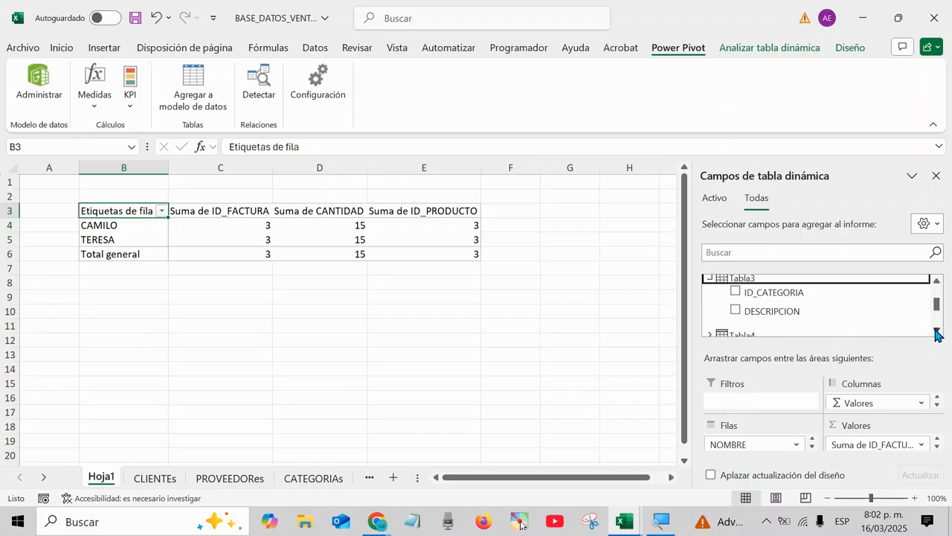
pyautogui.click(709, 281)
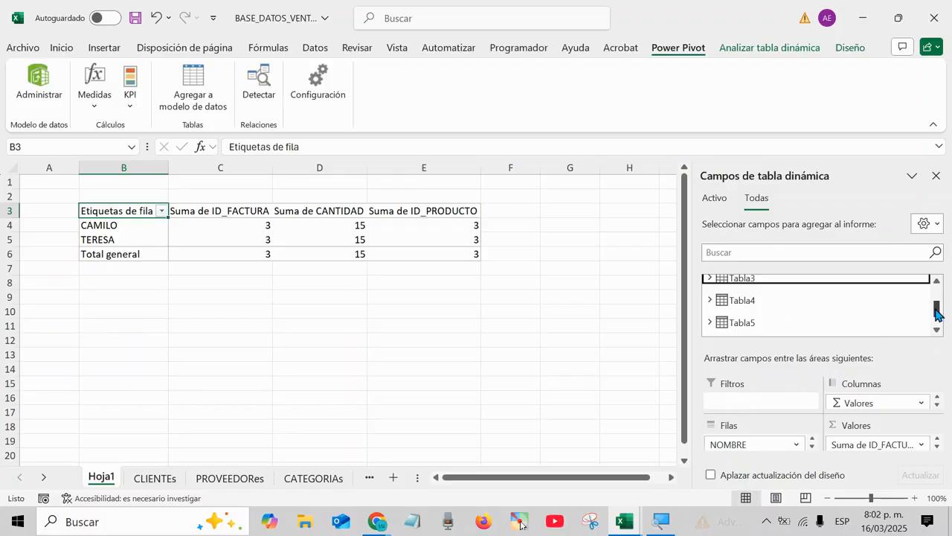
pyautogui.moveTo(938, 313); pyautogui.dragTo(935, 297)
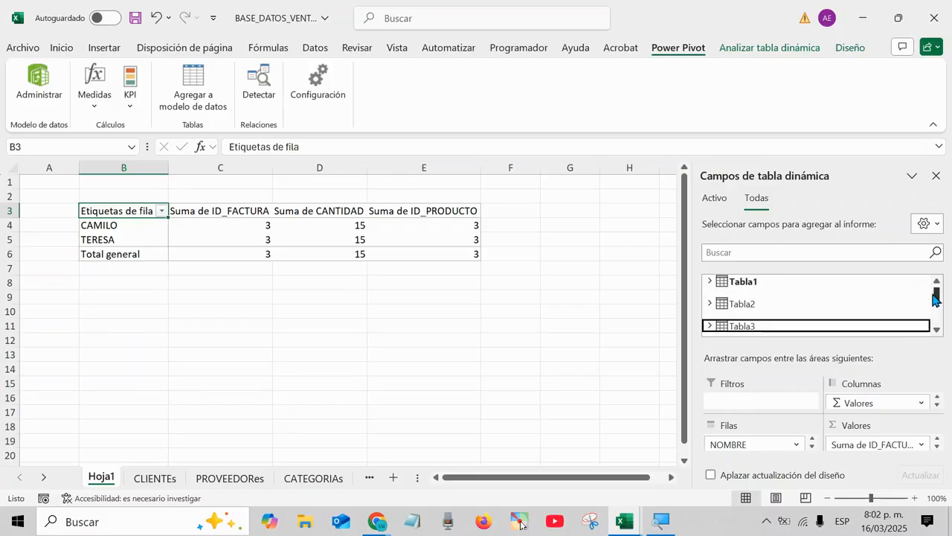
pyautogui.click(707, 304)
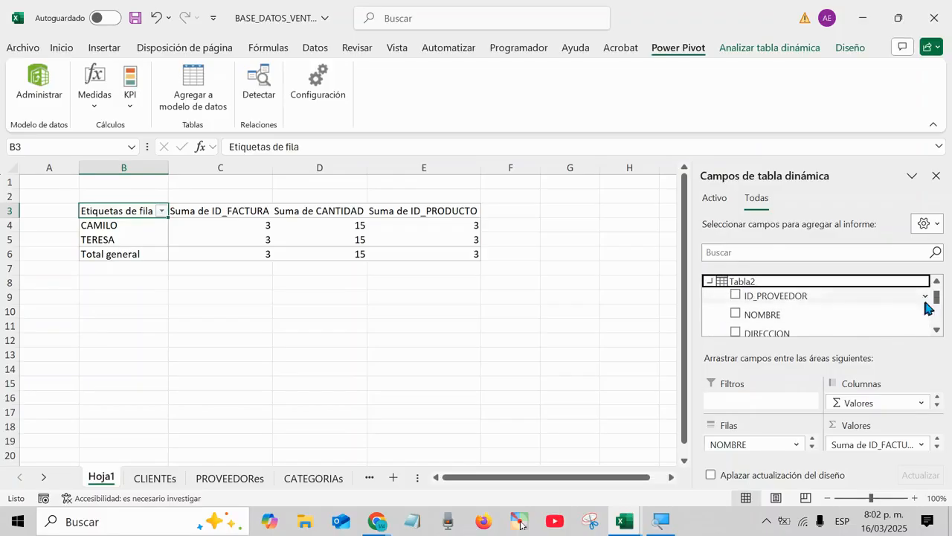
pyautogui.click(709, 281)
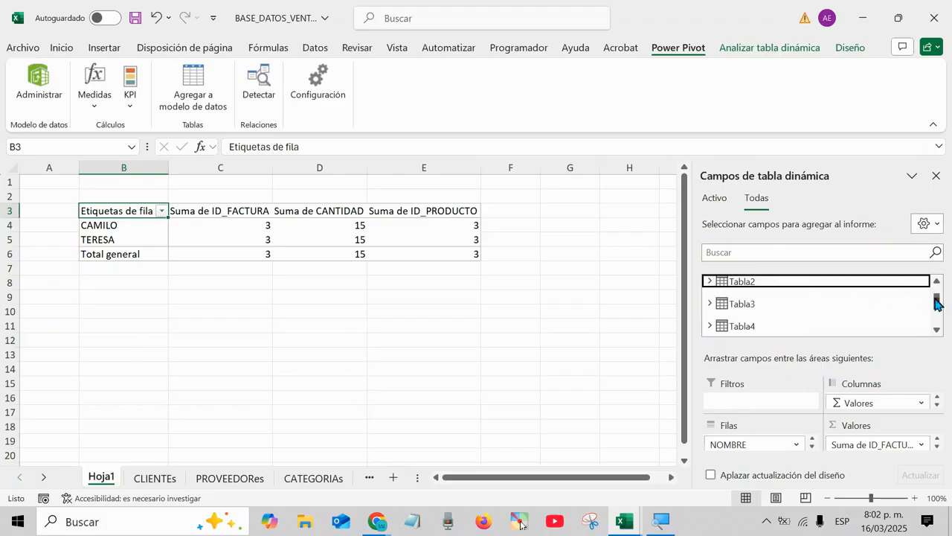
pyautogui.moveTo(939, 304); pyautogui.dragTo(936, 292)
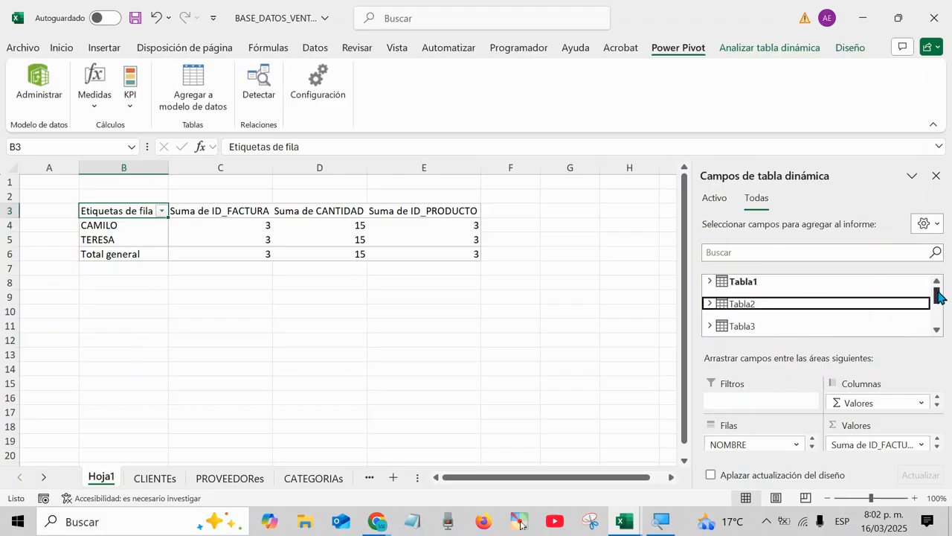
pyautogui.click(710, 282)
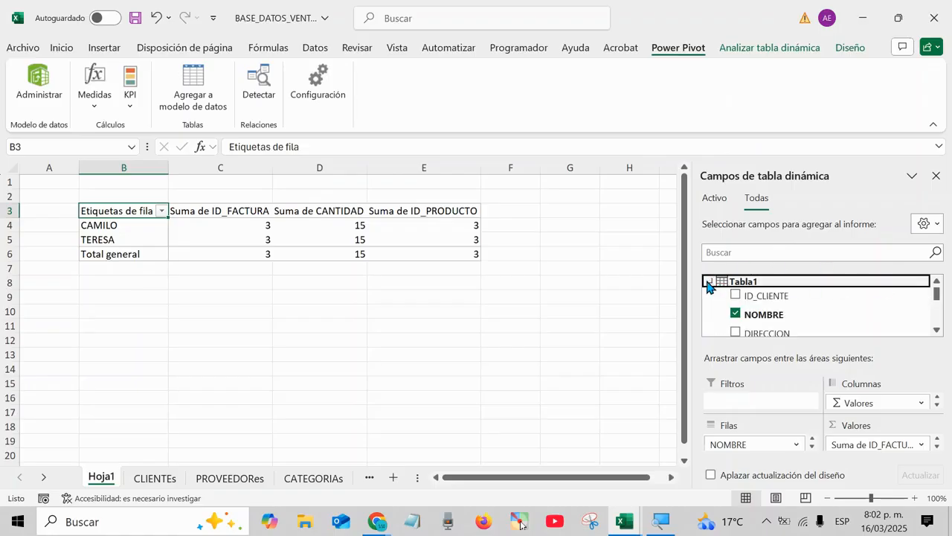
pyautogui.click(709, 281)
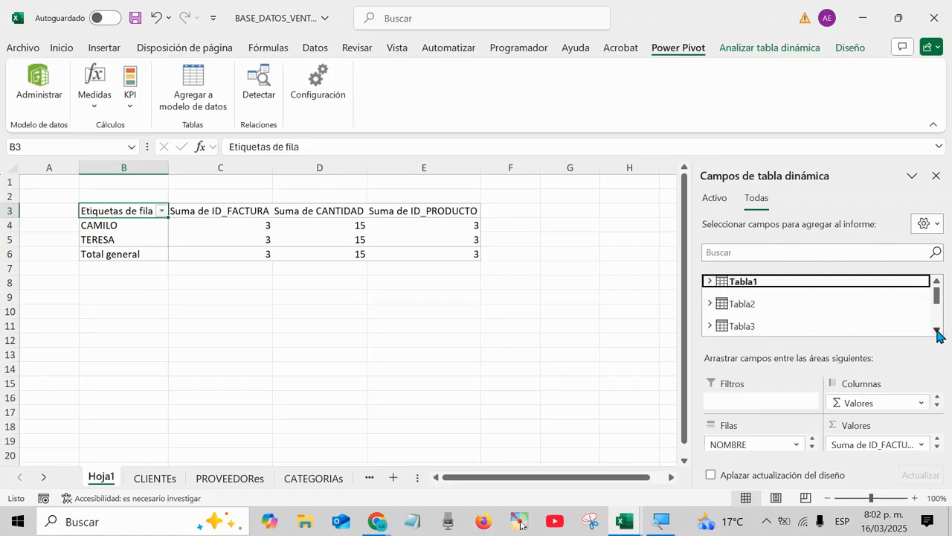
# Examine the PivotTable's row labels and summed values, and view the options available for the ID_PRODUCTO value field.
pyautogui.click(147, 224)
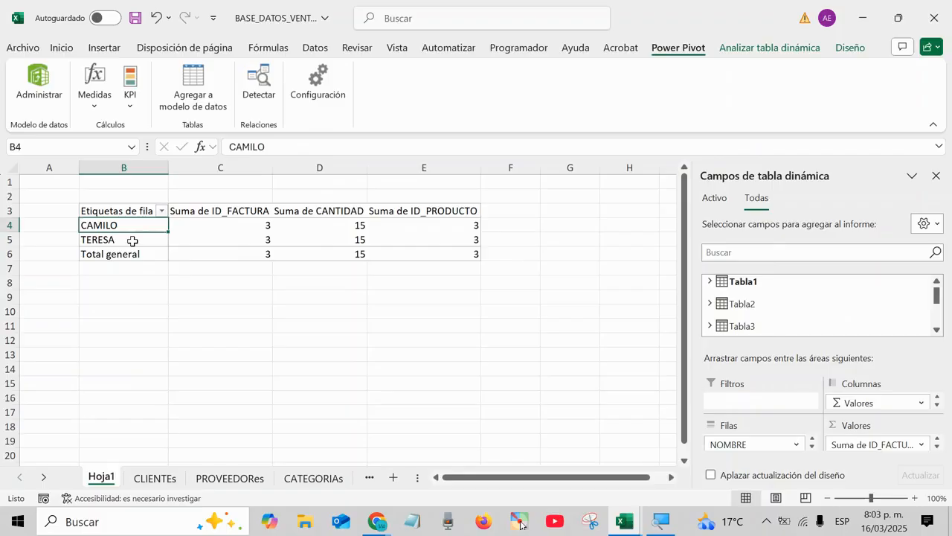
pyautogui.click(133, 240)
pyautogui.click(189, 242)
pyautogui.click(265, 227)
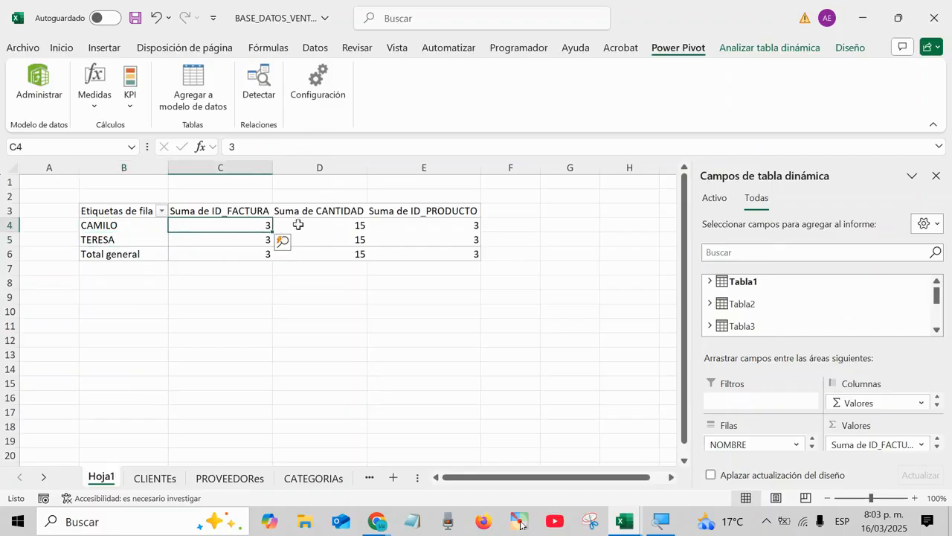
pyautogui.click(297, 224)
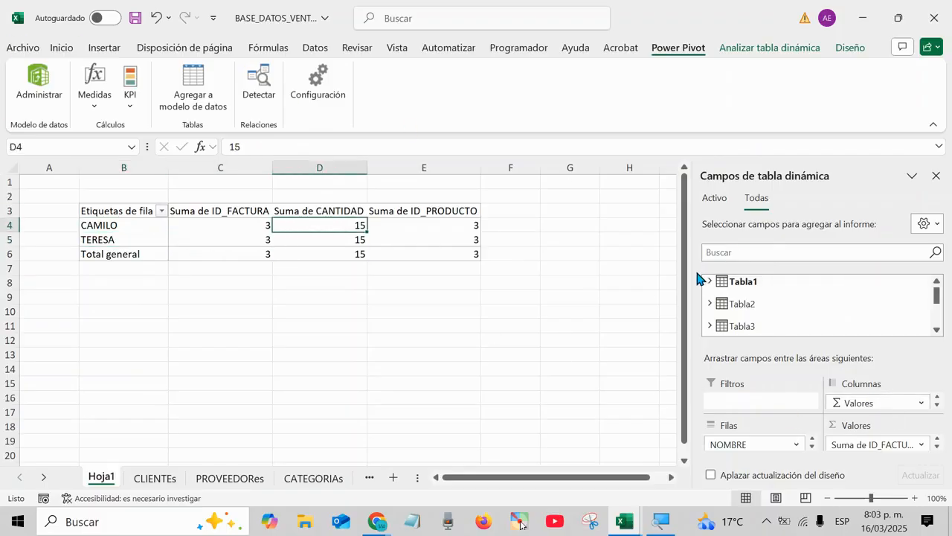
pyautogui.scroll(-1, 939, 398)
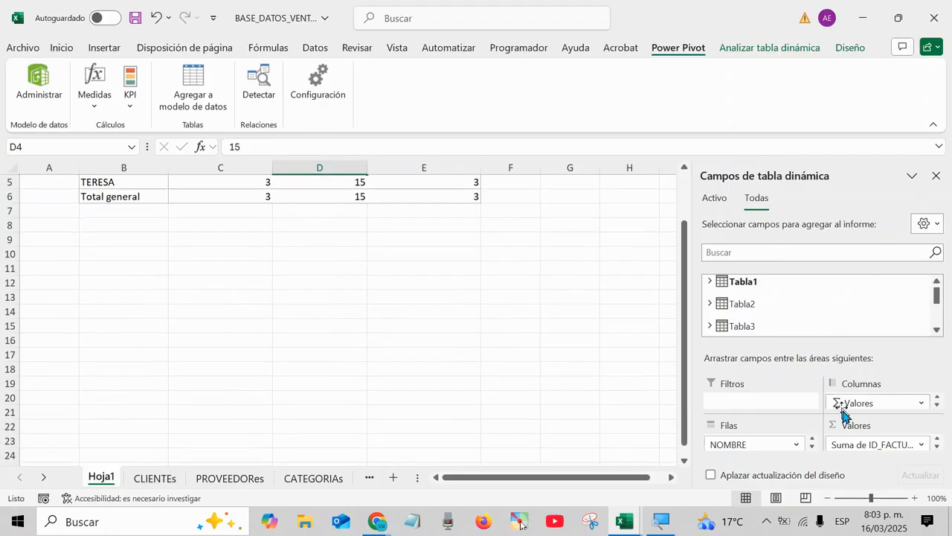
pyautogui.scroll(-1, 845, 413)
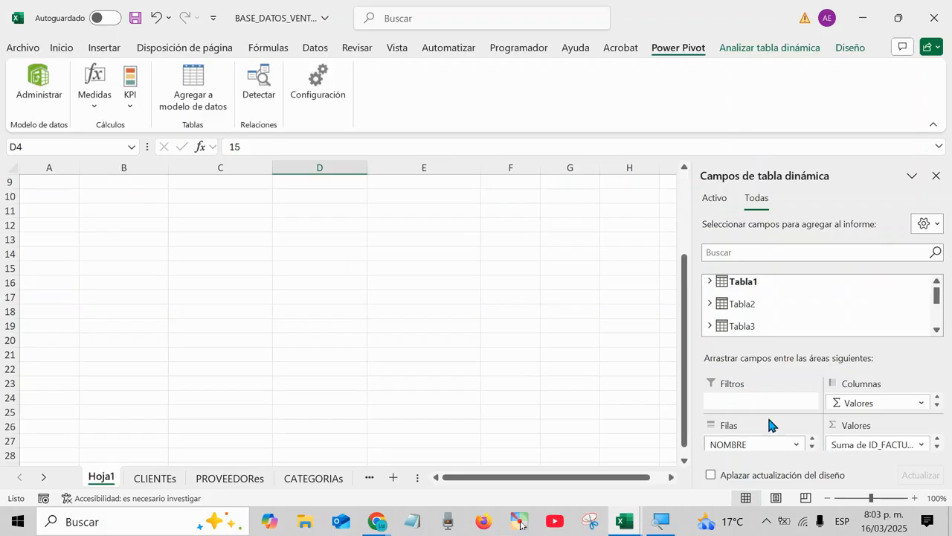
pyautogui.scroll(-1, 812, 435)
pyautogui.click(937, 447)
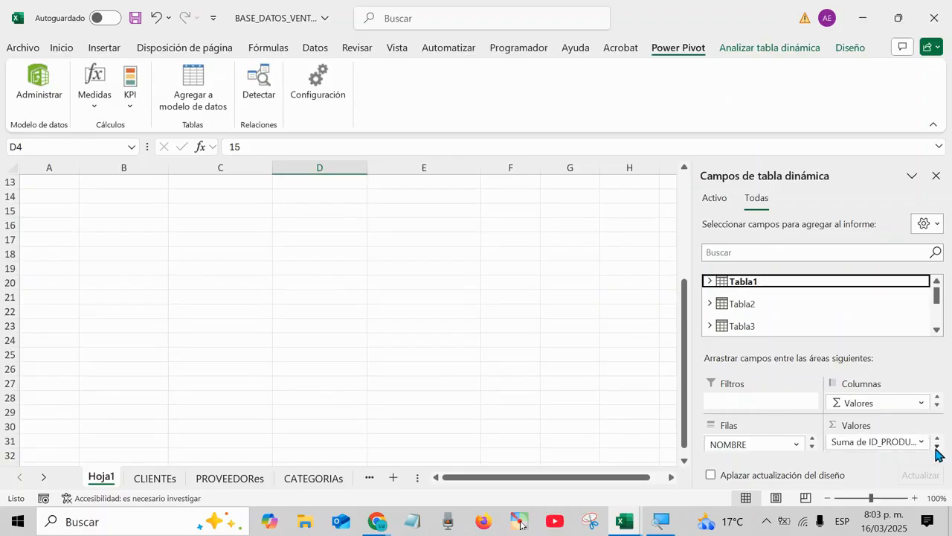
pyautogui.click(845, 443)
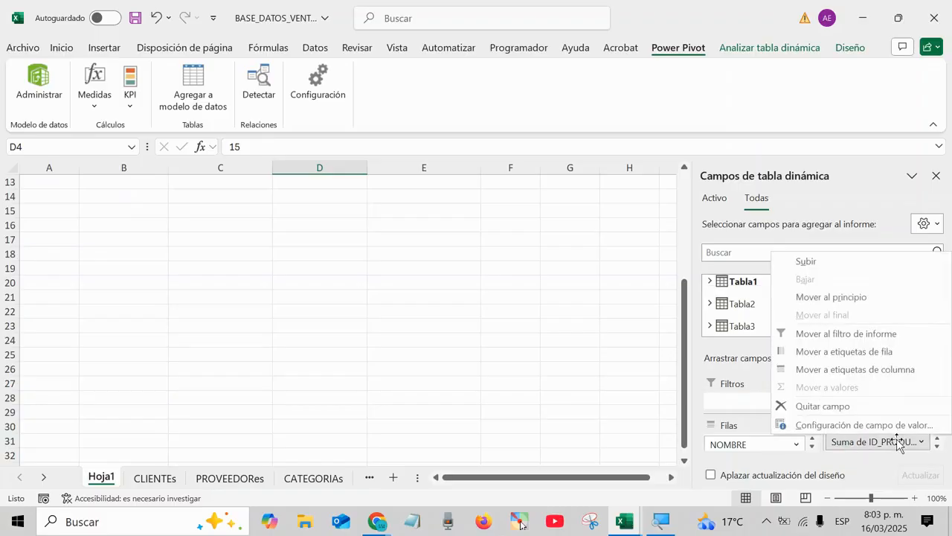
pyautogui.click(851, 444)
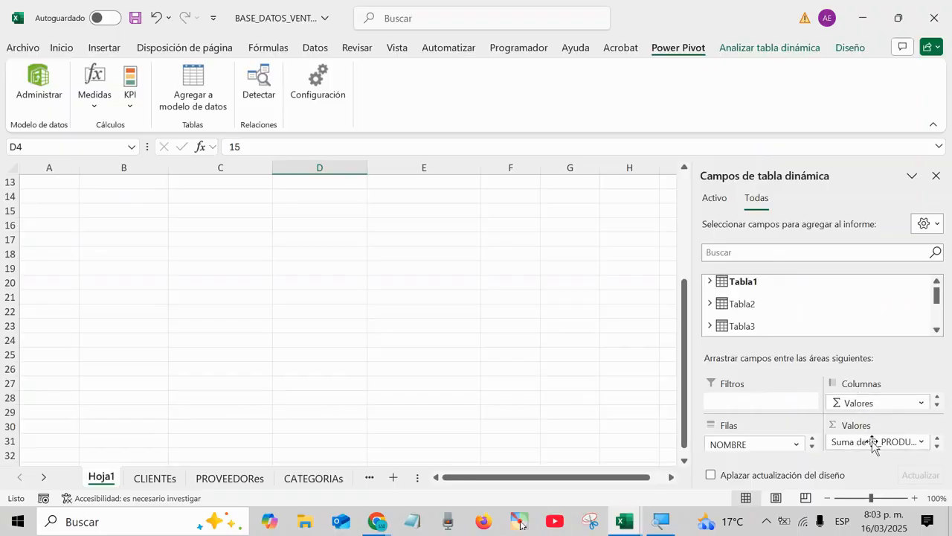
# Move ID_PRODUCTO to the PivotTable filters and ID_FACTURA to the rows, then dismiss the table relationship notice.
pyautogui.moveTo(873, 442); pyautogui.dragTo(751, 406)
pyautogui.click(868, 411)
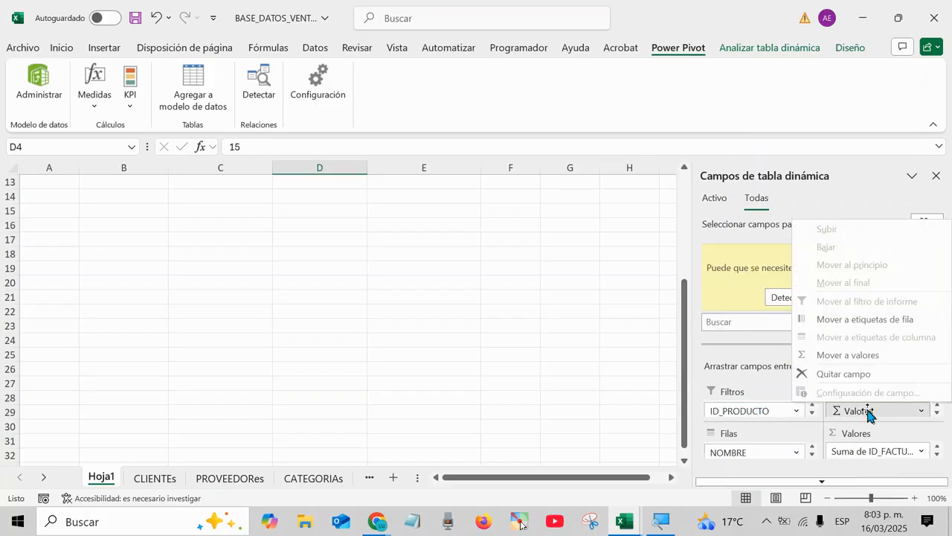
pyautogui.click(903, 452)
pyautogui.click(901, 451)
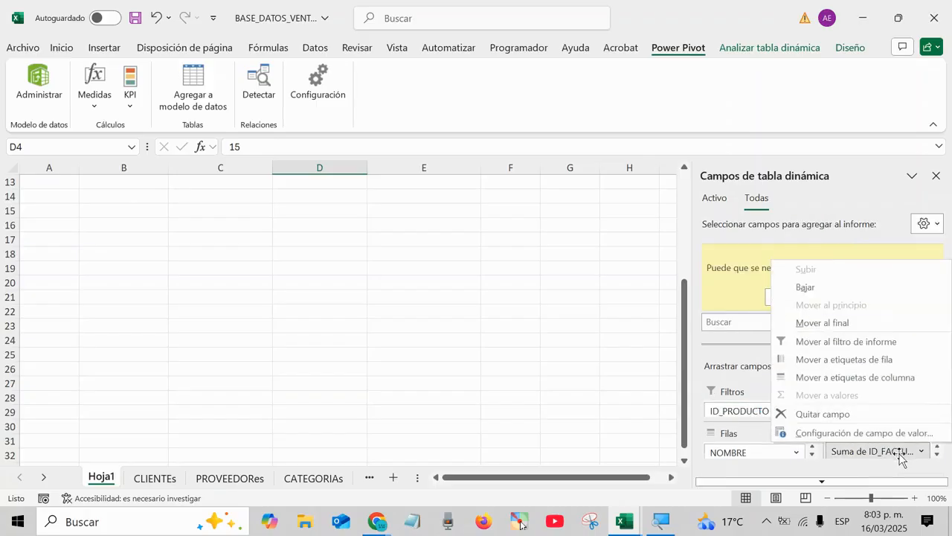
pyautogui.moveTo(898, 450); pyautogui.dragTo(796, 468)
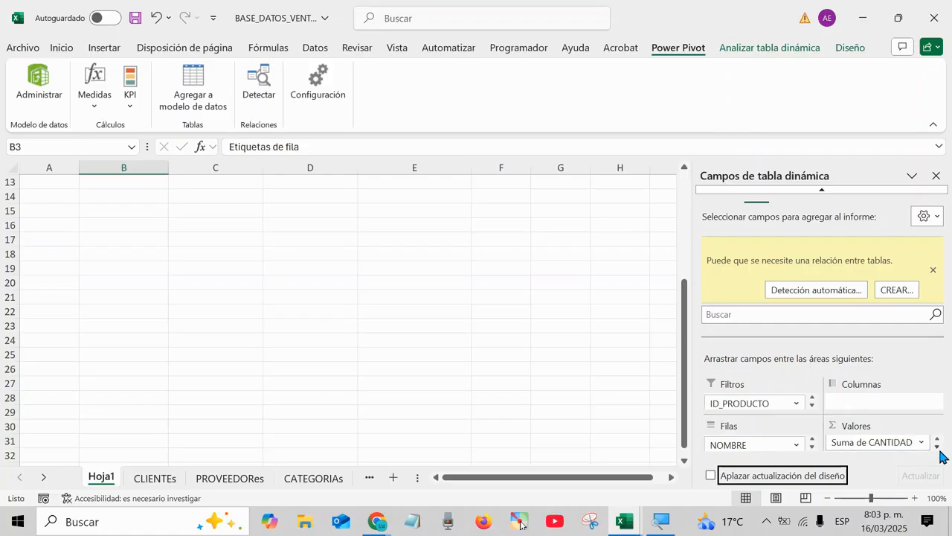
pyautogui.click(934, 271)
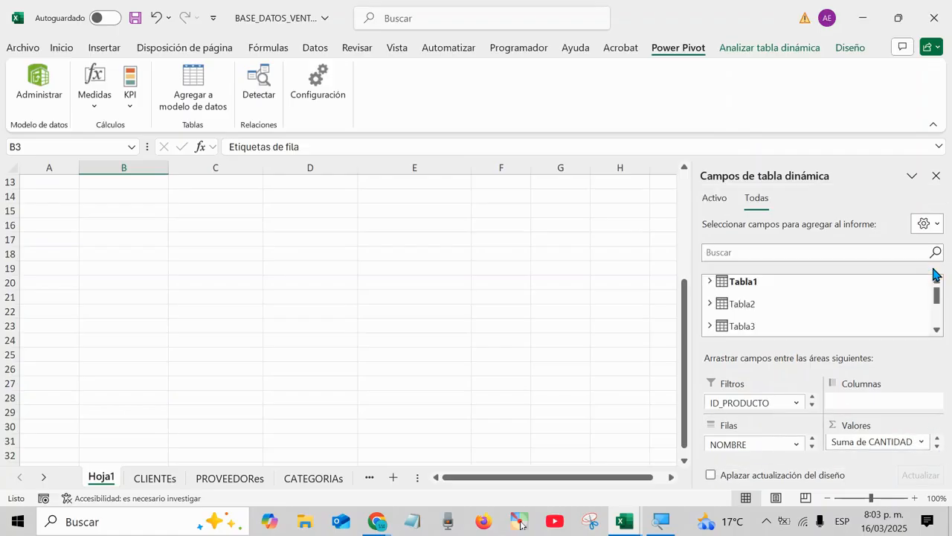
# View the options of the CANTIDAD value field and examine the PivotTable's ID_PRODUCTO filter and the invoice labels under each client.
pyautogui.click(939, 450)
pyautogui.click(855, 442)
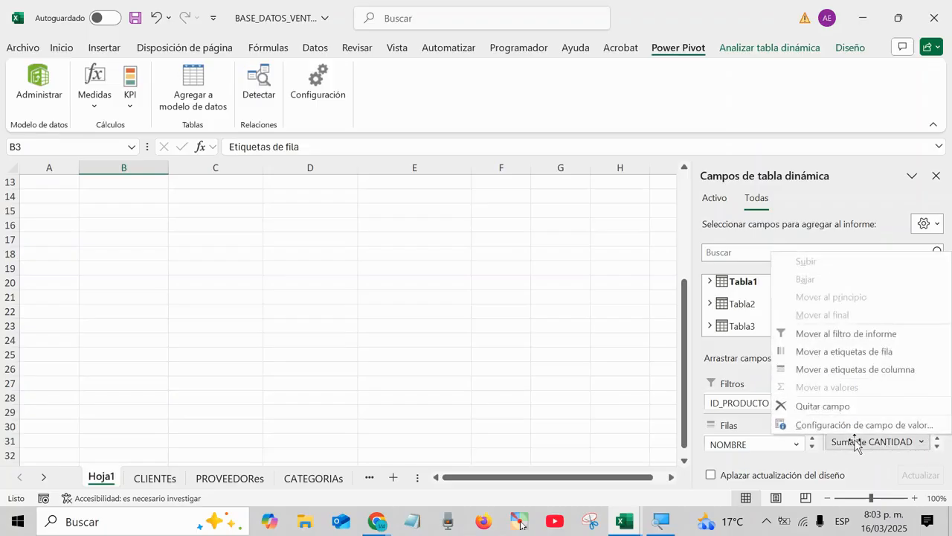
pyautogui.click(856, 442)
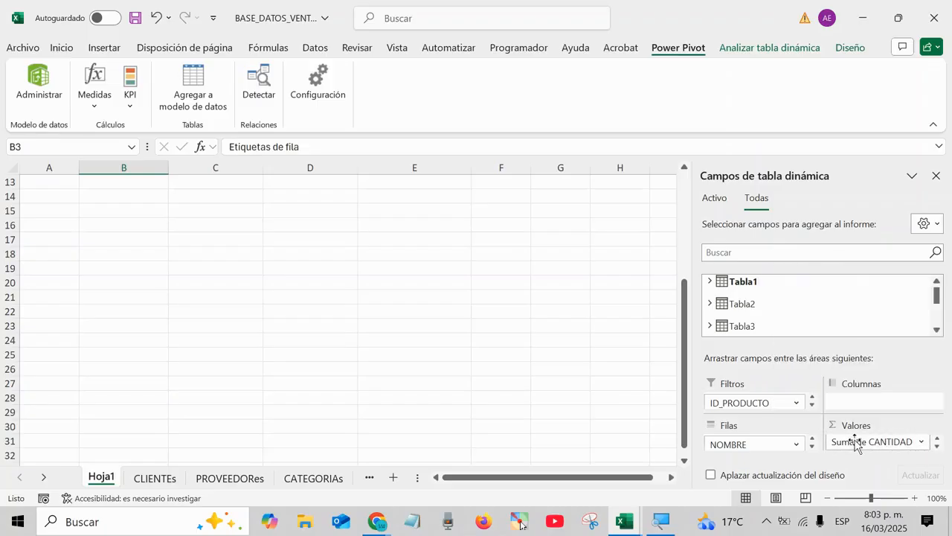
pyautogui.click(875, 441)
pyautogui.click(878, 441)
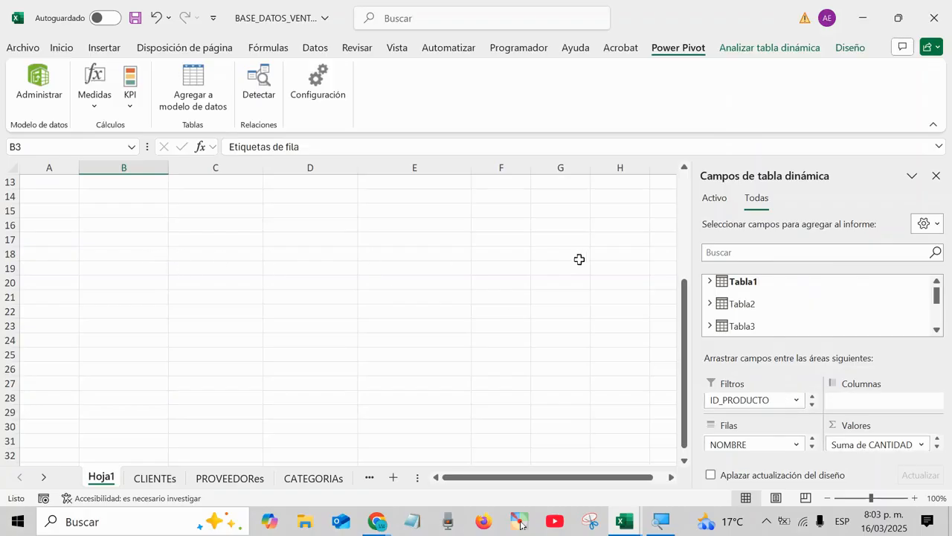
pyautogui.moveTo(689, 304); pyautogui.dragTo(691, 178)
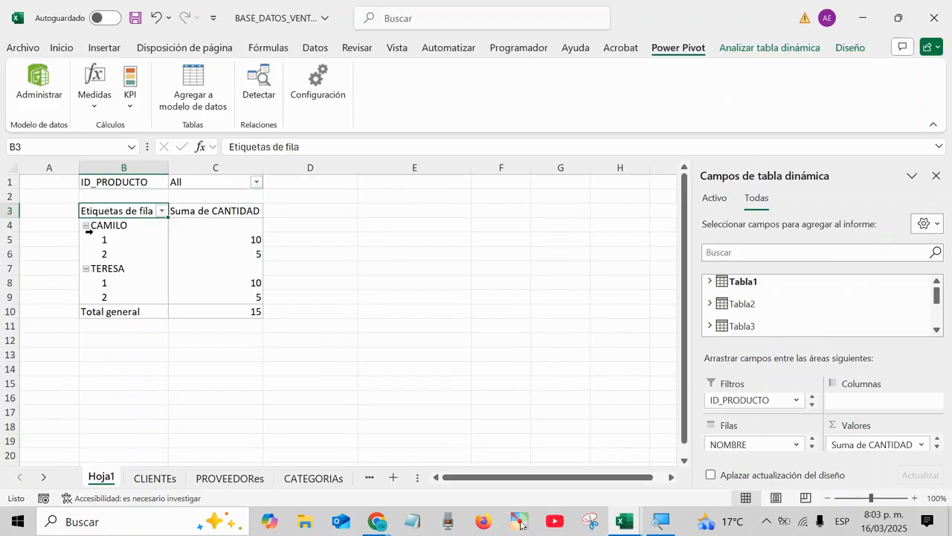
pyautogui.click(123, 182)
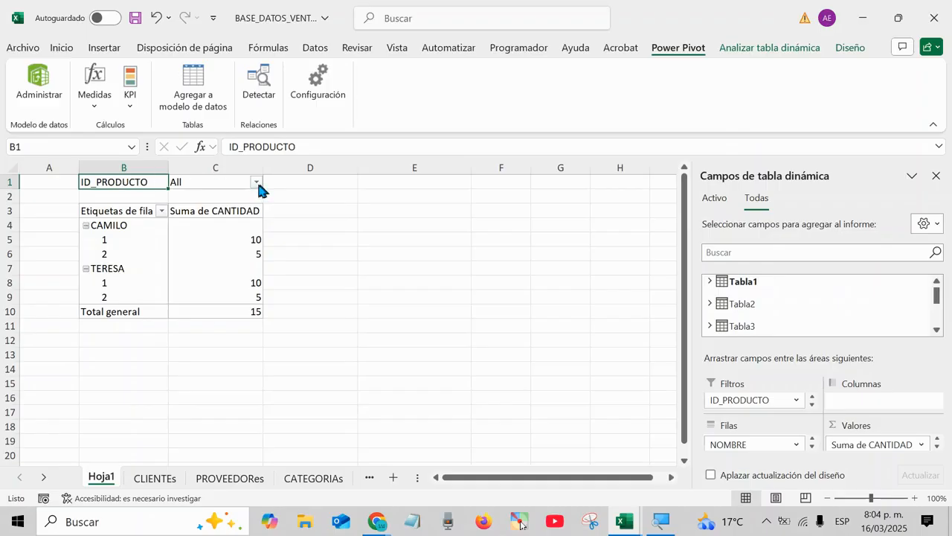
pyautogui.click(121, 240)
pyautogui.click(117, 282)
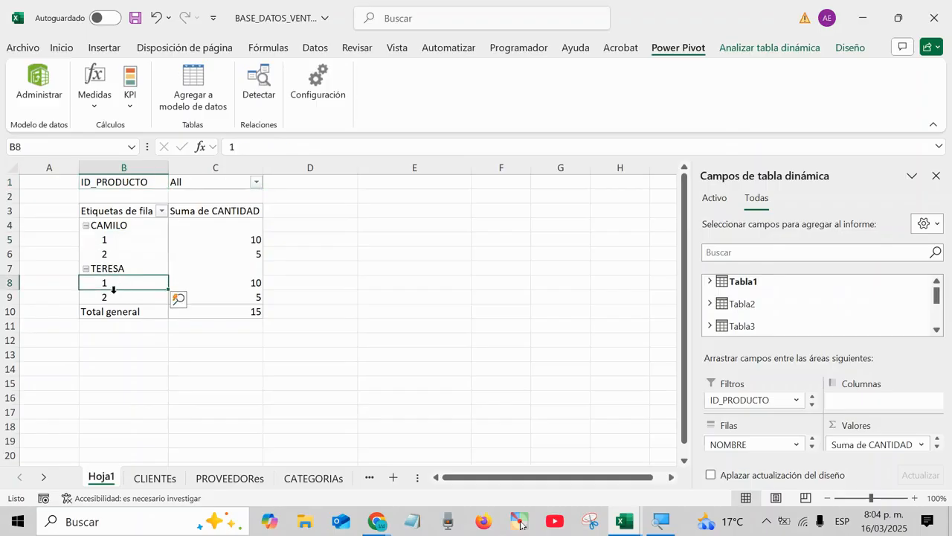
pyautogui.click(114, 297)
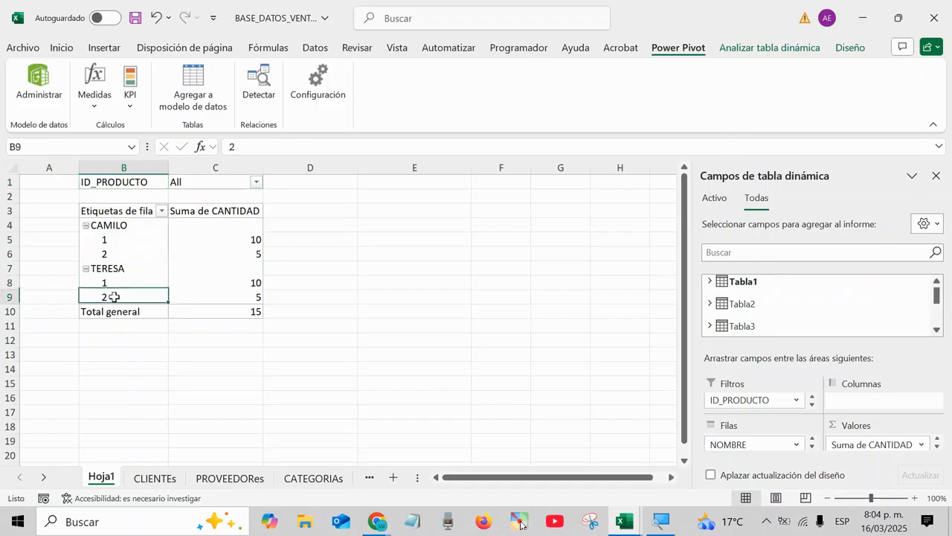
pyautogui.click(111, 229)
pyautogui.click(107, 242)
pyautogui.click(126, 296)
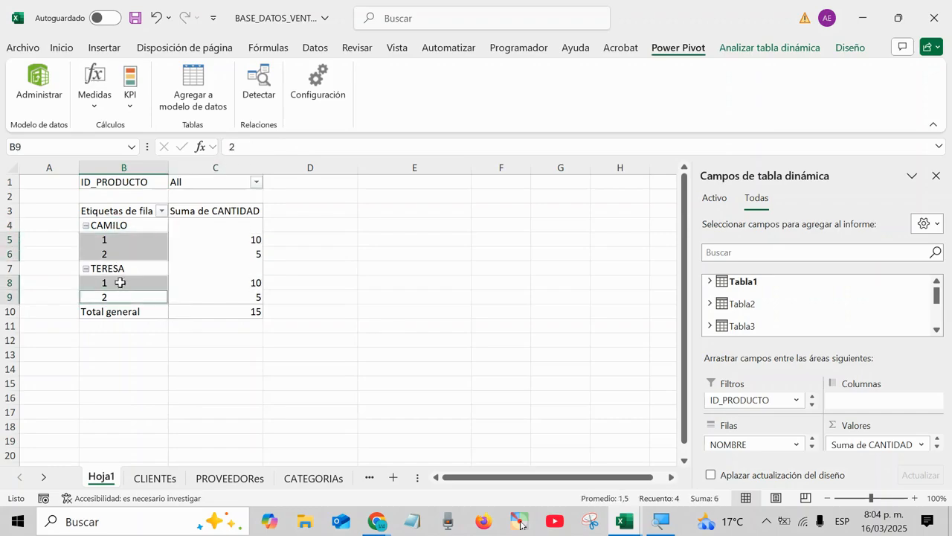
pyautogui.click(119, 281)
pyautogui.click(107, 245)
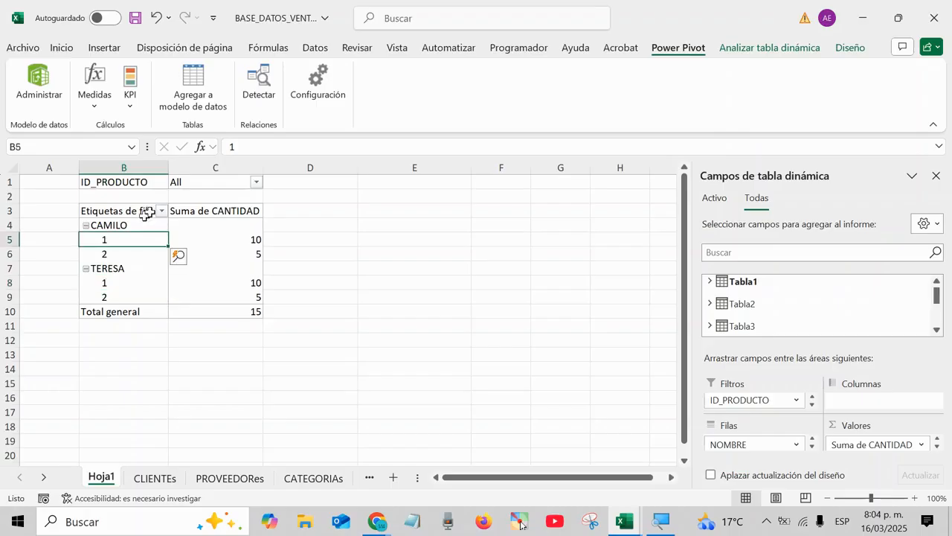
# Filter the PivotTable by ID_PRODUCTO with multiple selection enabled, excluding product 1 and keeping product 2.
pyautogui.click(256, 182)
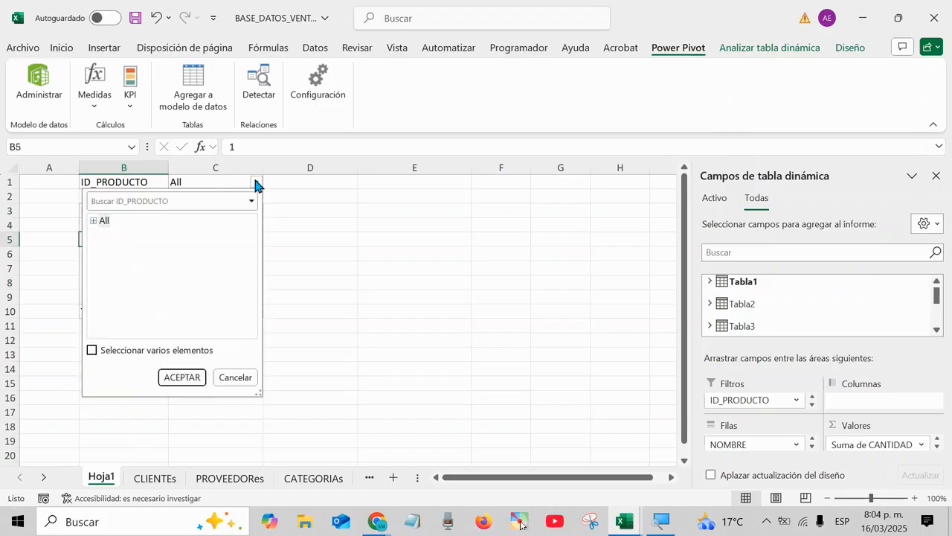
pyautogui.click(93, 220)
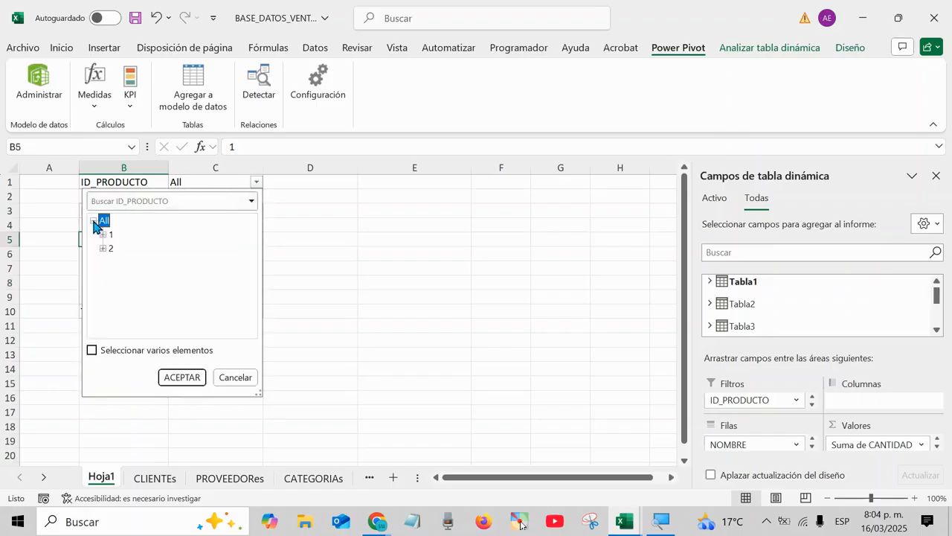
pyautogui.click(92, 350)
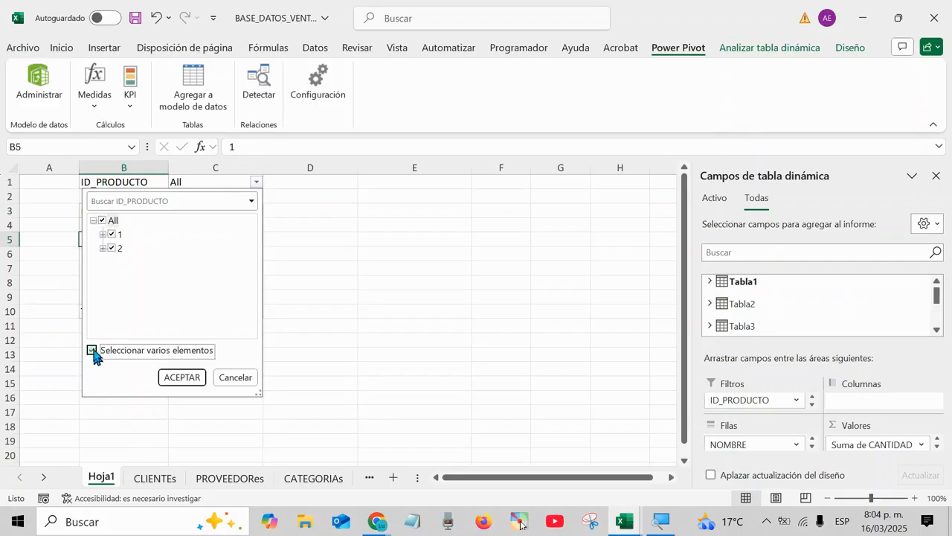
pyautogui.click(111, 235)
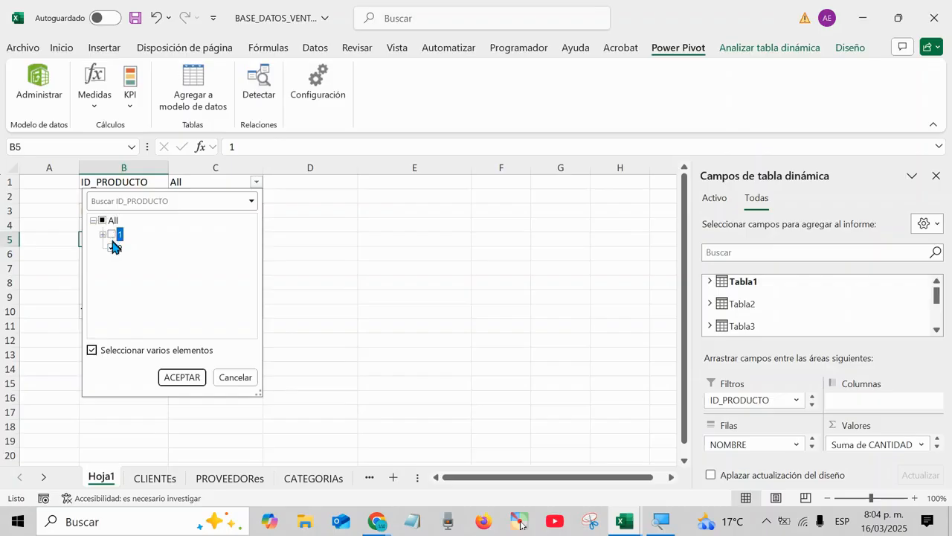
pyautogui.click(182, 377)
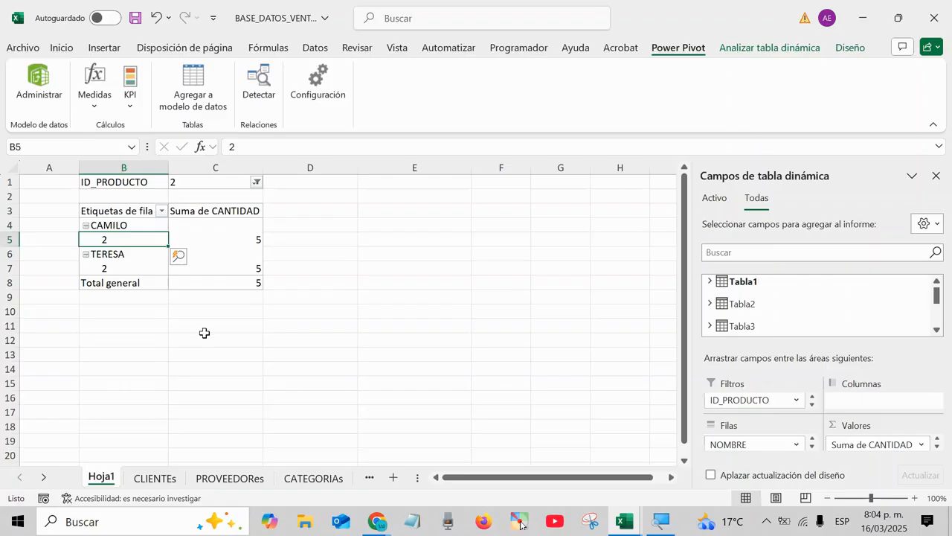
# Look through the CLIENTEs, PROVEEDORes, CATEGORIAs, PRODUCTOs, FACTURAs and sales sheets, and show the Power Pivot data model in diagram view.
pyautogui.click(155, 479)
pyautogui.click(234, 482)
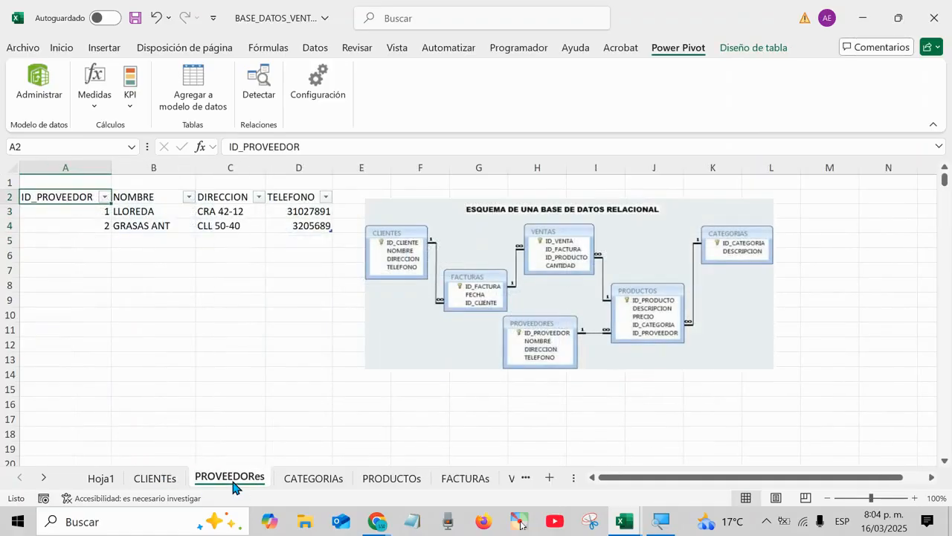
pyautogui.click(286, 482)
pyautogui.click(374, 484)
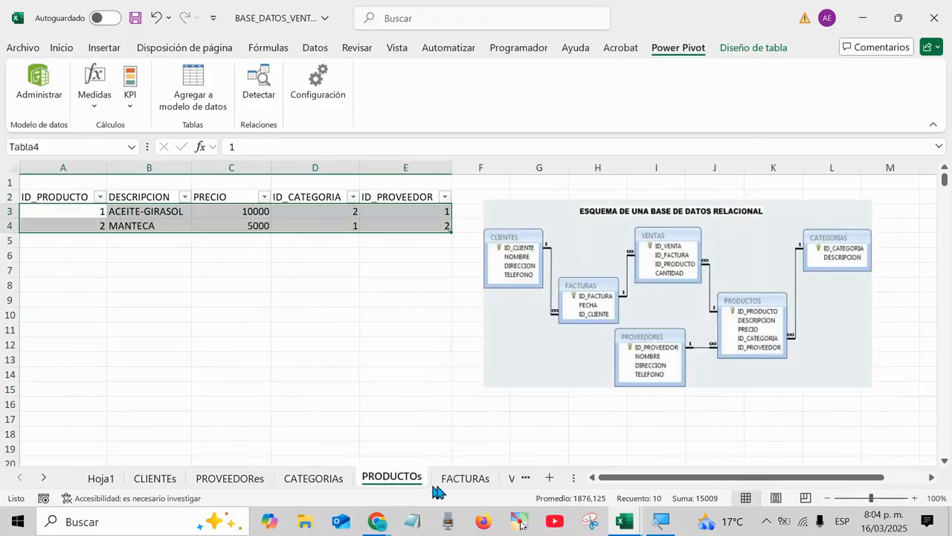
pyautogui.click(447, 483)
pyautogui.click(512, 483)
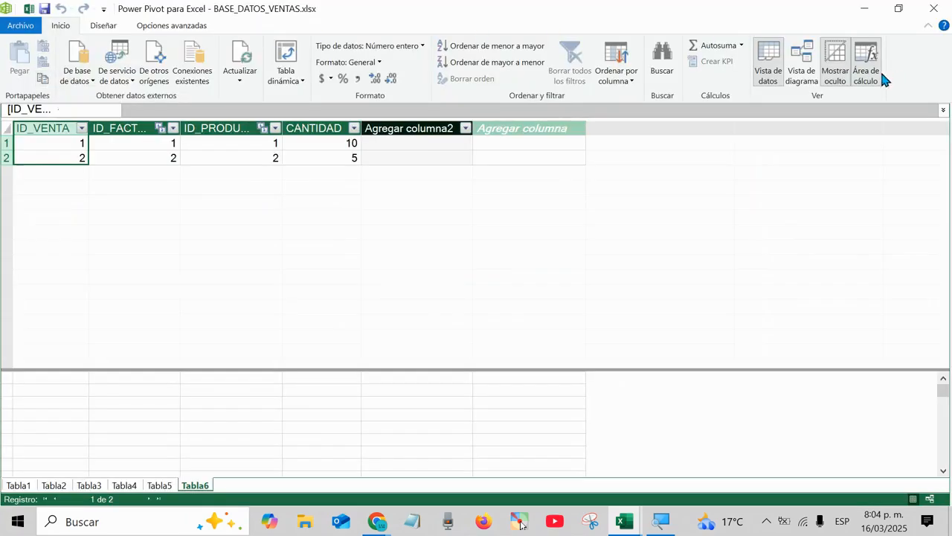
pyautogui.click(802, 65)
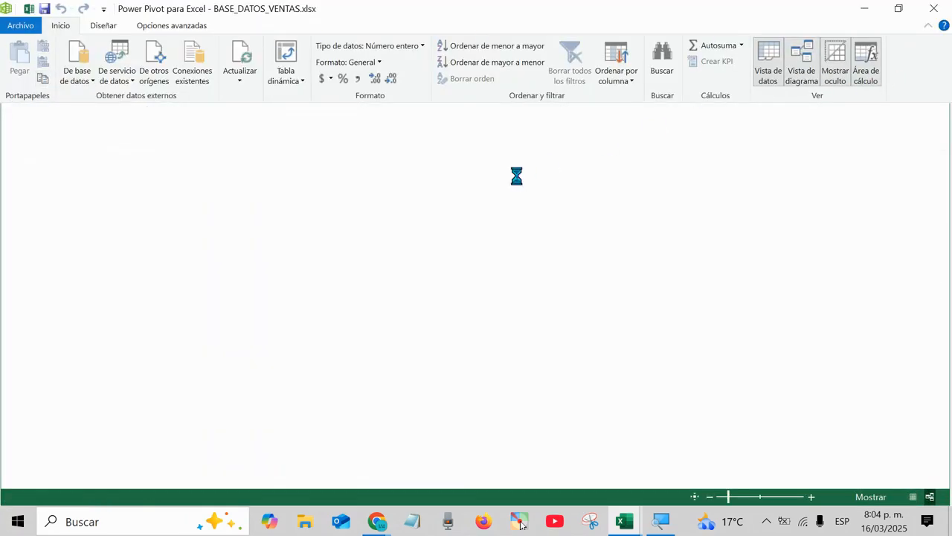